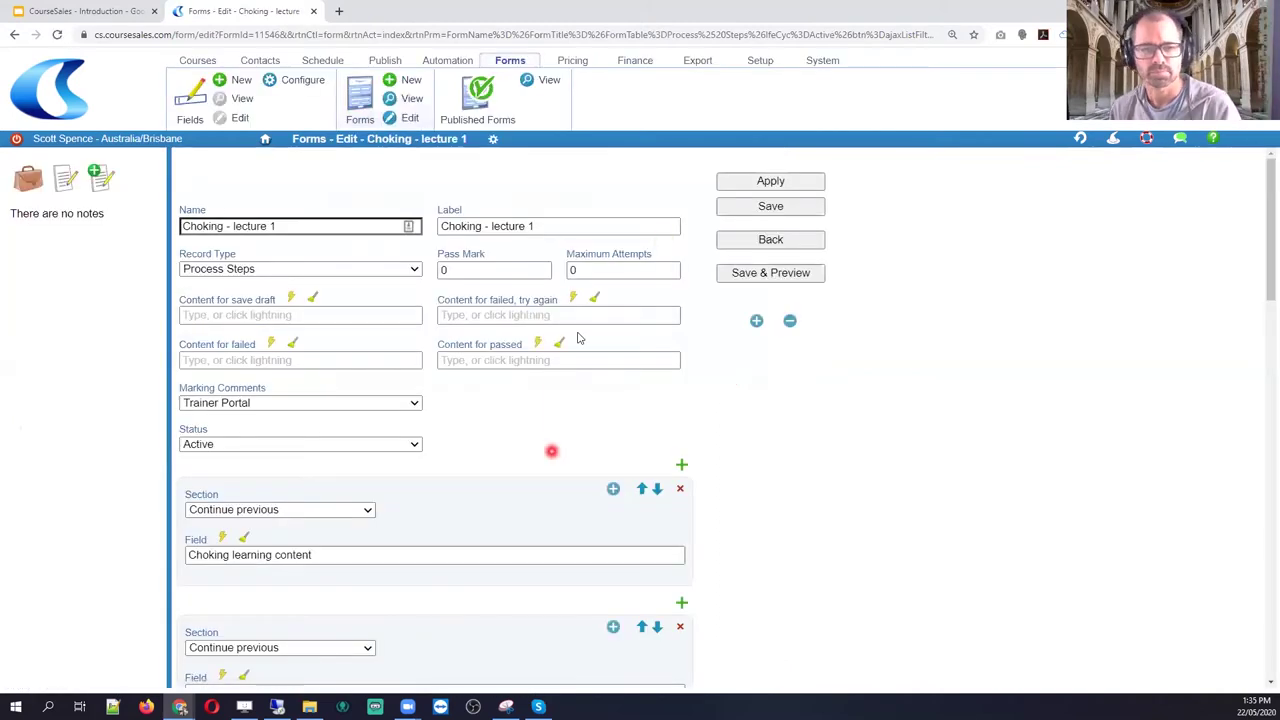
Expand the settings of the back blows question in the choking form and enlarge its form text box
{"action": "left_click_drag", "start_coordinate": [297, 226], "coordinate": [225, 232]}
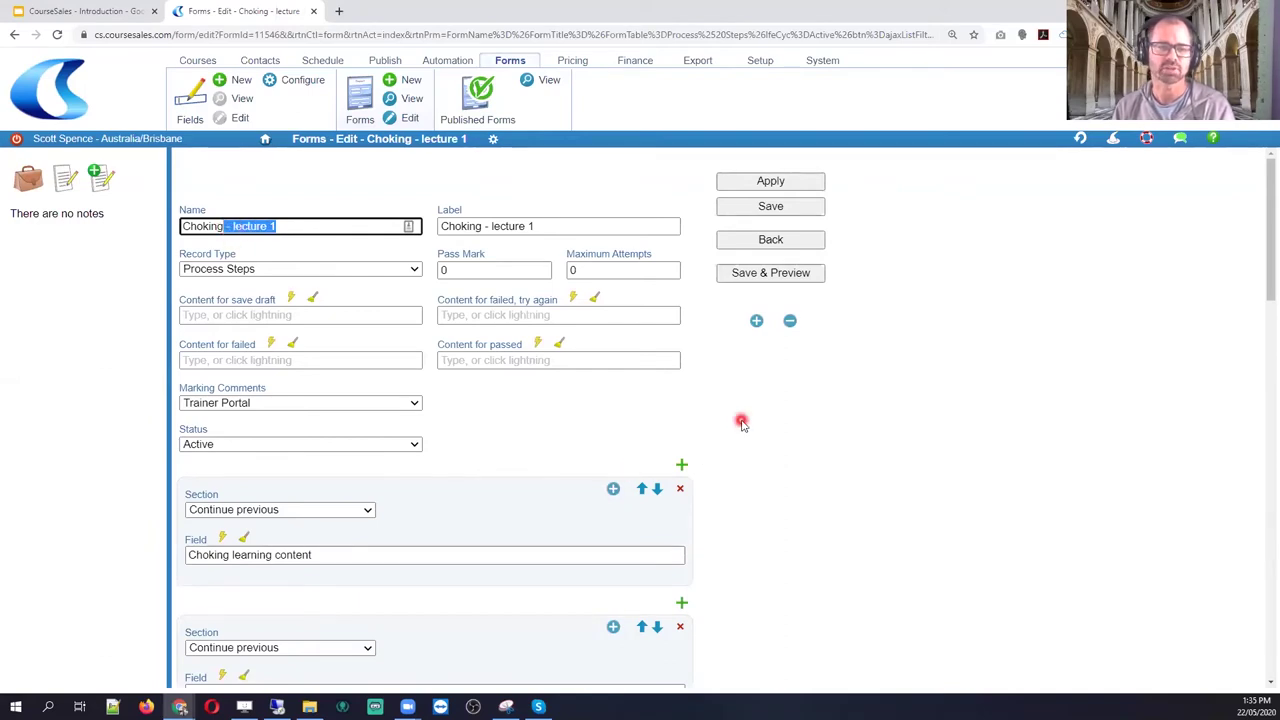
{"action": "scroll", "coordinate": [741, 422], "scroll_direction": "down", "scroll_amount": 2}
{"action": "mouse_move", "coordinate": [250, 430]}
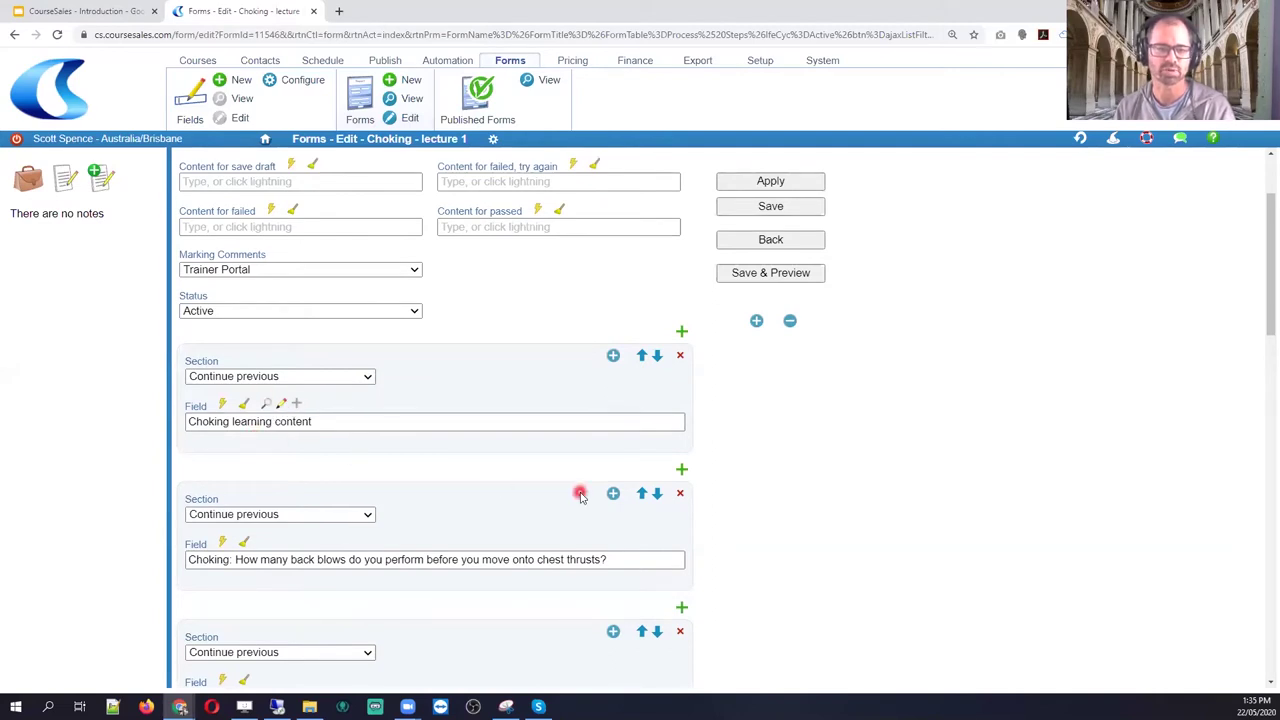
{"action": "scroll", "coordinate": [580, 495], "scroll_direction": "down", "scroll_amount": 4}
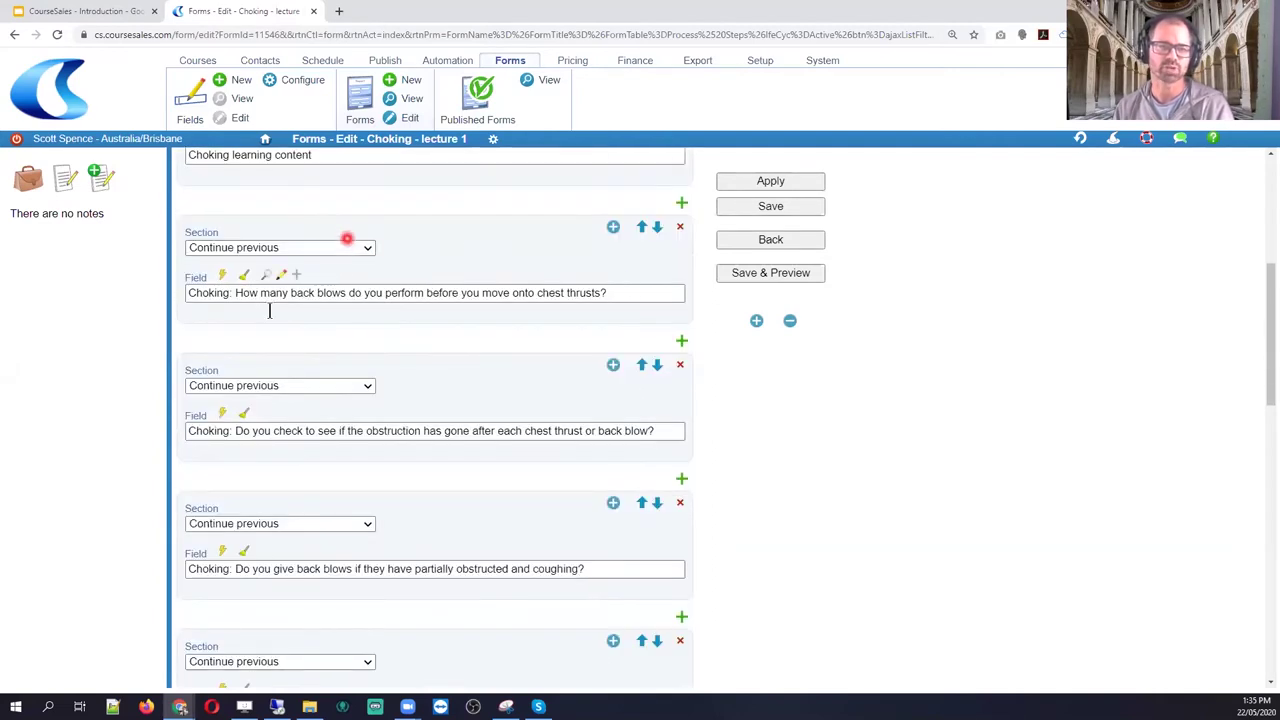
{"action": "left_click", "coordinate": [613, 228]}
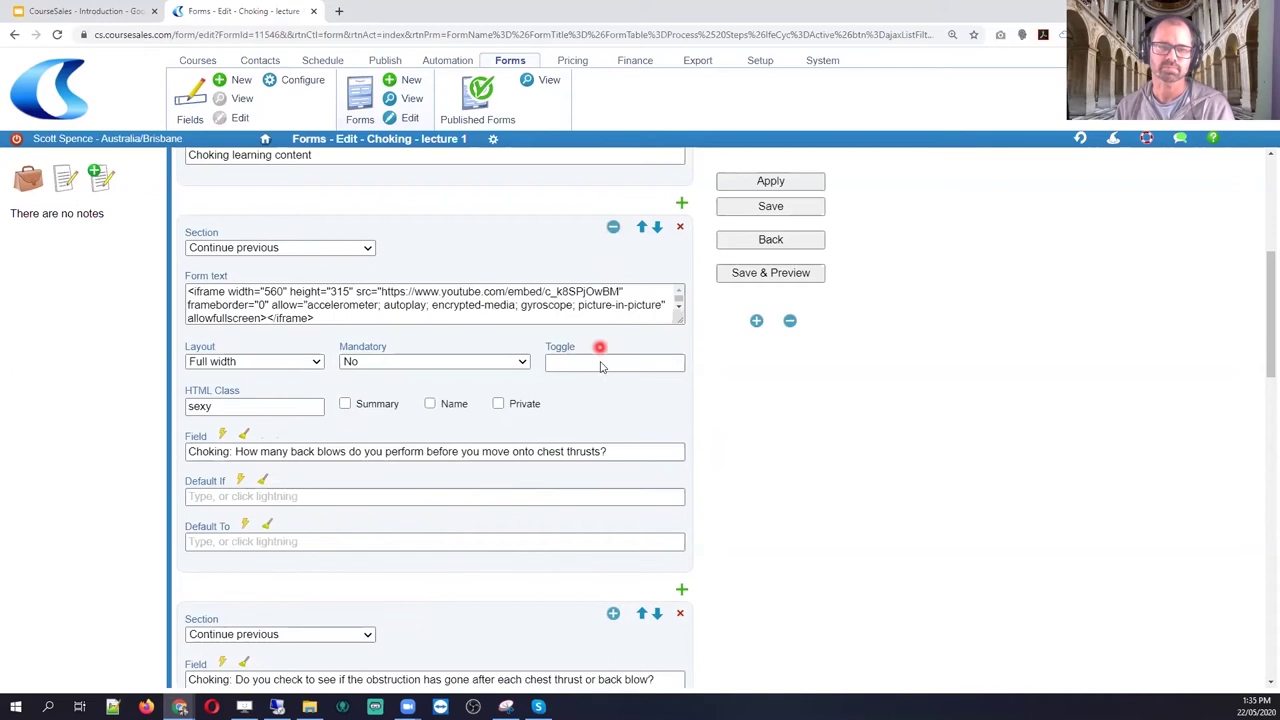
{"action": "left_click", "coordinate": [677, 318]}
{"action": "left_click_drag", "start_coordinate": [680, 320], "coordinate": [681, 434]}
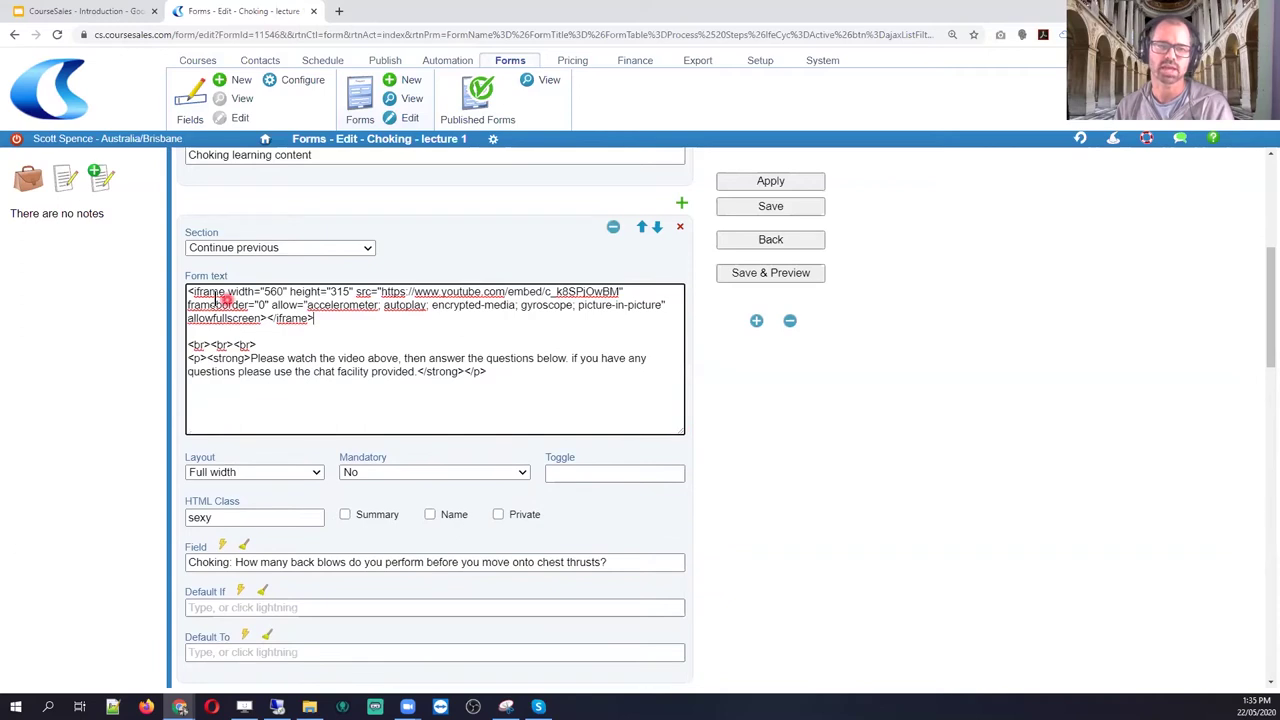
Examine the YouTube iframe embed code in the back blows question's form text
{"action": "left_click_drag", "start_coordinate": [188, 291], "coordinate": [391, 334]}
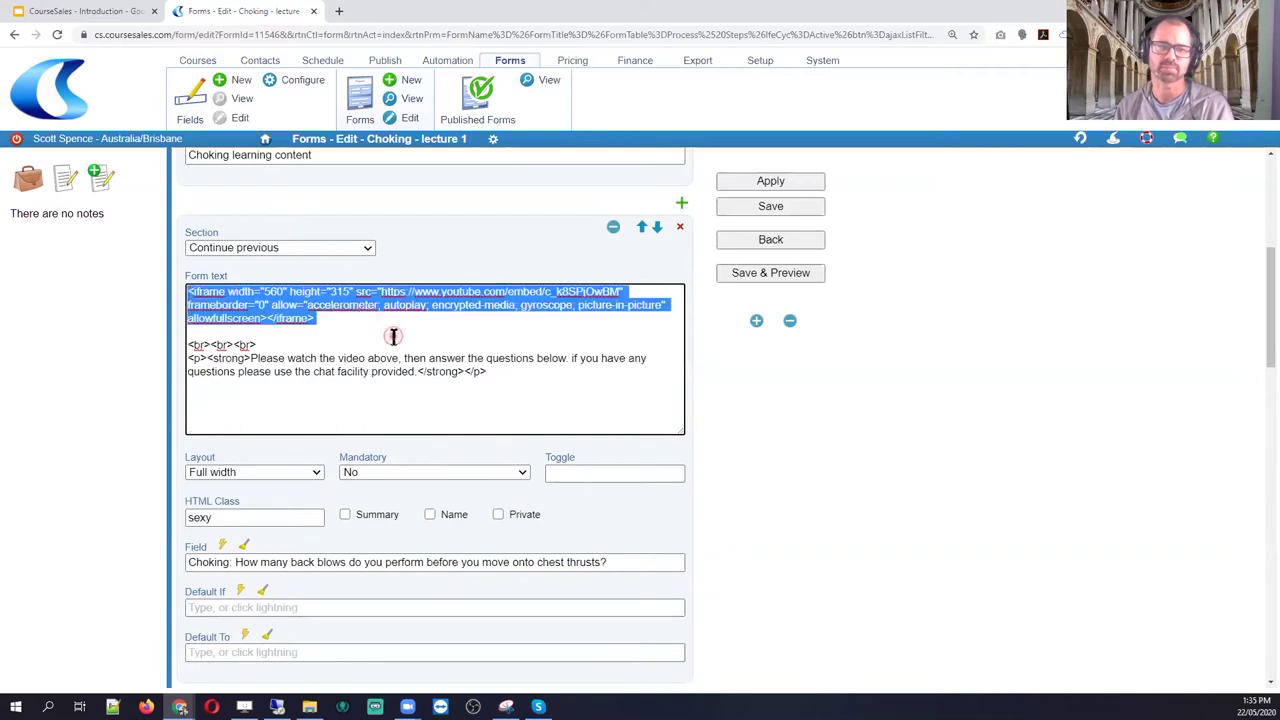
{"action": "left_click", "coordinate": [370, 330]}
{"action": "left_click", "coordinate": [210, 276]}
{"action": "left_click_drag", "start_coordinate": [249, 278], "coordinate": [385, 293]}
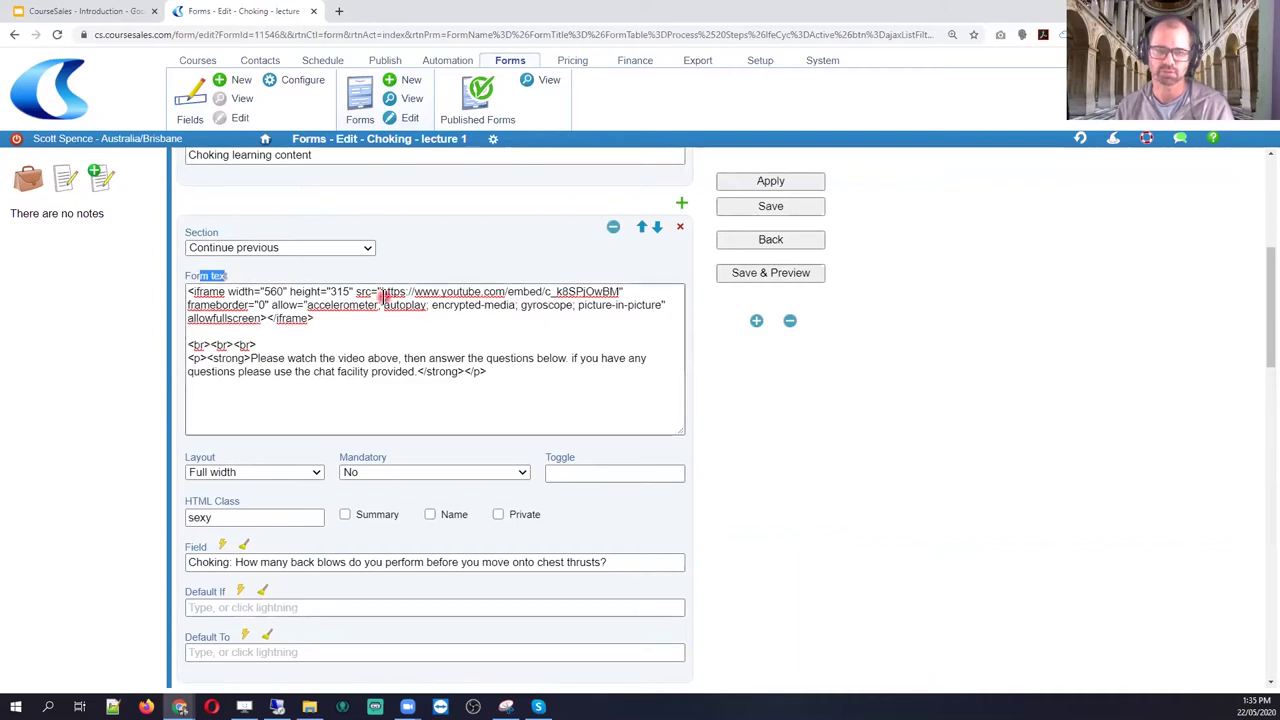
{"action": "left_click", "coordinate": [320, 332]}
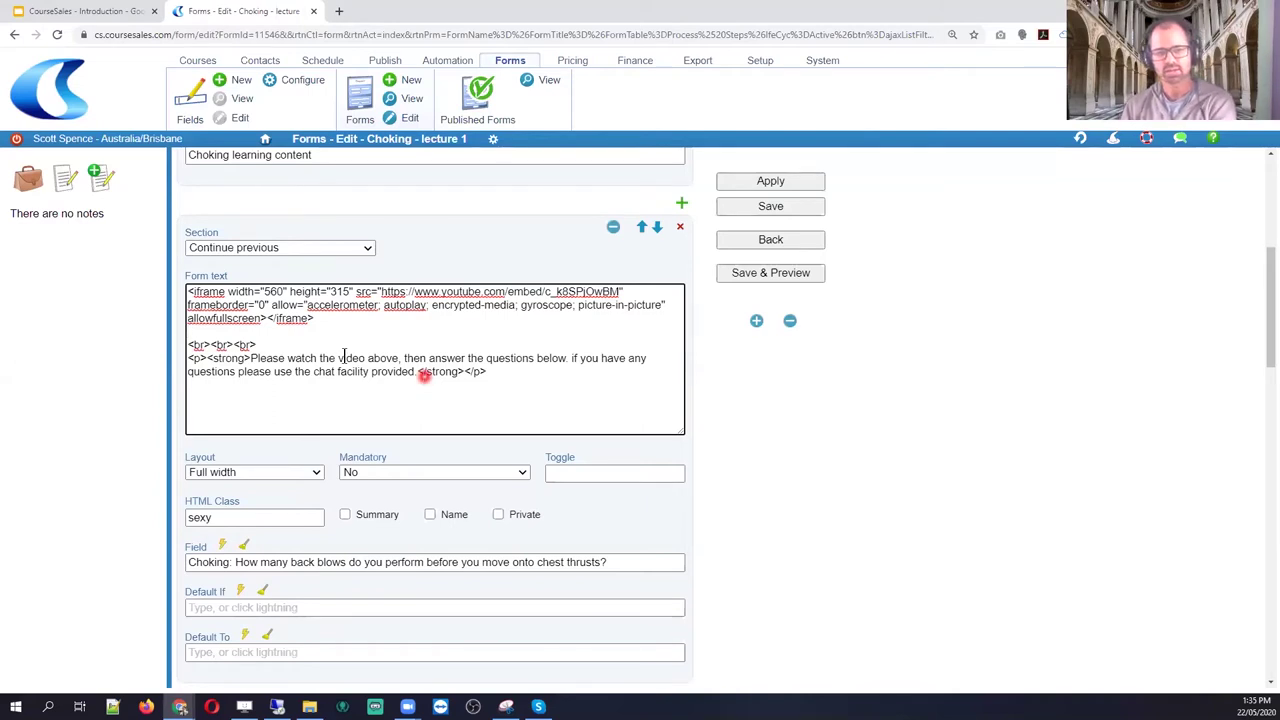
{"action": "left_click_drag", "start_coordinate": [314, 320], "coordinate": [163, 290]}
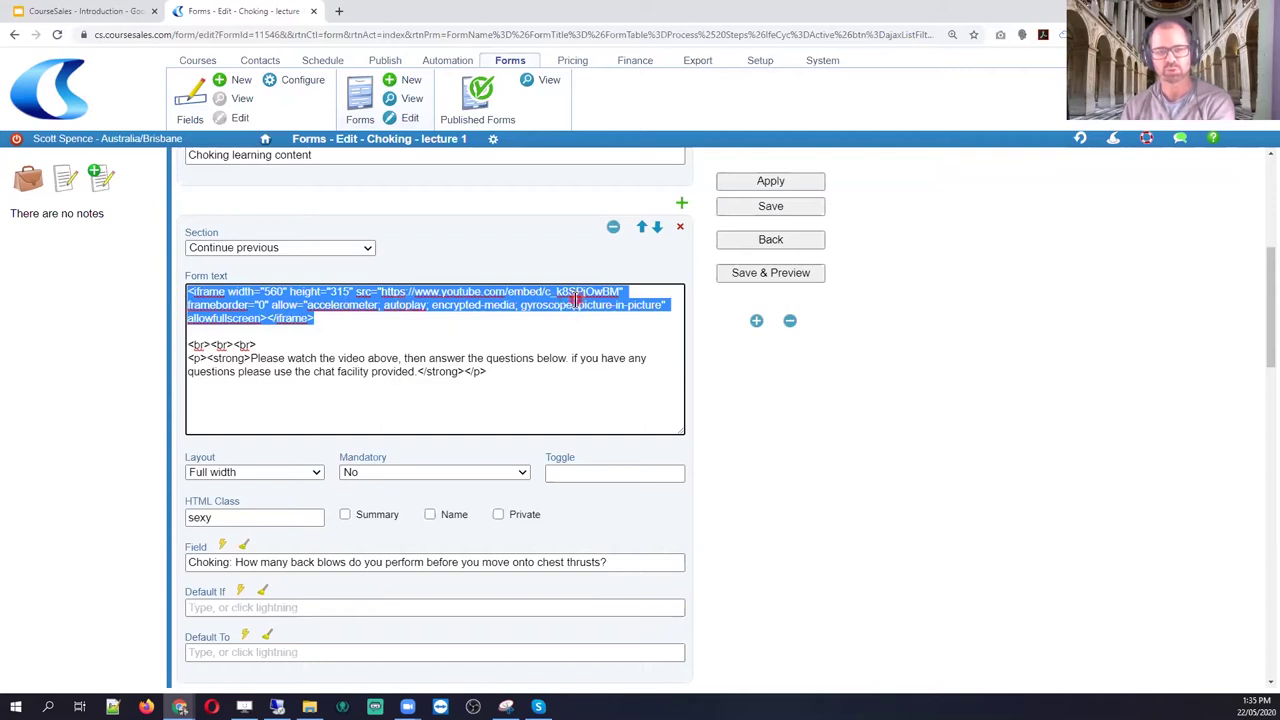
Examine the closing strong and paragraph tags and the line break tags in the form text
{"action": "left_click", "coordinate": [414, 370]}
{"action": "left_click_drag", "start_coordinate": [465, 371], "coordinate": [420, 374]}
{"action": "left_click", "coordinate": [486, 371]}
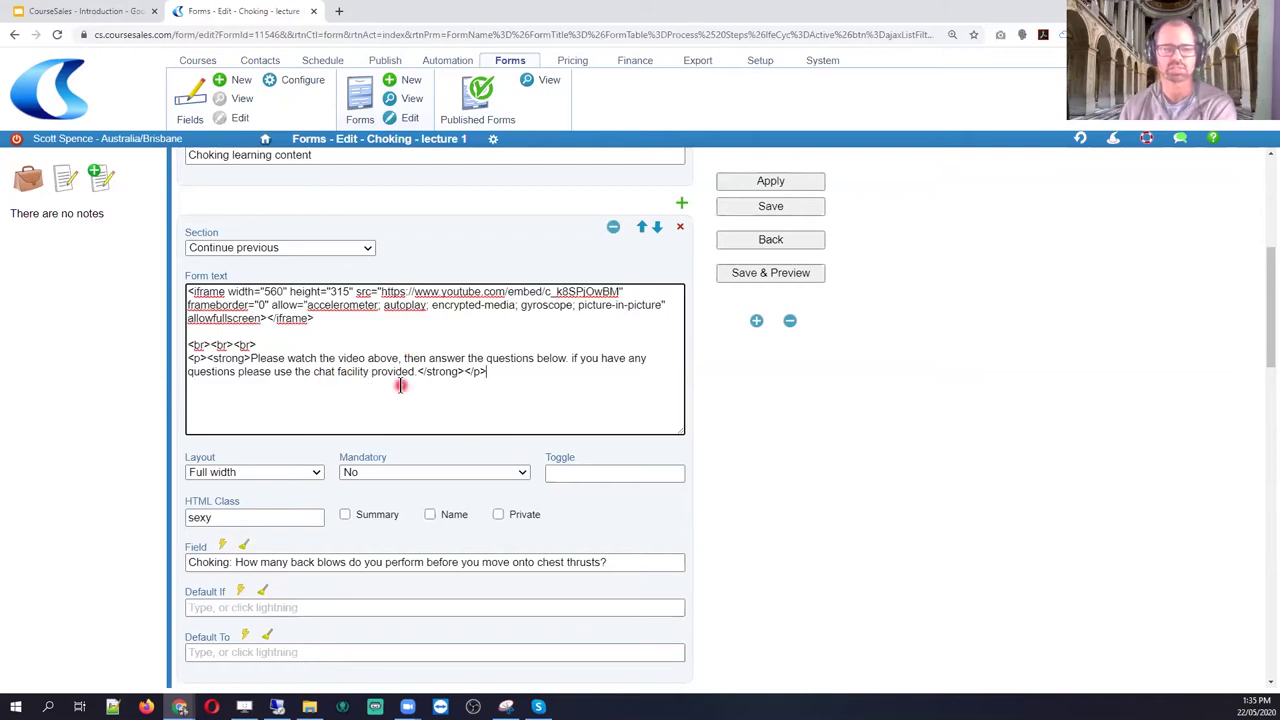
{"action": "left_click", "coordinate": [190, 344]}
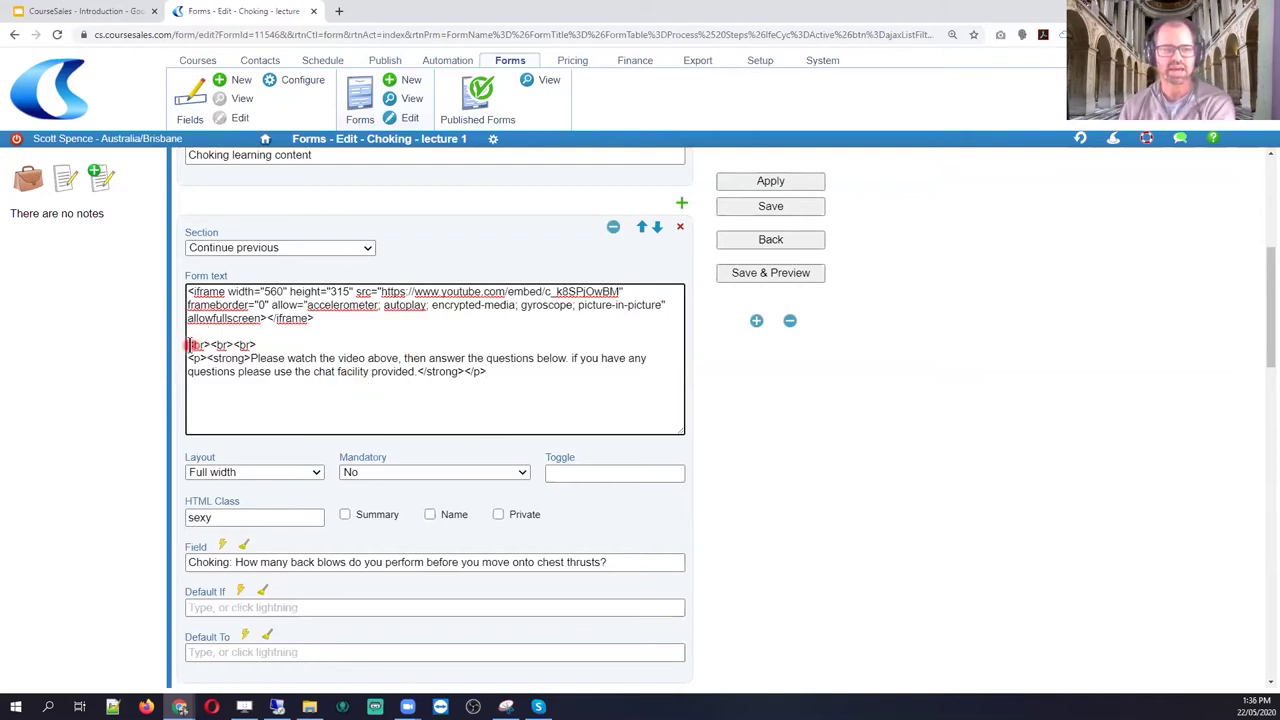
{"action": "left_click", "coordinate": [255, 344], "text": "shift"}
{"action": "left_click", "coordinate": [266, 332]}
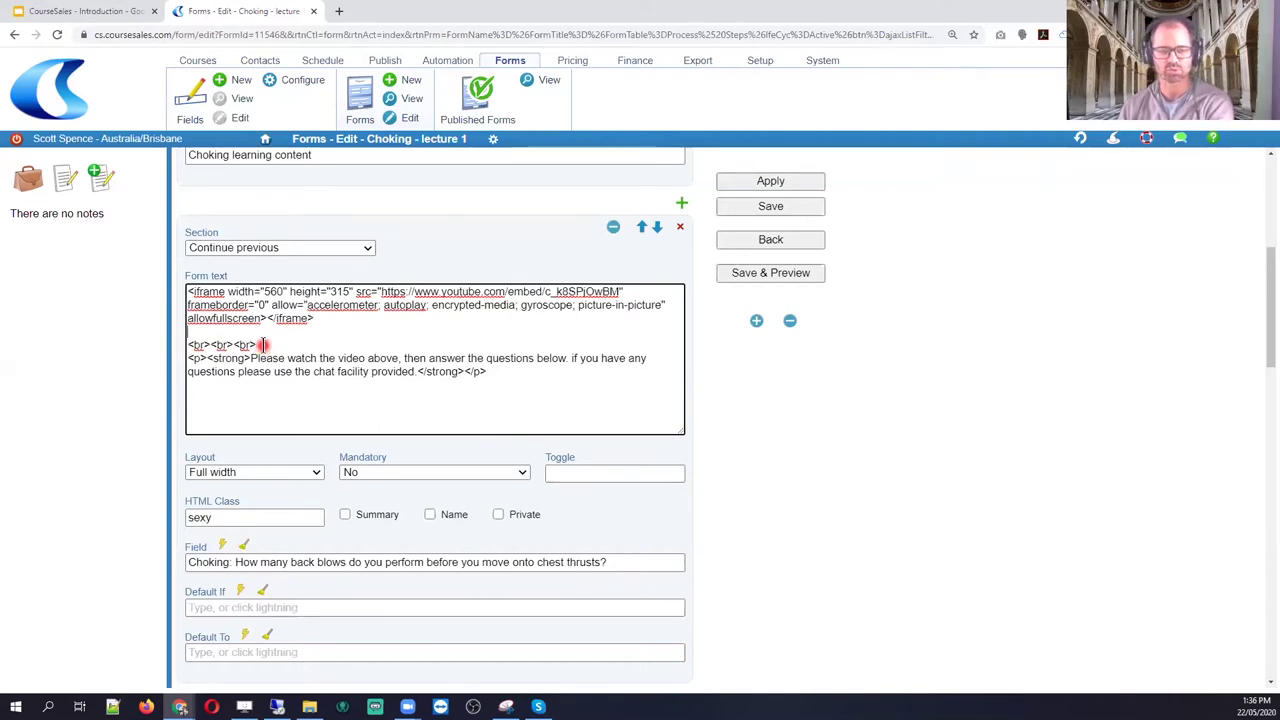
Compare the video embed block with the formatted instruction paragraph below it in the form text
{"action": "left_click", "coordinate": [314, 318]}
{"action": "left_click", "coordinate": [190, 286], "text": "shift"}
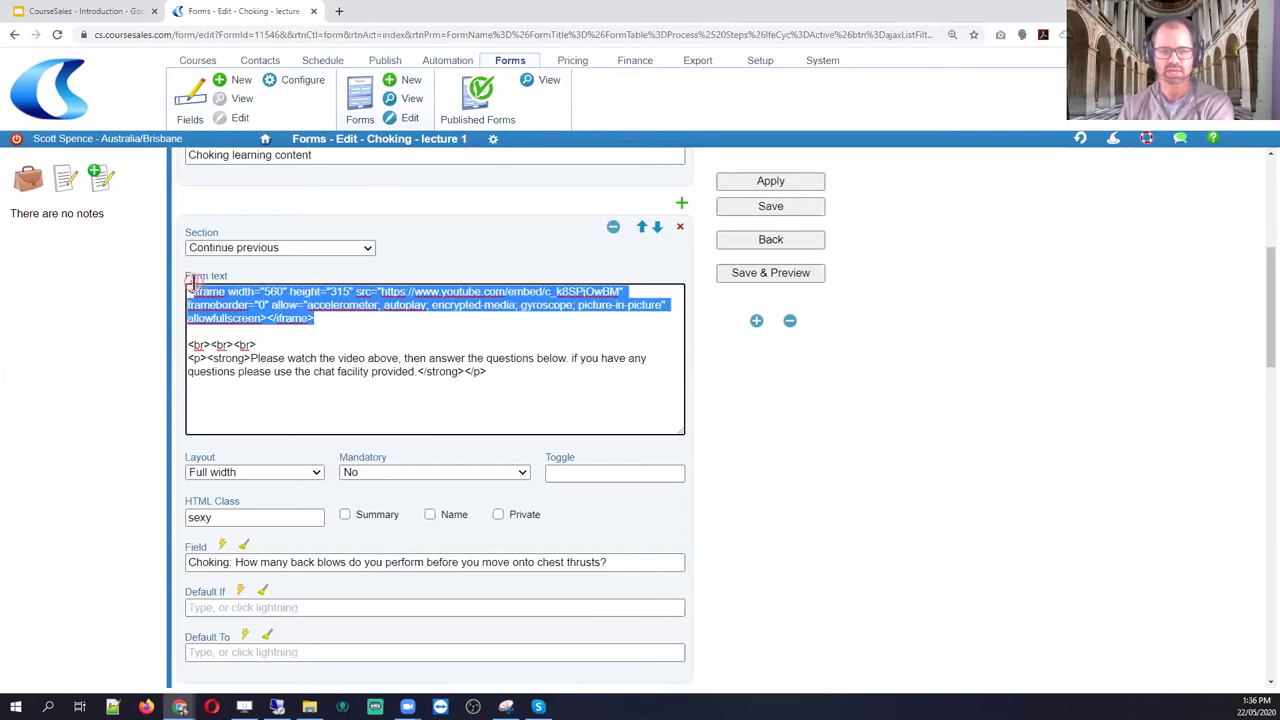
{"action": "left_click", "coordinate": [318, 318]}
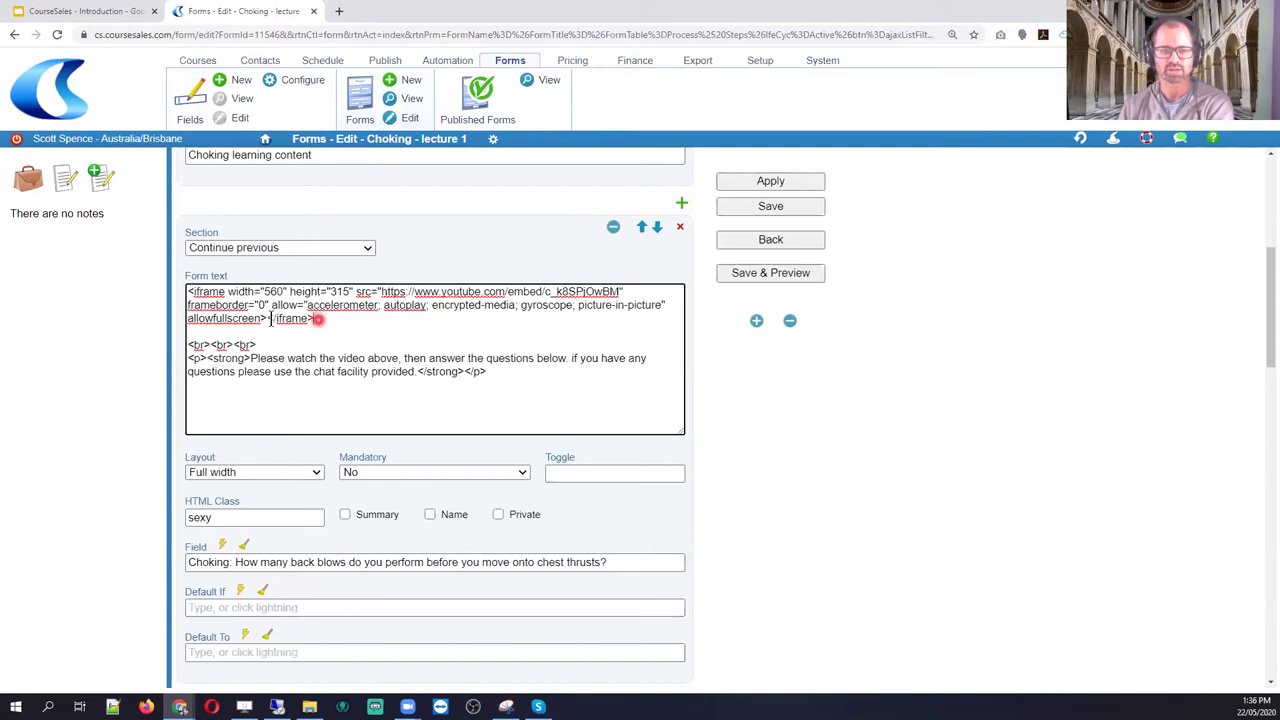
{"action": "left_click", "coordinate": [190, 344]}
{"action": "left_click", "coordinate": [288, 358], "text": "shift"}
{"action": "left_click", "coordinate": [518, 390], "text": "shift"}
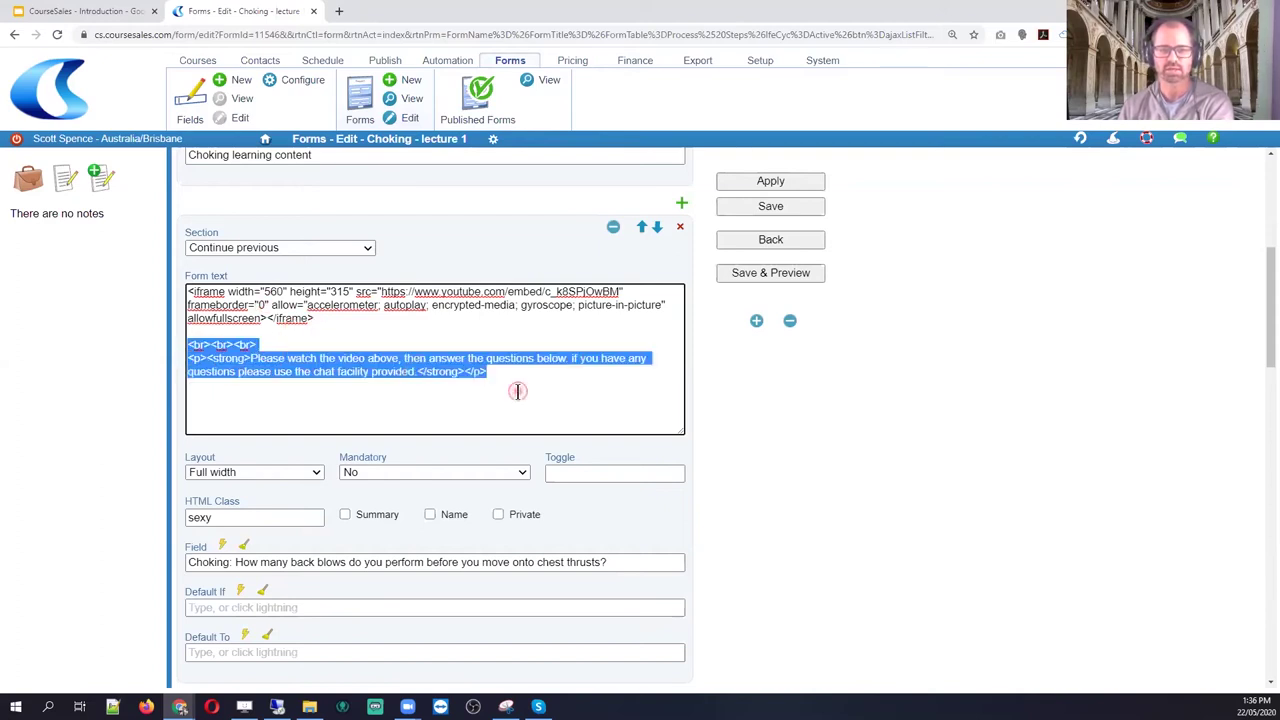
{"action": "left_click", "coordinate": [528, 381]}
{"action": "left_click", "coordinate": [190, 282]}
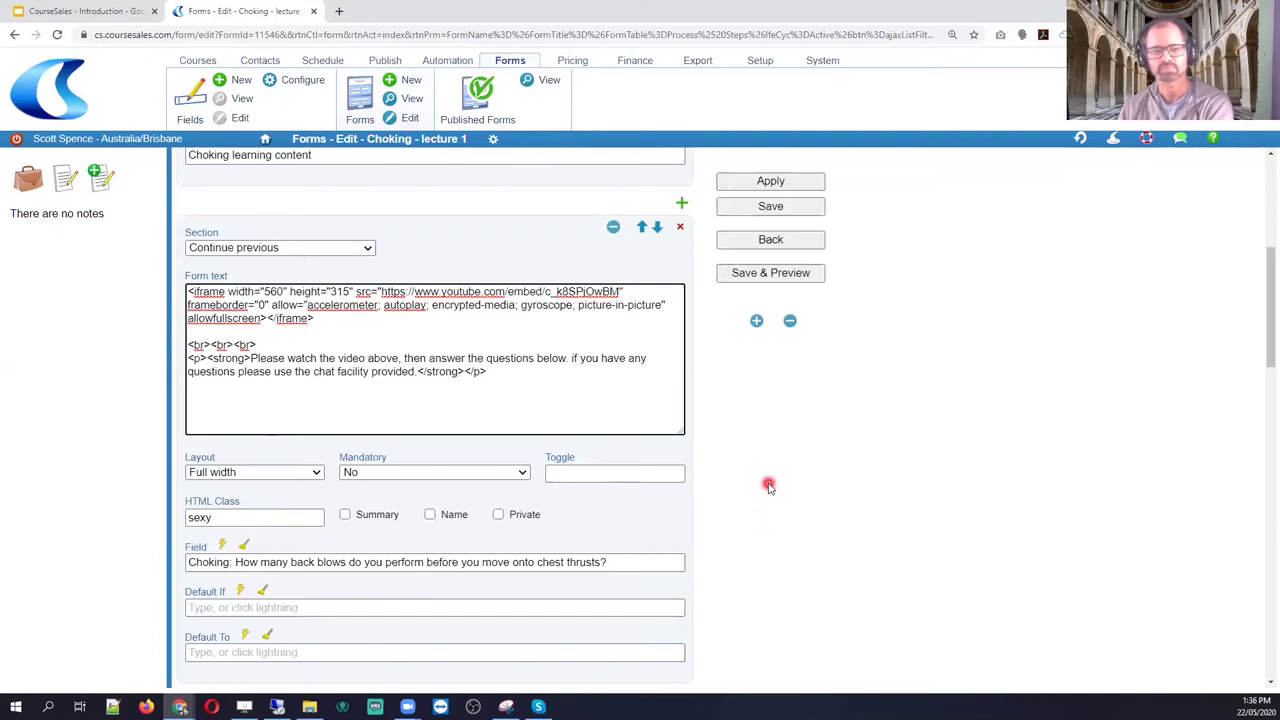
Clear the HTML class of the back blows question
{"action": "scroll", "coordinate": [769, 488], "scroll_direction": "down", "scroll_amount": 2}
{"action": "scroll", "coordinate": [769, 488], "scroll_direction": "up", "scroll_amount": 1}
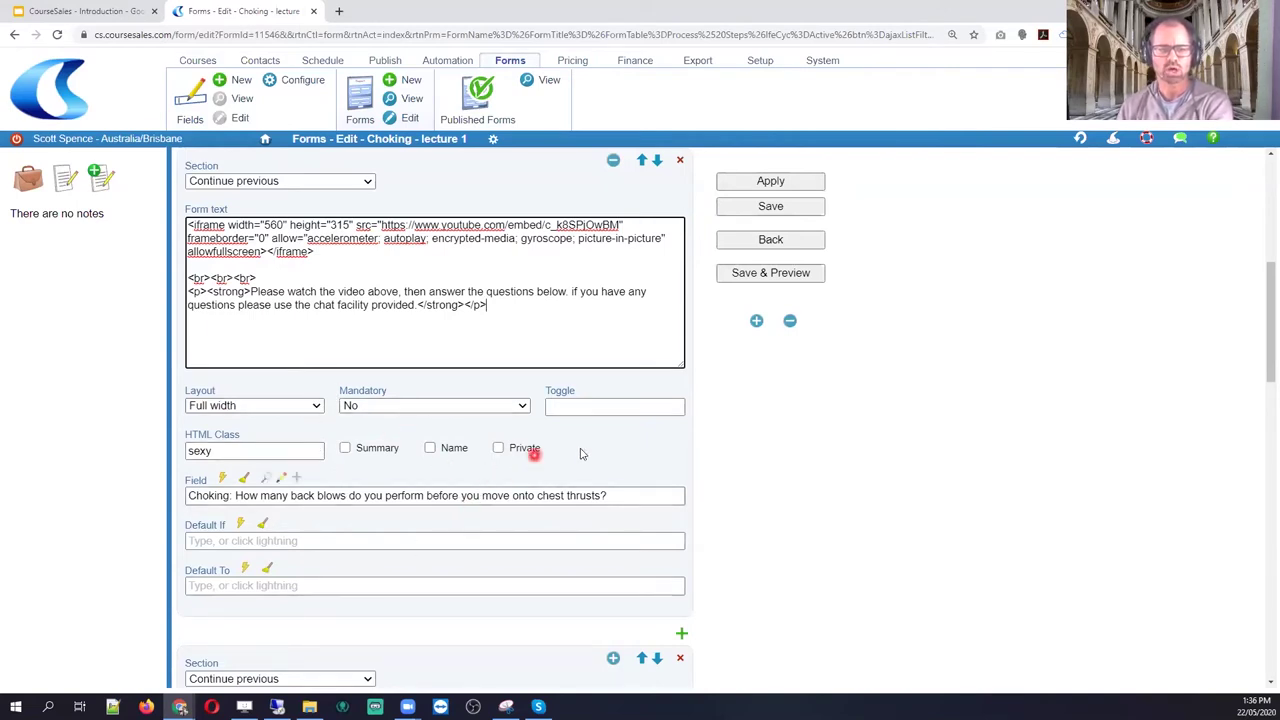
{"action": "left_click", "coordinate": [220, 451]}
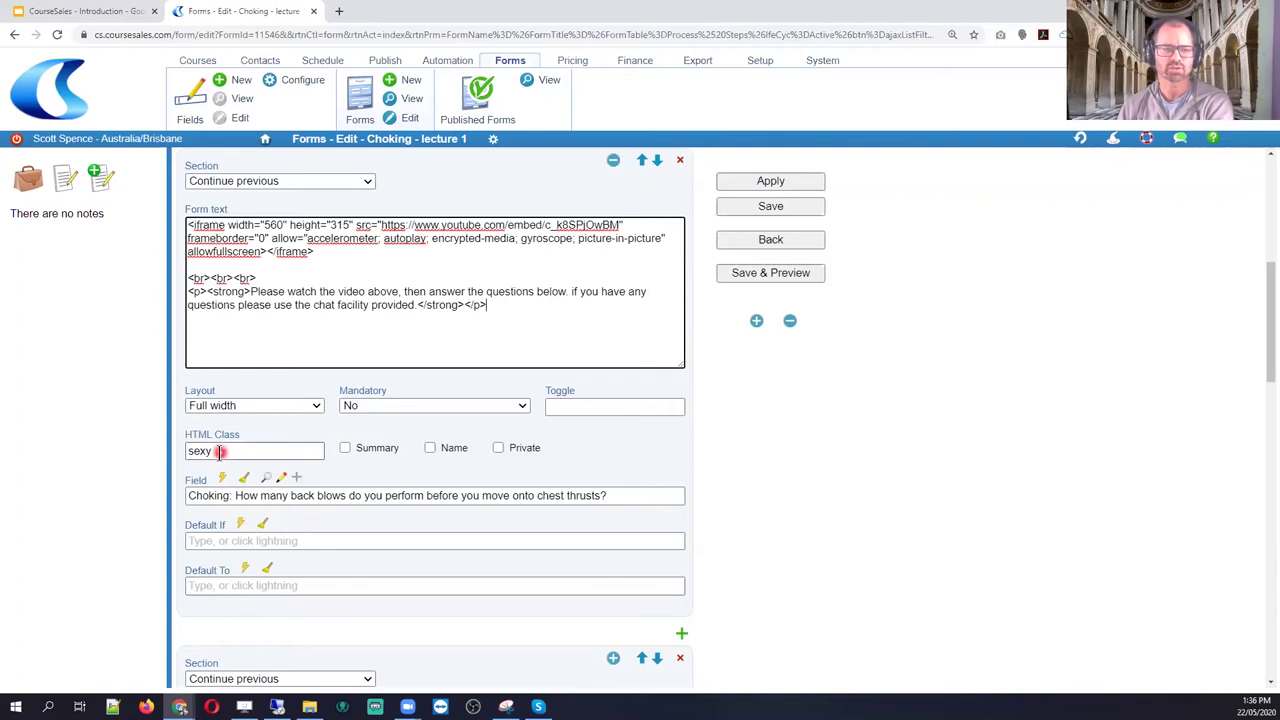
{"action": "double_click", "coordinate": [196, 450]}
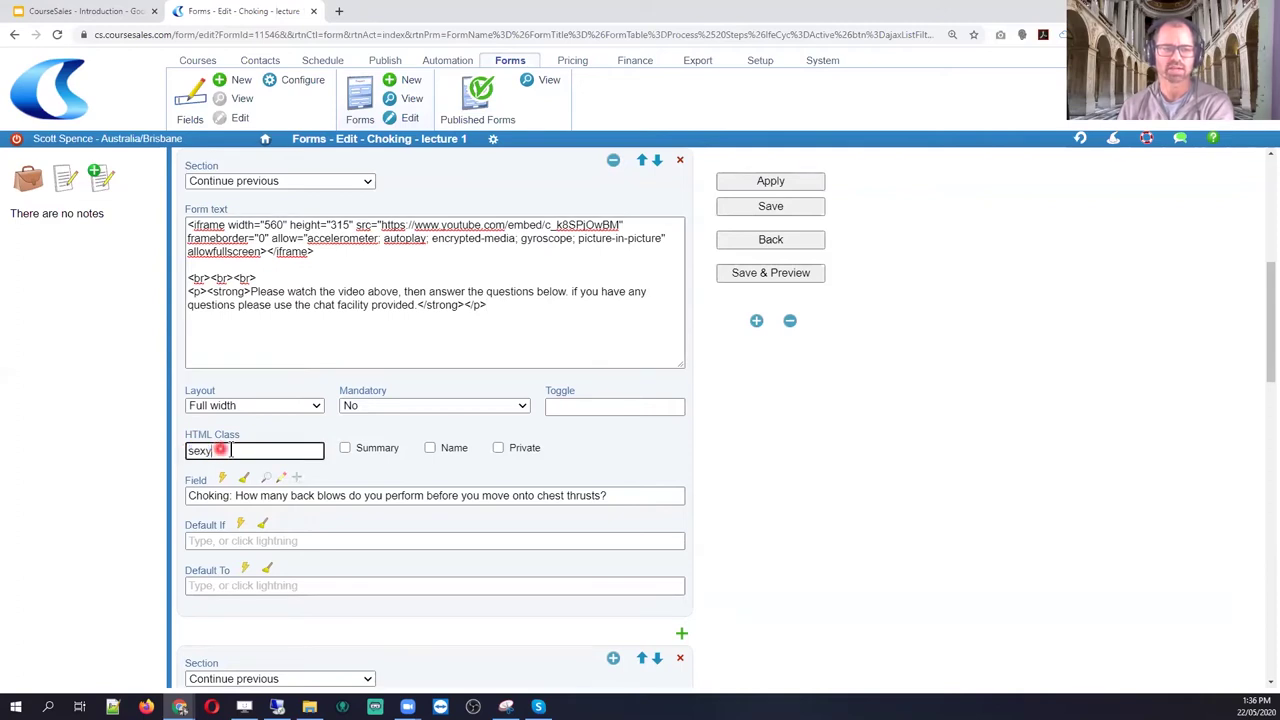
{"action": "key", "text": "BackSpace"}
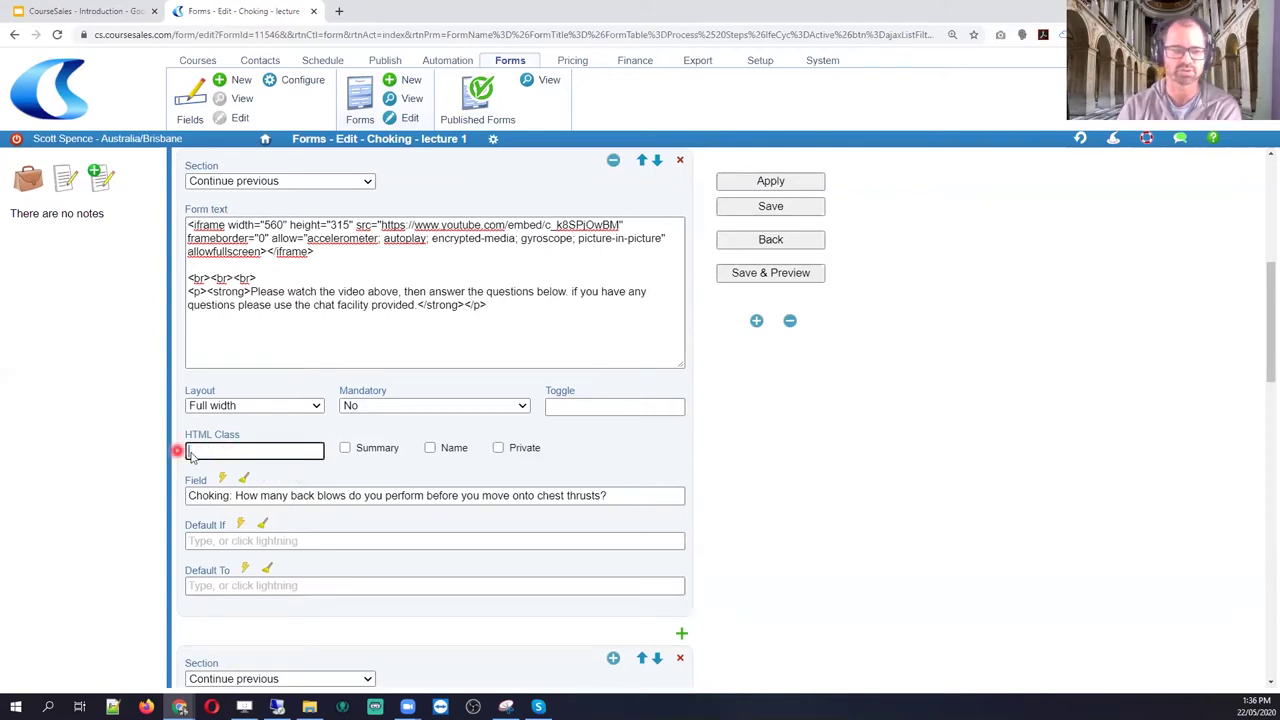
{"action": "left_click", "coordinate": [616, 446]}
Expand the question about checking whether the obstruction has gone and clear its HTML class
{"action": "scroll", "coordinate": [591, 452], "scroll_direction": "down", "scroll_amount": 2}
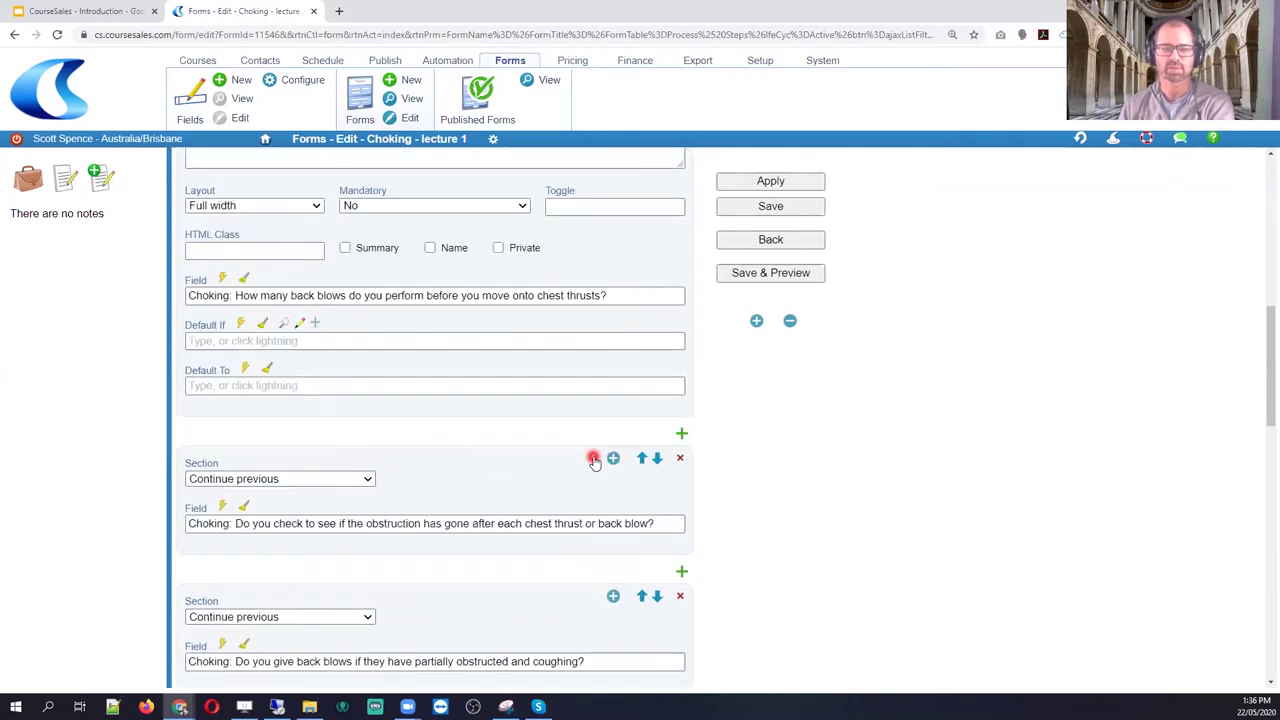
{"action": "scroll", "coordinate": [340, 500], "scroll_direction": "down", "scroll_amount": 2}
{"action": "left_click_drag", "start_coordinate": [214, 440], "coordinate": [170, 448]}
{"action": "key", "text": "BackSpace"}
{"action": "left_click", "coordinate": [604, 427]}
{"action": "scroll", "coordinate": [604, 427], "scroll_direction": "up", "scroll_amount": 3}
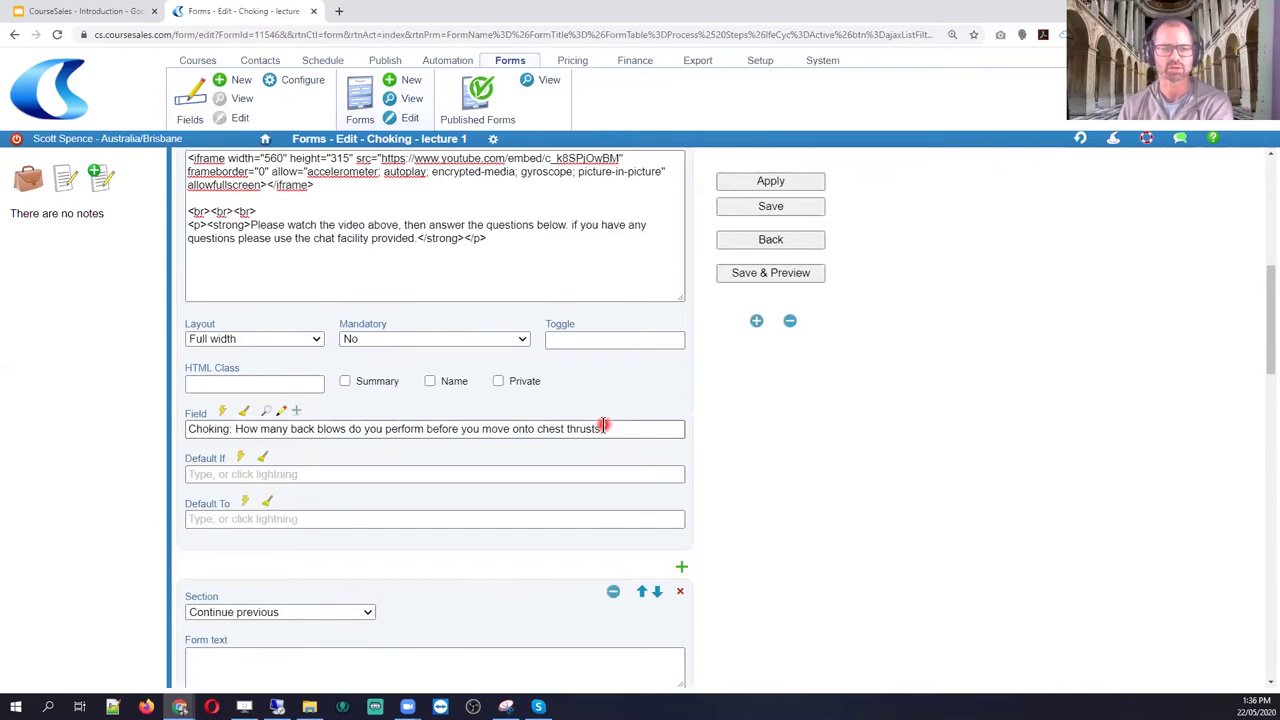
Delete the Choking learning content field from the form
{"action": "scroll", "coordinate": [604, 427], "scroll_direction": "up", "scroll_amount": 1}
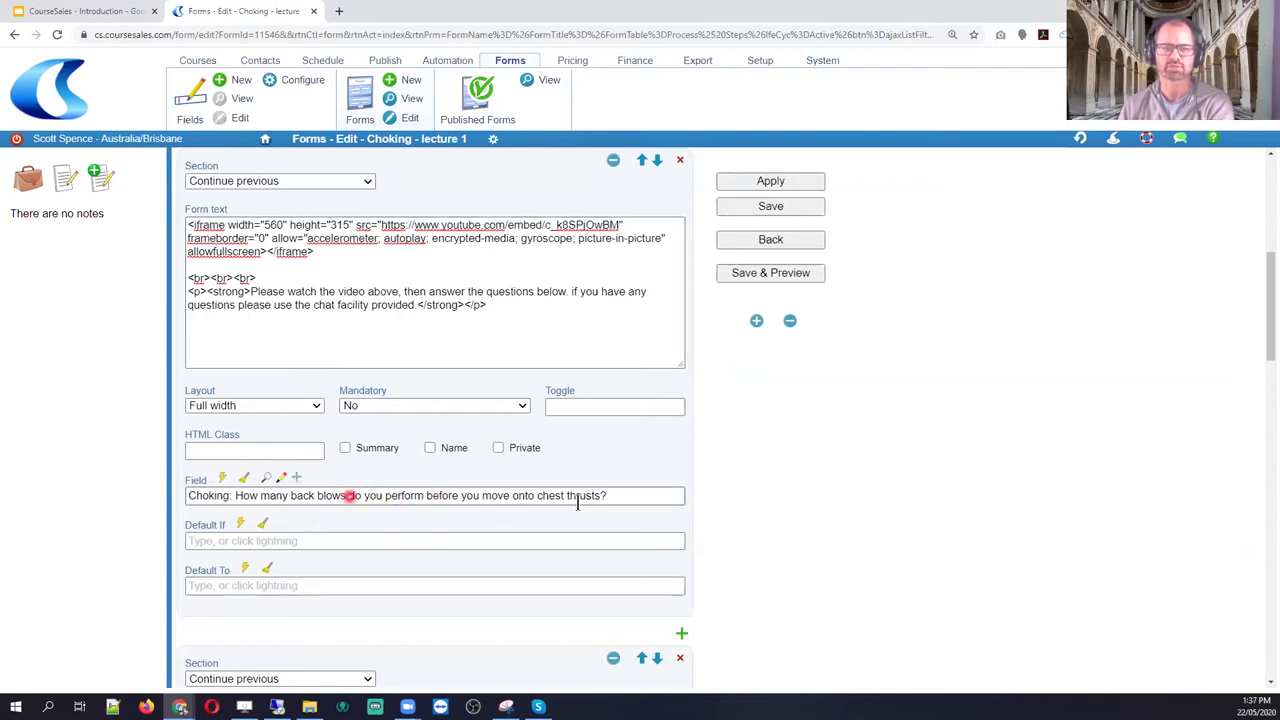
{"action": "scroll", "coordinate": [705, 451], "scroll_direction": "up", "scroll_amount": 1}
{"action": "scroll", "coordinate": [705, 451], "scroll_direction": "up", "scroll_amount": 2}
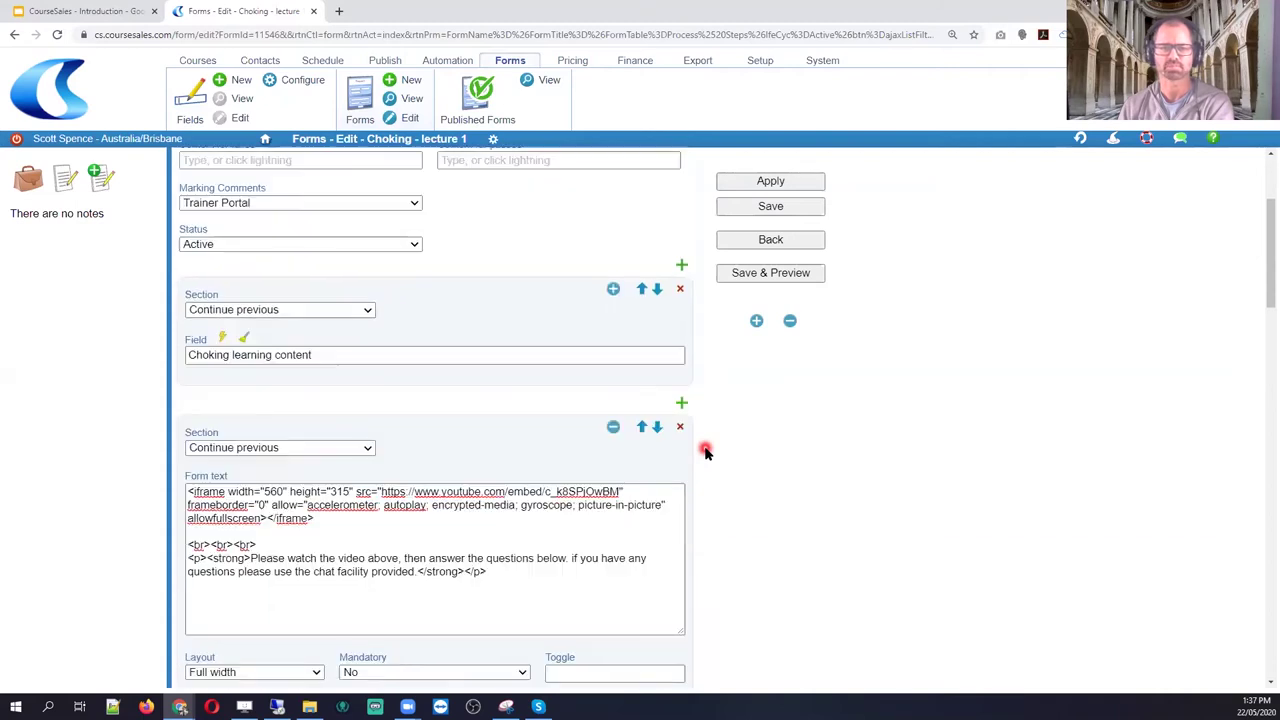
{"action": "left_click", "coordinate": [680, 289]}
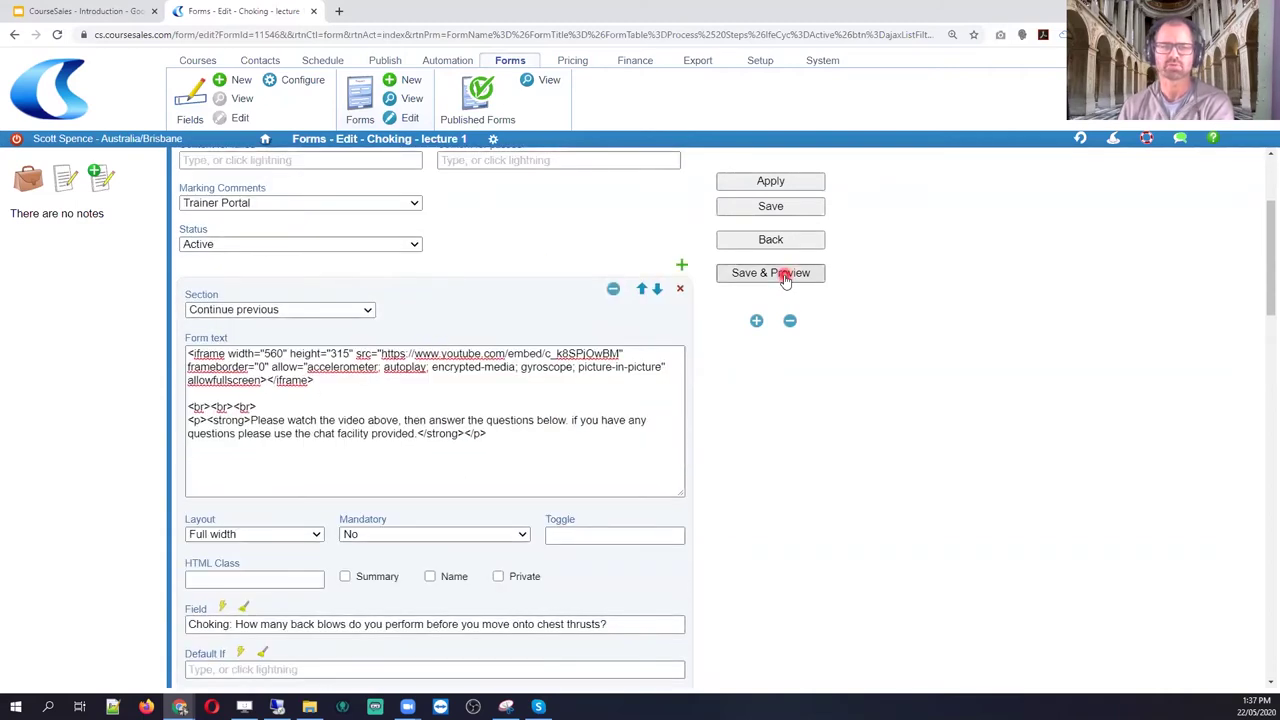
Save the form and preview it, checking the embedded video and all the questions below it
{"action": "left_click", "coordinate": [785, 280]}
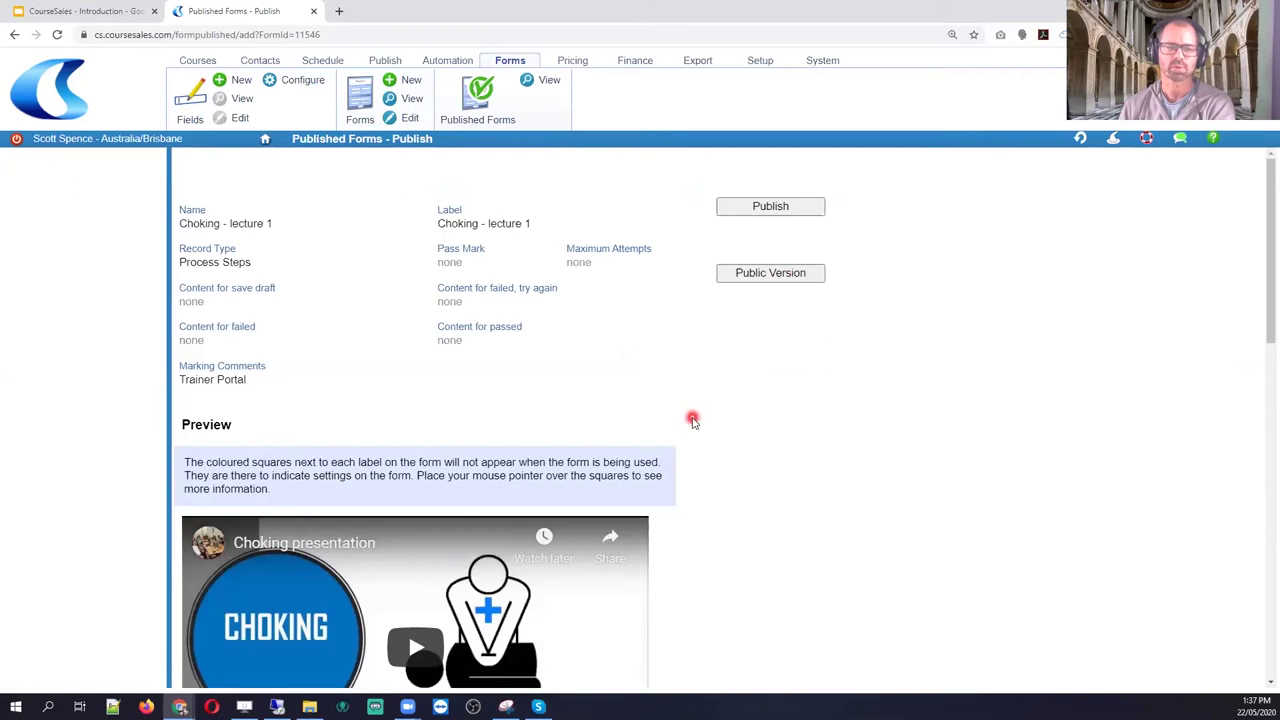
{"action": "scroll", "coordinate": [693, 421], "scroll_direction": "down", "scroll_amount": 3}
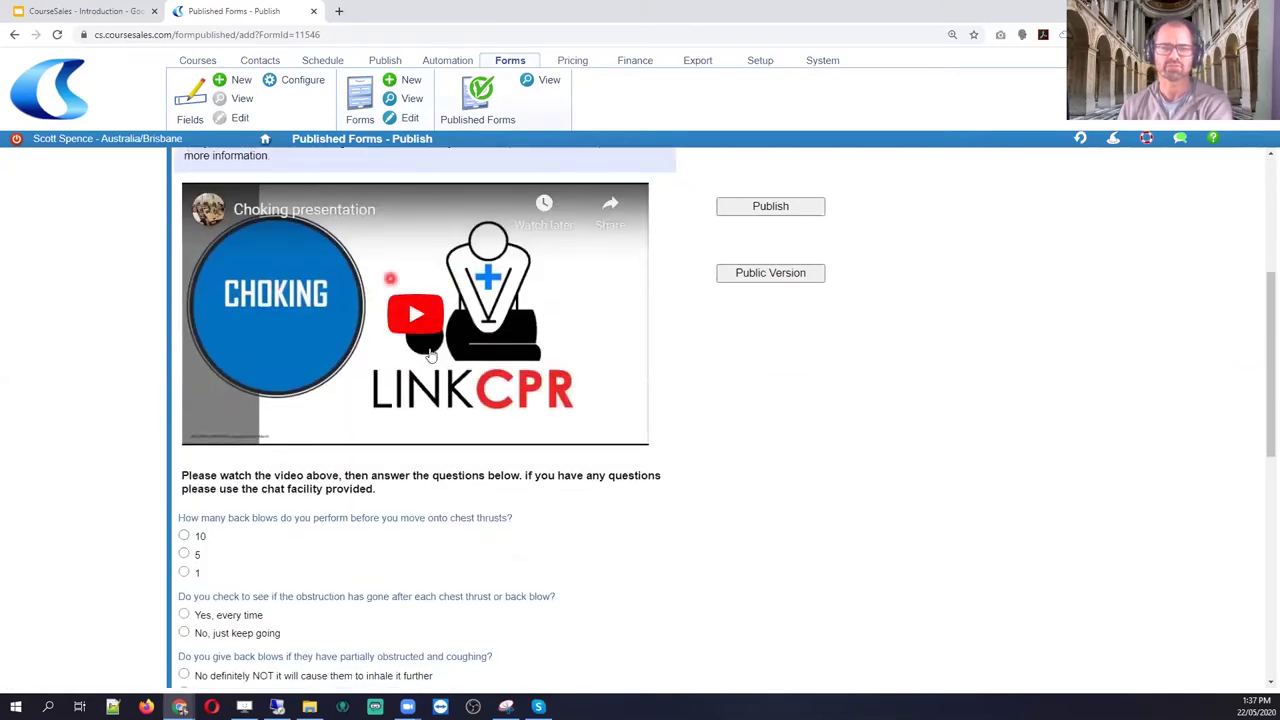
{"action": "scroll", "coordinate": [731, 430], "scroll_direction": "down", "scroll_amount": 3}
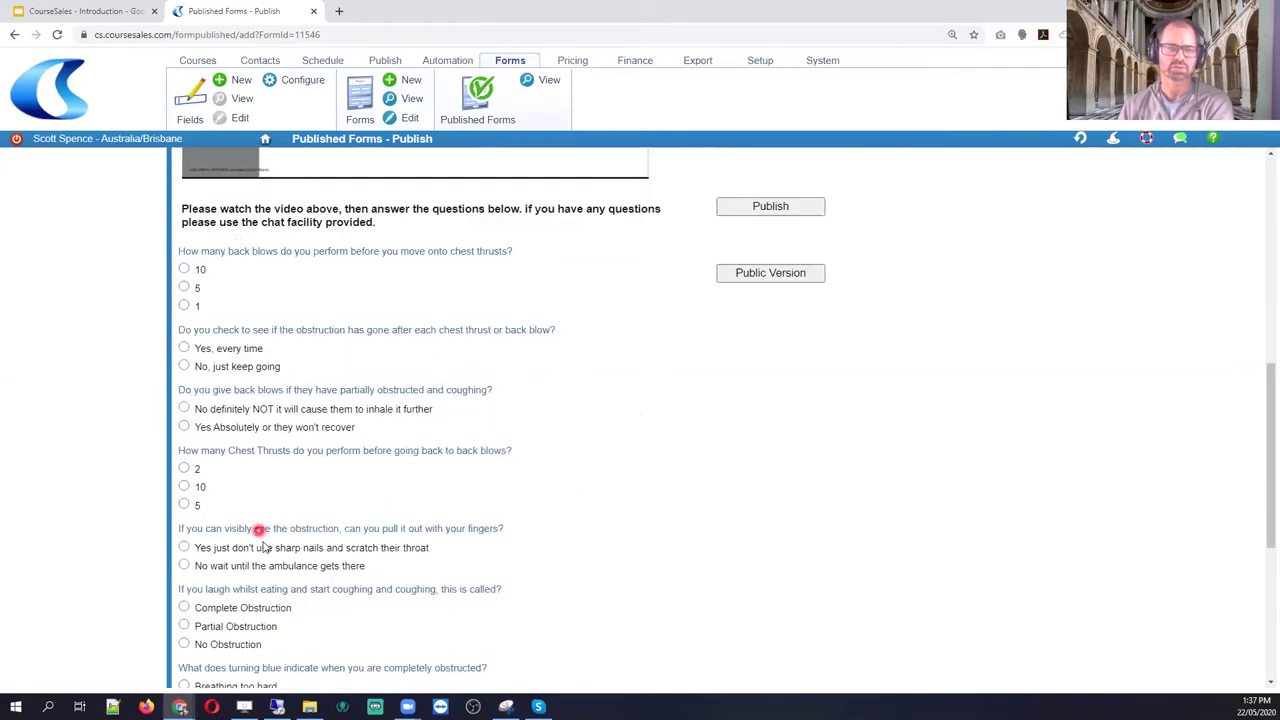
{"action": "scroll", "coordinate": [268, 552], "scroll_direction": "down", "scroll_amount": 4}
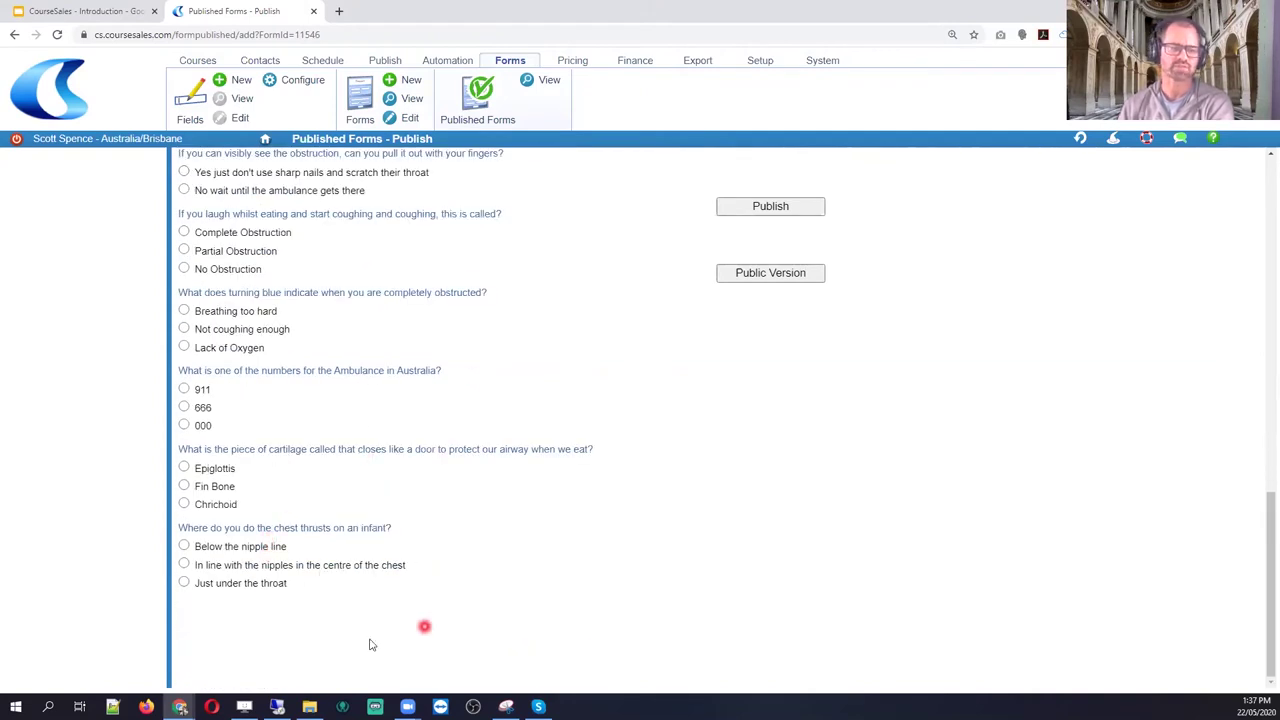
Publish the Choking - lecture 1 form
{"action": "left_click", "coordinate": [778, 213]}
{"action": "left_click", "coordinate": [778, 279]}
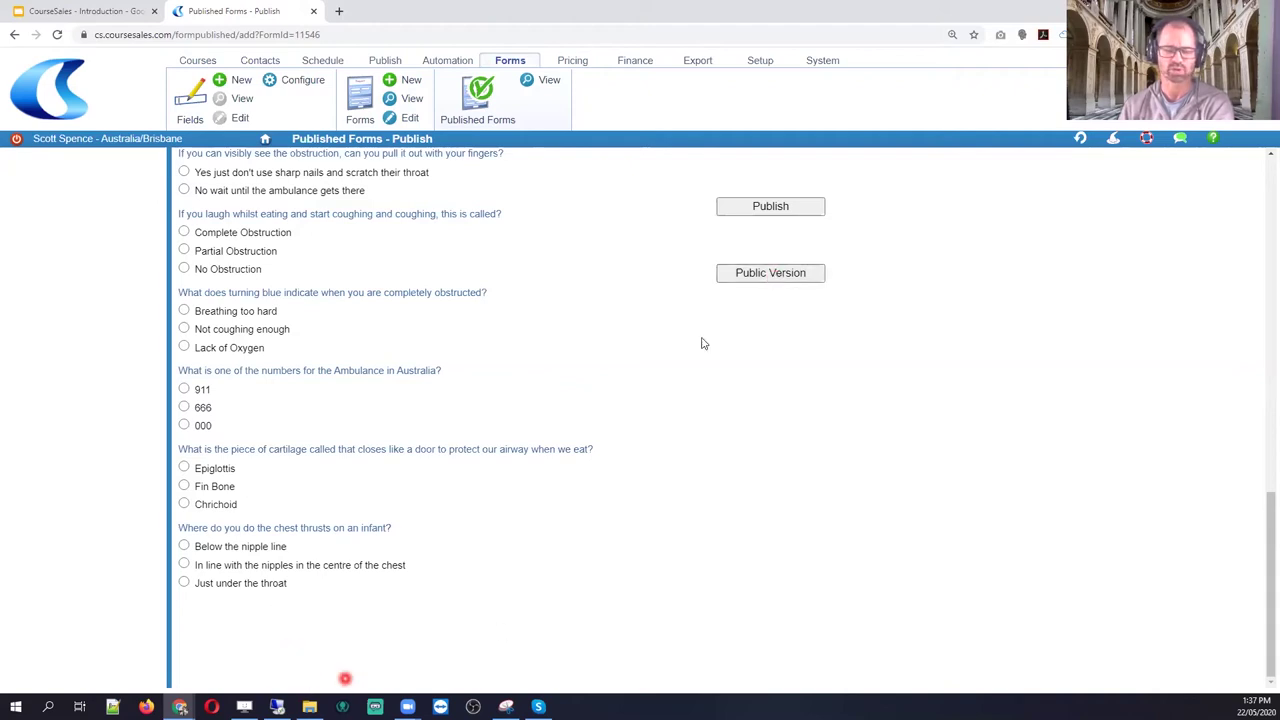
{"action": "left_click", "coordinate": [782, 207]}
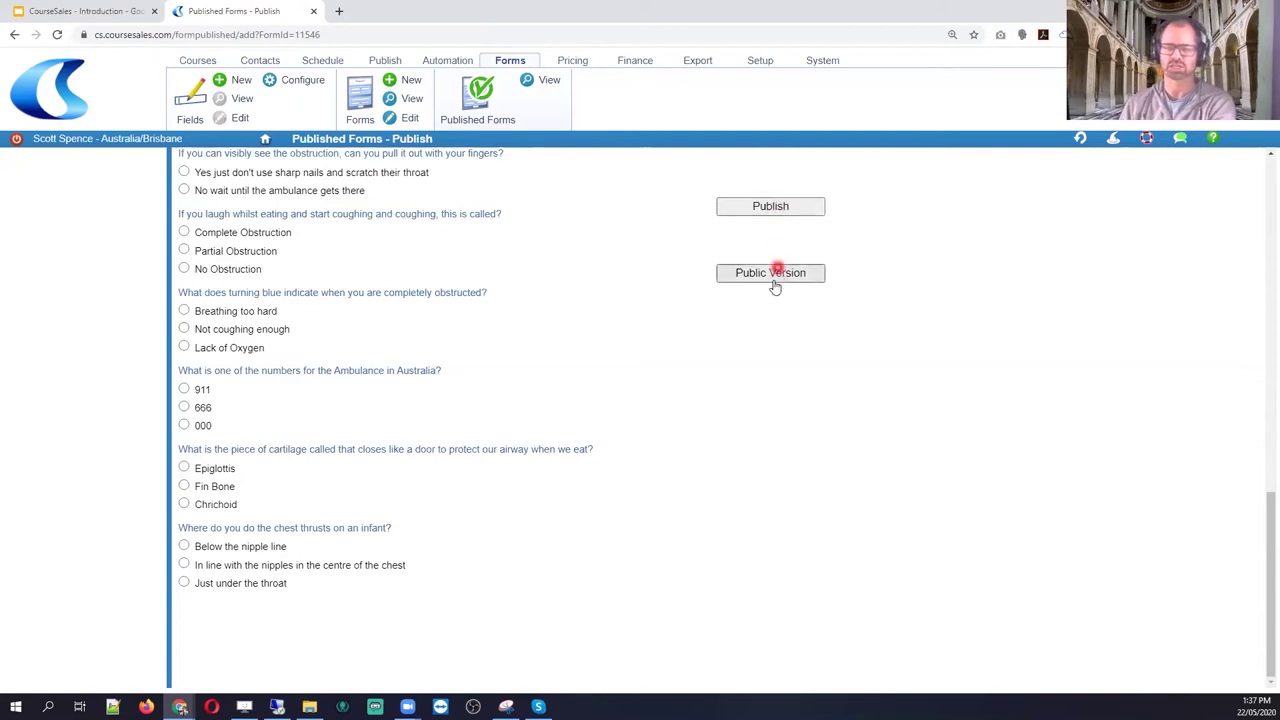
{"action": "left_click", "coordinate": [782, 207]}
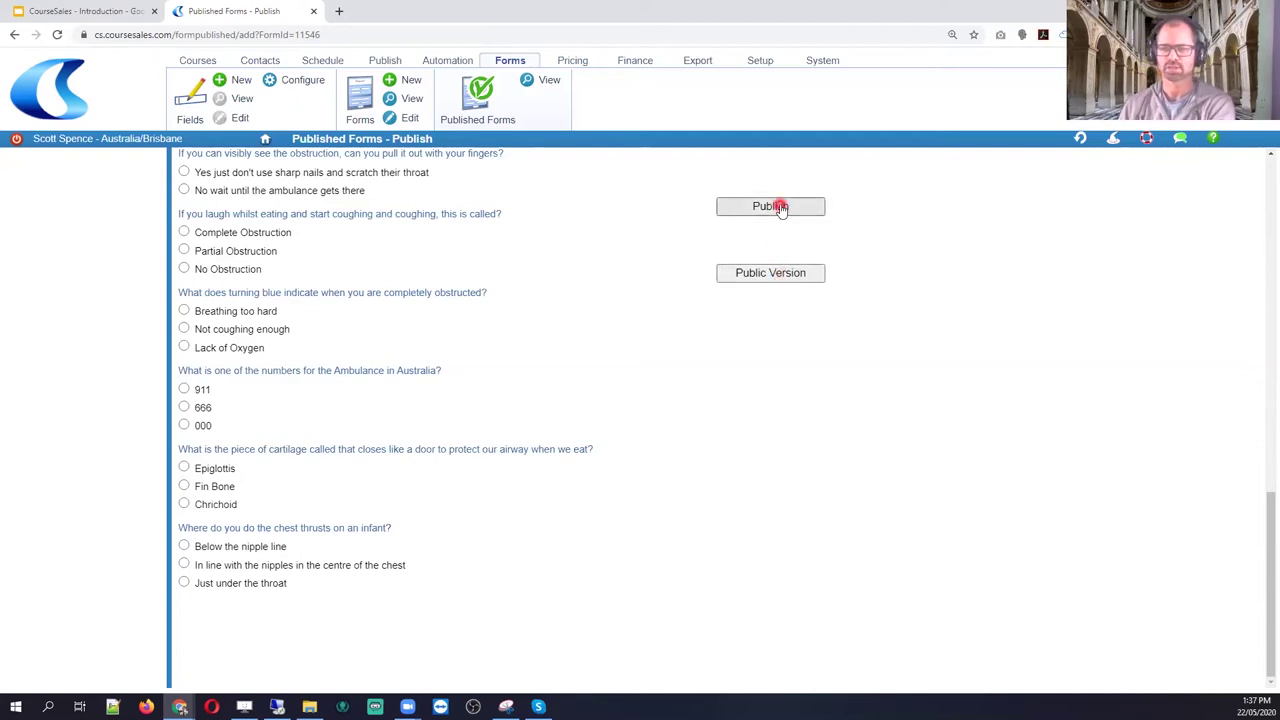
{"action": "left_click", "coordinate": [698, 438]}
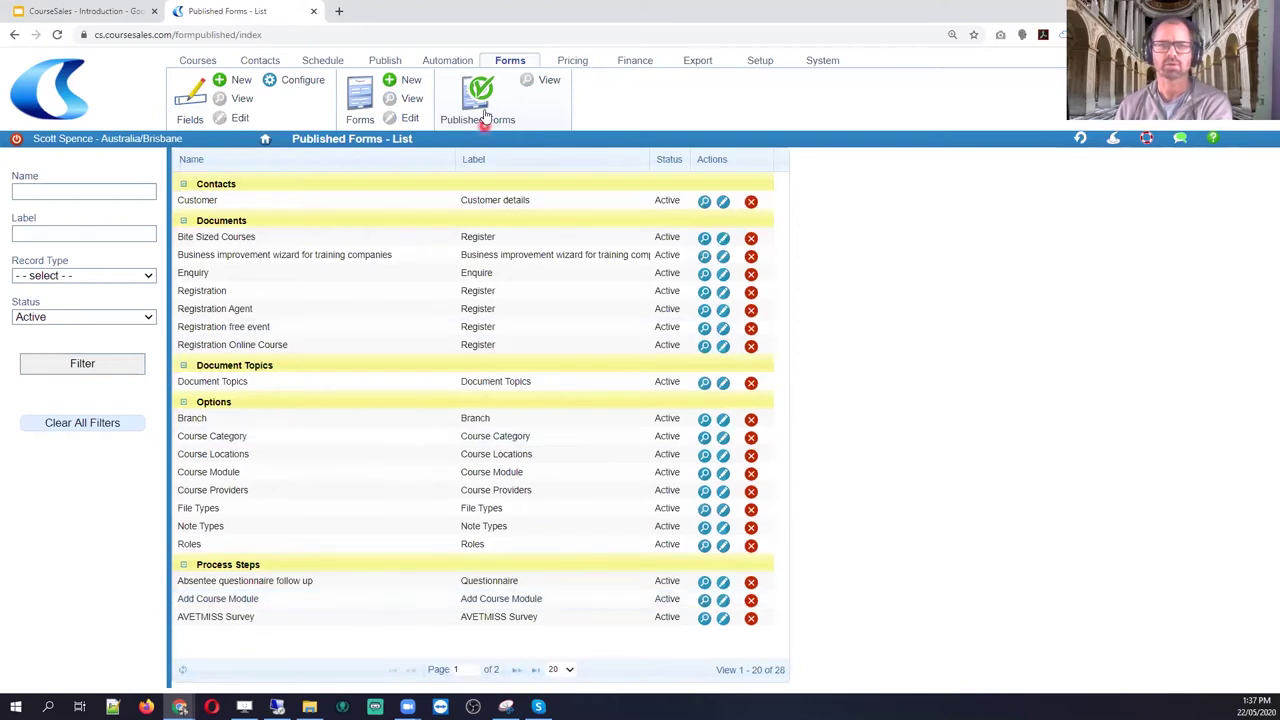
Open the list of publishing content
{"action": "left_click", "coordinate": [385, 62]}
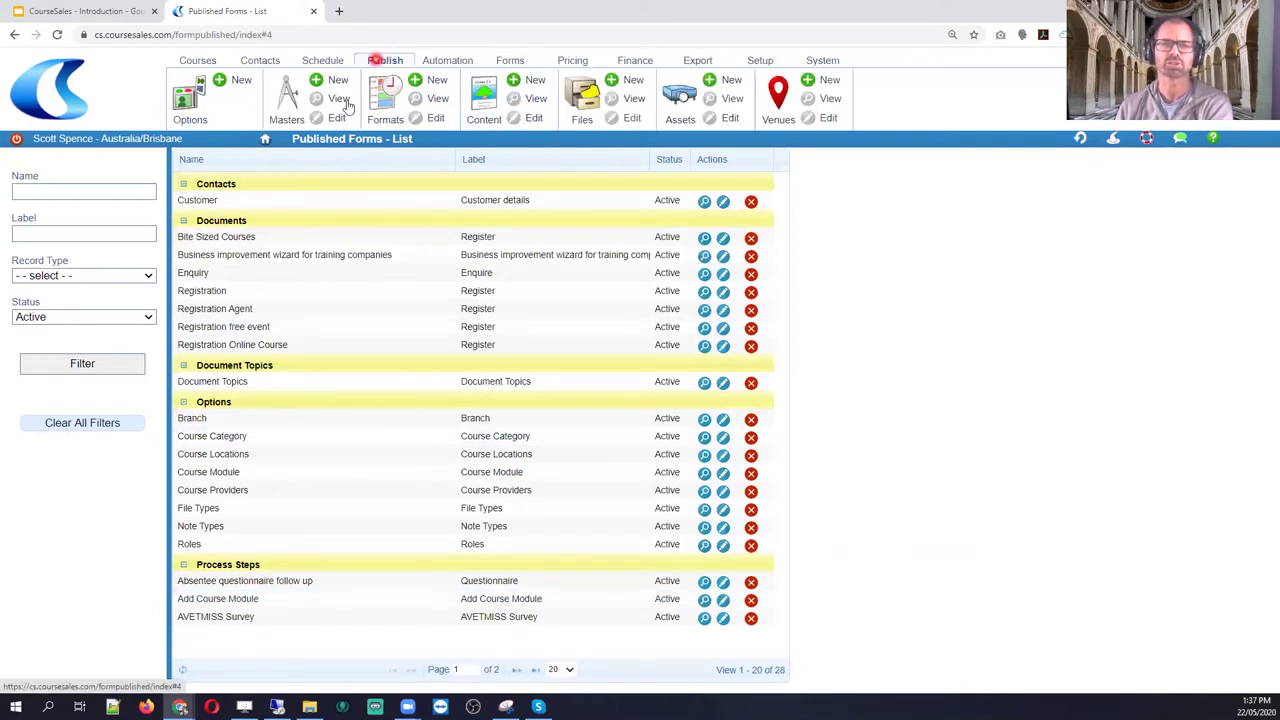
{"action": "left_click", "coordinate": [485, 117]}
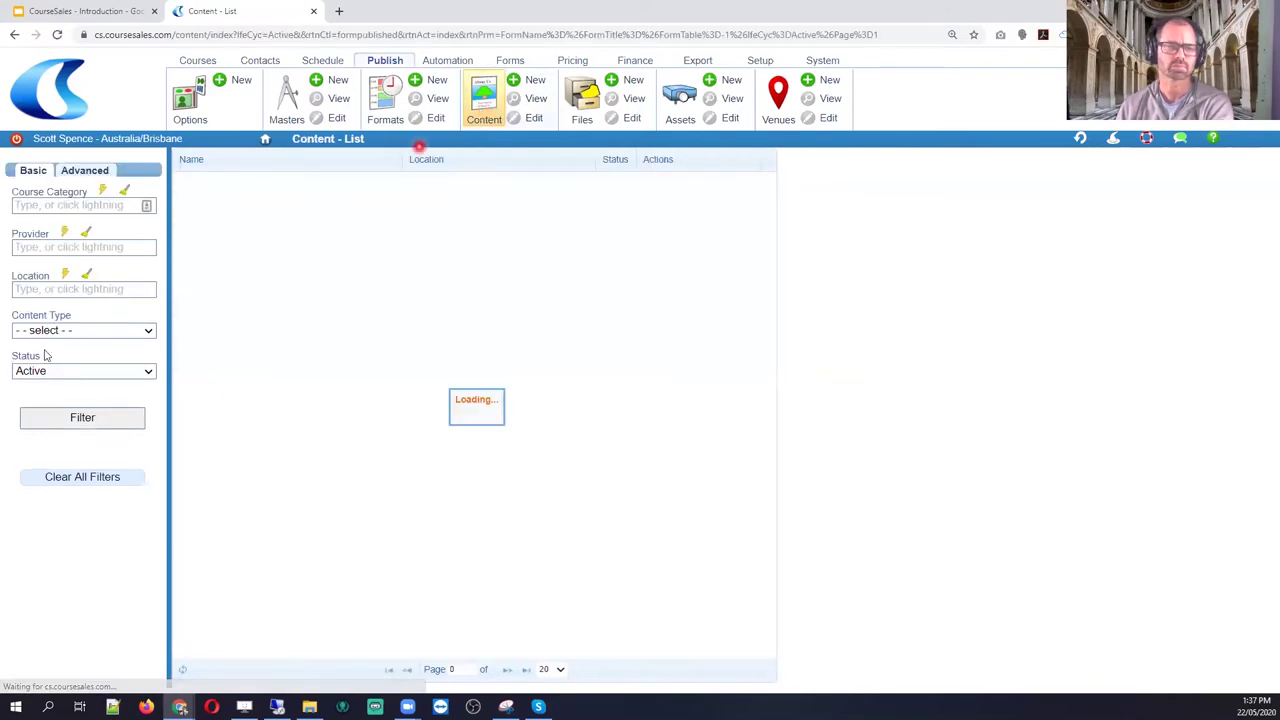
Filter the content list to show only the Email content type
{"action": "left_click", "coordinate": [52, 331]}
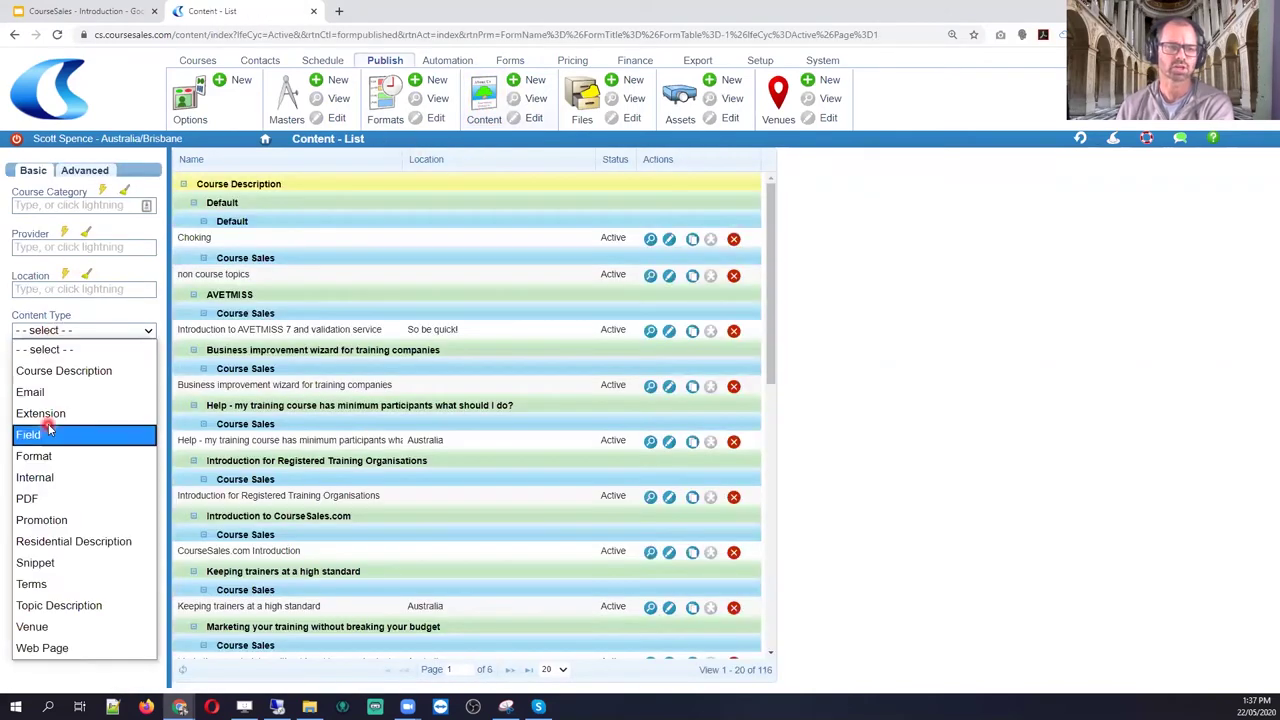
{"action": "left_click", "coordinate": [53, 392]}
{"action": "left_click", "coordinate": [75, 420]}
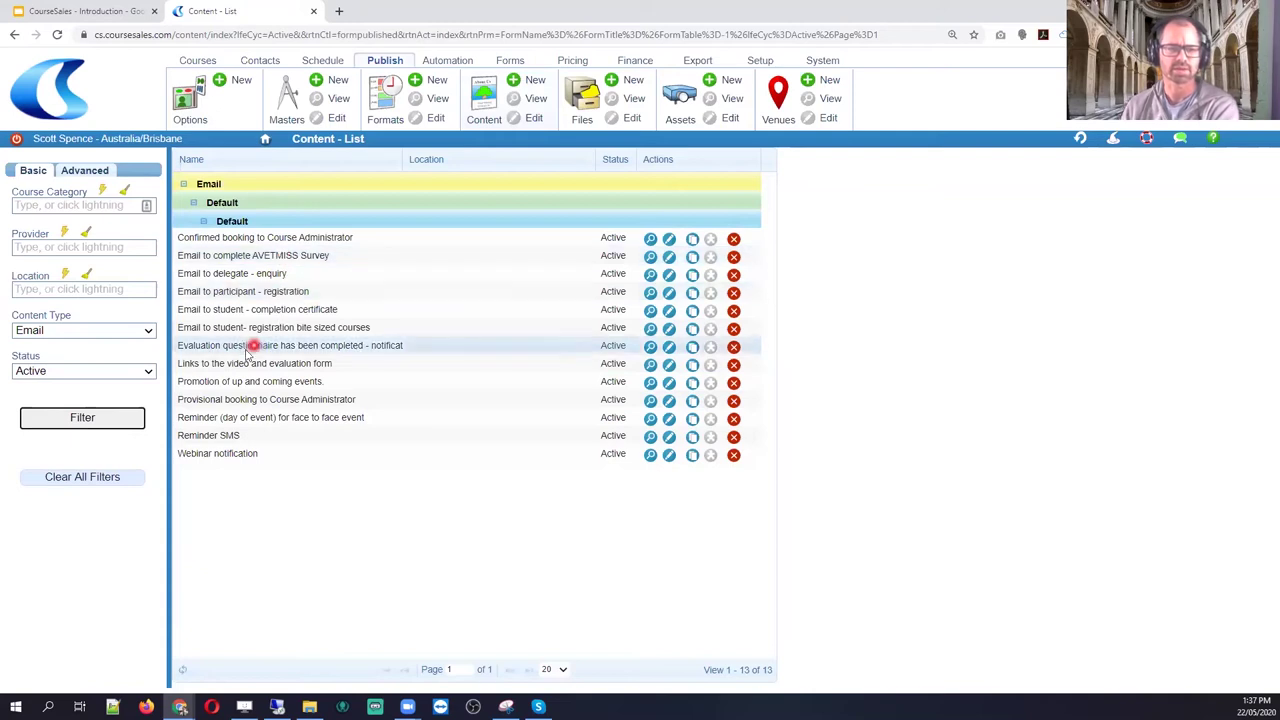
Open the "Email to student- registration bite sized courses" content for editing and display its email body
{"action": "left_click_drag", "start_coordinate": [238, 327], "coordinate": [386, 327]}
{"action": "left_click_drag", "start_coordinate": [176, 328], "coordinate": [370, 327]}
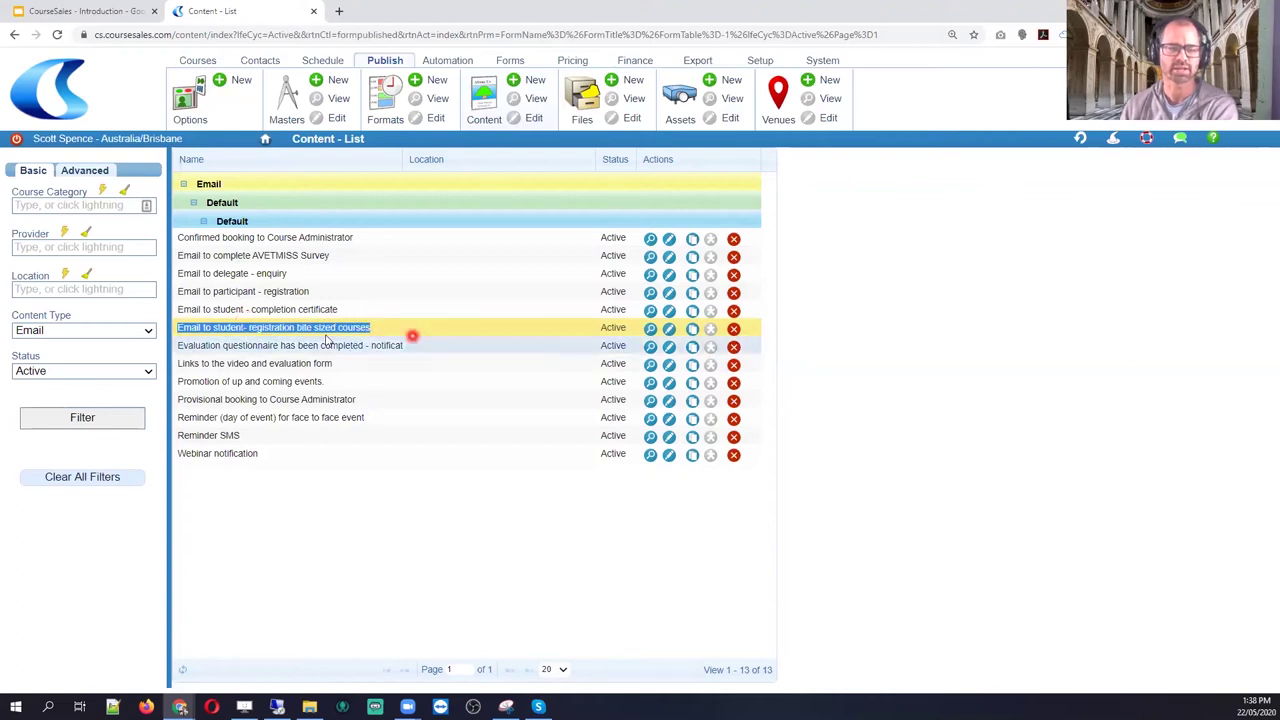
{"action": "left_click", "coordinate": [292, 328]}
{"action": "left_click", "coordinate": [211, 329]}
{"action": "left_click", "coordinate": [338, 328]}
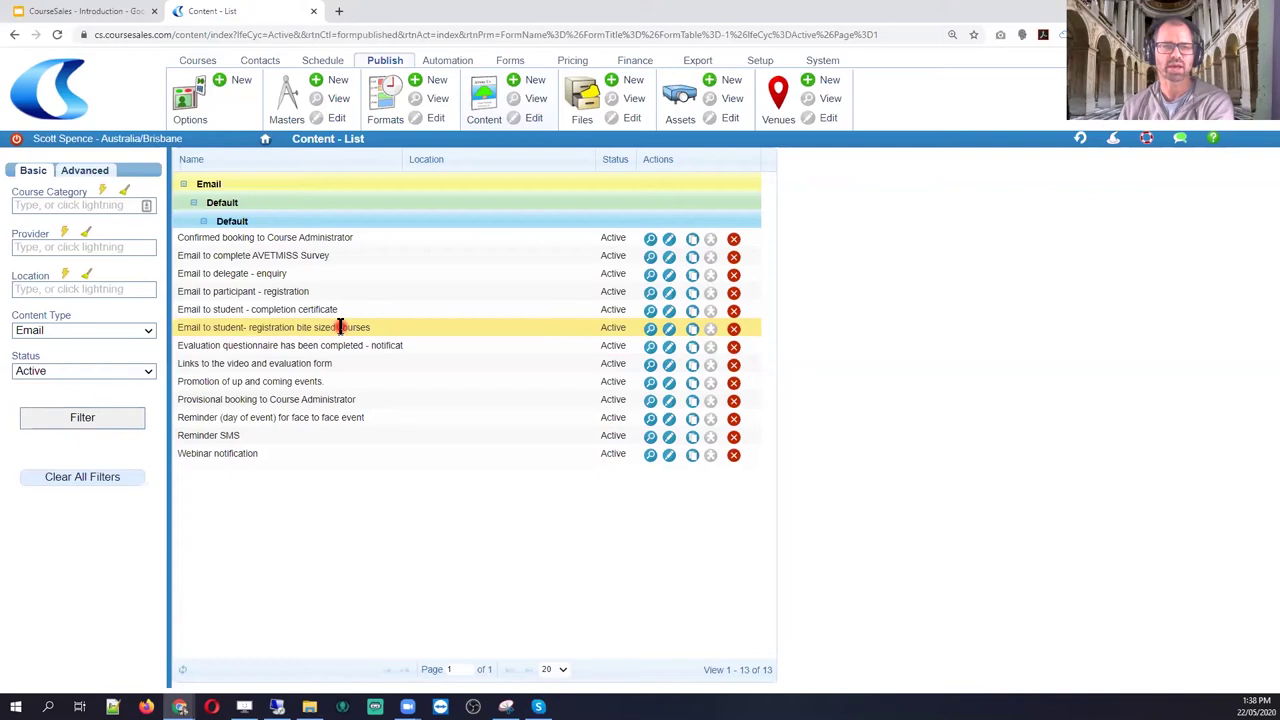
{"action": "left_click", "coordinate": [384, 327]}
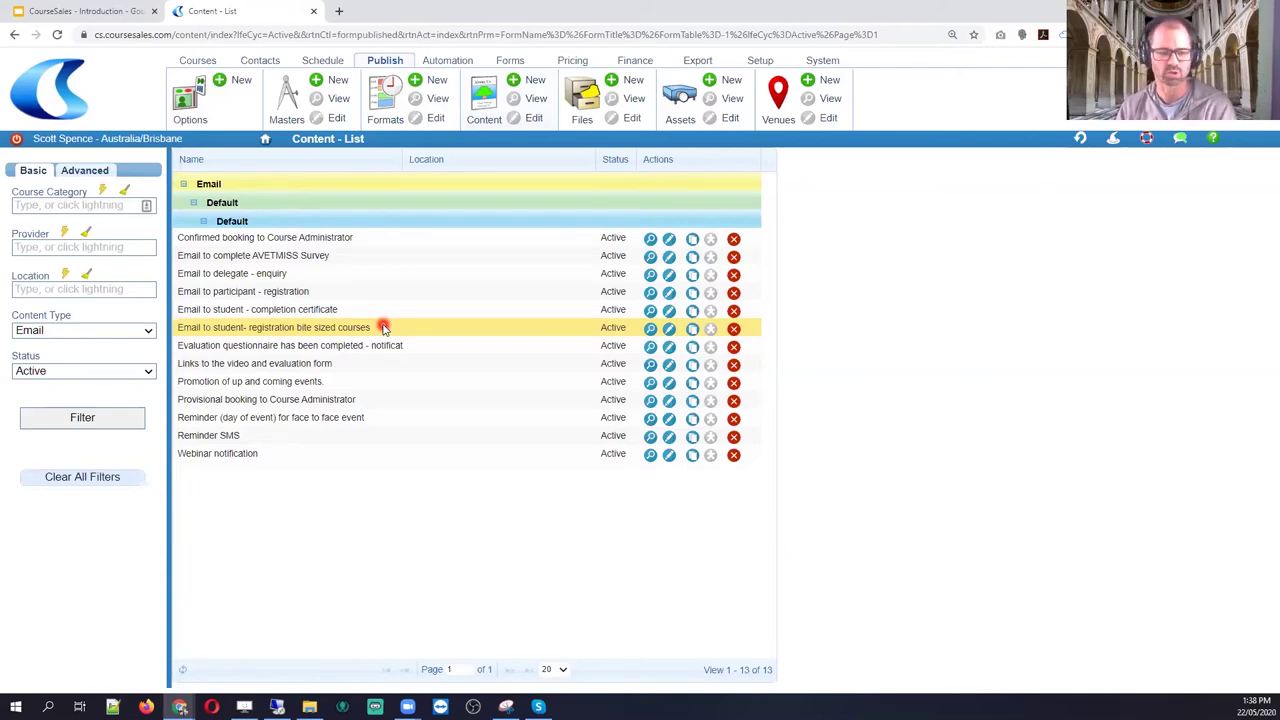
{"action": "left_click", "coordinate": [669, 330]}
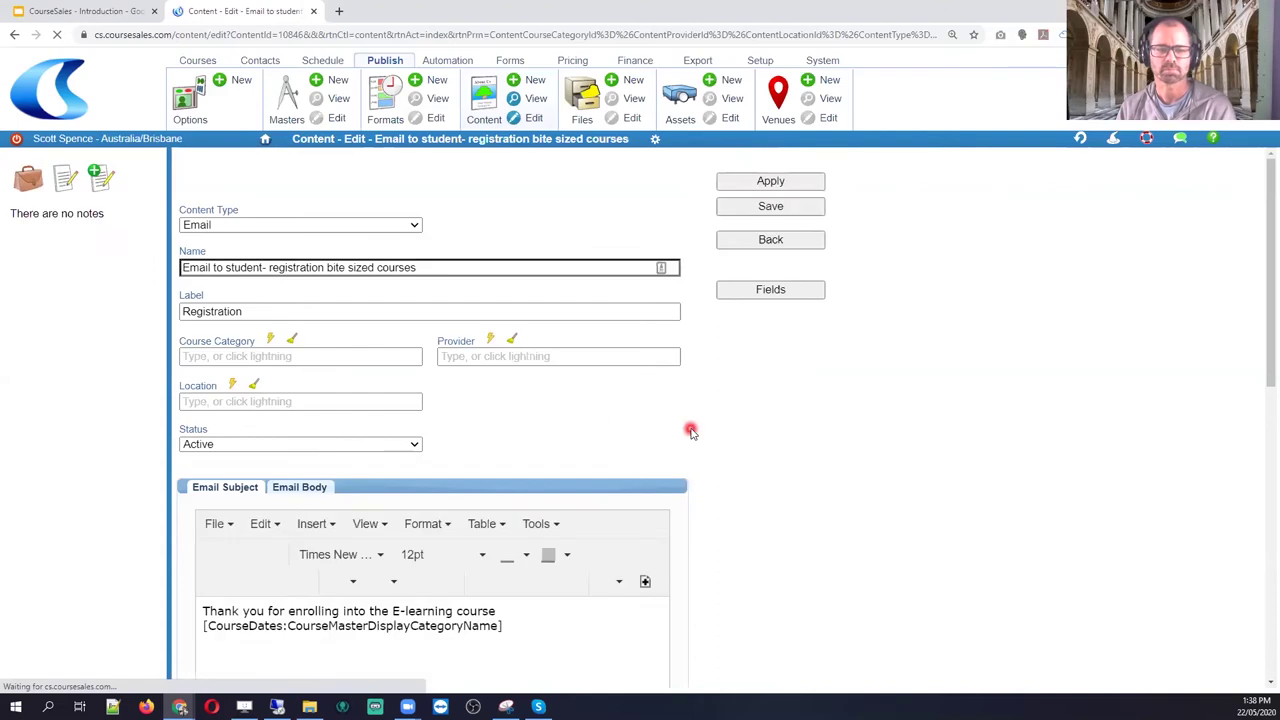
{"action": "scroll", "coordinate": [690, 430], "scroll_direction": "down", "scroll_amount": 3}
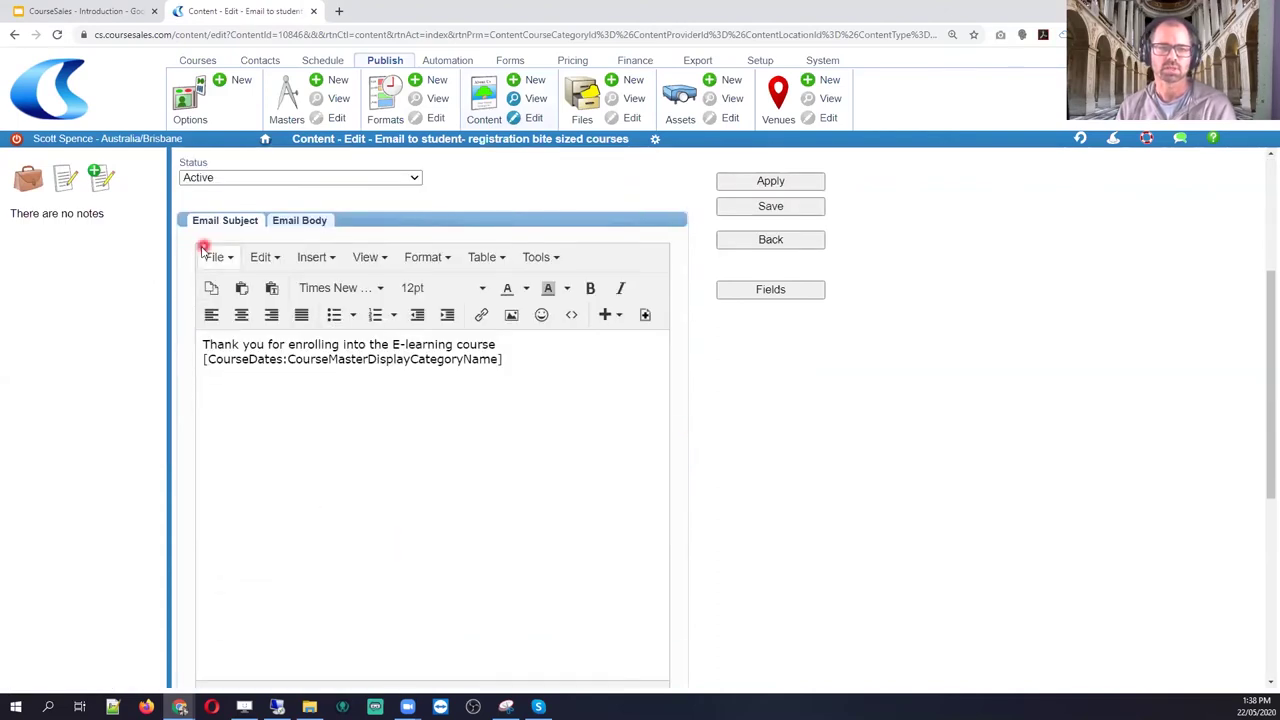
{"action": "left_click", "coordinate": [298, 220]}
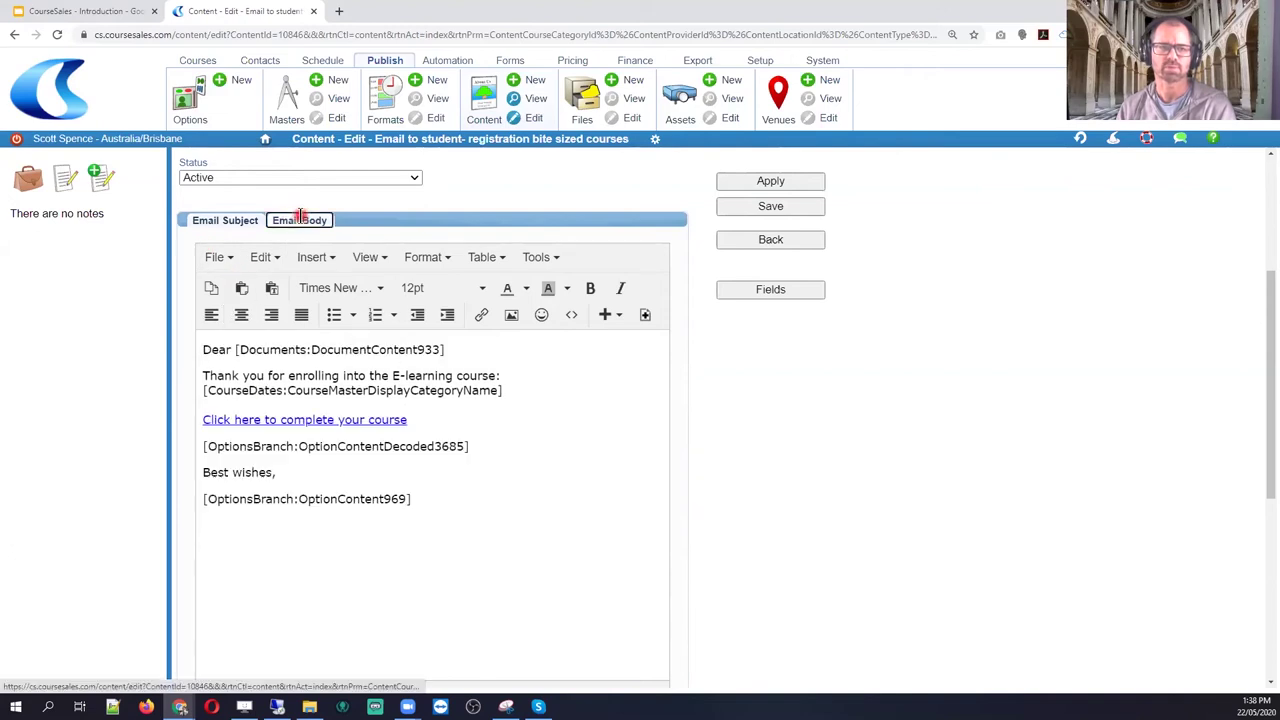
Link the text "Click here to complete your course" in the email body to [Documents:DocumentUrlExtranet8144]
{"action": "left_click_drag", "start_coordinate": [412, 421], "coordinate": [205, 419]}
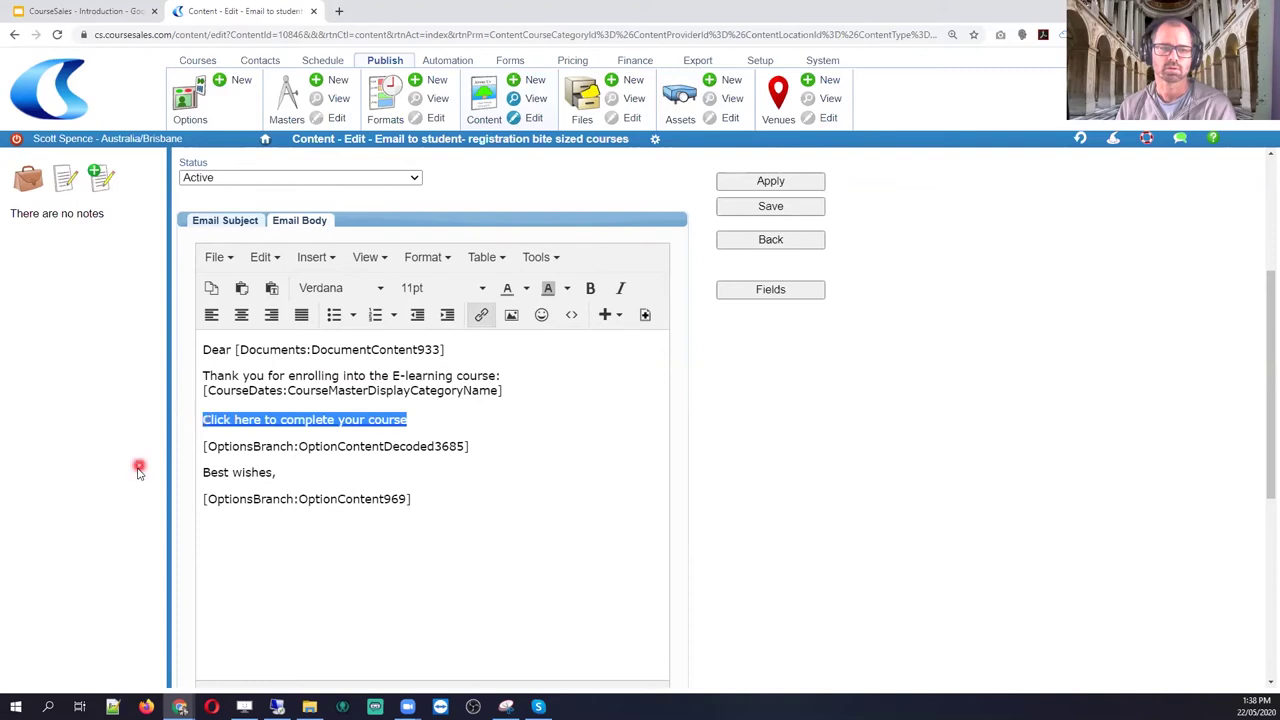
{"action": "left_click", "coordinate": [483, 316]}
{"action": "type", "text": "[Documents:DocumentUrlExtranet8144]"}
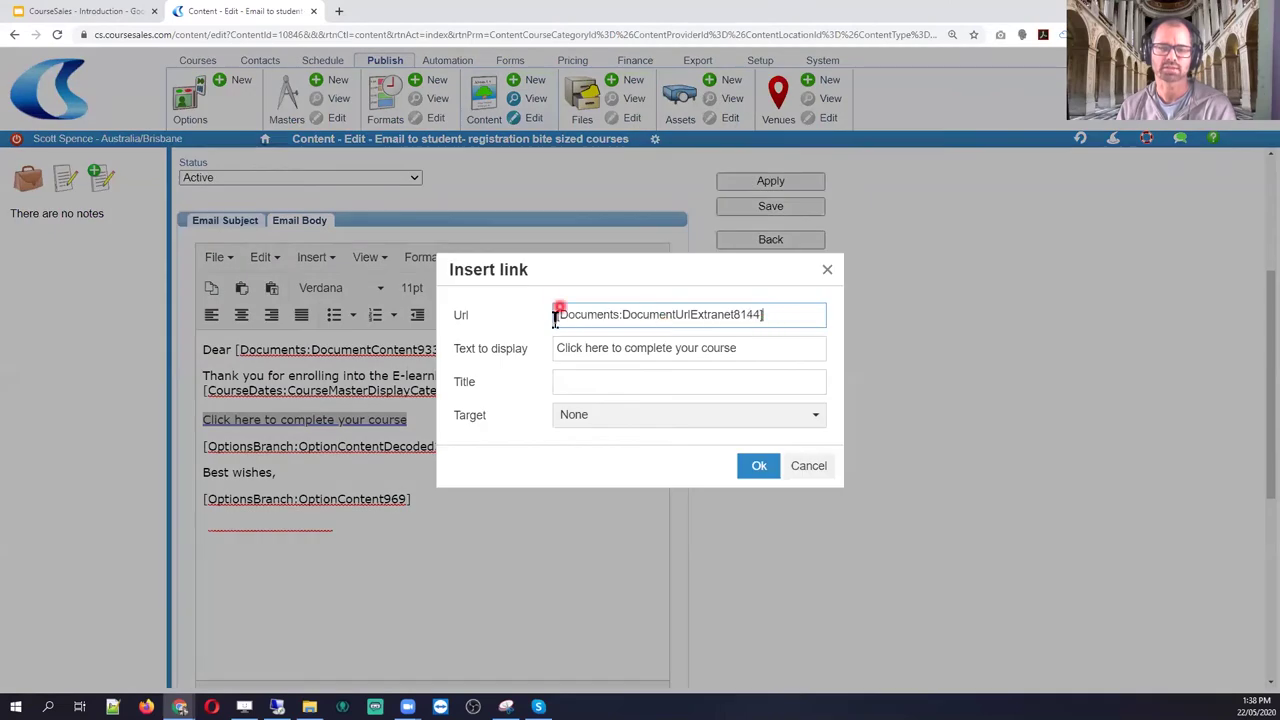
{"action": "left_click", "coordinate": [762, 466]}
Look up the Choking form's extranet URL among the Documents field references, searching for "extranet" and "choking"
{"action": "left_click", "coordinate": [779, 291]}
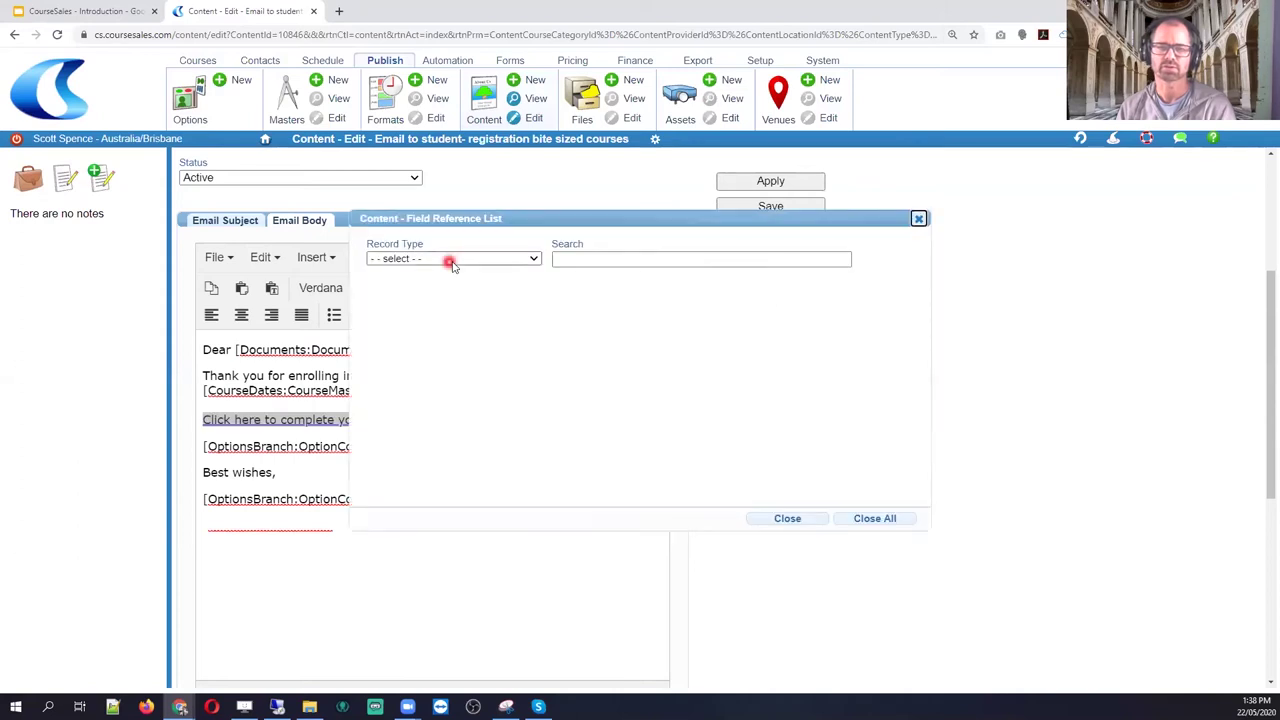
{"action": "left_click", "coordinate": [452, 263]}
{"action": "left_click", "coordinate": [414, 449]}
{"action": "left_click", "coordinate": [574, 258]}
{"action": "type", "text": "extr"}
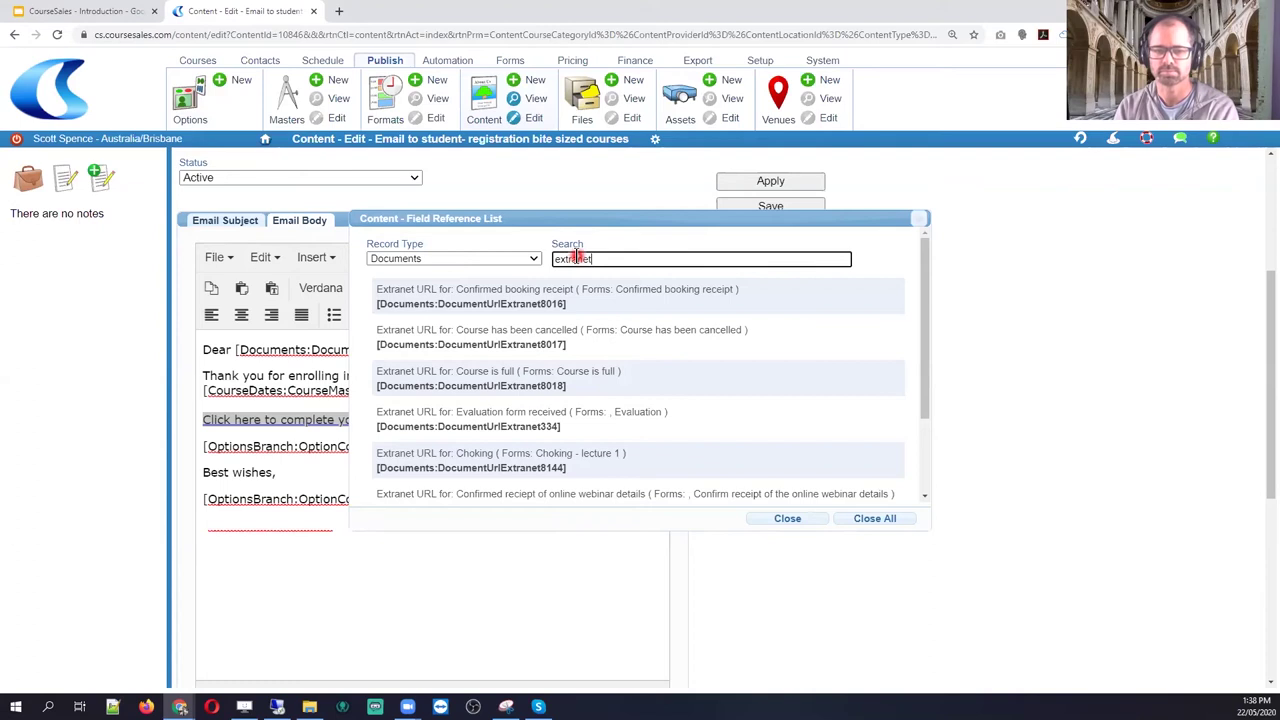
{"action": "type", "text": "anet"}
{"action": "left_click_drag", "start_coordinate": [608, 259], "coordinate": [503, 261]}
{"action": "type", "text": "choking"}
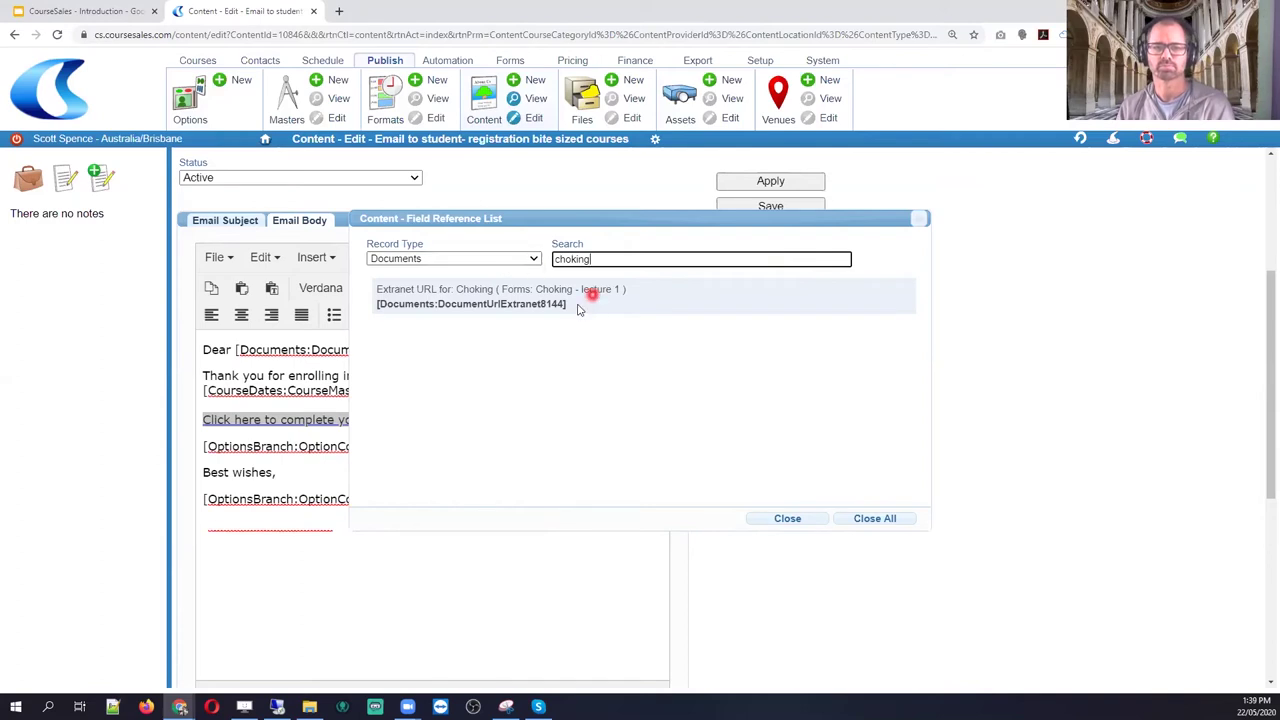
{"action": "left_click_drag", "start_coordinate": [571, 304], "coordinate": [376, 303]}
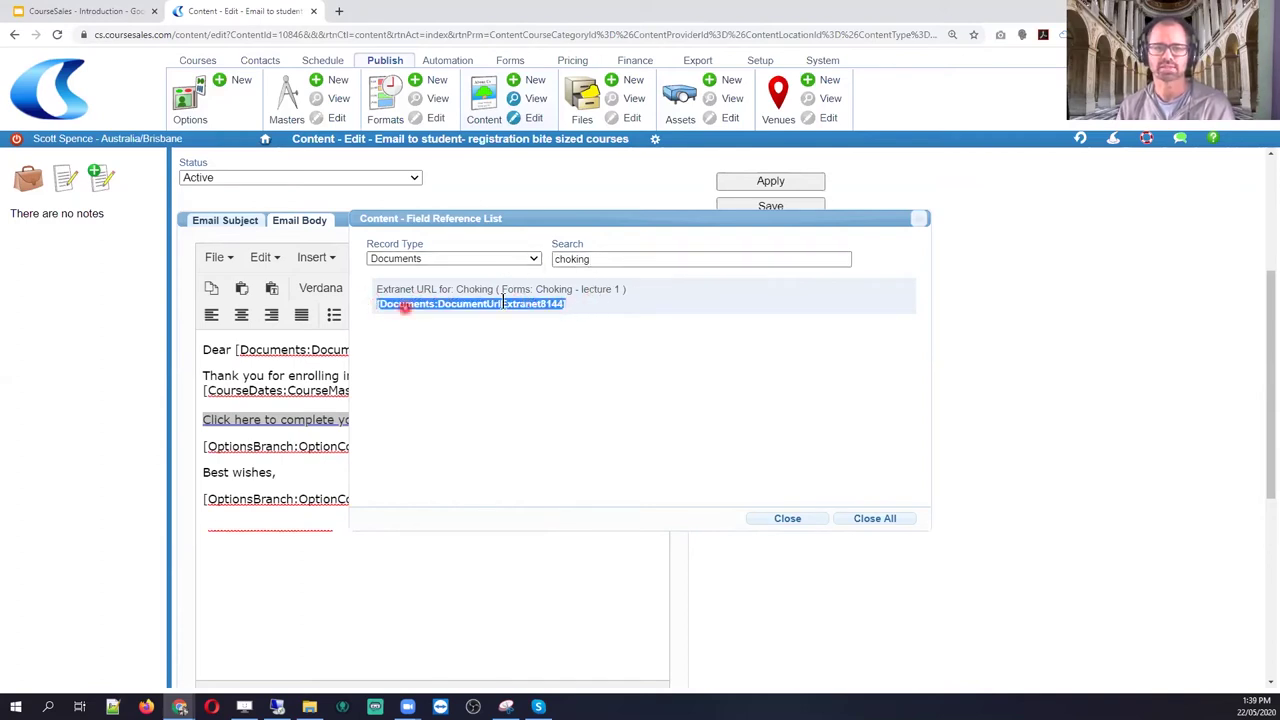
{"action": "left_click", "coordinate": [787, 519]}
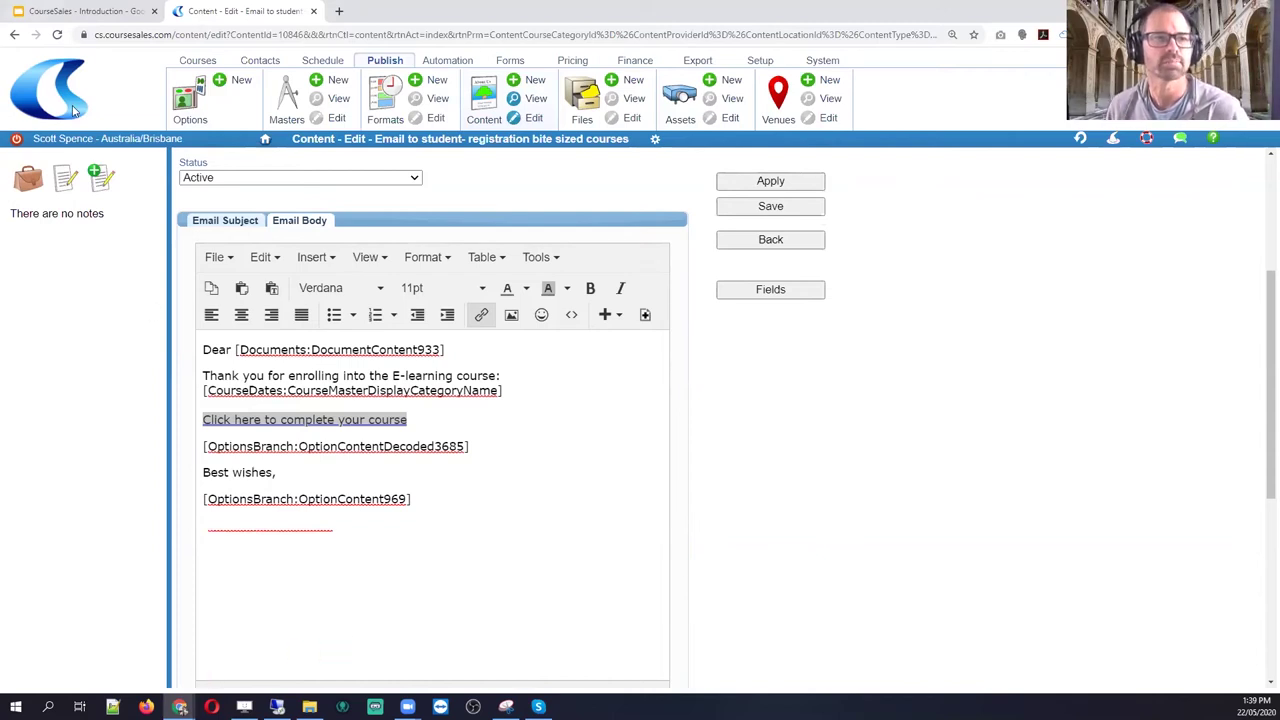
Switch to the CourseSales - Introduction presentation in Google Slides and view the "With learning content" slide
{"action": "left_click", "coordinate": [70, 14]}
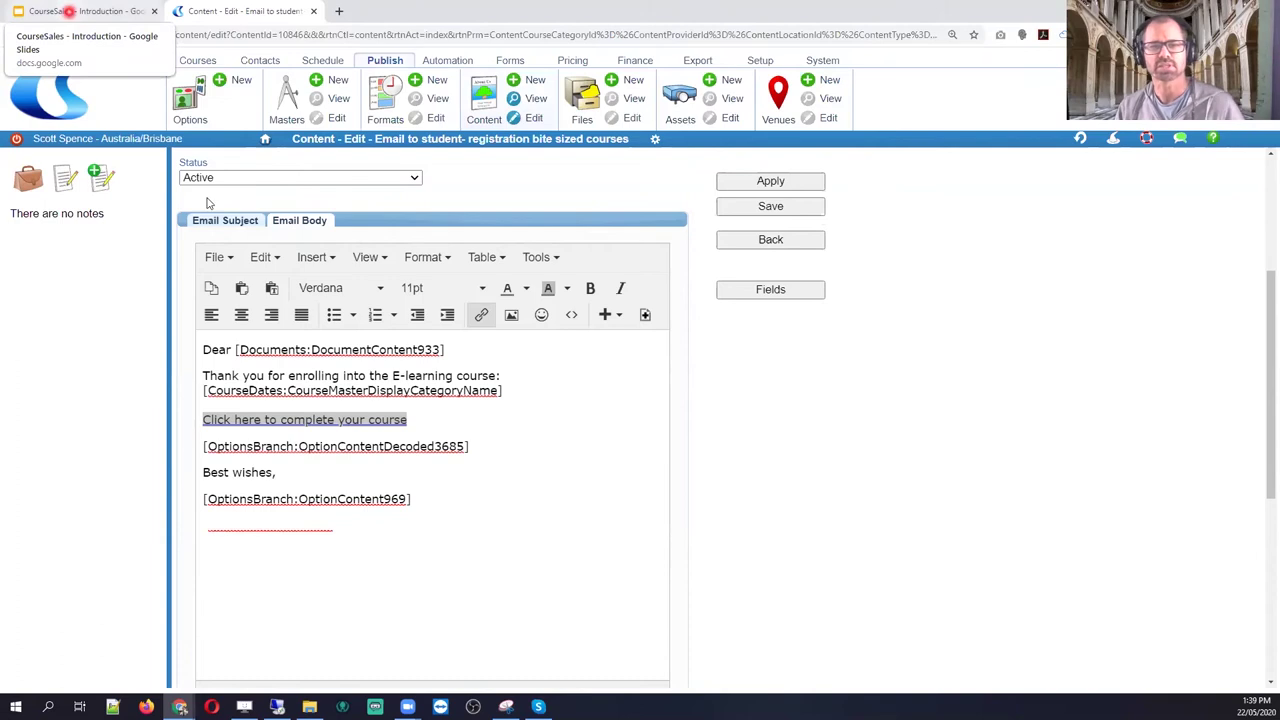
{"action": "left_click", "coordinate": [822, 290]}
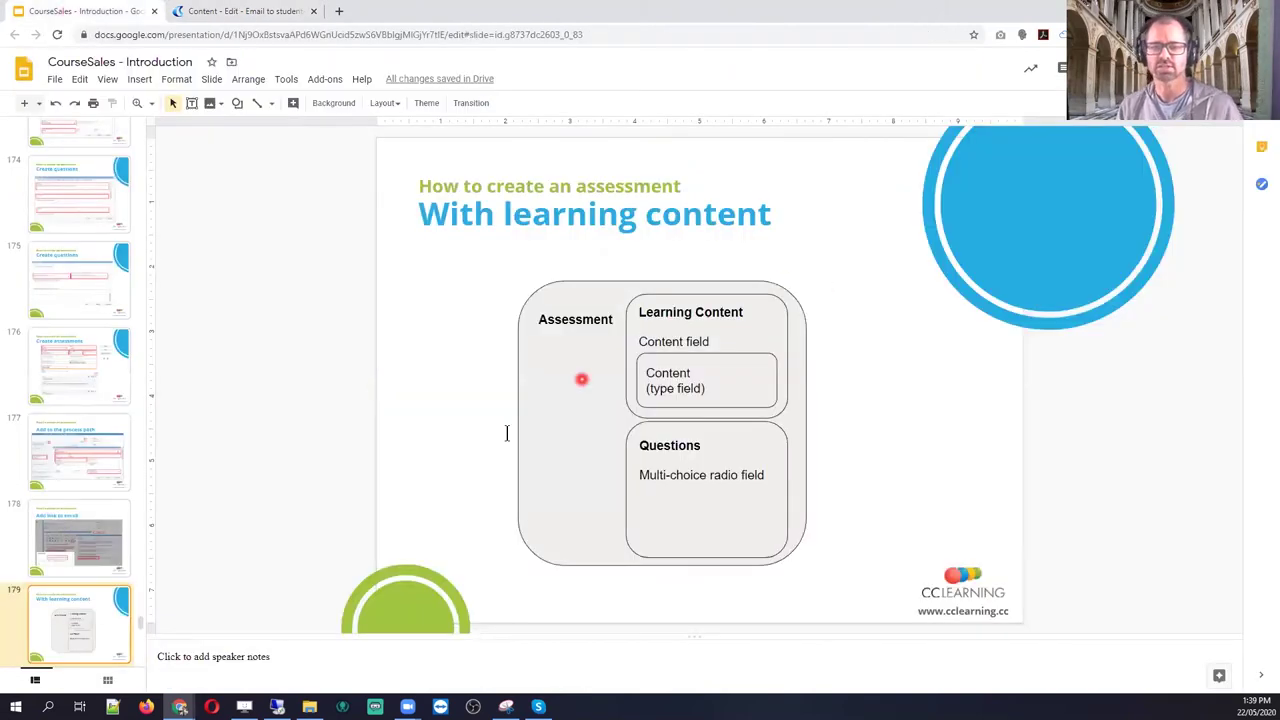
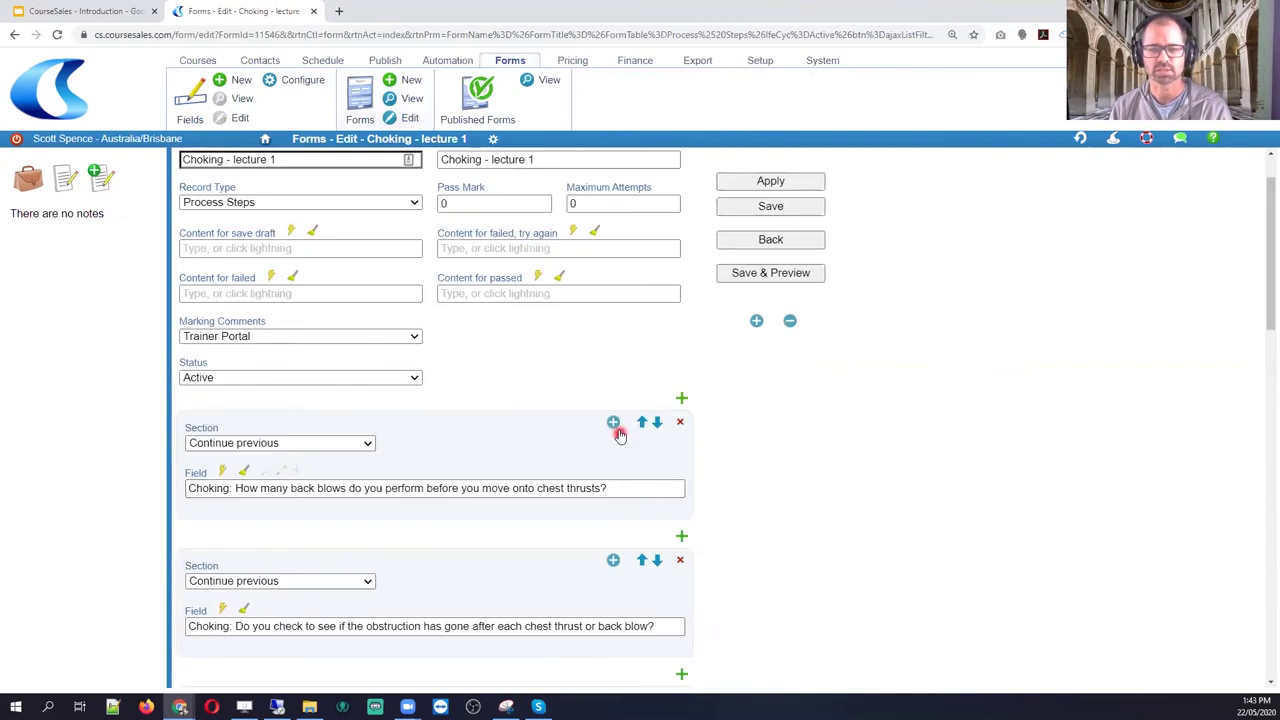
Remove the embedded video code and instructions from the form text of the first question in Choking - lecture 1
{"action": "scroll", "coordinate": [548, 385], "scroll_direction": "down", "scroll_amount": 1}
{"action": "scroll", "coordinate": [544, 384], "scroll_direction": "down", "scroll_amount": 1}
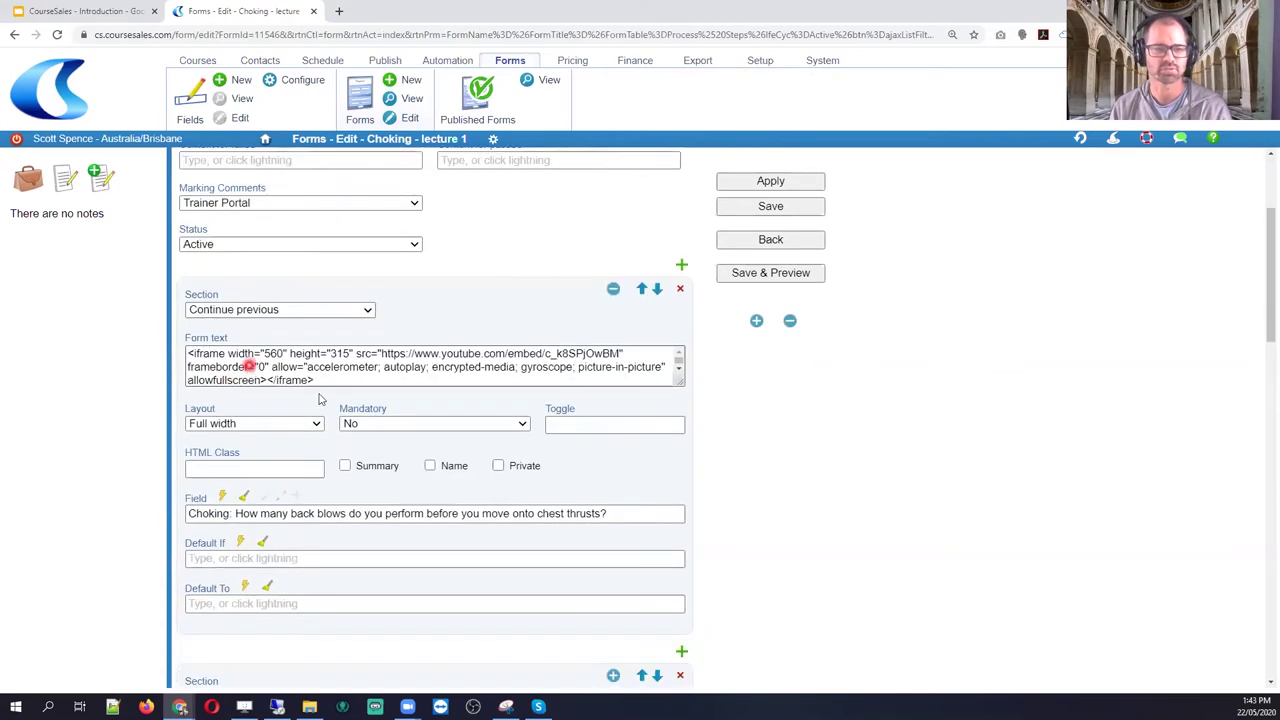
{"action": "left_click_drag", "start_coordinate": [680, 384], "coordinate": [671, 498]}
{"action": "left_click_drag", "start_coordinate": [488, 436], "coordinate": [143, 356]}
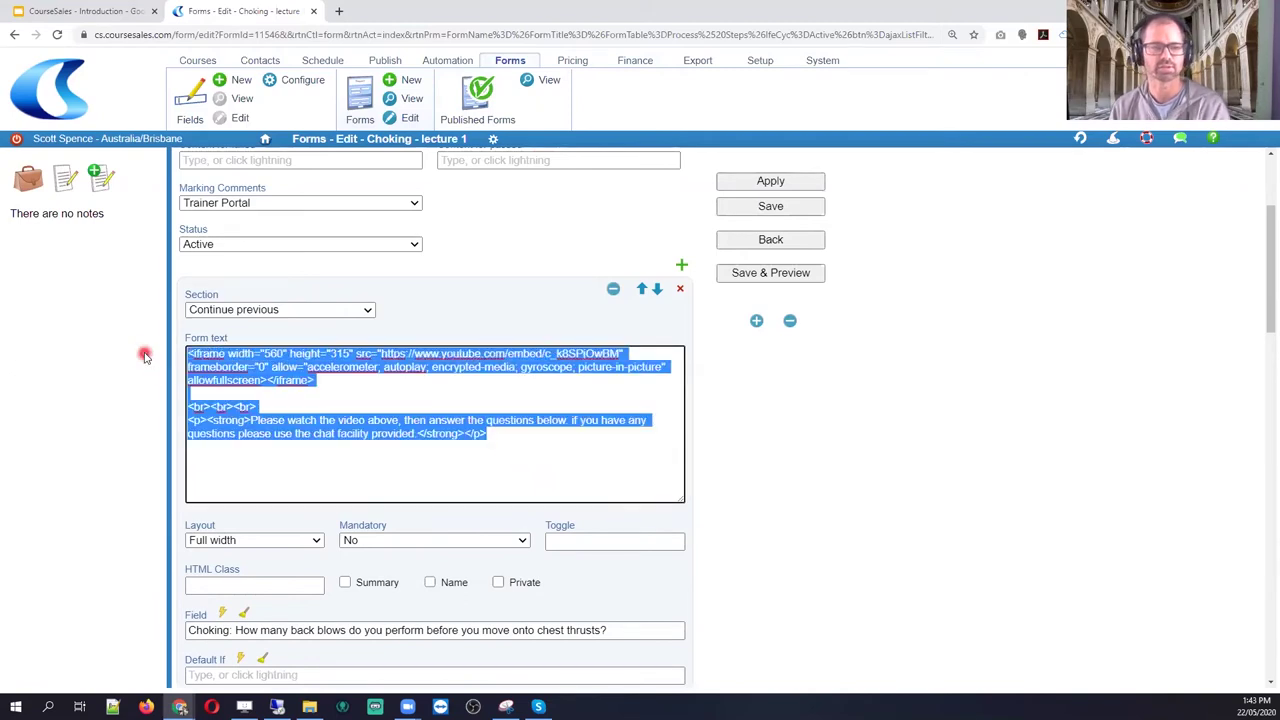
{"action": "key", "text": "Delete"}
Save and preview the Choking - lecture 1 form, check its questions, and publish it
{"action": "left_click", "coordinate": [788, 275]}
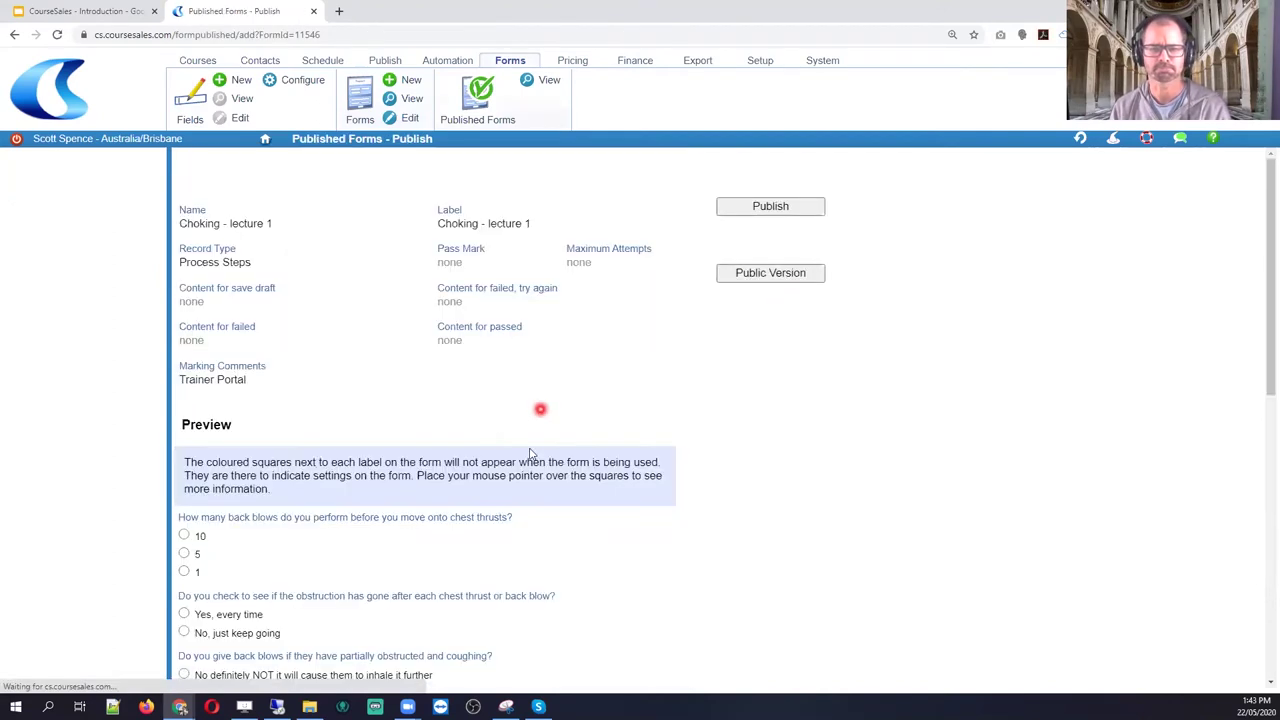
{"action": "scroll", "coordinate": [563, 420], "scroll_direction": "down", "scroll_amount": 2}
{"action": "left_click", "coordinate": [787, 207]}
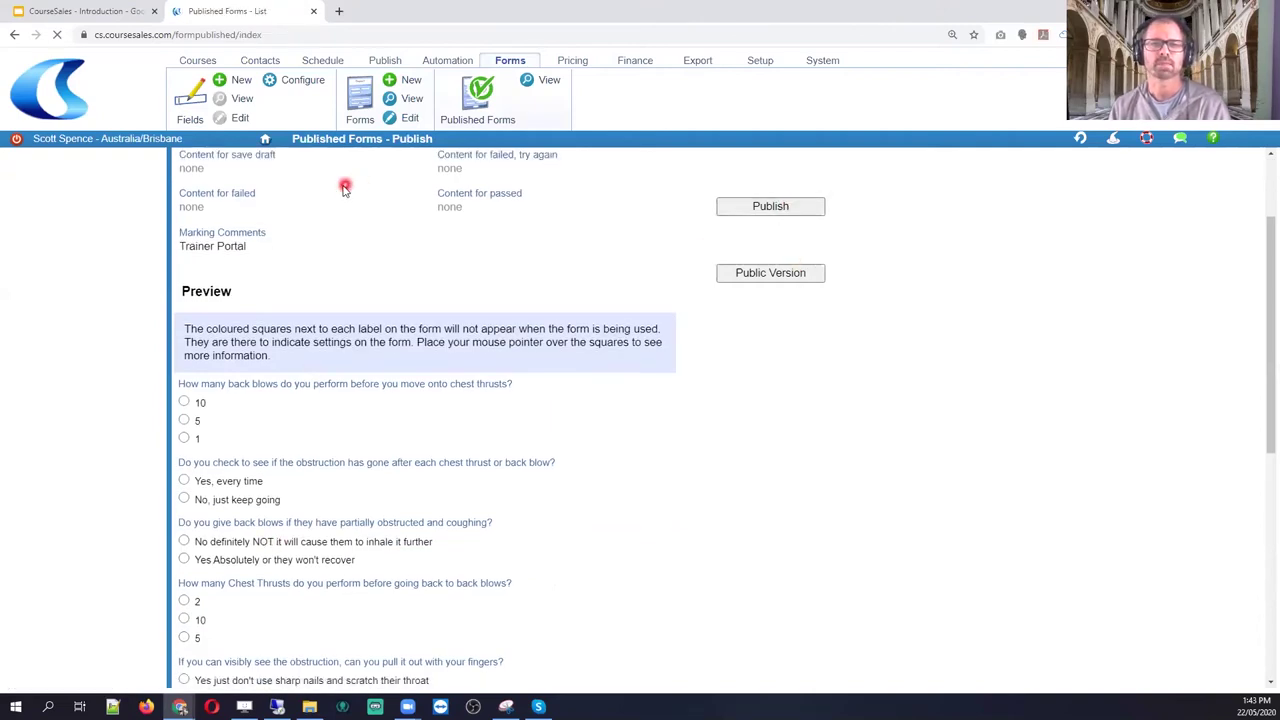
Start a new publishing content record and name it "Choking content (new)"
{"action": "left_click", "coordinate": [386, 61]}
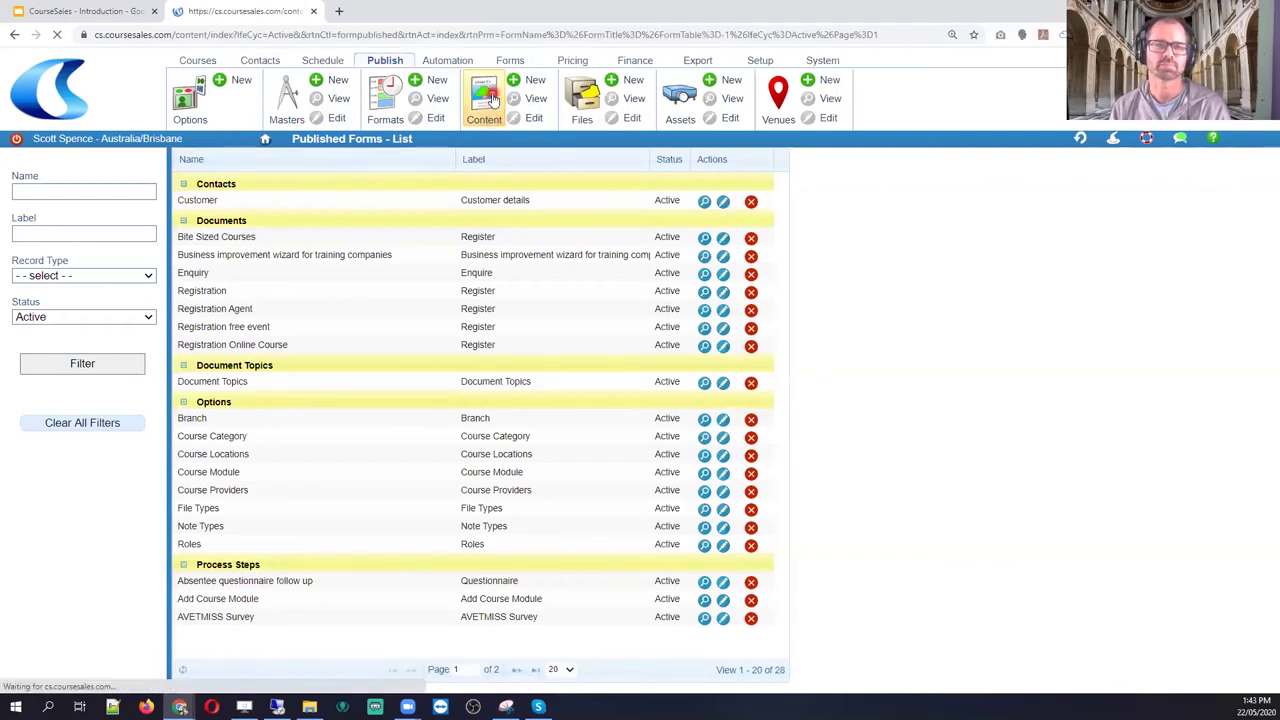
{"action": "left_click", "coordinate": [528, 82]}
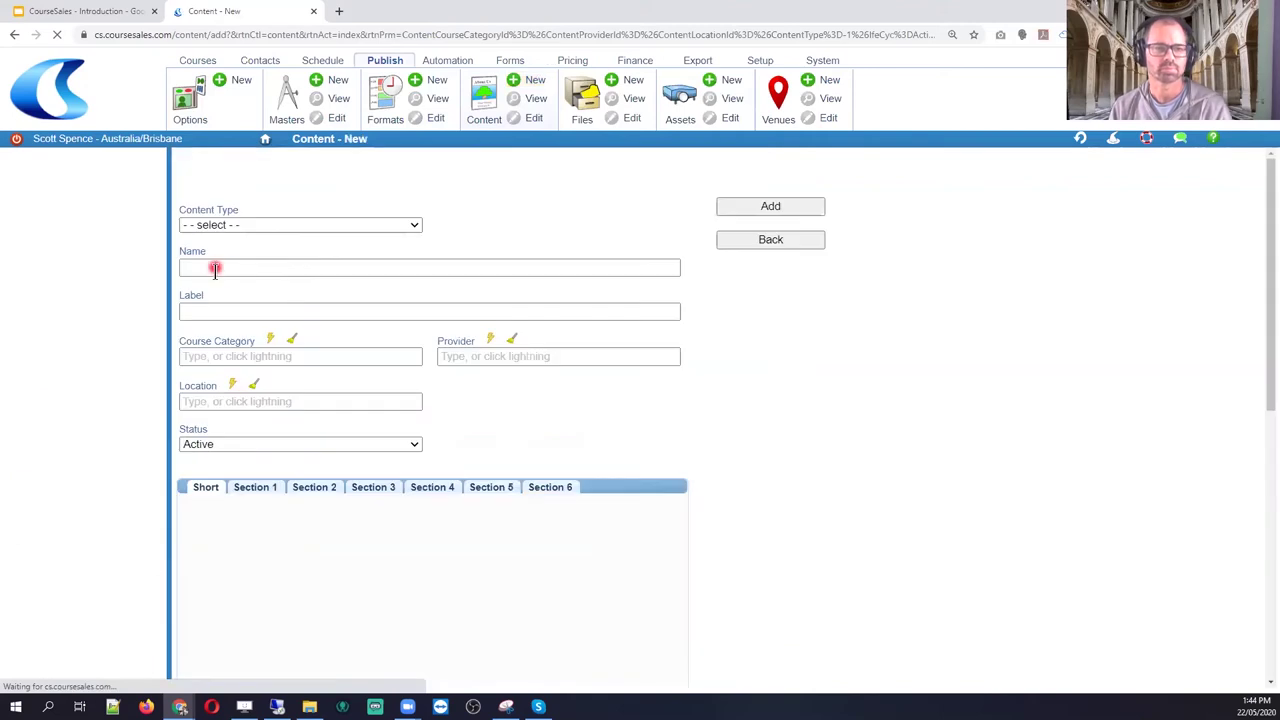
{"action": "left_click", "coordinate": [211, 267]}
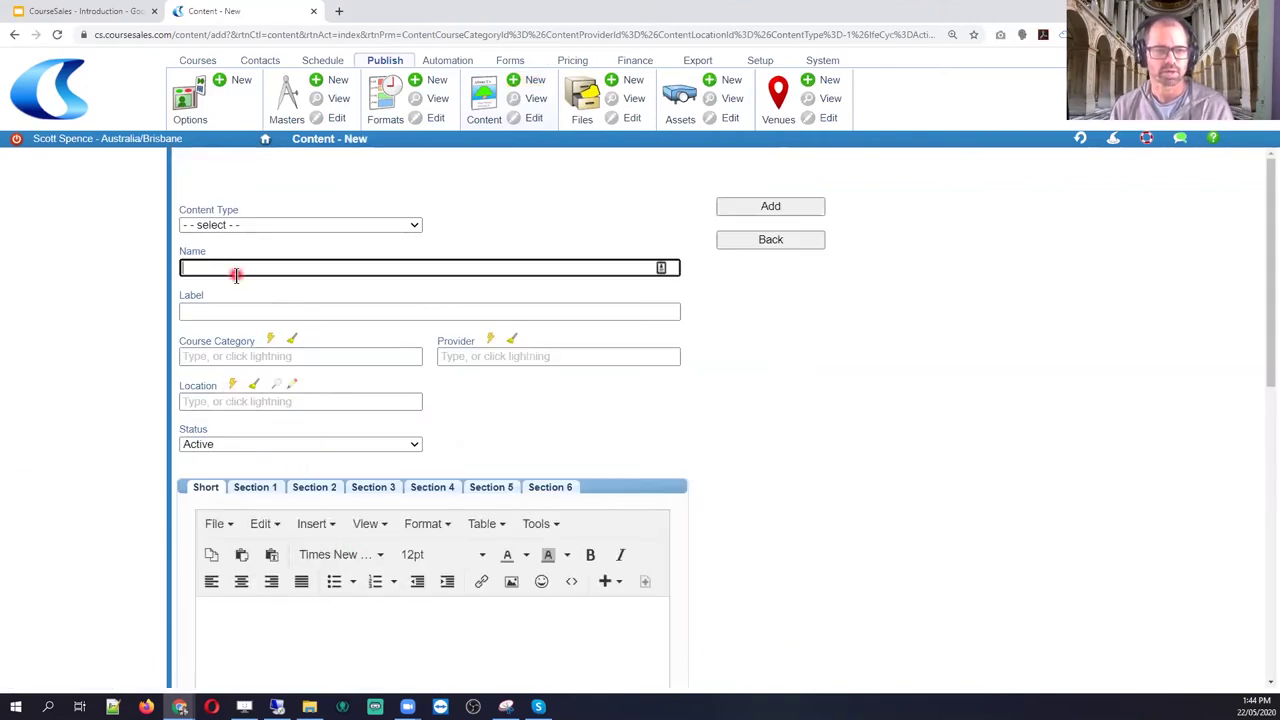
{"action": "type", "text": "Choking content "}
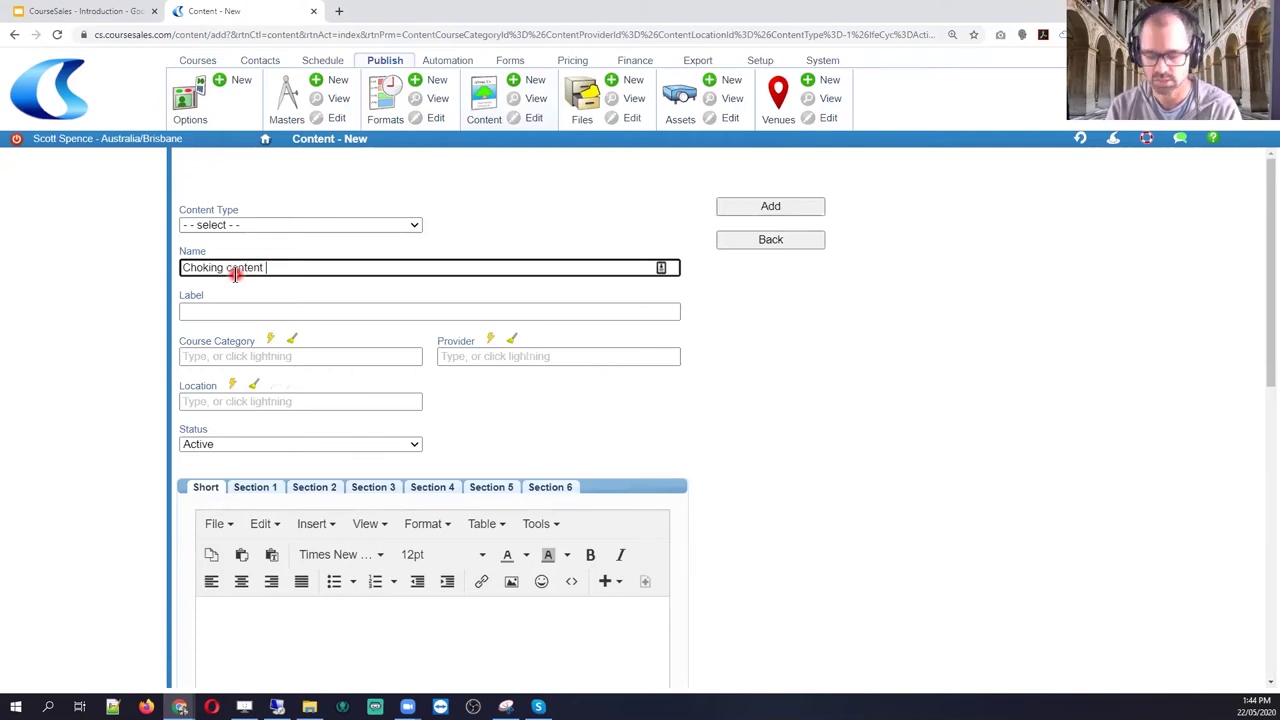
{"action": "type", "text": "("}
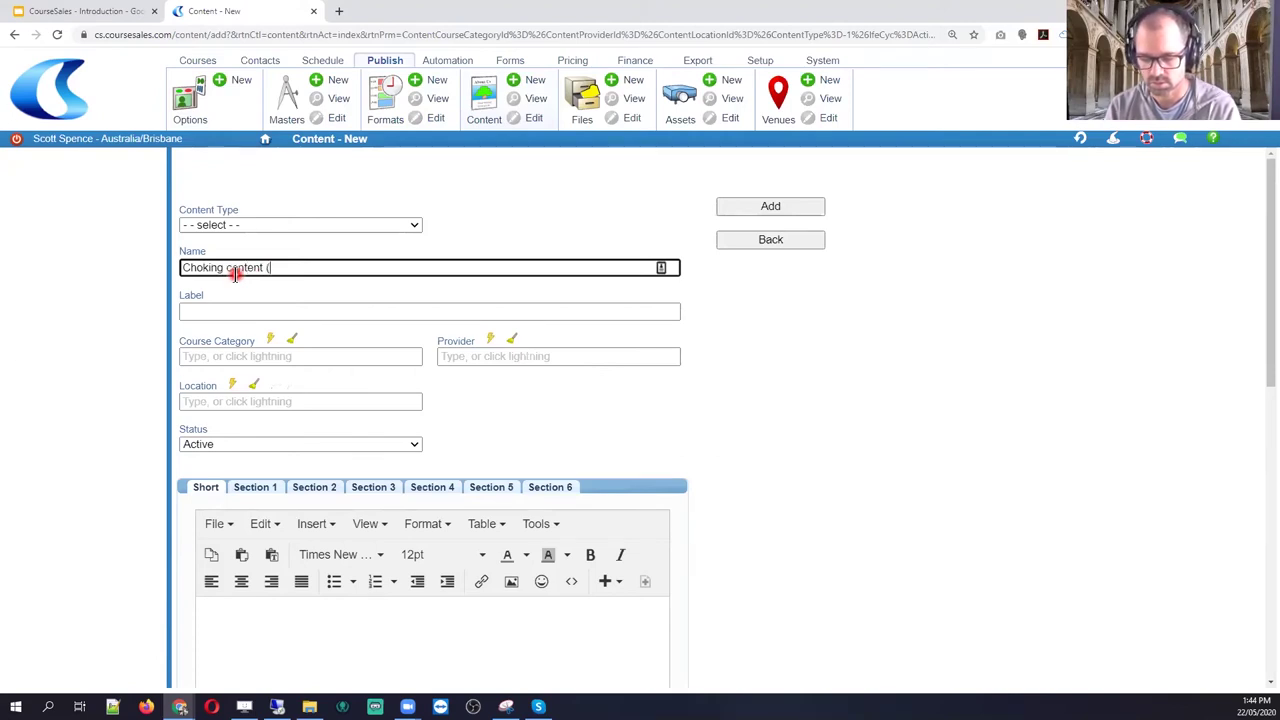
{"action": "type", "text": "new)"}
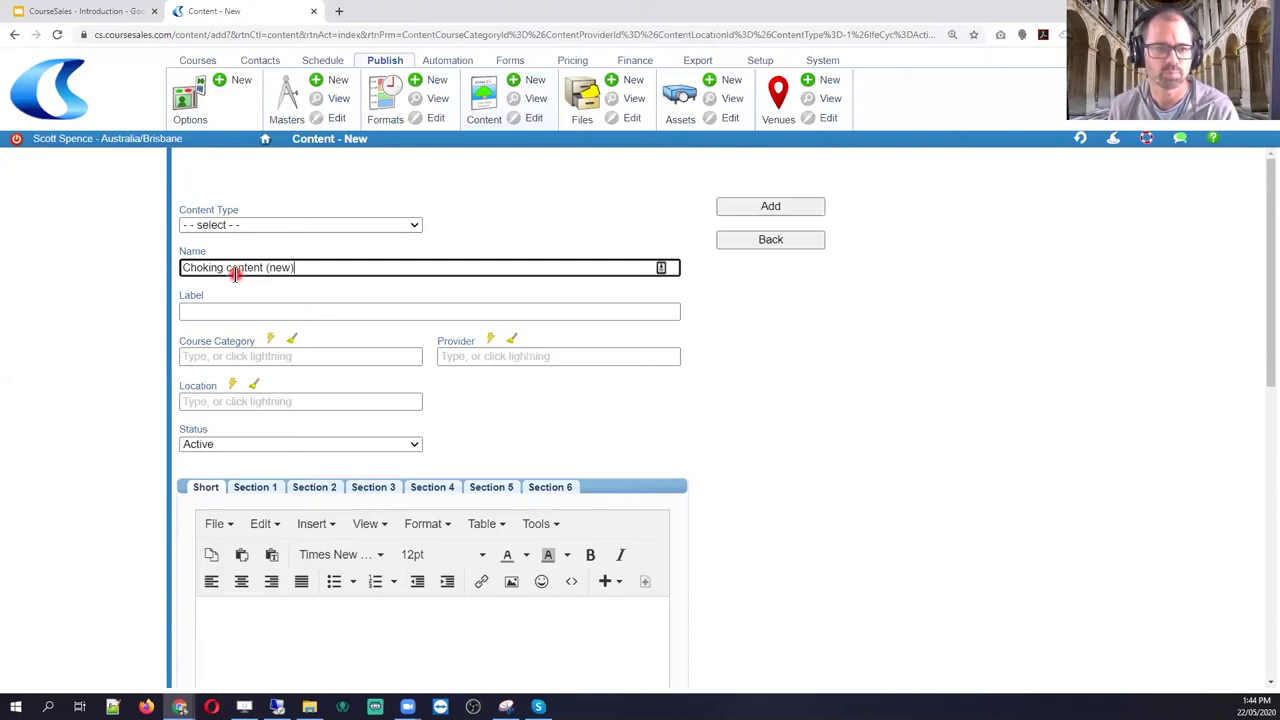
{"action": "left_click", "coordinate": [249, 312]}
{"action": "left_click", "coordinate": [375, 378]}
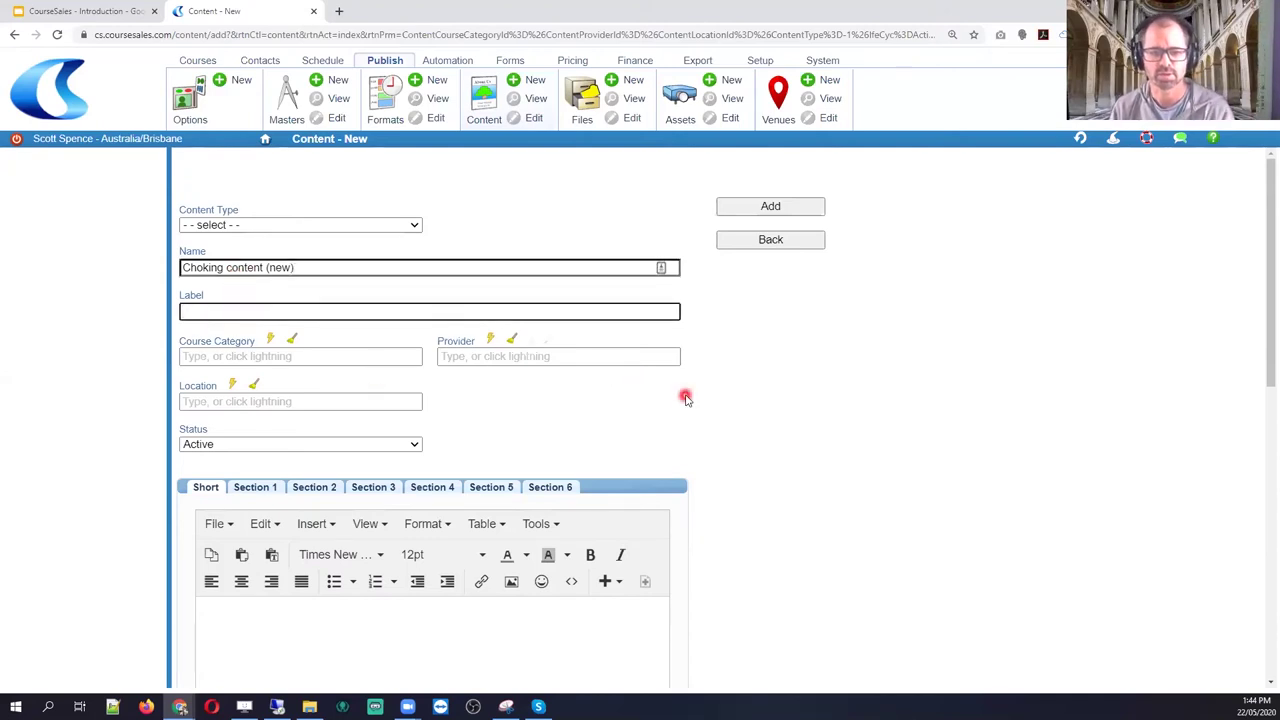
{"action": "scroll", "coordinate": [500, 470], "scroll_direction": "down", "scroll_amount": 2}
{"action": "left_click", "coordinate": [340, 548]}
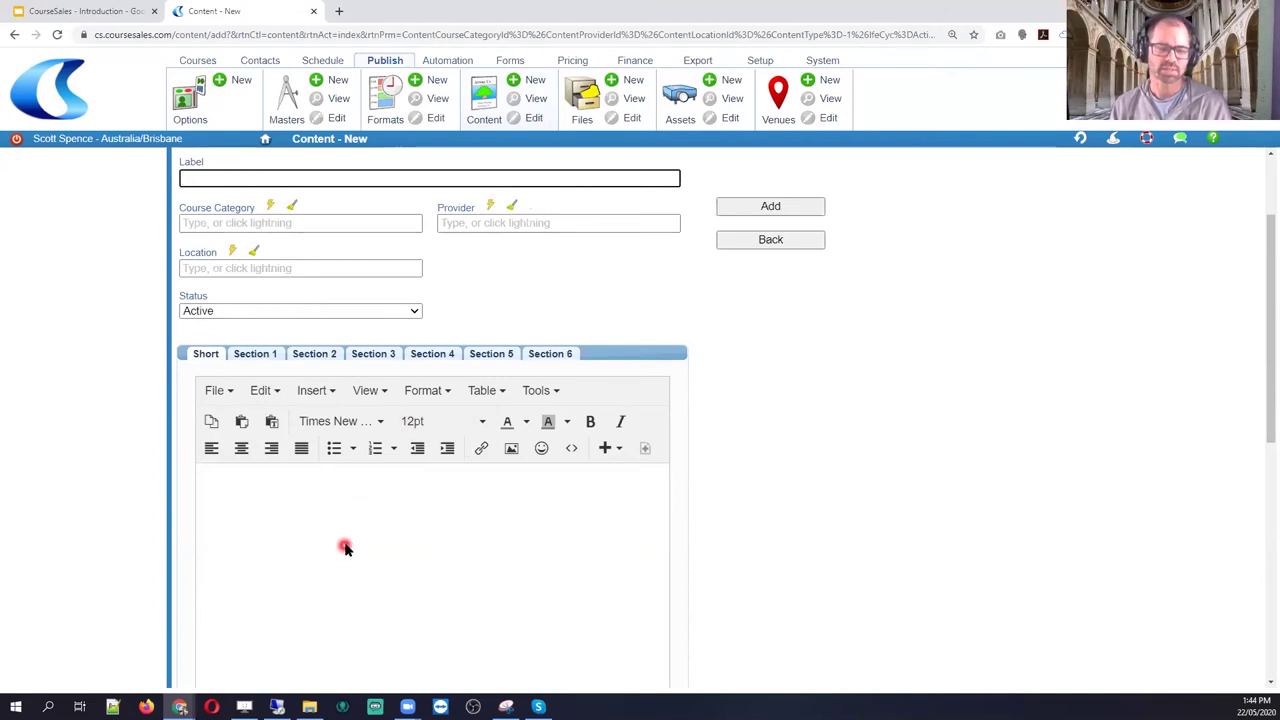
{"action": "left_click", "coordinate": [307, 508]}
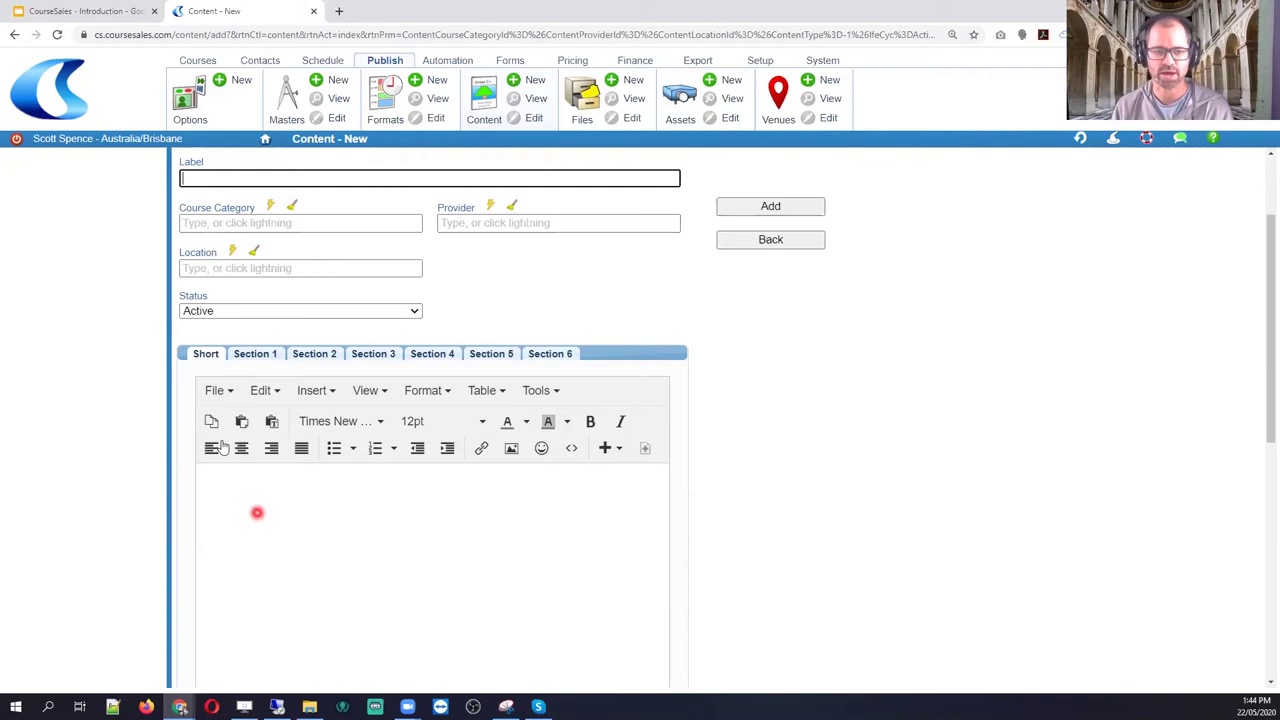
{"action": "left_click", "coordinate": [522, 465]}
{"action": "left_click", "coordinate": [560, 389]}
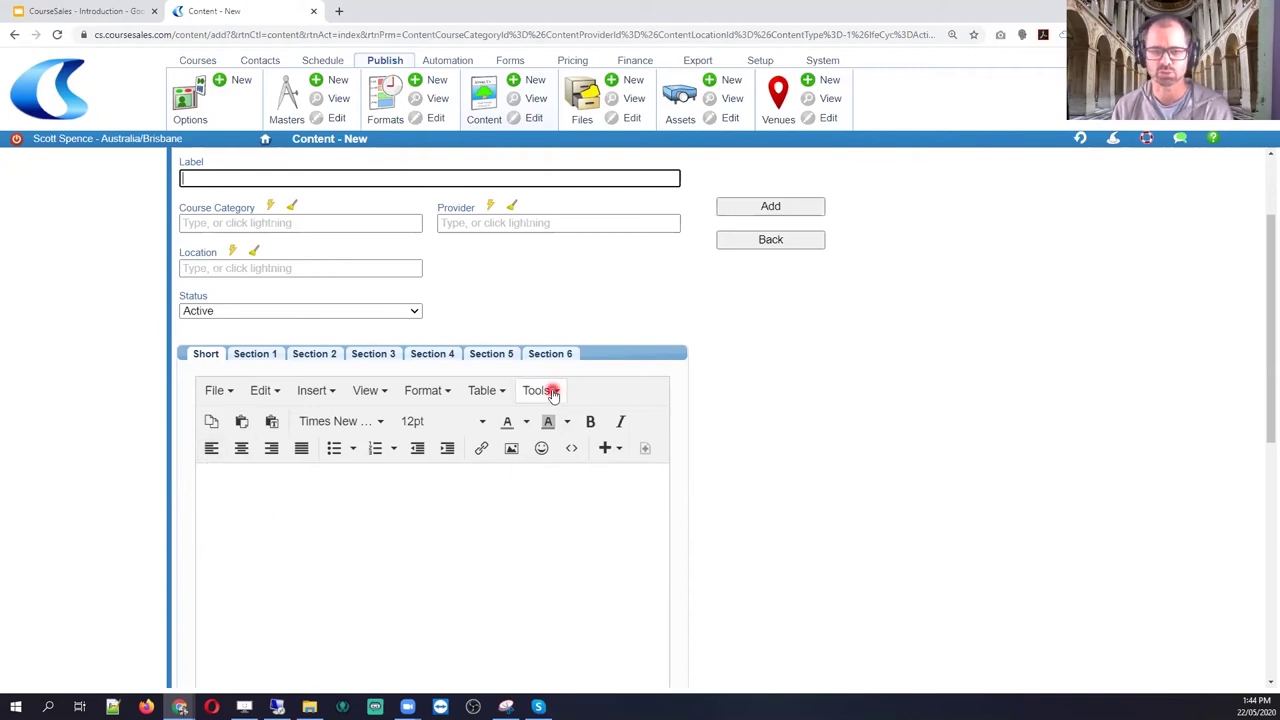
{"action": "left_click", "coordinate": [561, 424]}
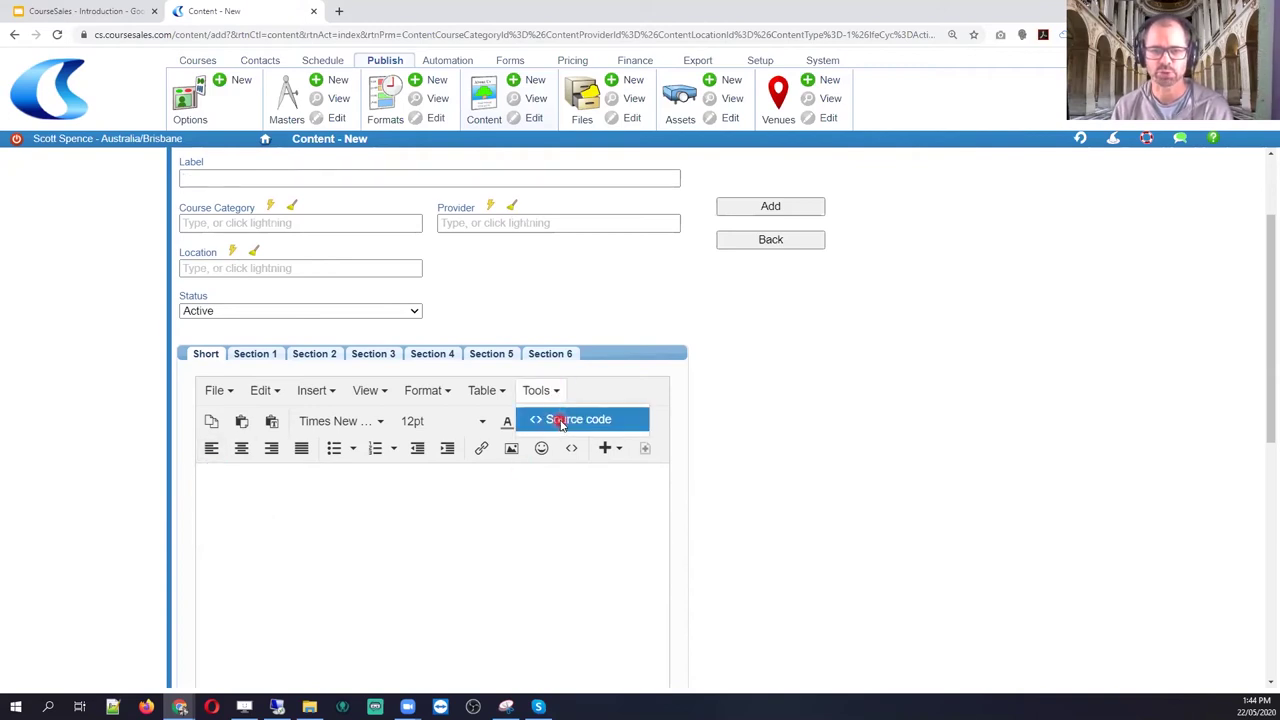
{"action": "left_click", "coordinate": [430, 278]}
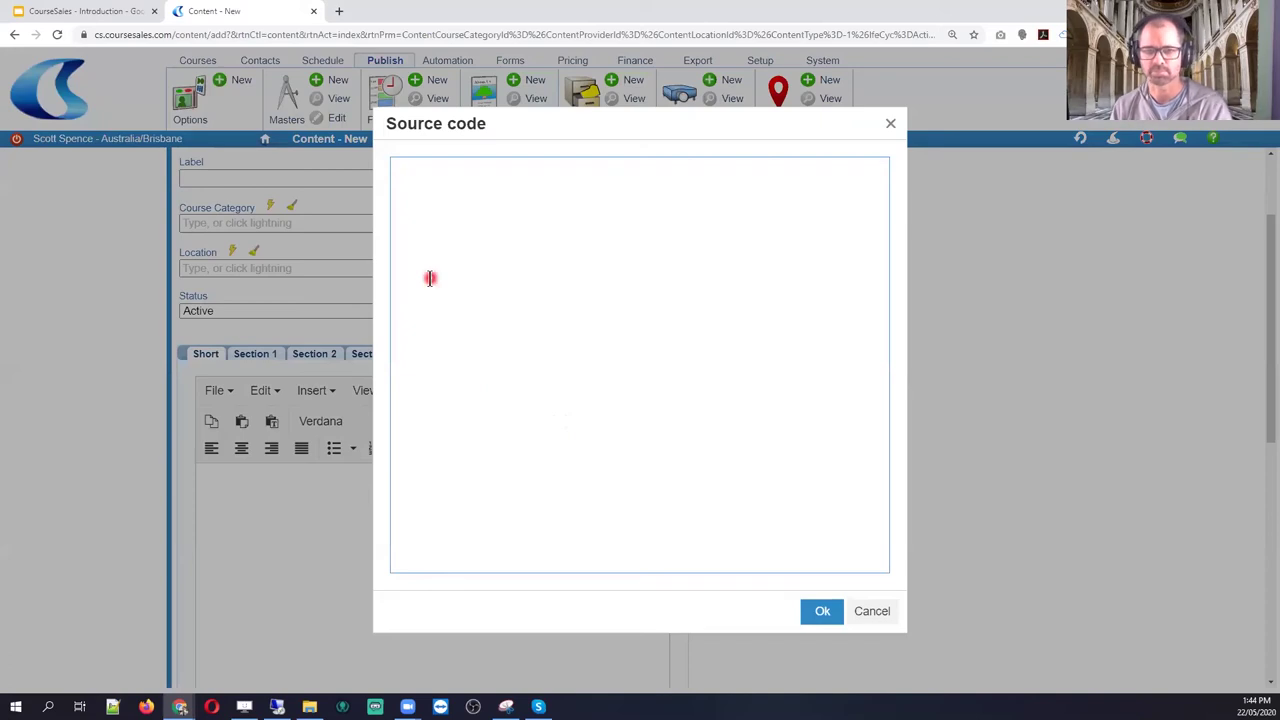
{"action": "type", "text": "<iframe width=\"560\" height=\"315\" src=\"https://www.youtube.com/embed/c_k8SPjOwBM\" frameborder=\"0\" allow=\"accelerometer; autoplay; encrypted-media; gyroscope; picture-in-picture\" allowfullscreen></iframe>  <br><br><br> <p><strong>Please watch the video above, then answer the questions below. If you have any questions please use the chat facility provided.</strong></p>"}
{"action": "left_click", "coordinate": [824, 613]}
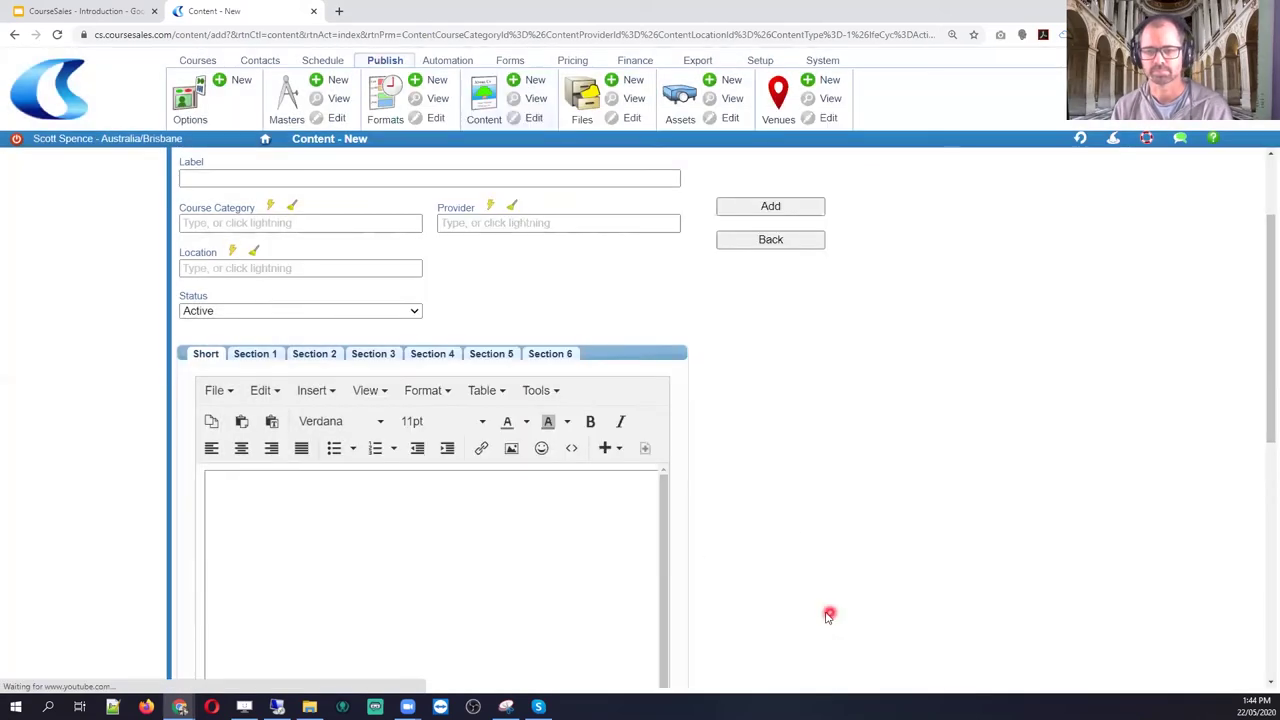
Check the embedded choking video and instruction text in the Short section, including its source code
{"action": "left_click", "coordinate": [672, 382]}
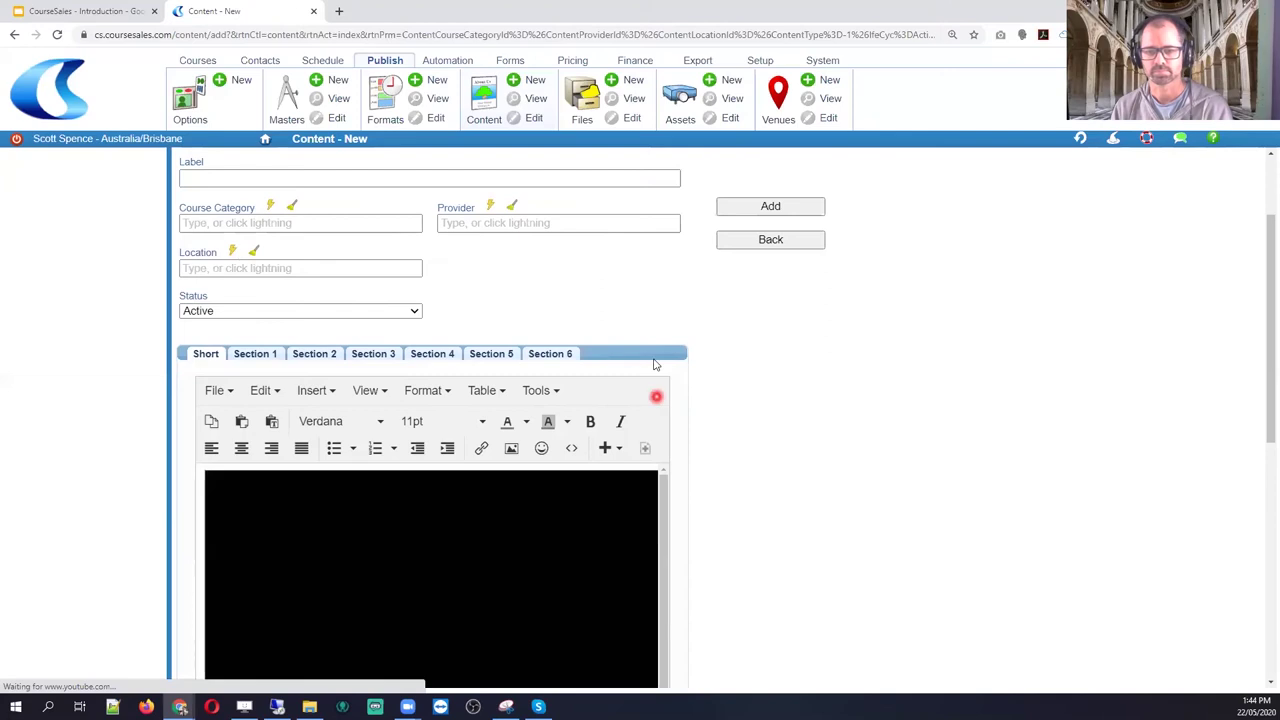
{"action": "scroll", "coordinate": [614, 434], "scroll_direction": "down", "scroll_amount": 5}
{"action": "left_click", "coordinate": [457, 585]}
{"action": "scroll", "coordinate": [574, 514], "scroll_direction": "up", "scroll_amount": 1}
{"action": "left_click", "coordinate": [729, 386]}
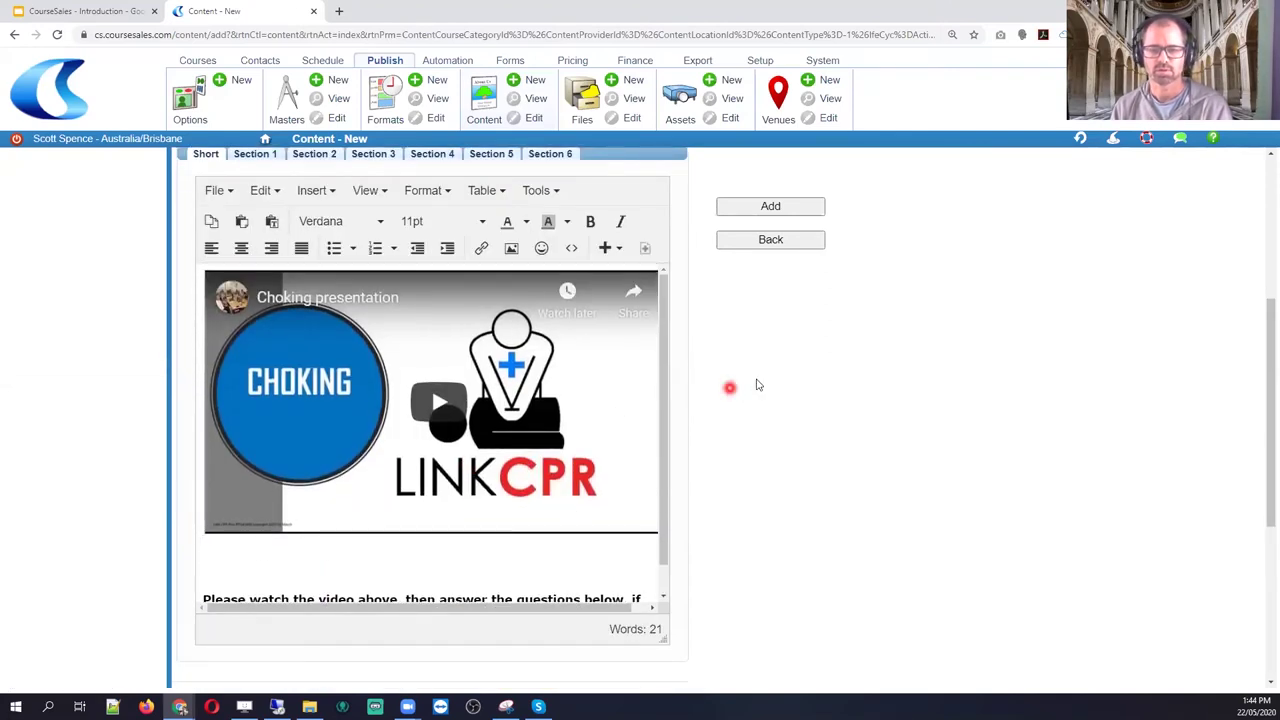
{"action": "scroll", "coordinate": [756, 382], "scroll_direction": "up", "scroll_amount": 1}
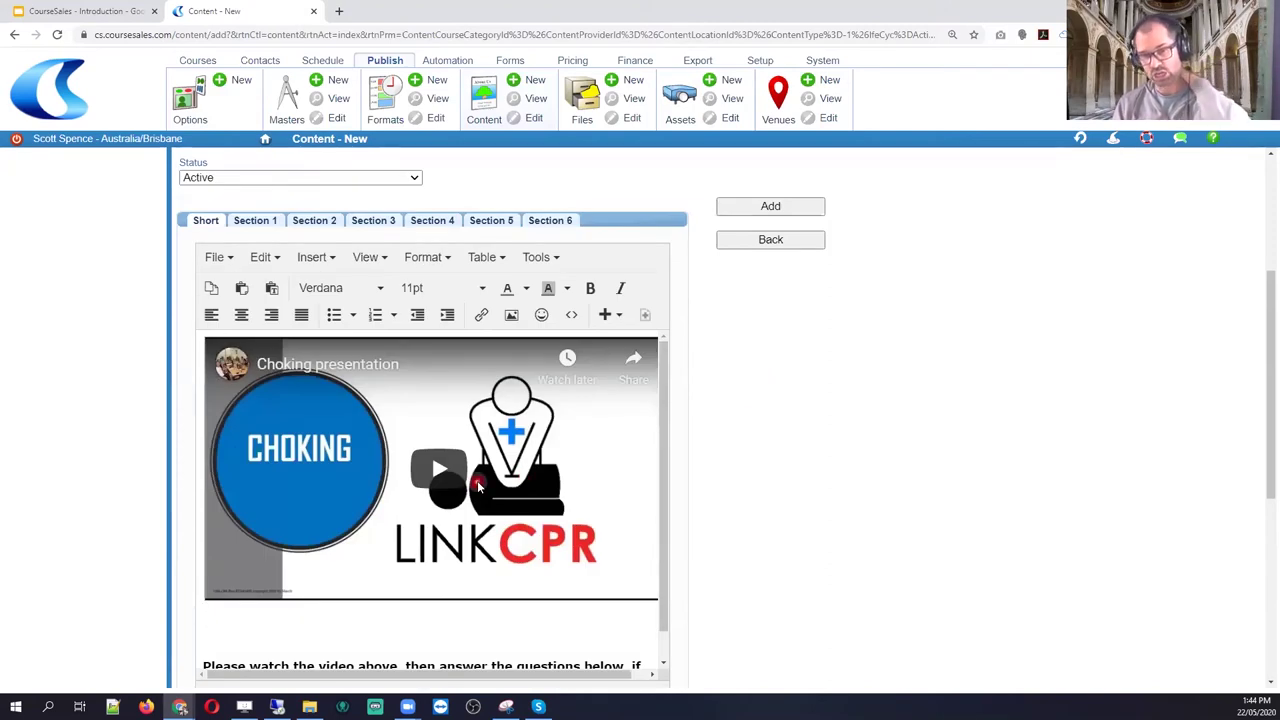
{"action": "left_click", "coordinate": [513, 291]}
{"action": "left_click", "coordinate": [432, 490]}
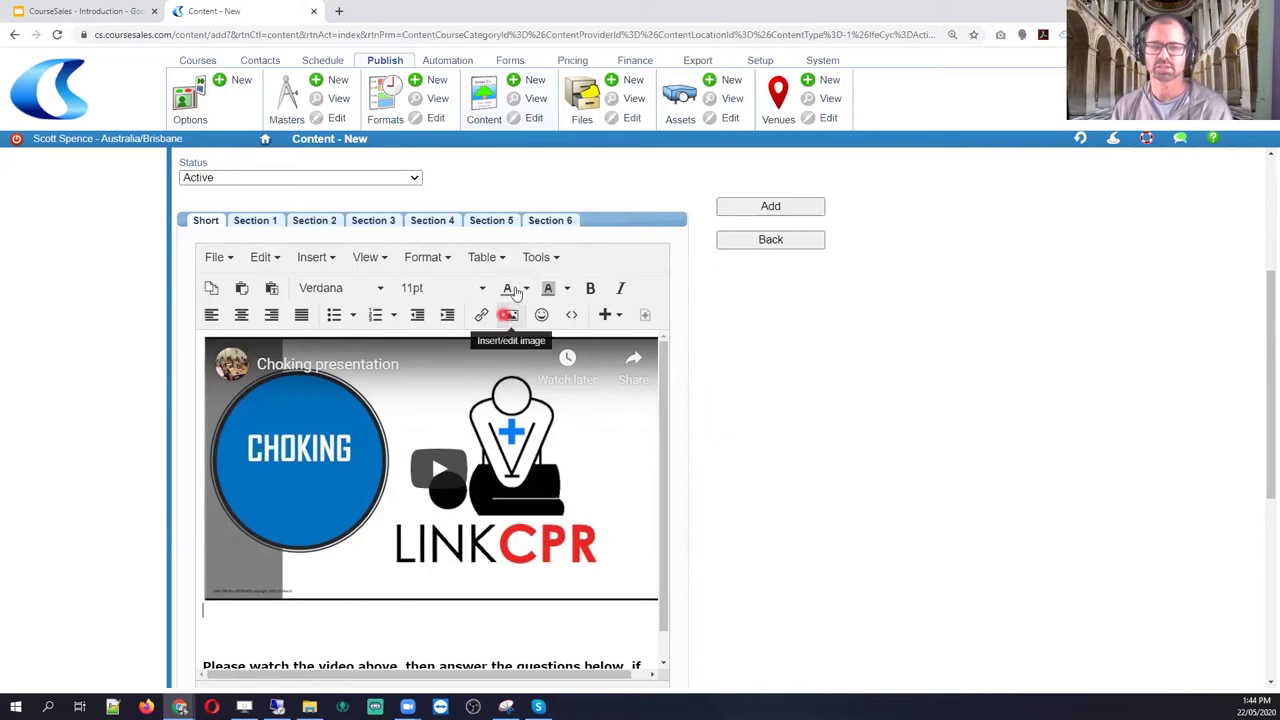
{"action": "left_click", "coordinate": [549, 259]}
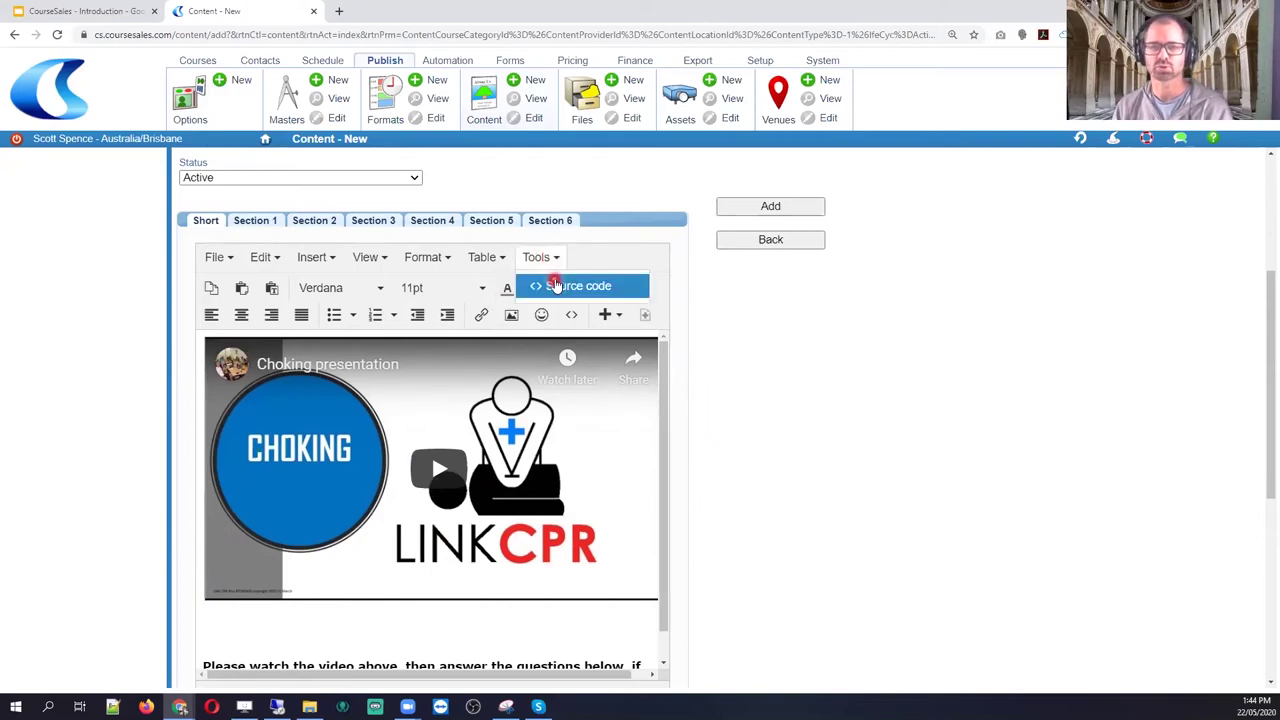
{"action": "left_click", "coordinate": [553, 285]}
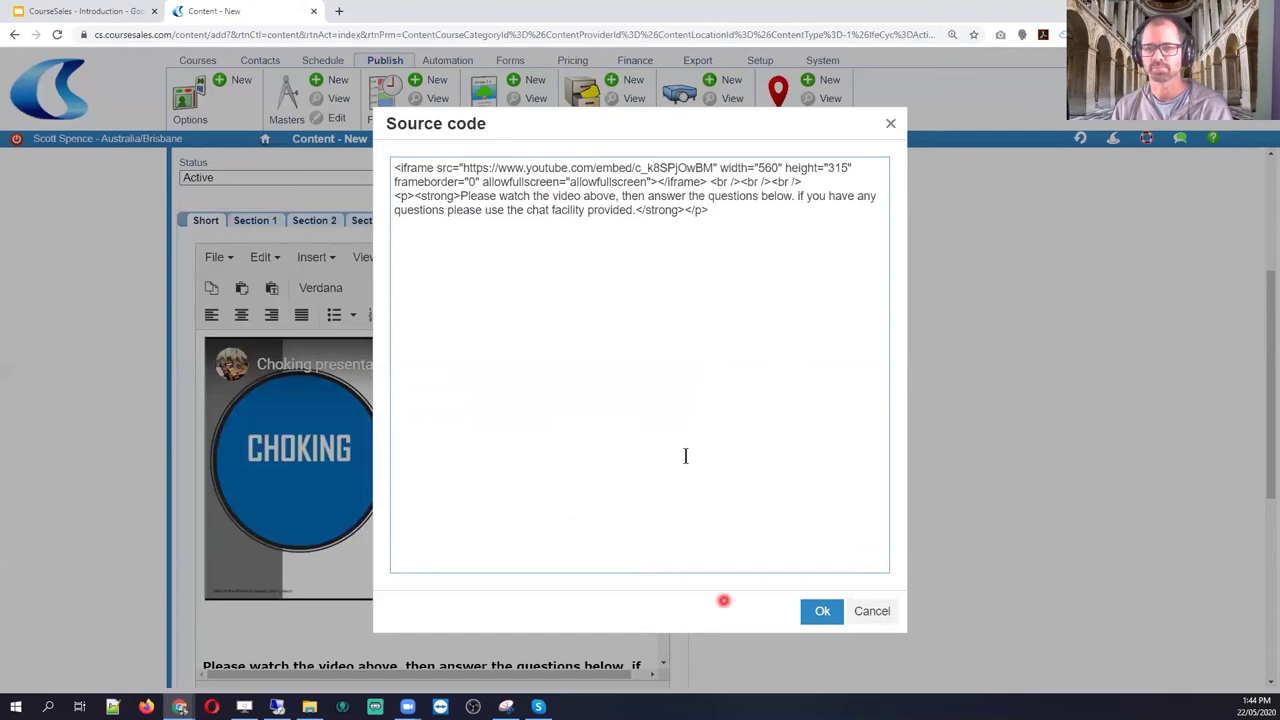
{"action": "left_click", "coordinate": [814, 609]}
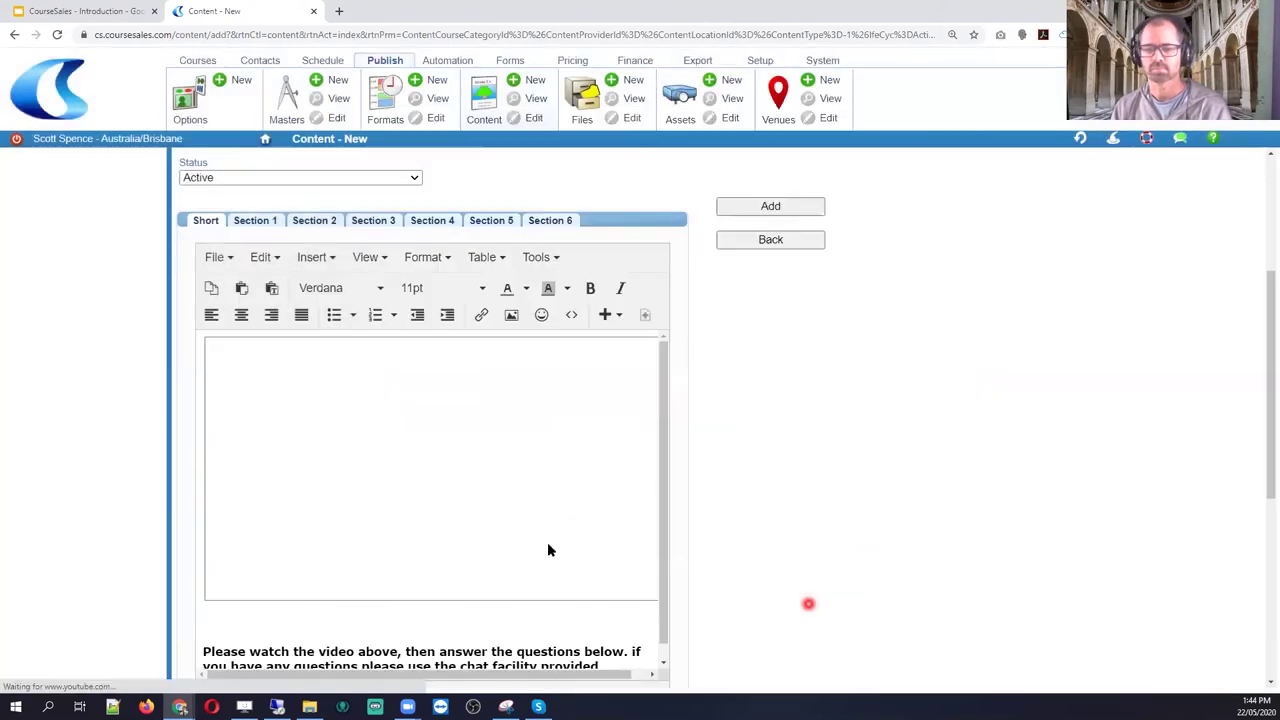
{"action": "left_click", "coordinate": [230, 606]}
{"action": "type", "text": "Additional text"}
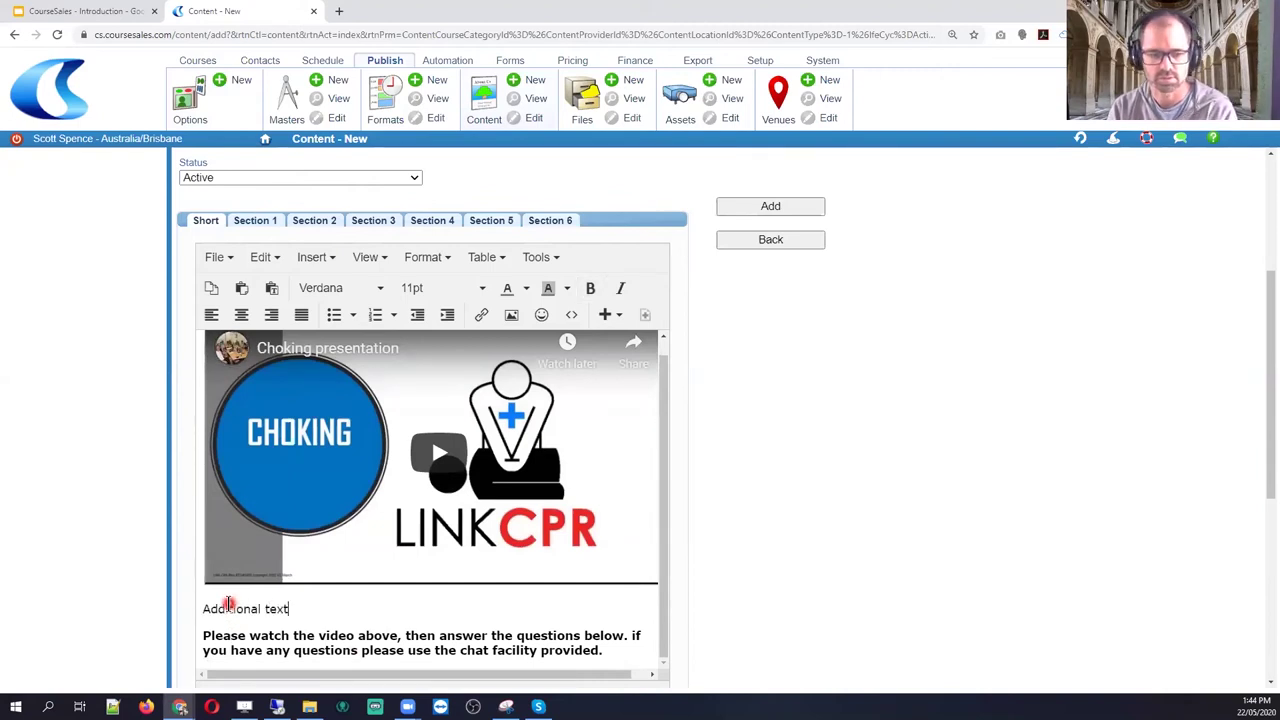
{"action": "key", "text": "ctrl+shift+Left"}
{"action": "key", "text": "ctrl+shift+Left"}
{"action": "key", "text": "BackSpace"}
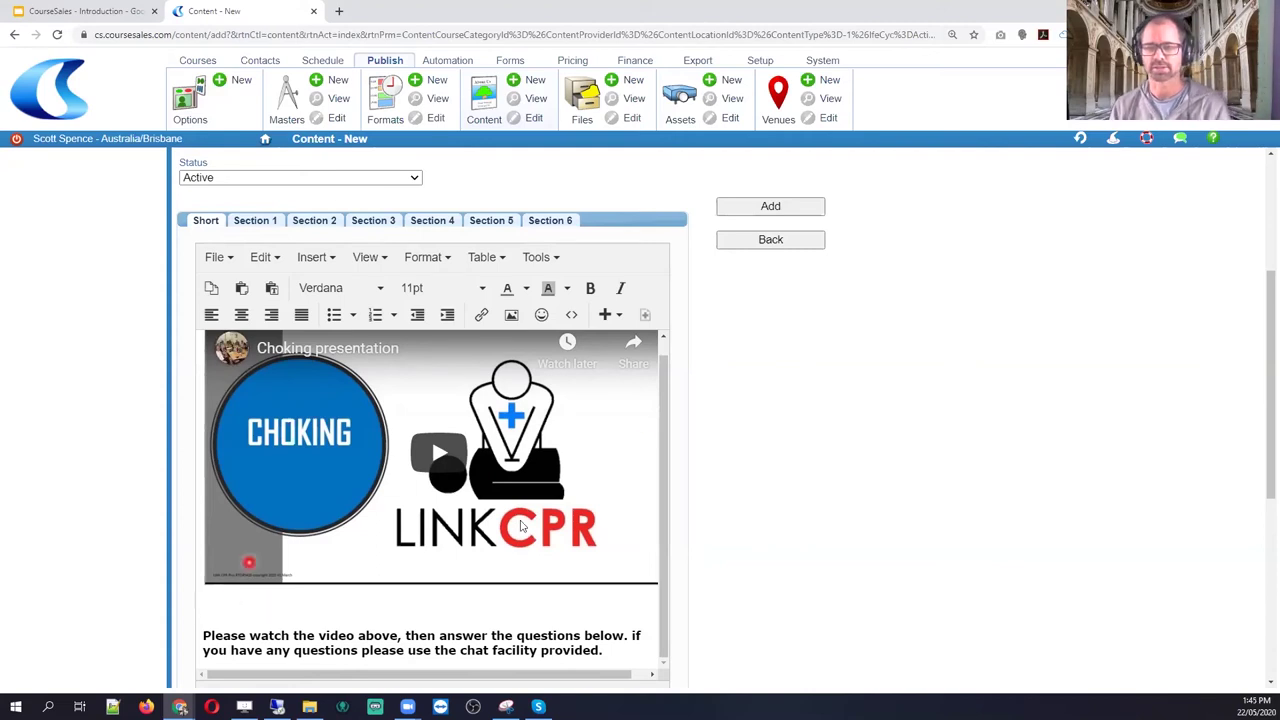
Copy the content record's name "Choking content (new)" and try to add the record
{"action": "scroll", "coordinate": [532, 192], "scroll_direction": "up", "scroll_amount": 3}
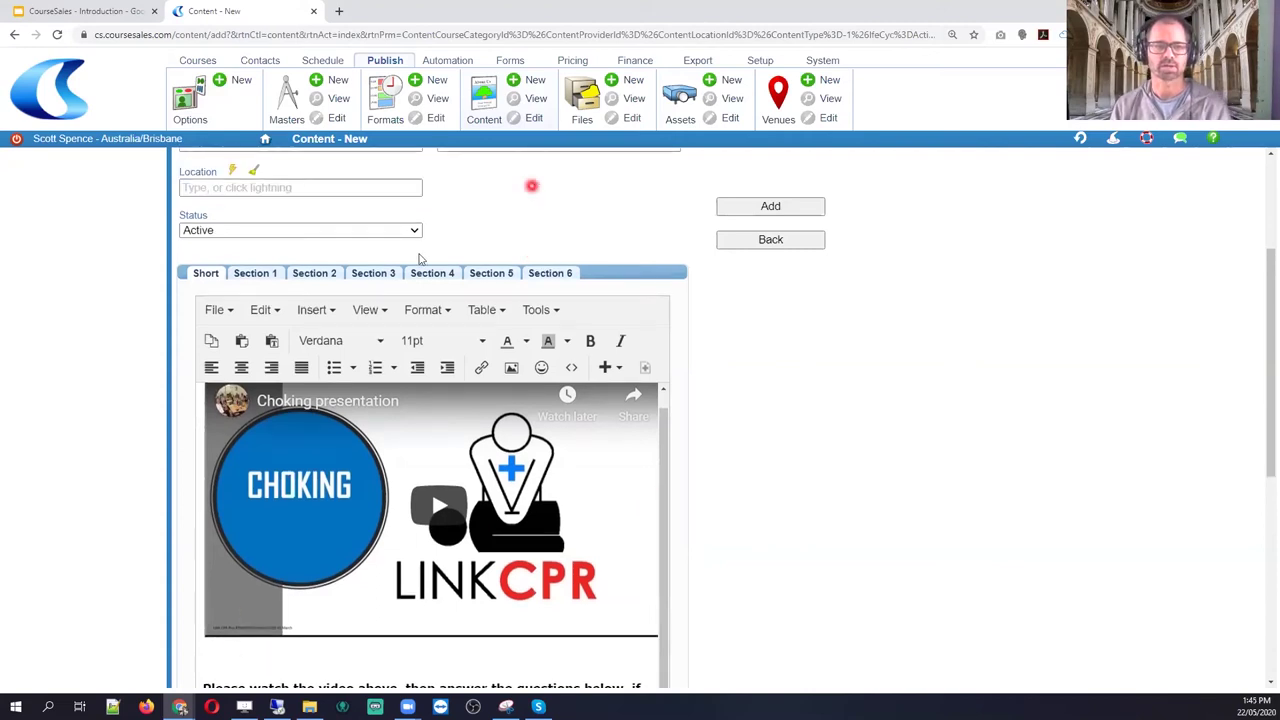
{"action": "left_click_drag", "start_coordinate": [297, 266], "coordinate": [164, 280]}
{"action": "key", "text": "ctrl+c"}
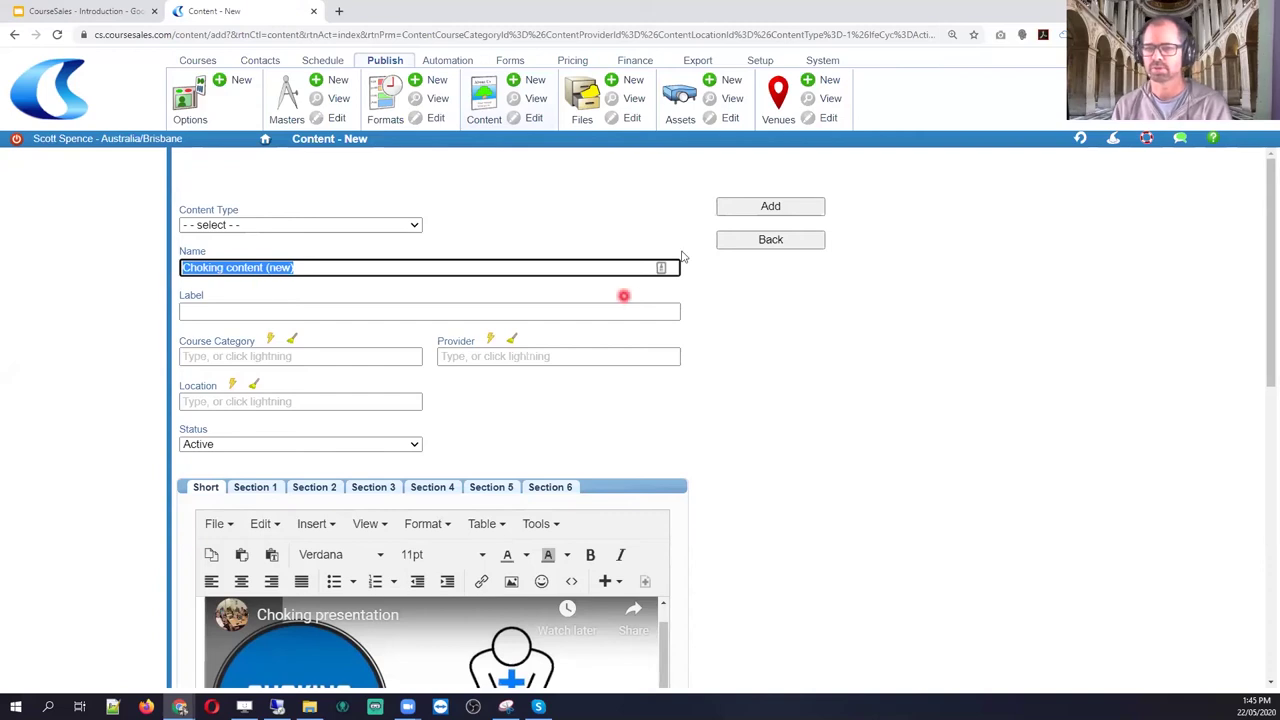
{"action": "left_click", "coordinate": [783, 210]}
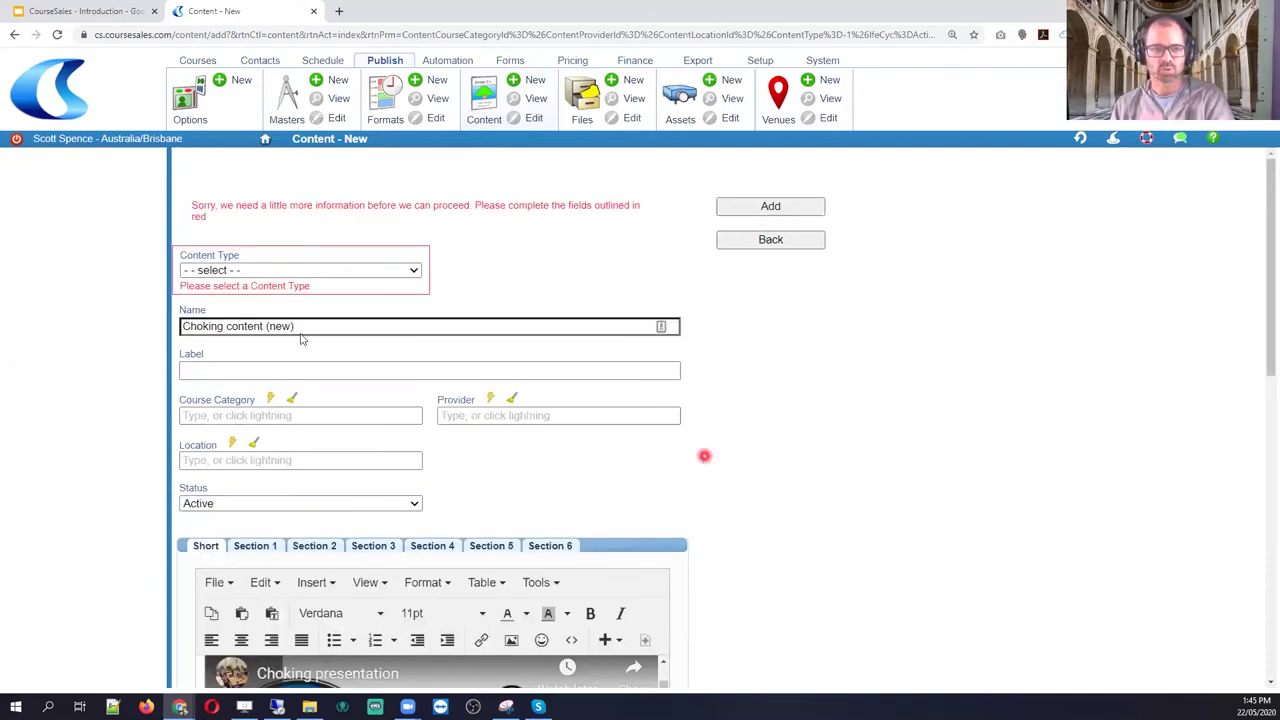
Set the content type to Field and add the content record
{"action": "left_click", "coordinate": [282, 270]}
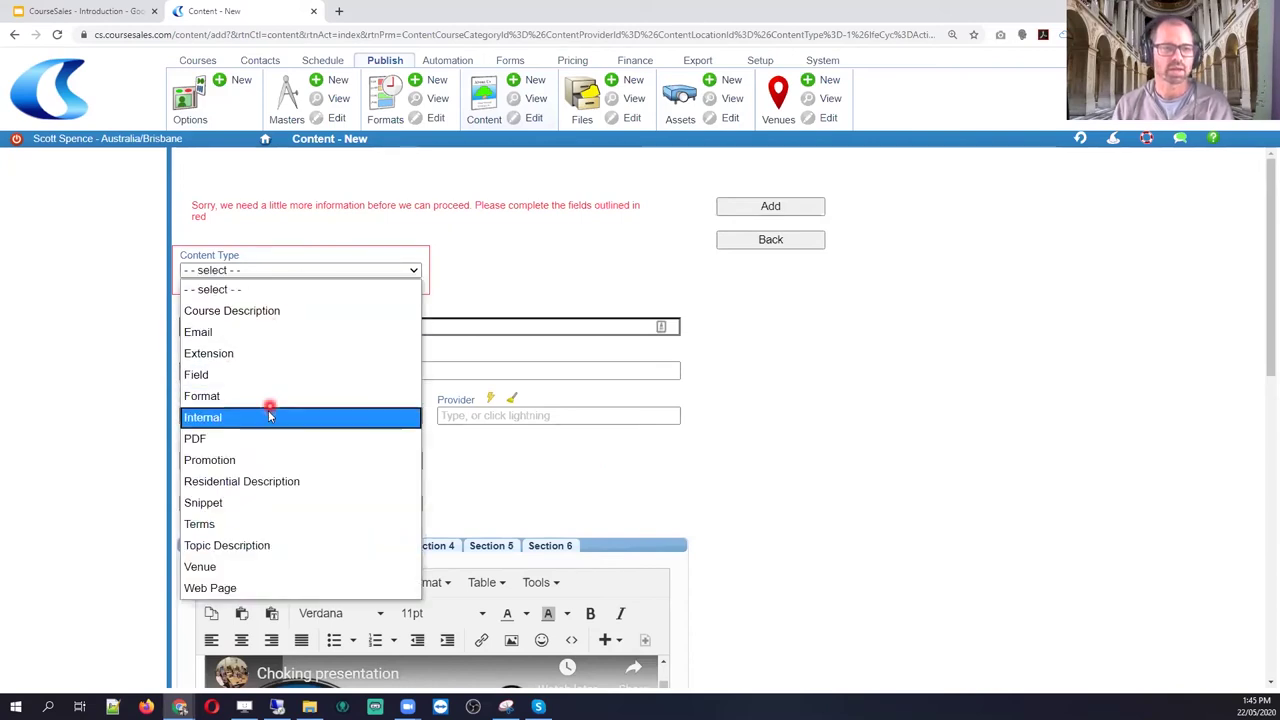
{"action": "left_click", "coordinate": [194, 375]}
{"action": "left_click", "coordinate": [802, 206]}
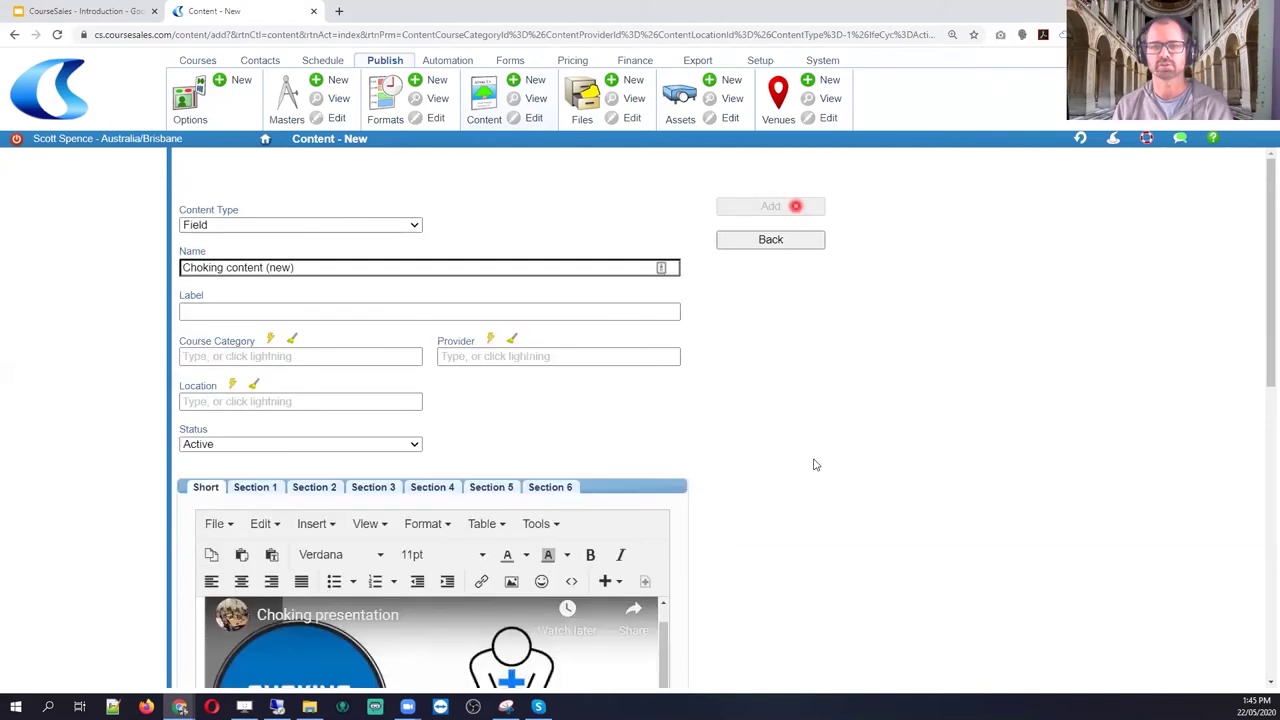
{"action": "left_click", "coordinate": [817, 466]}
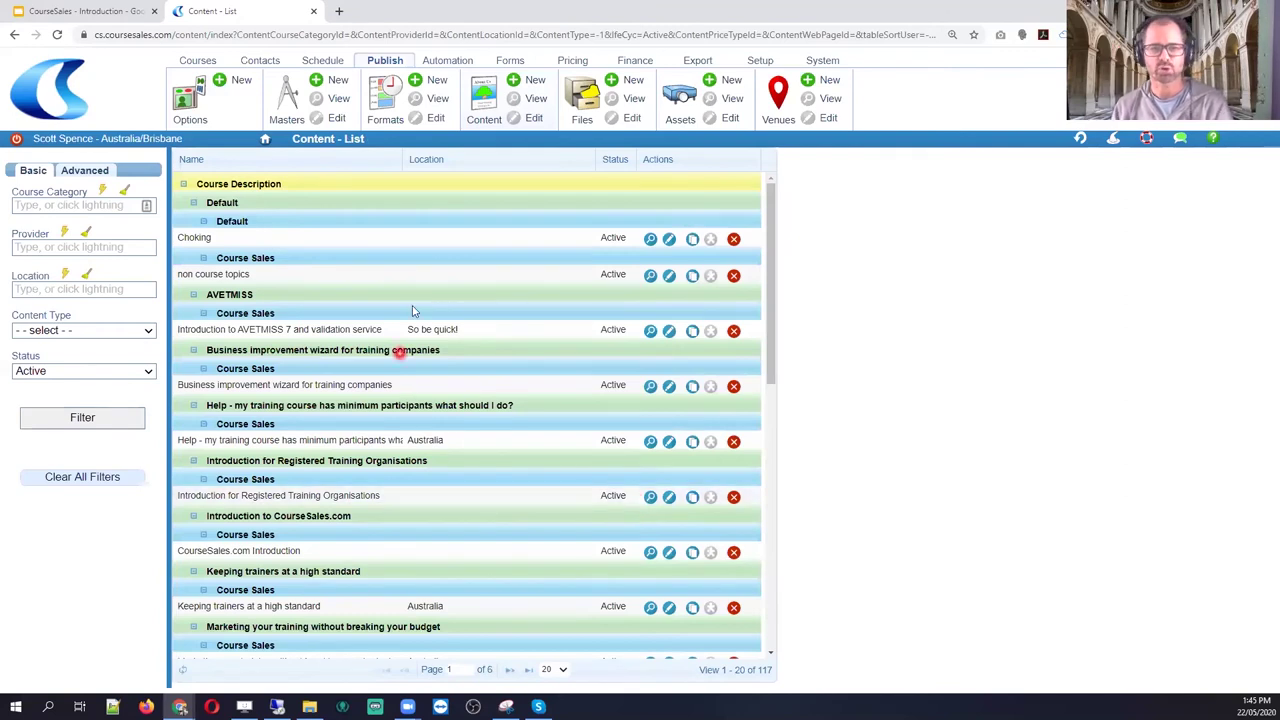
Start a new form field named "Choking content (new)" with the type Content Field
{"action": "left_click", "coordinate": [510, 62]}
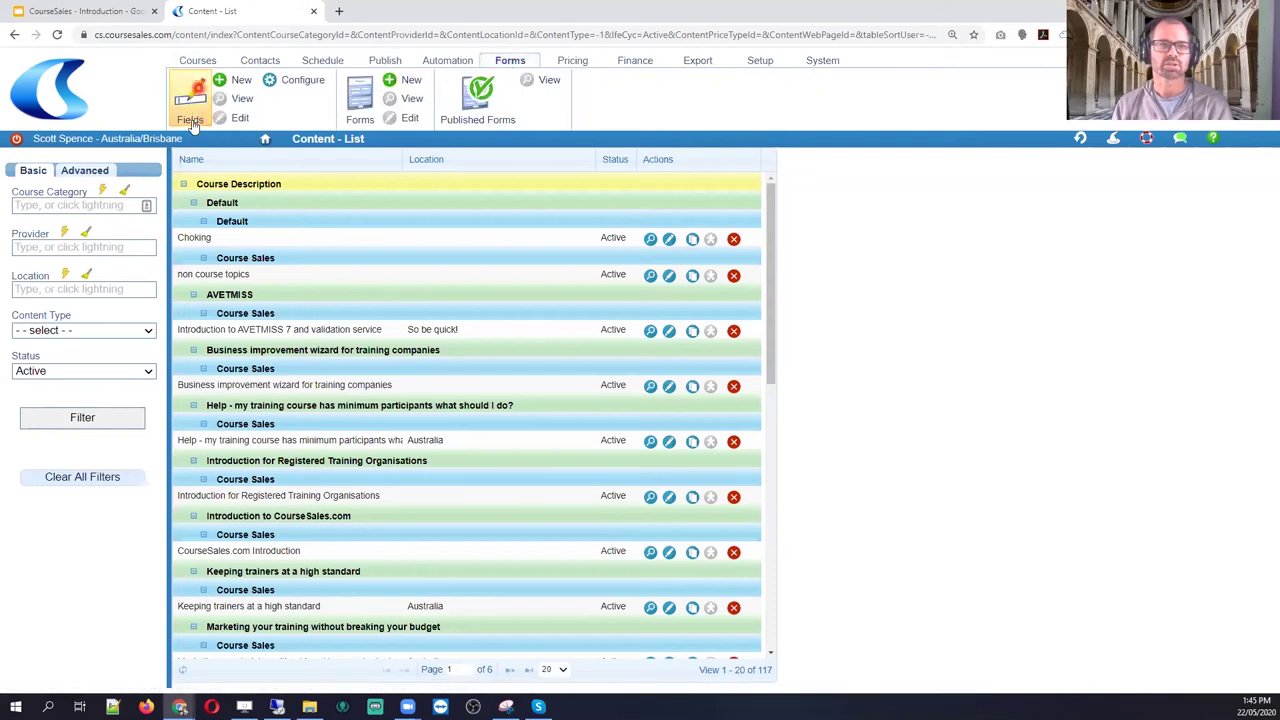
{"action": "left_click", "coordinate": [231, 86]}
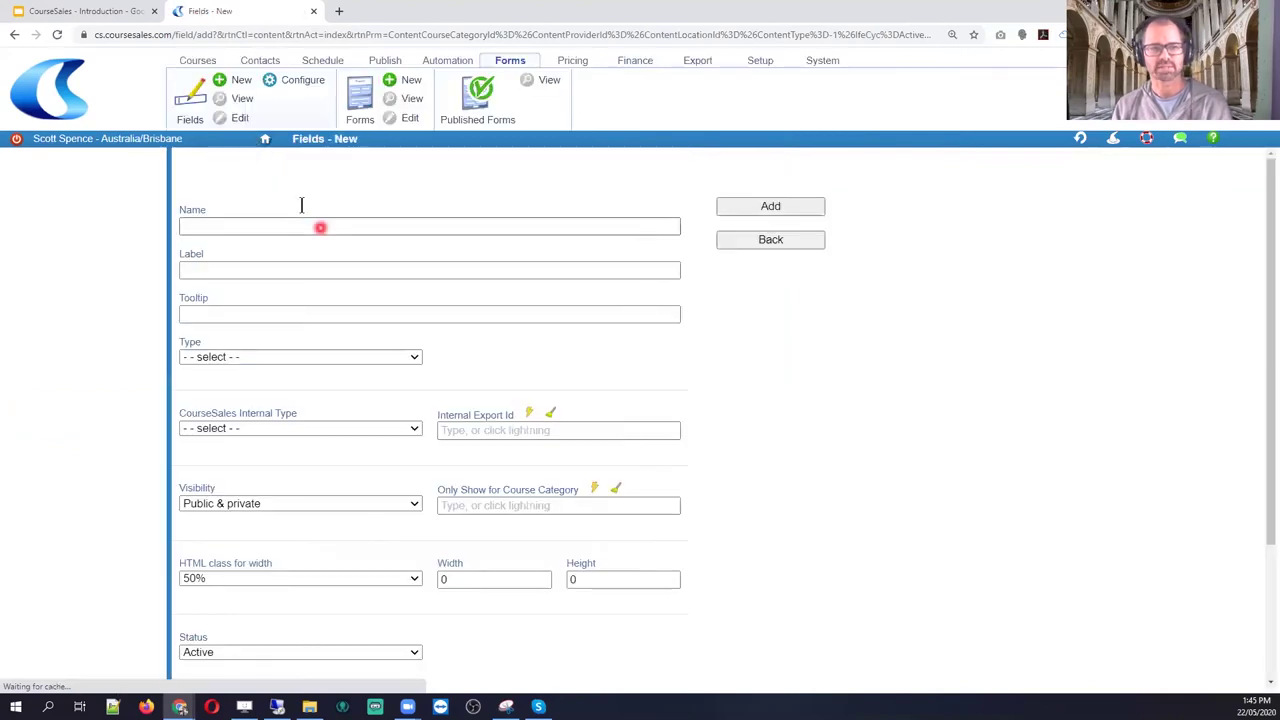
{"action": "left_click", "coordinate": [321, 227]}
{"action": "key", "text": "ctrl+v"}
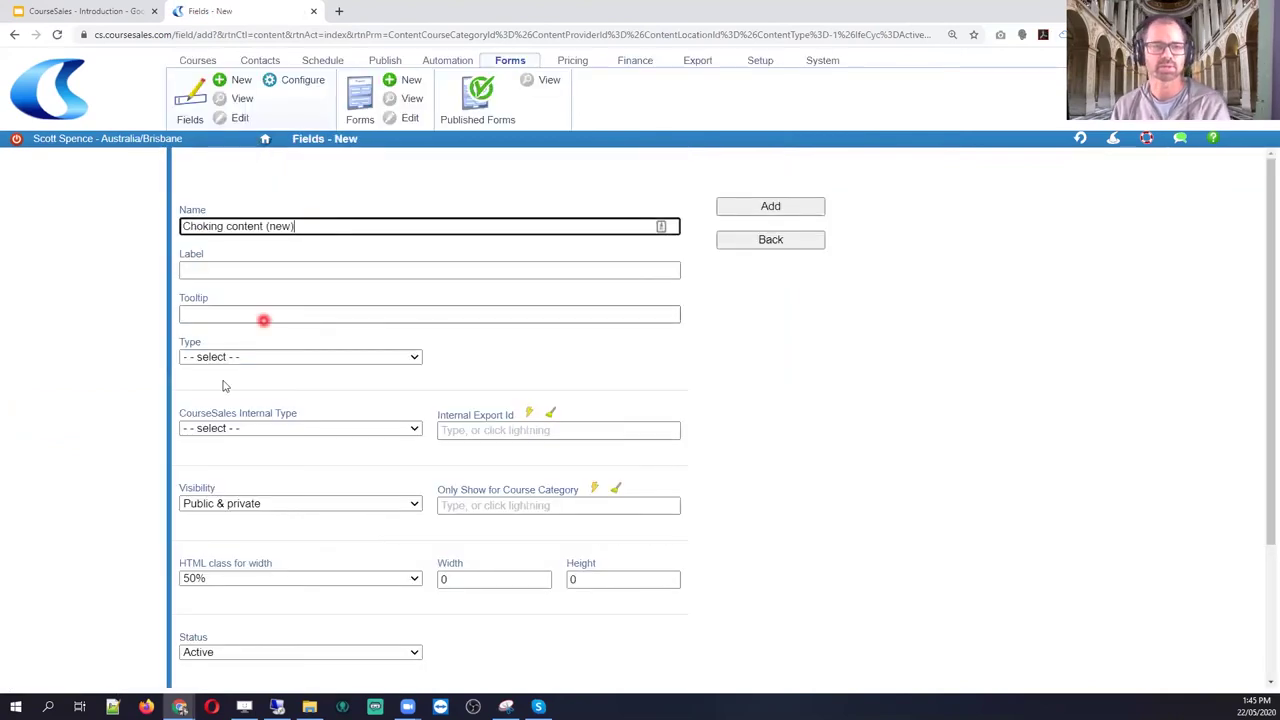
{"action": "left_click", "coordinate": [273, 358]}
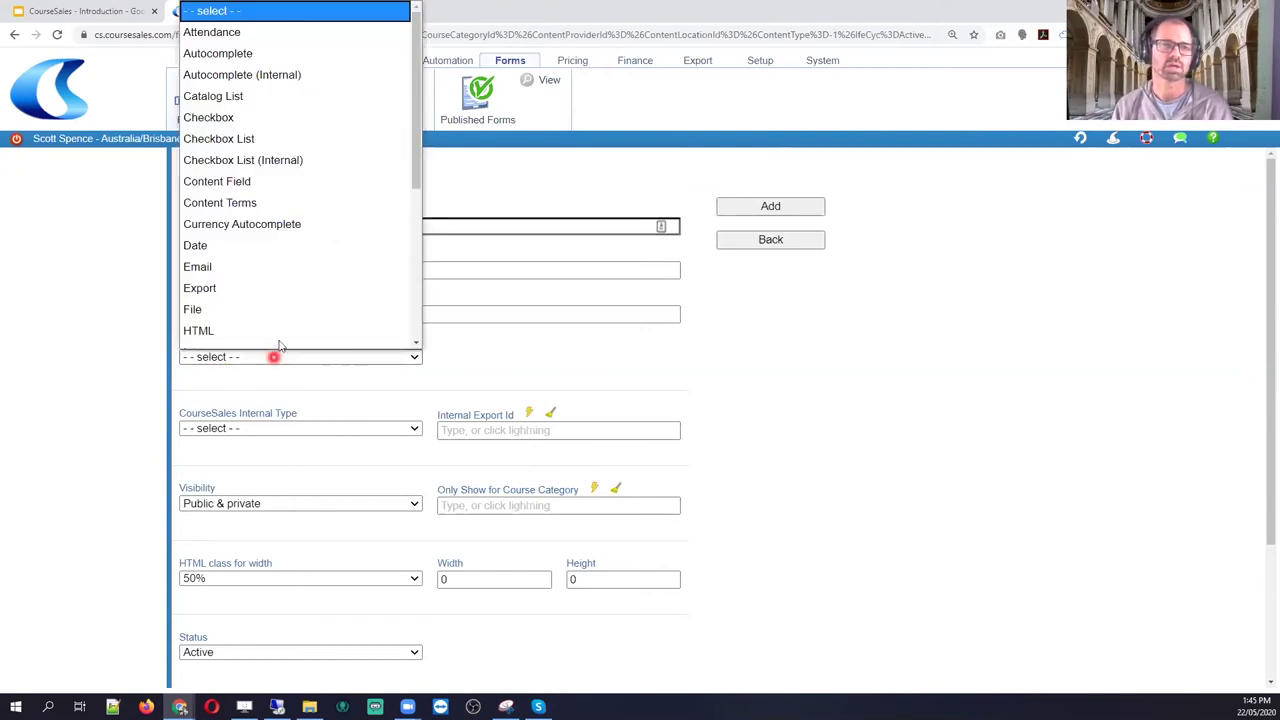
{"action": "scroll", "coordinate": [270, 300], "scroll_direction": "down", "scroll_amount": 1}
{"action": "left_click", "coordinate": [249, 144]}
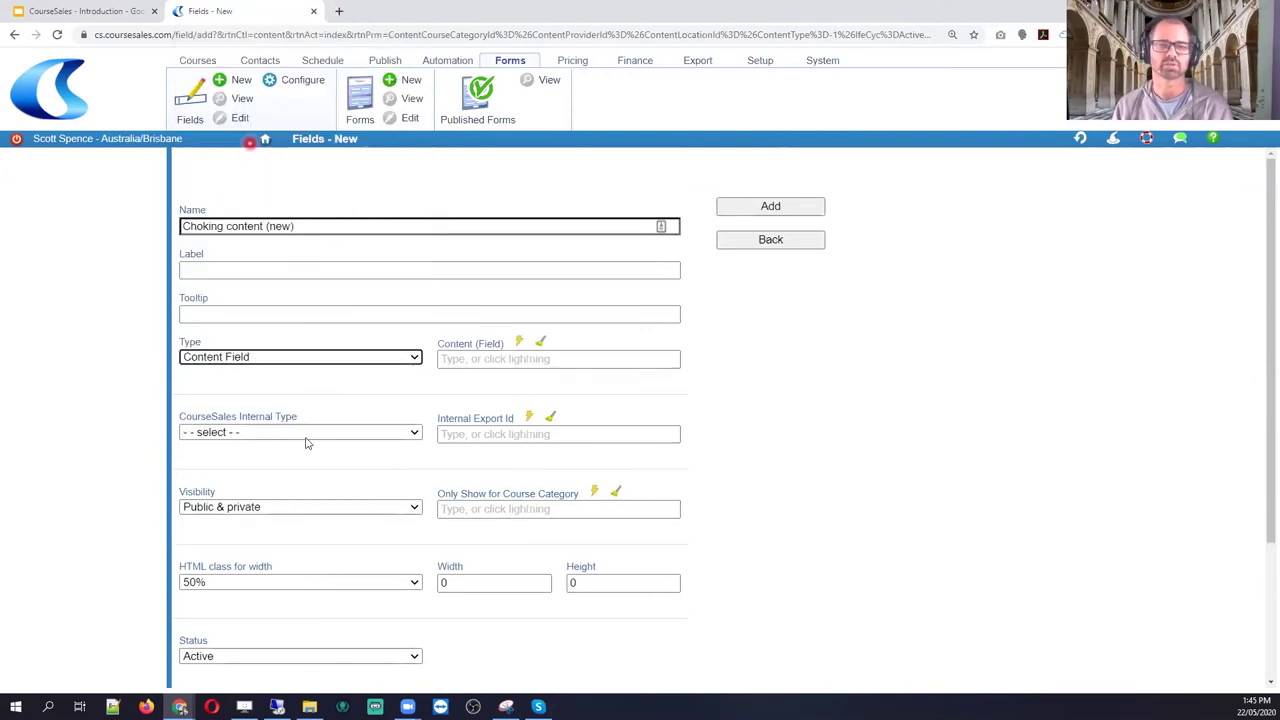
Link the new field to the "Choking content (new)" content record
{"action": "left_click", "coordinate": [506, 358]}
{"action": "left_click", "coordinate": [519, 344]}
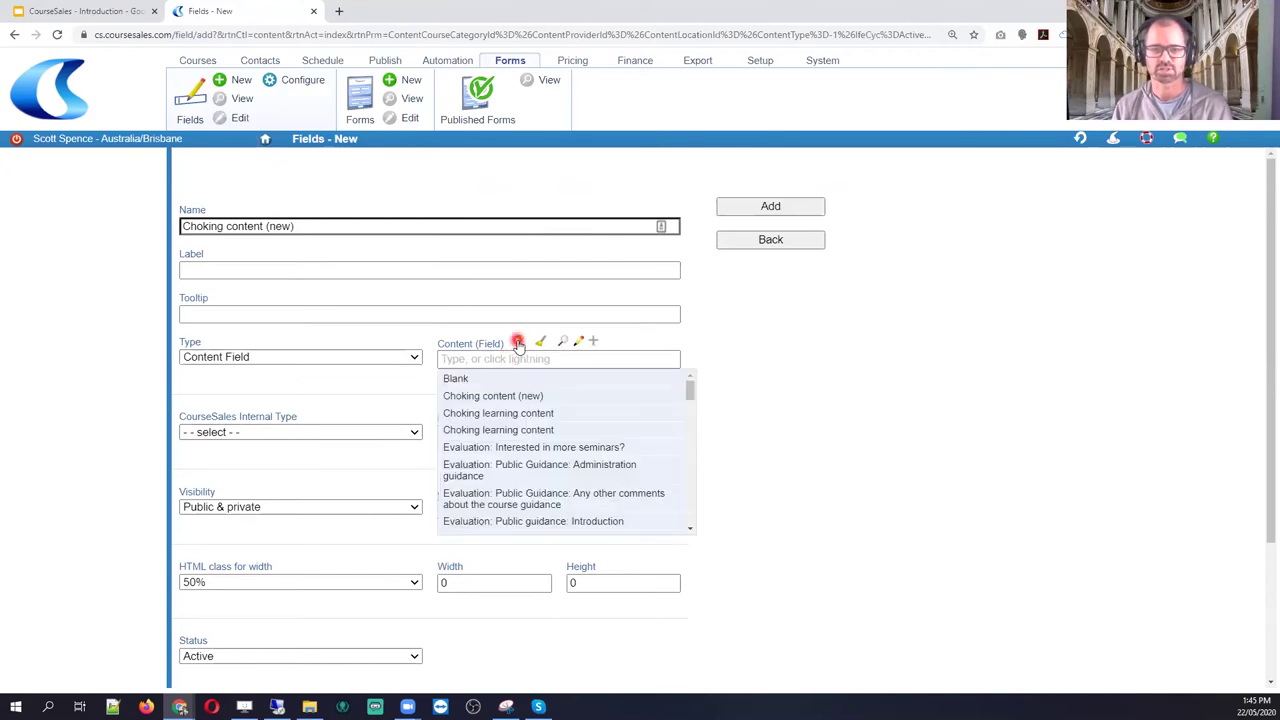
{"action": "left_click", "coordinate": [523, 412]}
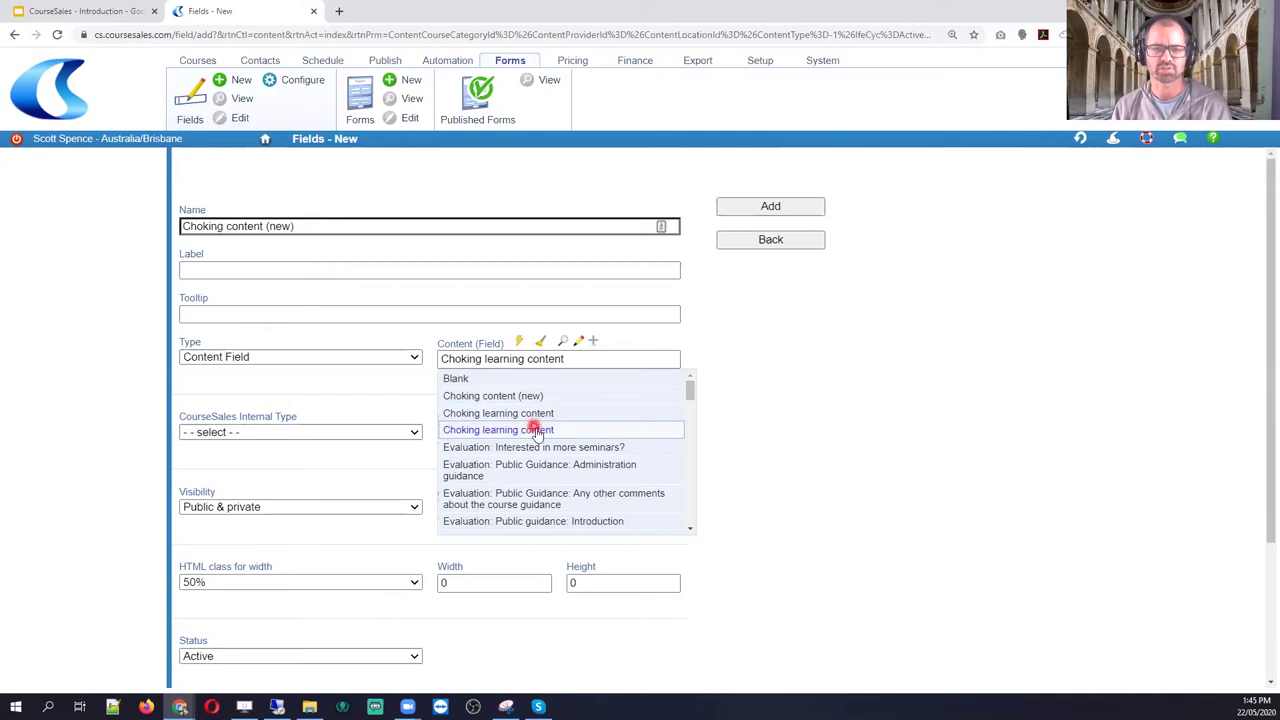
{"action": "left_click", "coordinate": [527, 397]}
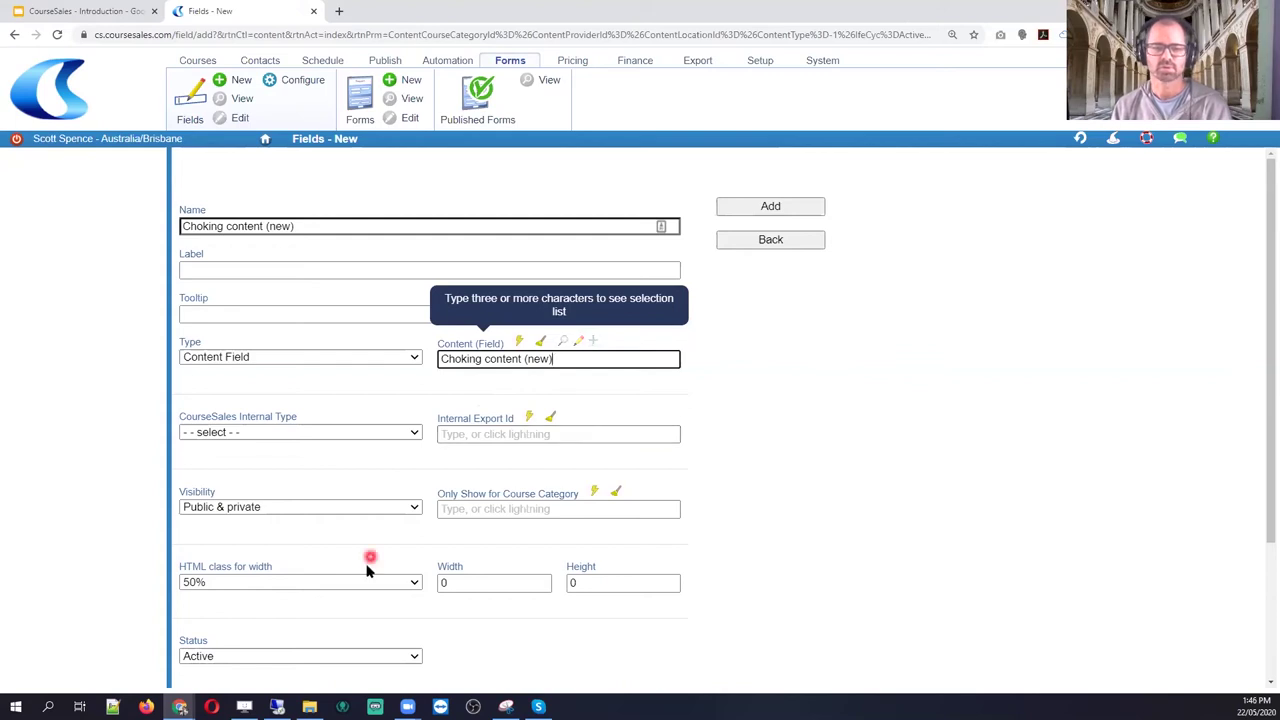
Set the field's HTML class for width to 100% and add the field
{"action": "left_click", "coordinate": [328, 585]}
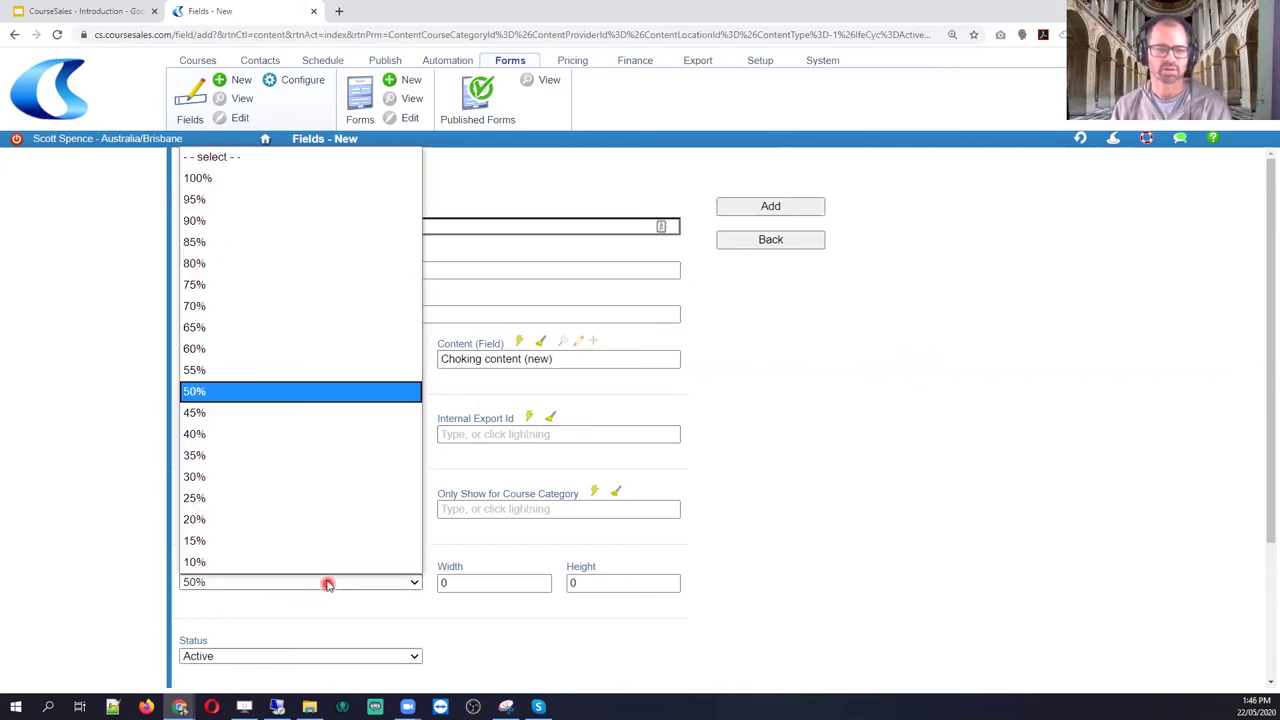
{"action": "left_click", "coordinate": [286, 181]}
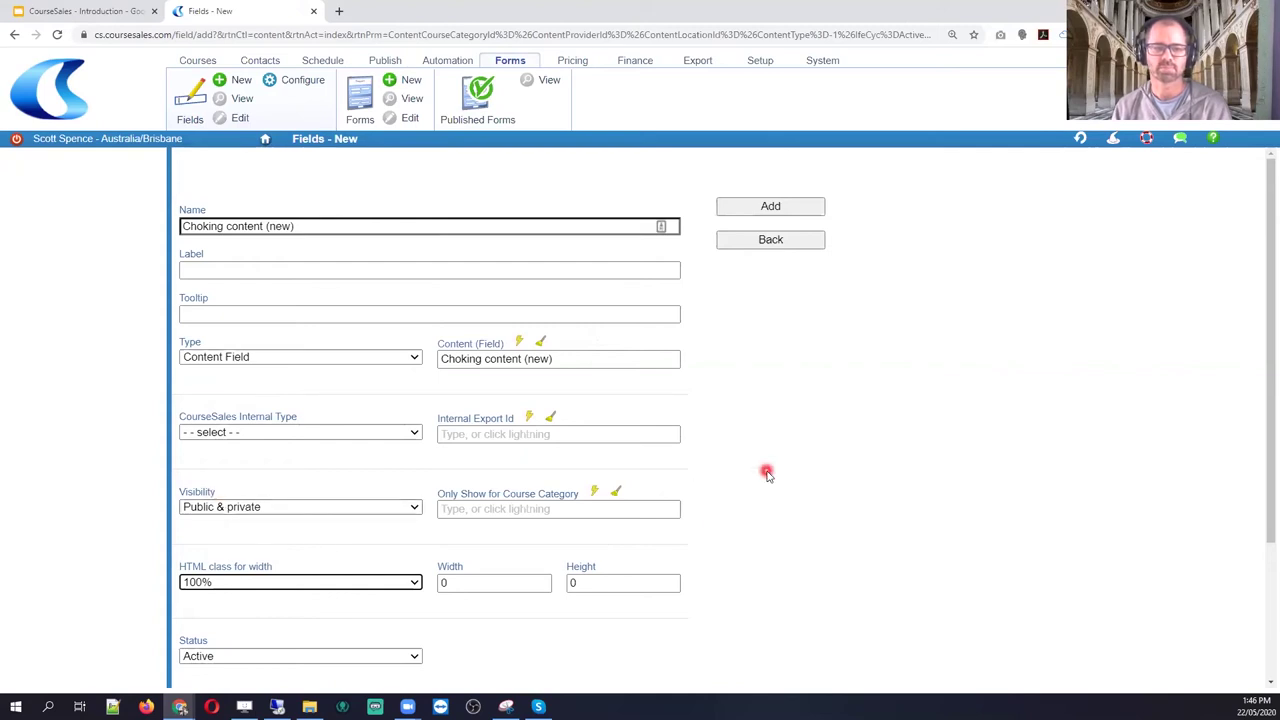
{"action": "left_click", "coordinate": [788, 208]}
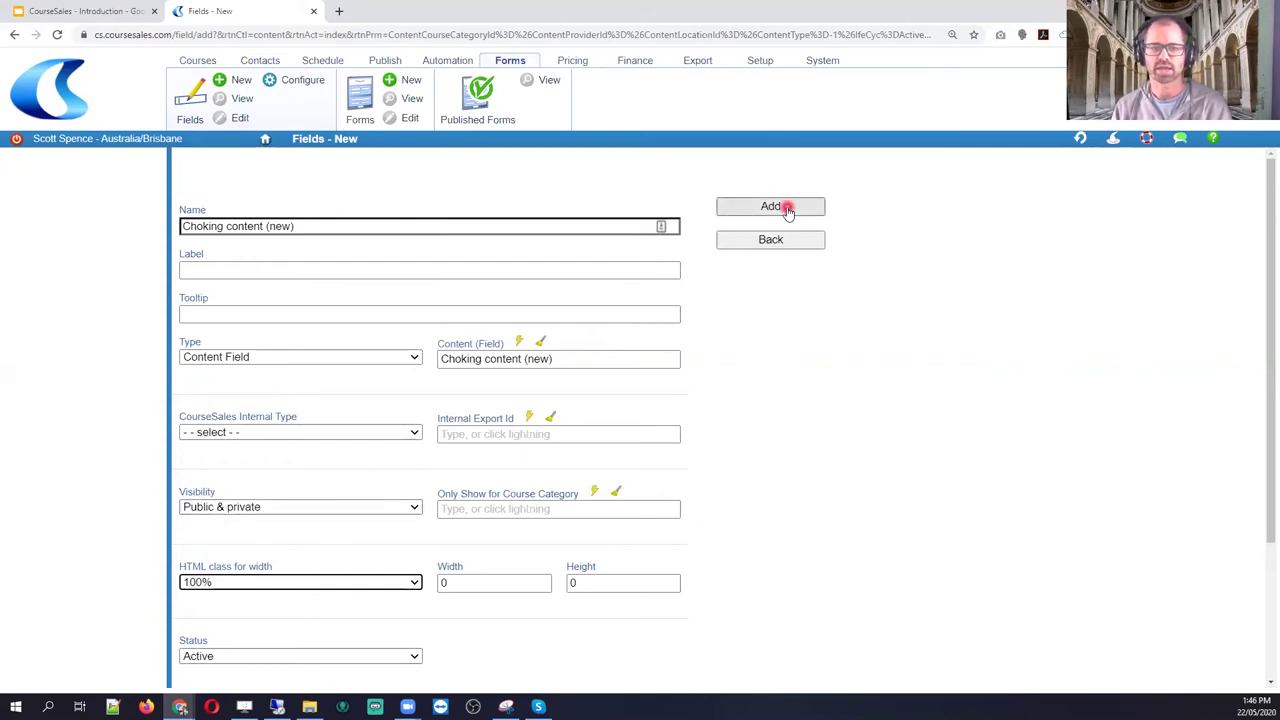
{"action": "left_click", "coordinate": [788, 208]}
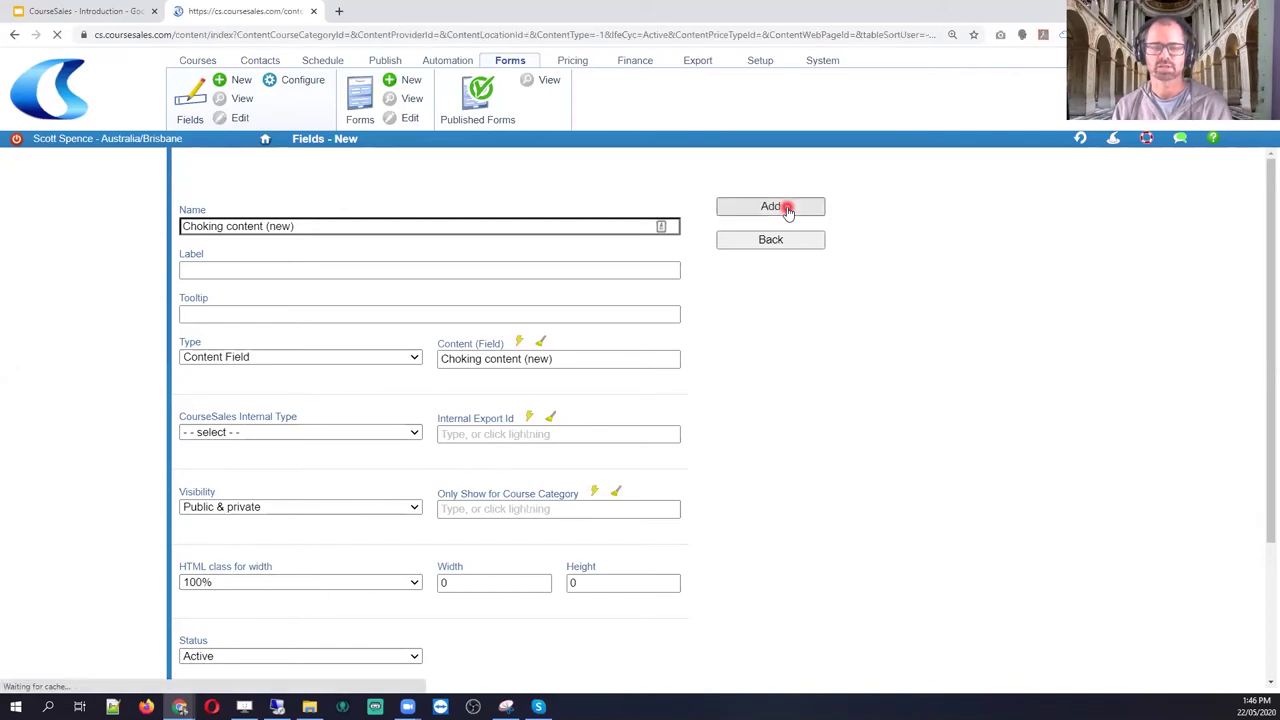
{"action": "left_click", "coordinate": [443, 394]}
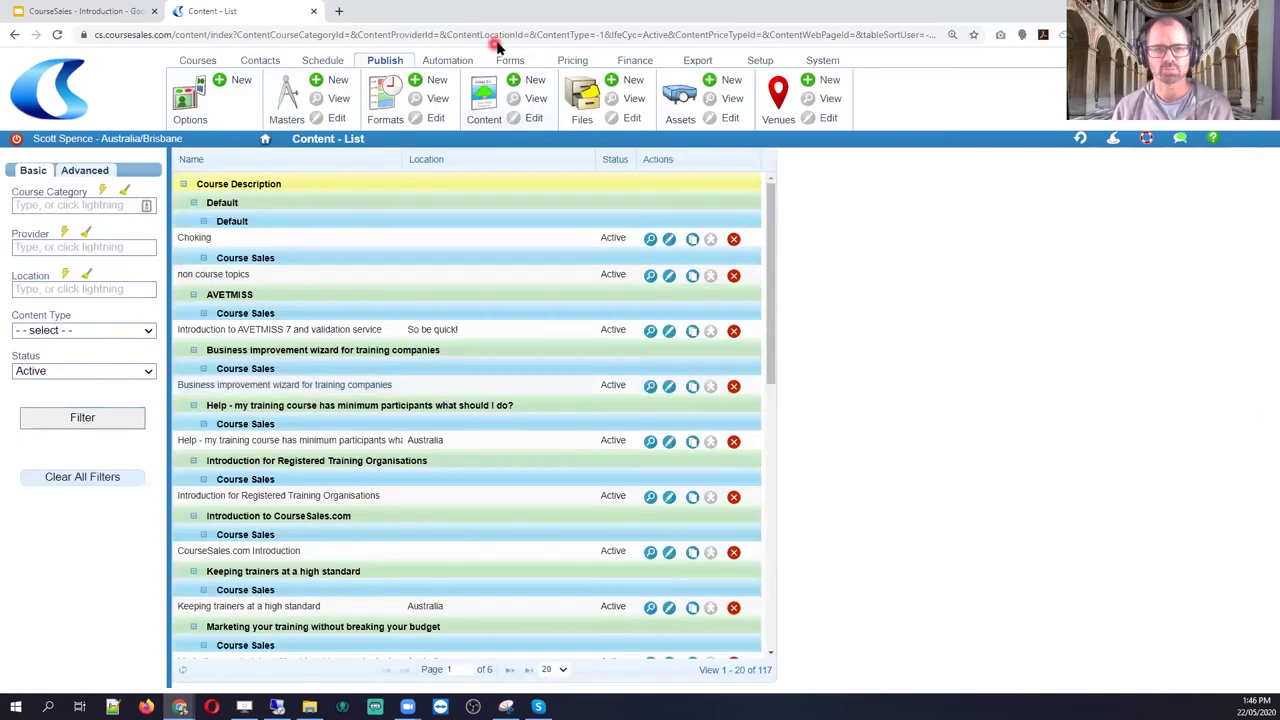
Reopen the Choking - lecture 1 form for editing
{"action": "mouse_move", "coordinate": [509, 58]}
{"action": "left_click", "coordinate": [358, 106]}
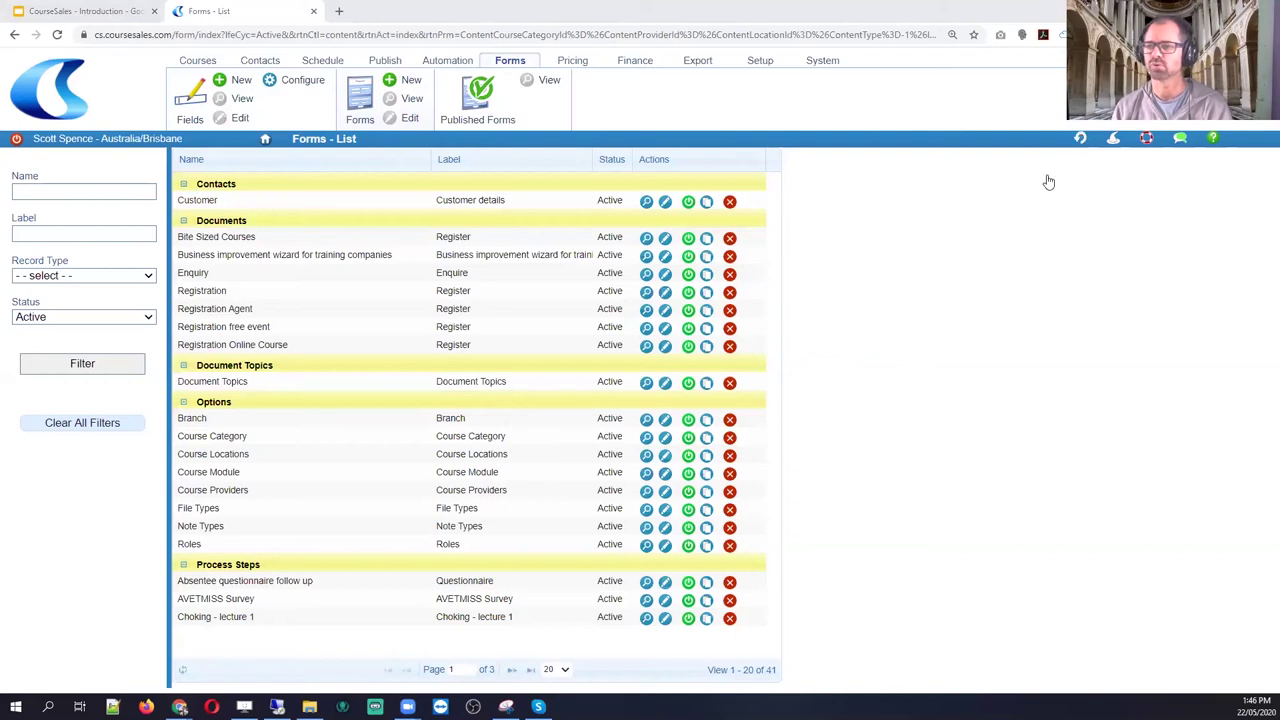
{"action": "left_click", "coordinate": [1080, 138]}
{"action": "left_click", "coordinate": [1024, 240]}
{"action": "left_click", "coordinate": [1014, 242]}
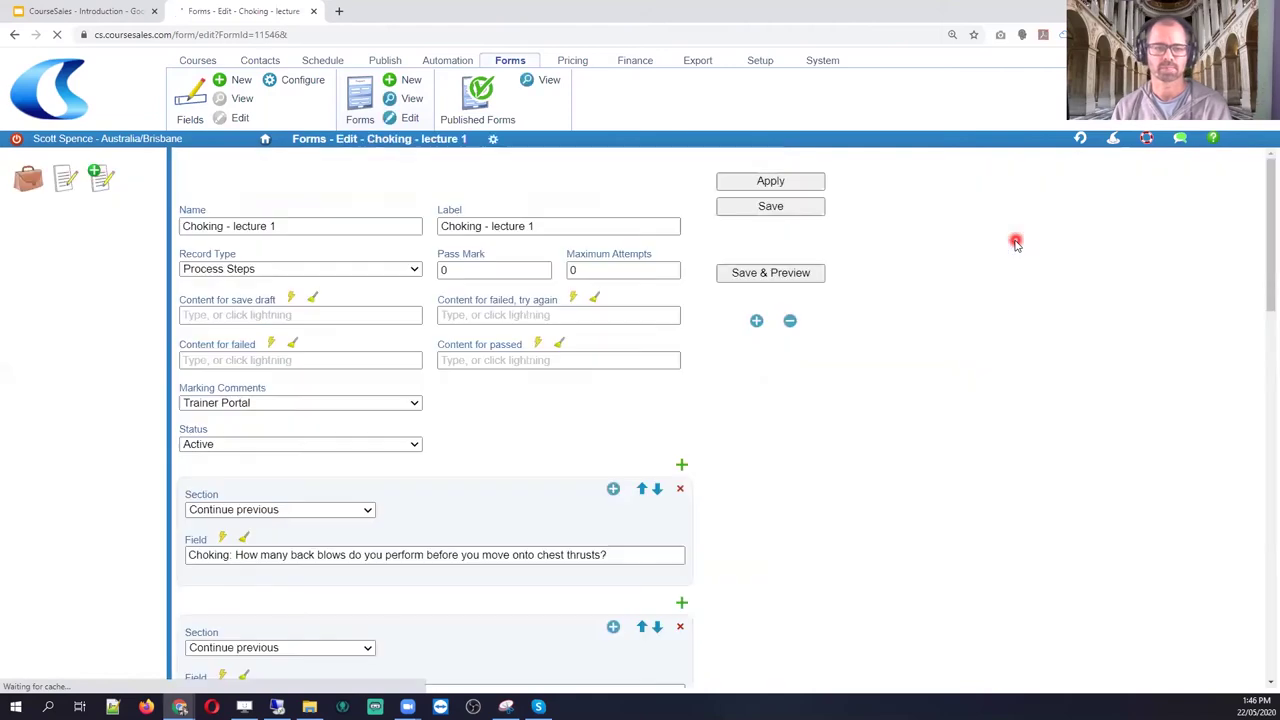
Insert a new entry above the first question of the form and assign it the field "Choking content (new)"
{"action": "left_click", "coordinate": [680, 464]}
{"action": "left_click", "coordinate": [680, 464]}
{"action": "left_click", "coordinate": [278, 560]}
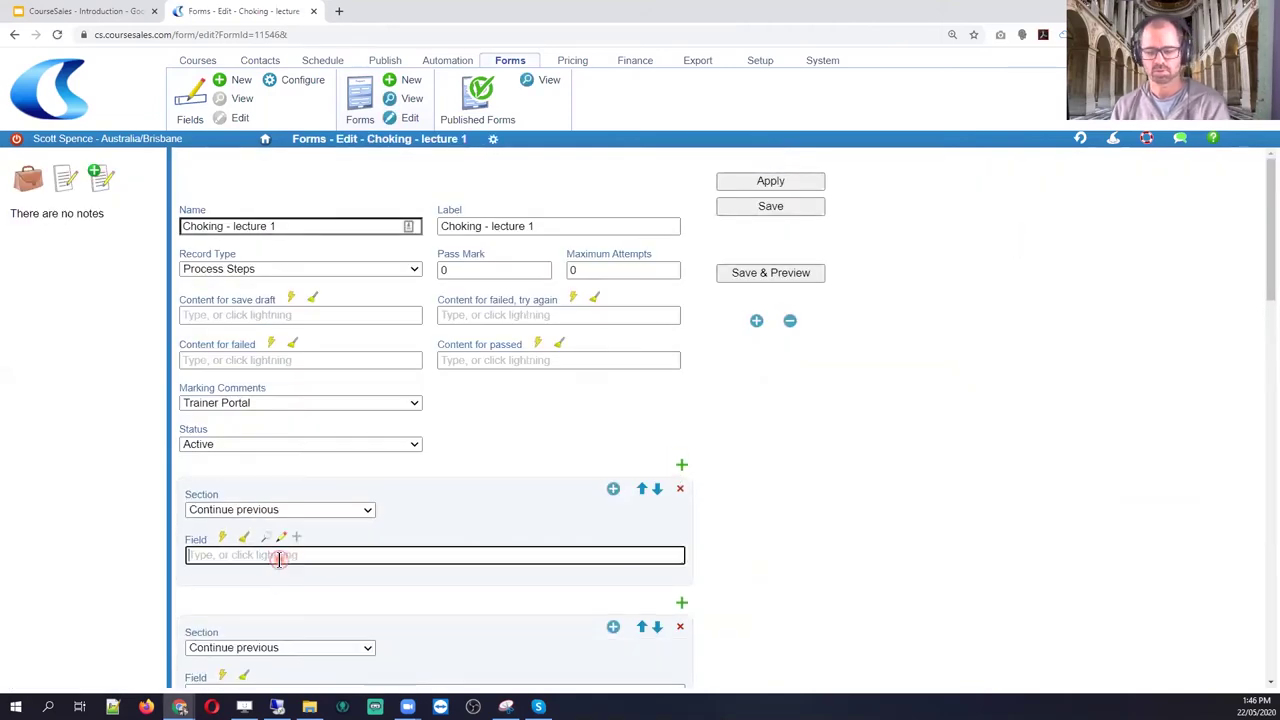
{"action": "type", "text": "Choking content (new)"}
{"action": "left_click", "coordinate": [272, 574]}
{"action": "left_click", "coordinate": [309, 578]}
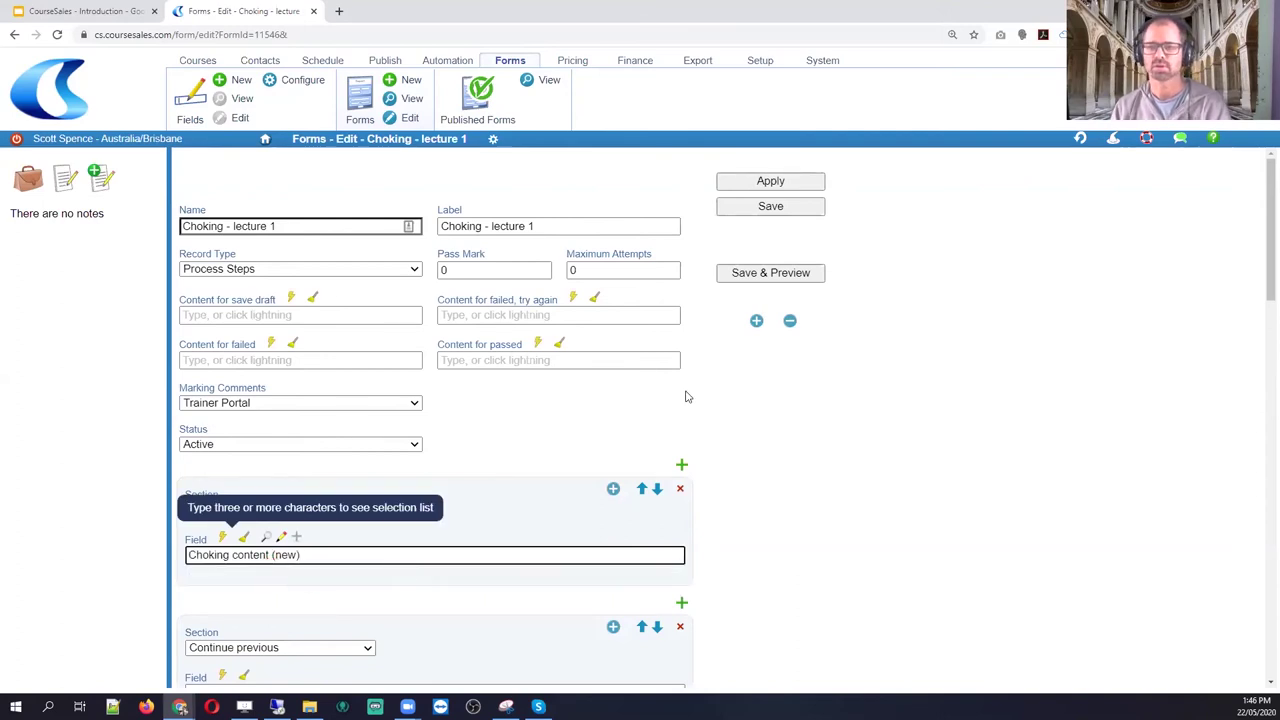
Save the Choking - lecture 1 form and open its publishing preview
{"action": "left_click", "coordinate": [801, 274]}
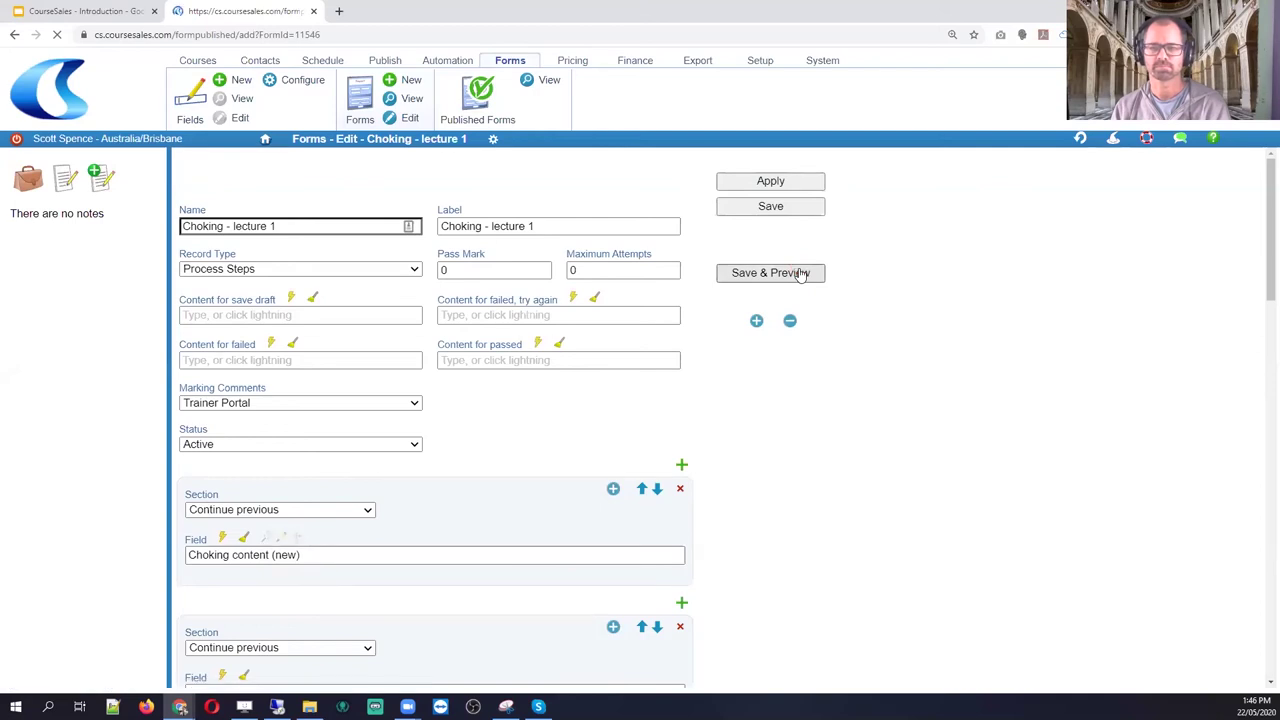
{"action": "left_click", "coordinate": [763, 278]}
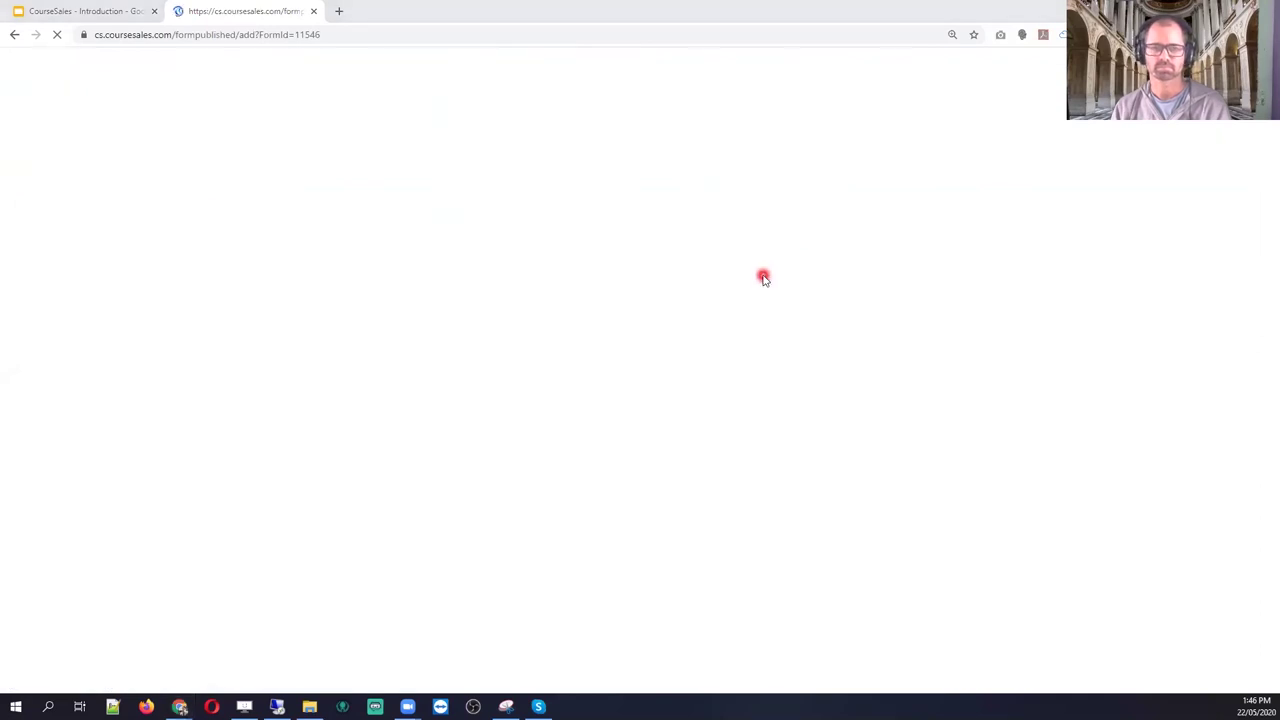
{"action": "left_click", "coordinate": [723, 394]}
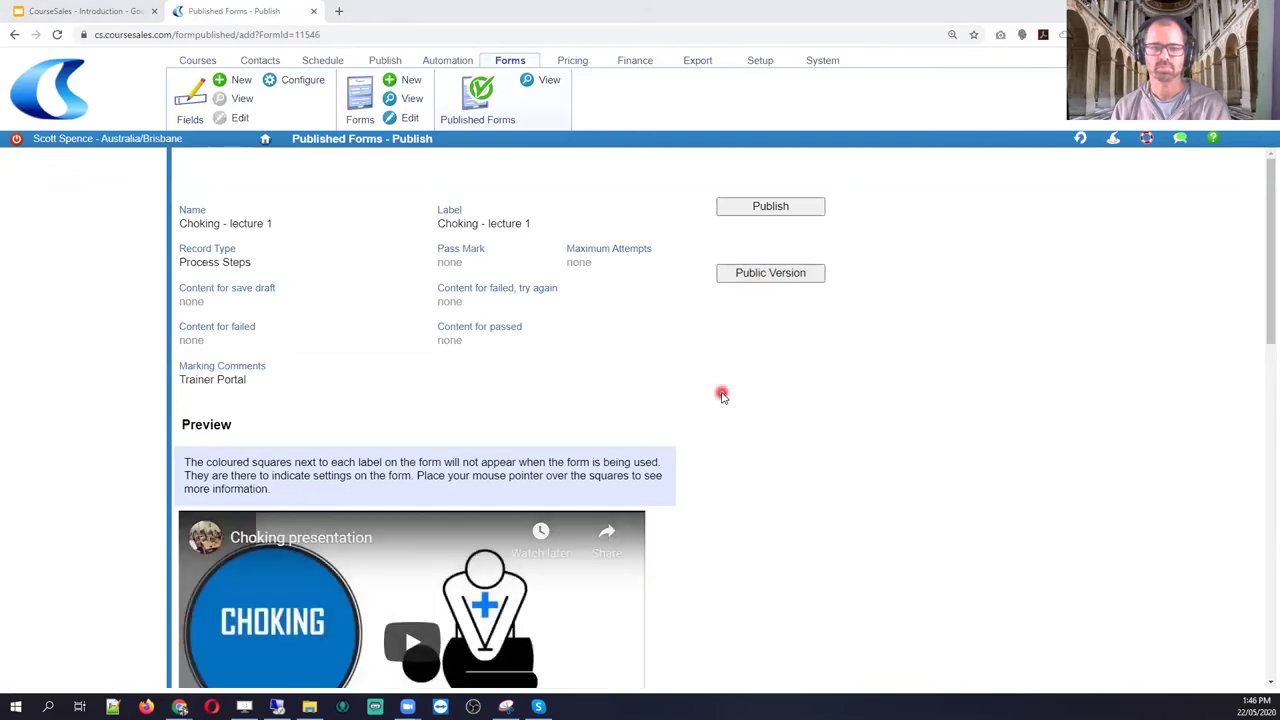
Check the video and questions in the preview, publish the Choking - lecture 1 form, and switch to the Google Slides presentation
{"action": "scroll", "coordinate": [722, 396], "scroll_direction": "down", "scroll_amount": 2}
{"action": "scroll", "coordinate": [722, 396], "scroll_direction": "down", "scroll_amount": 1}
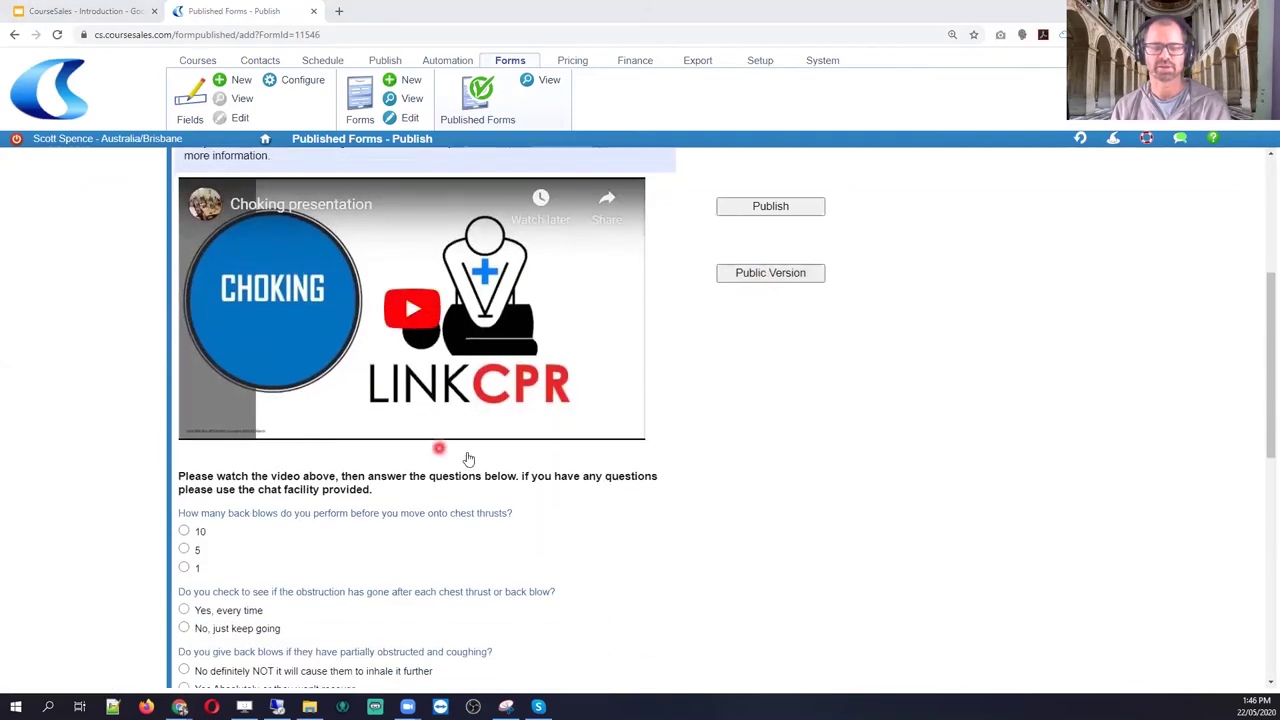
{"action": "left_click", "coordinate": [524, 378]}
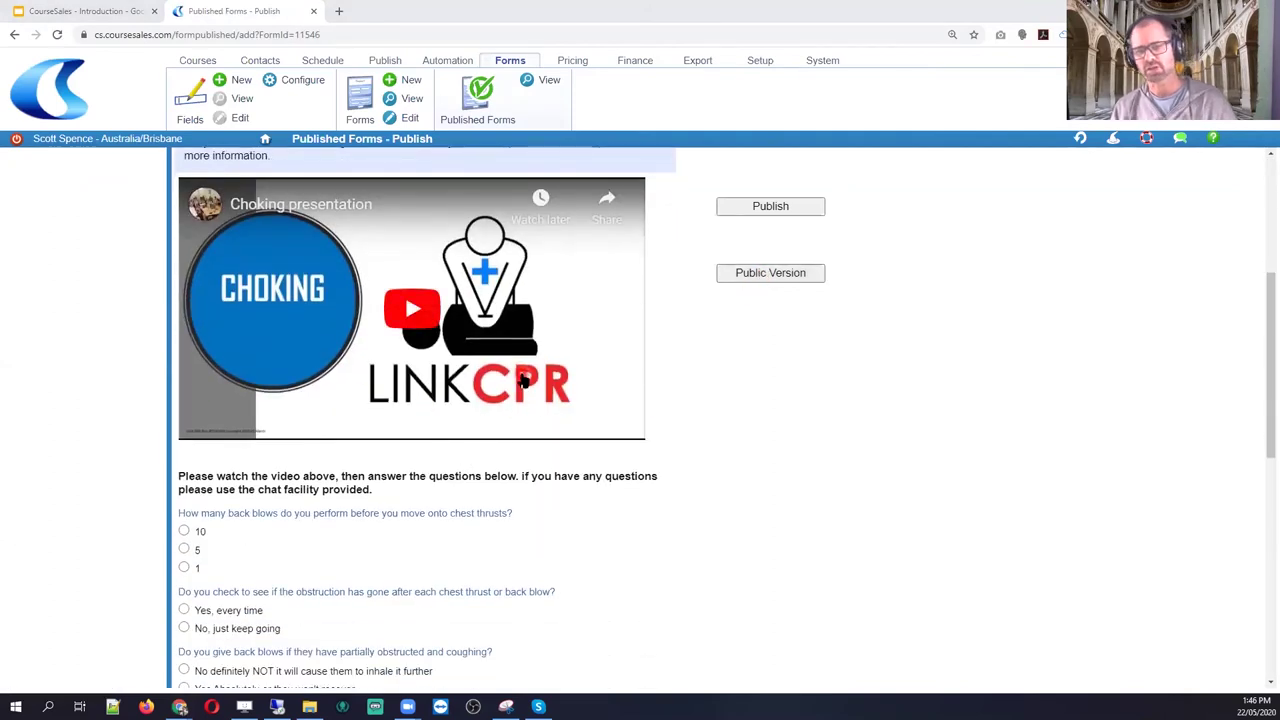
{"action": "left_click", "coordinate": [711, 374]}
{"action": "left_click", "coordinate": [767, 454]}
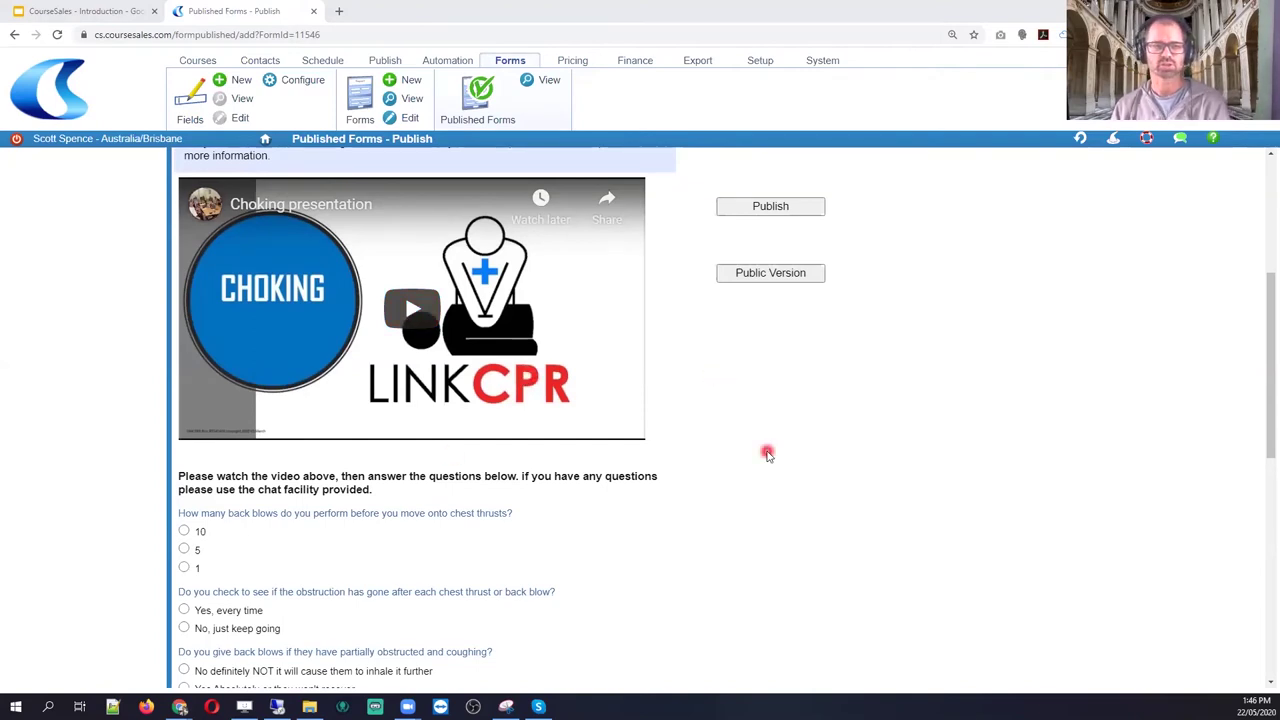
{"action": "scroll", "coordinate": [767, 454], "scroll_direction": "up", "scroll_amount": 1}
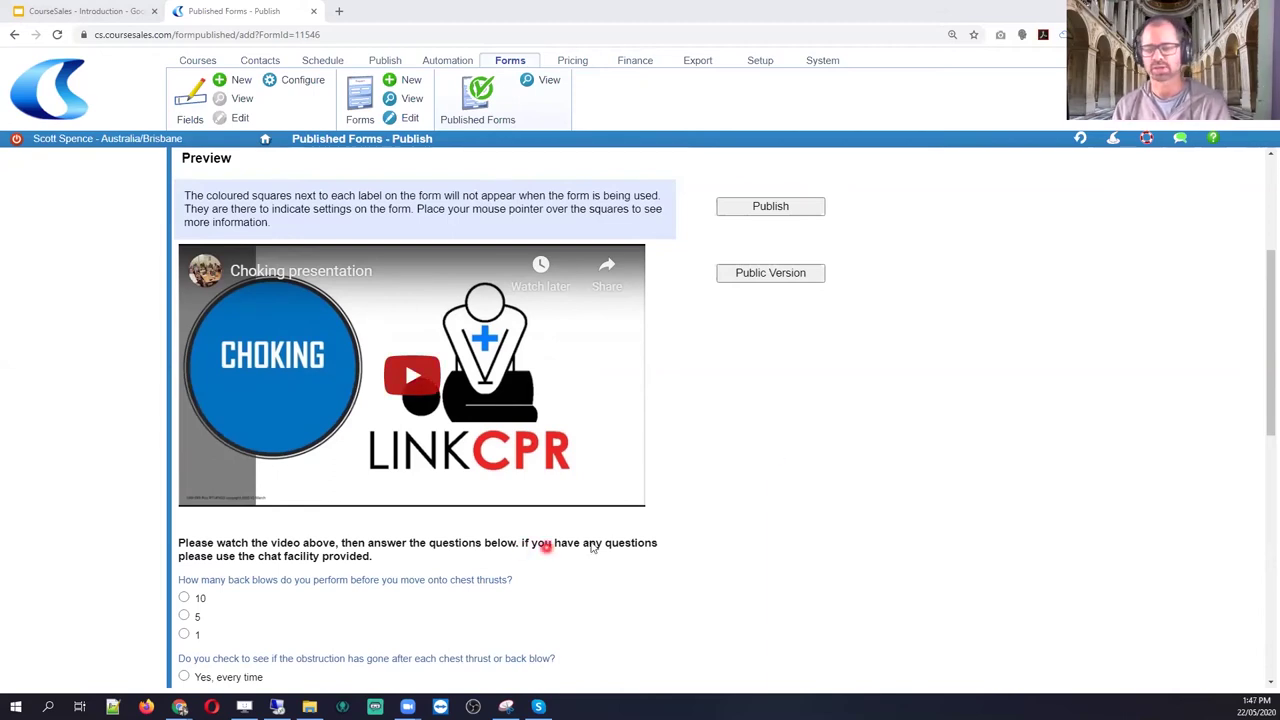
{"action": "scroll", "coordinate": [815, 352], "scroll_direction": "up", "scroll_amount": 1}
{"action": "scroll", "coordinate": [815, 352], "scroll_direction": "up", "scroll_amount": 2}
{"action": "left_click", "coordinate": [788, 214]}
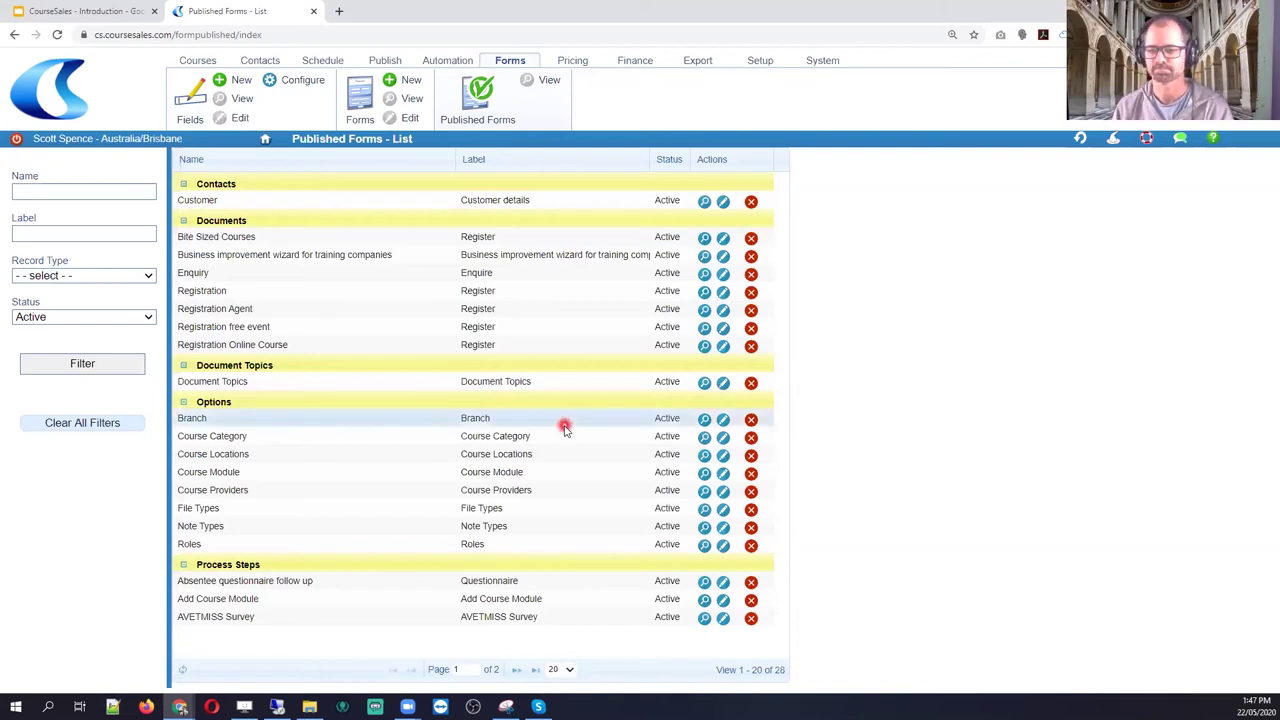
{"action": "left_click", "coordinate": [98, 10]}
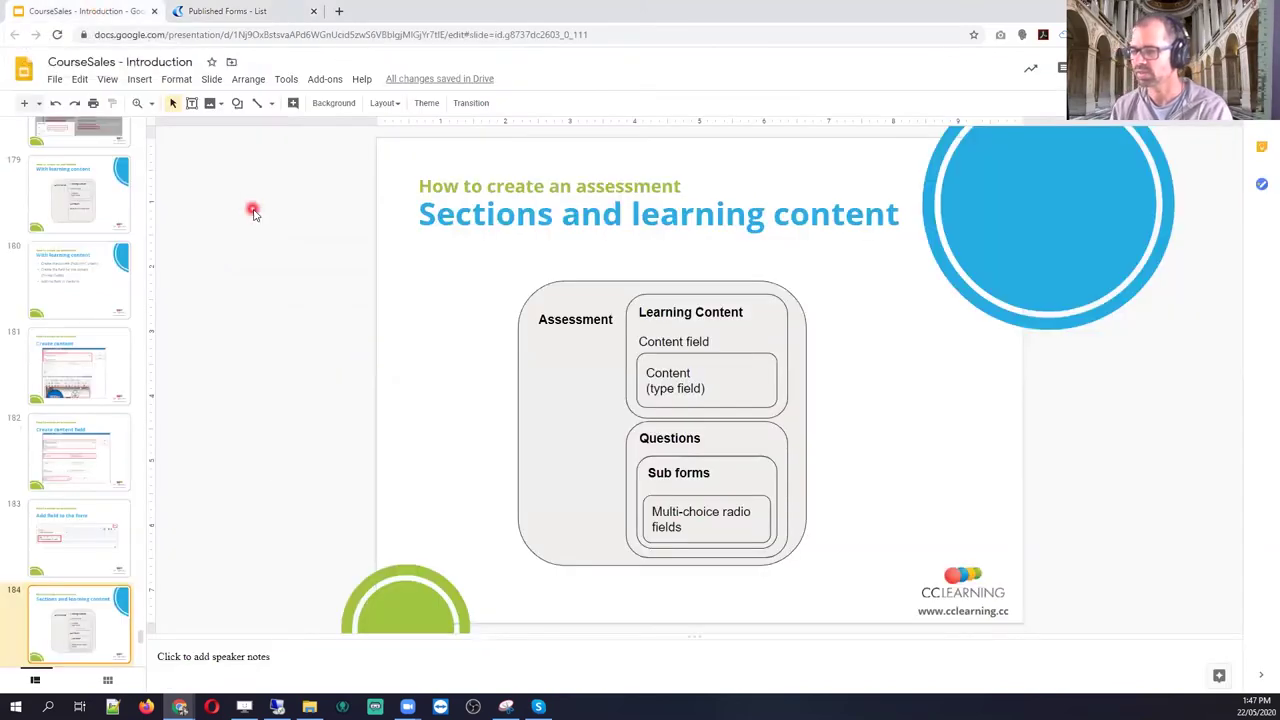
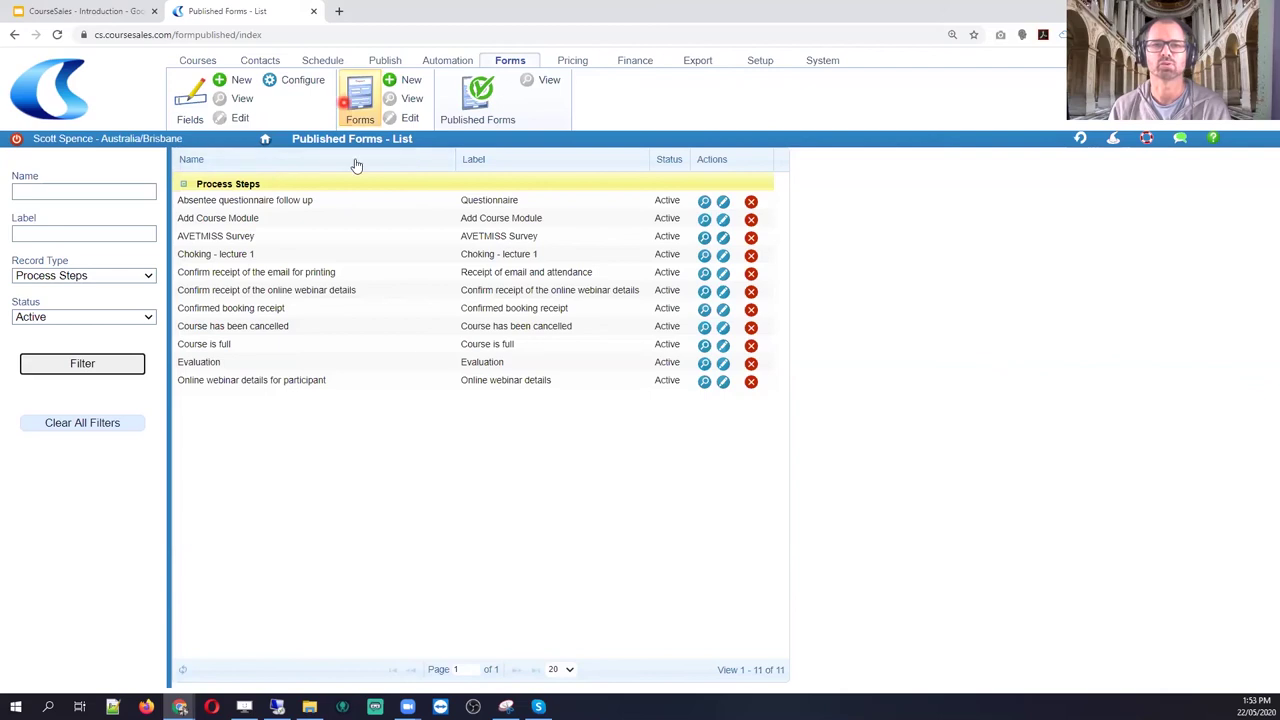
Open the list of forms and filter it to the record type Process Steps
{"action": "left_click", "coordinate": [364, 101]}
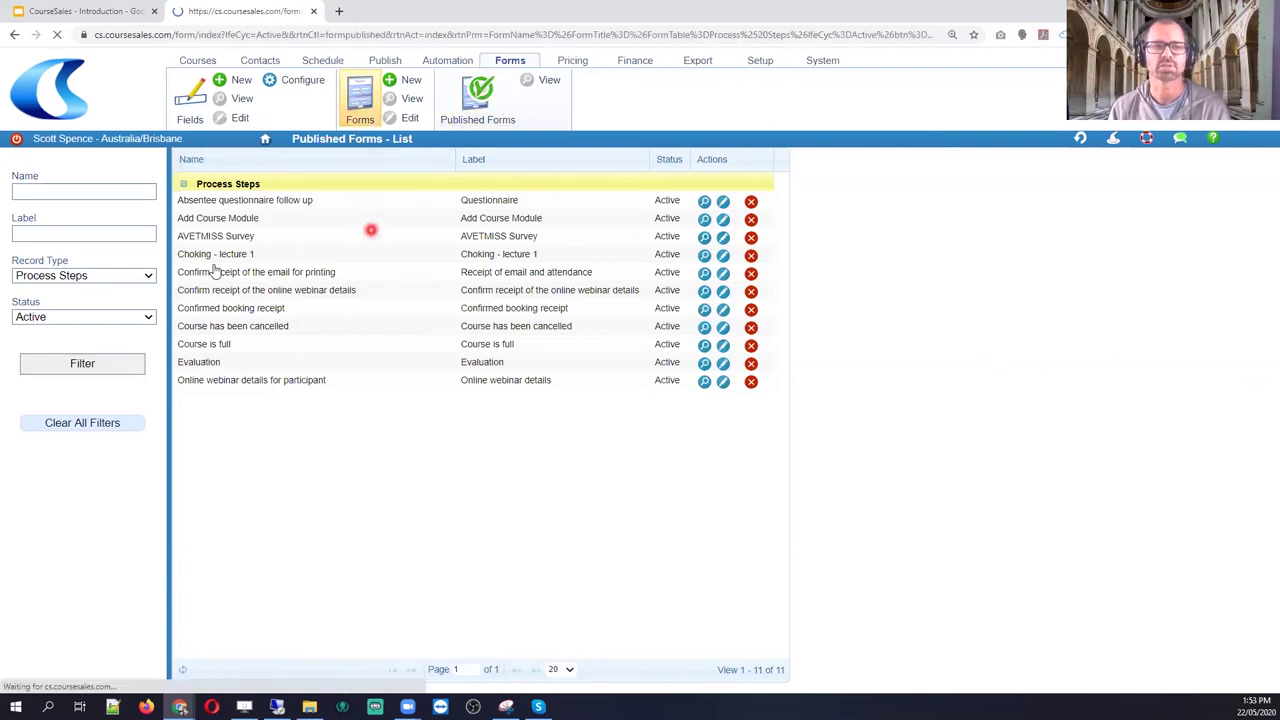
{"action": "left_click", "coordinate": [90, 276]}
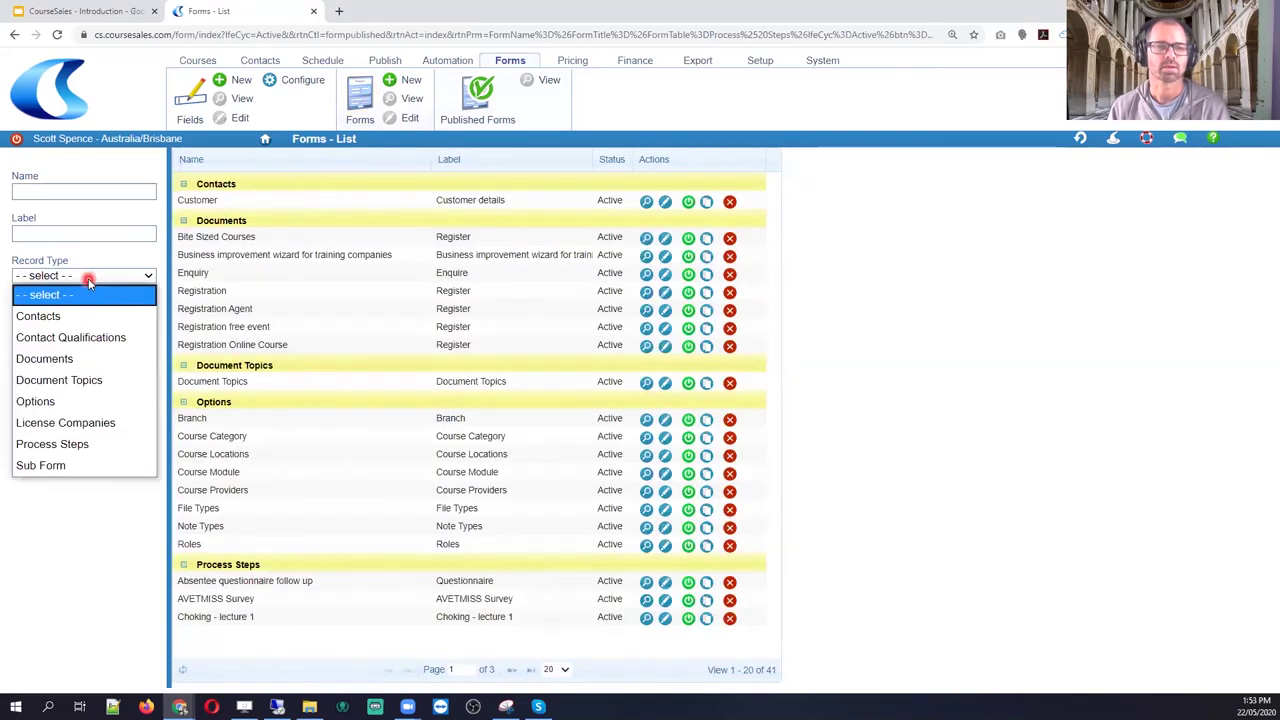
{"action": "left_click", "coordinate": [104, 444]}
{"action": "left_click", "coordinate": [102, 365]}
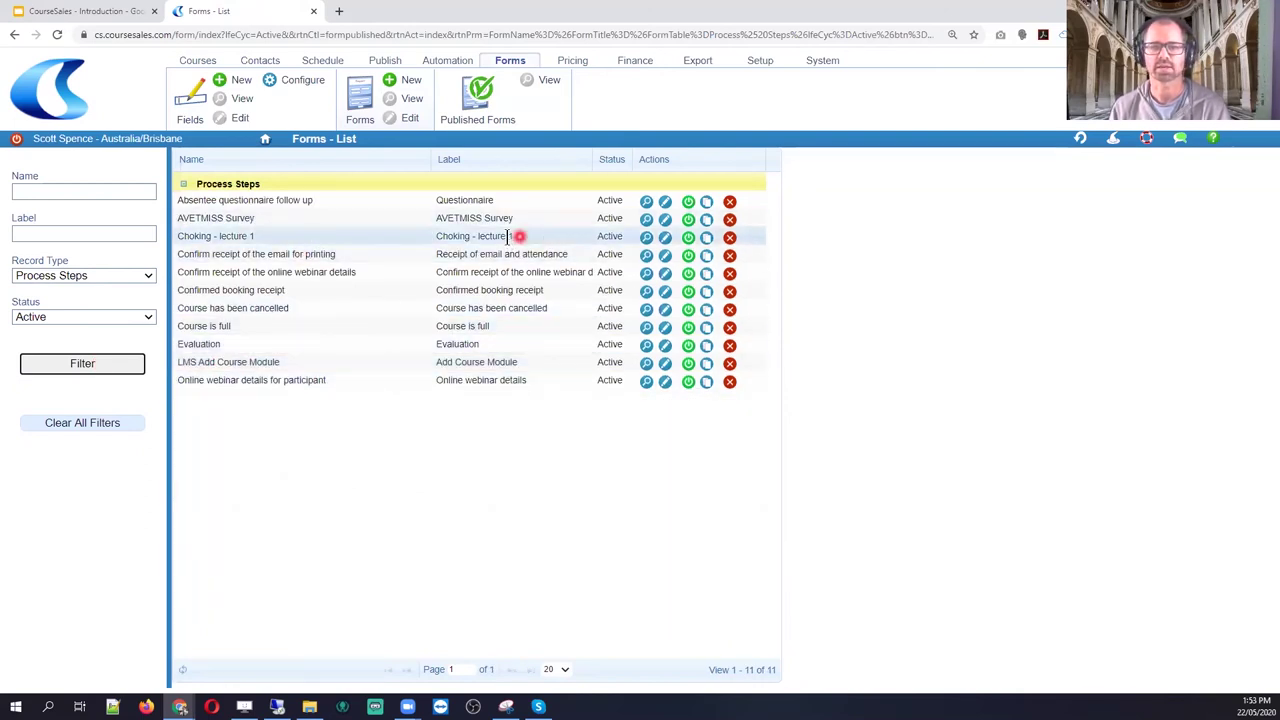
Duplicate the Choking - lecture 1 form and set the copy's name and label to "Choking - lecture 2"
{"action": "left_click", "coordinate": [707, 242]}
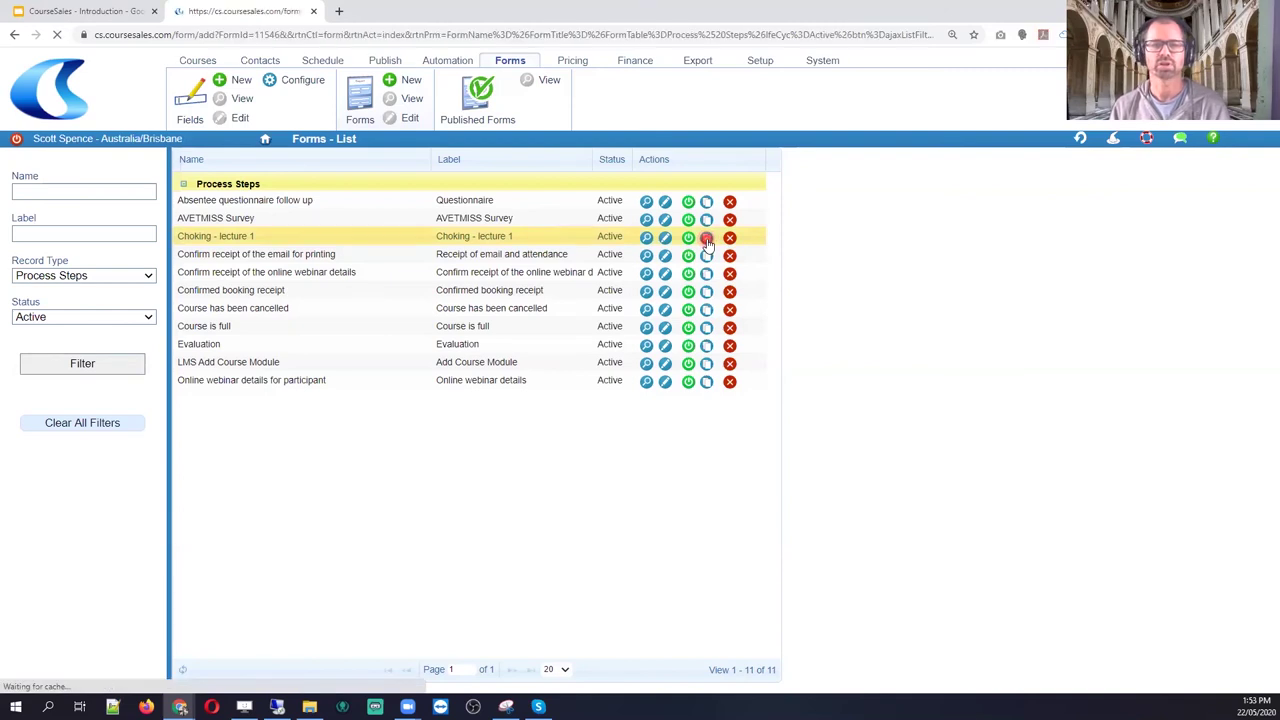
{"action": "left_click", "coordinate": [286, 226]}
{"action": "type", "text": "2"}
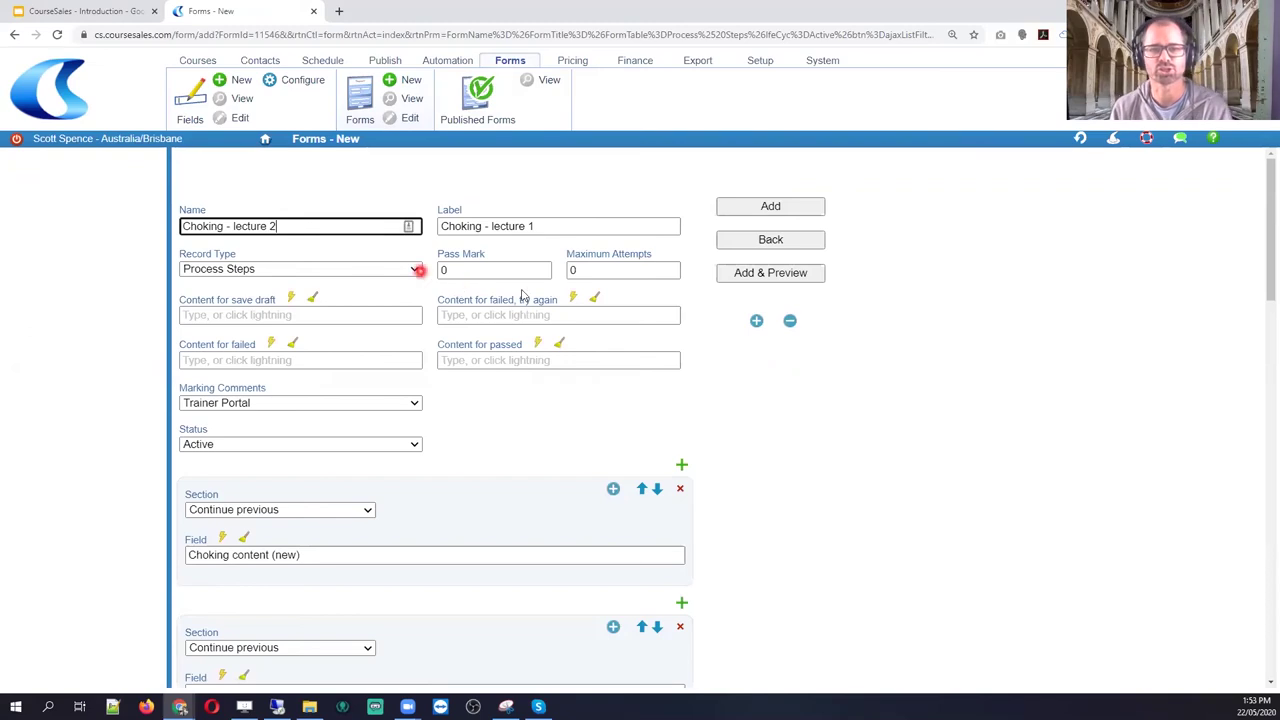
{"action": "left_click", "coordinate": [548, 224]}
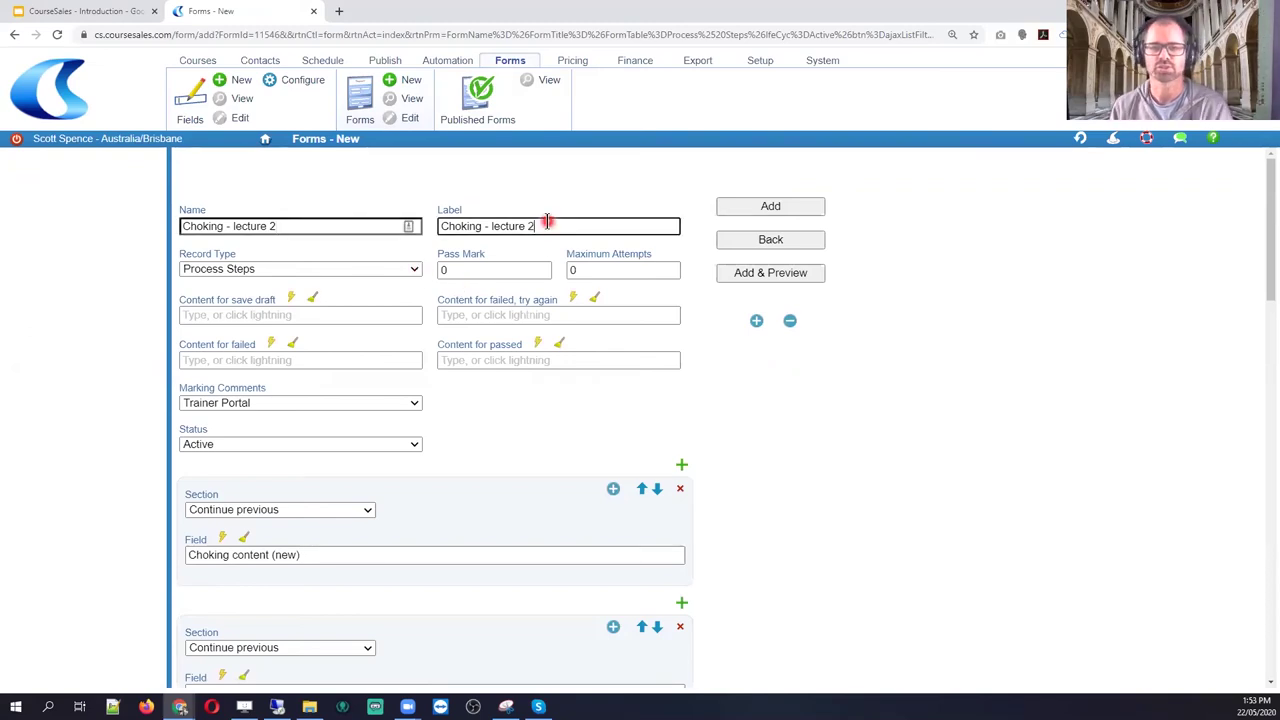
{"action": "scroll", "coordinate": [485, 428], "scroll_direction": "down", "scroll_amount": 1}
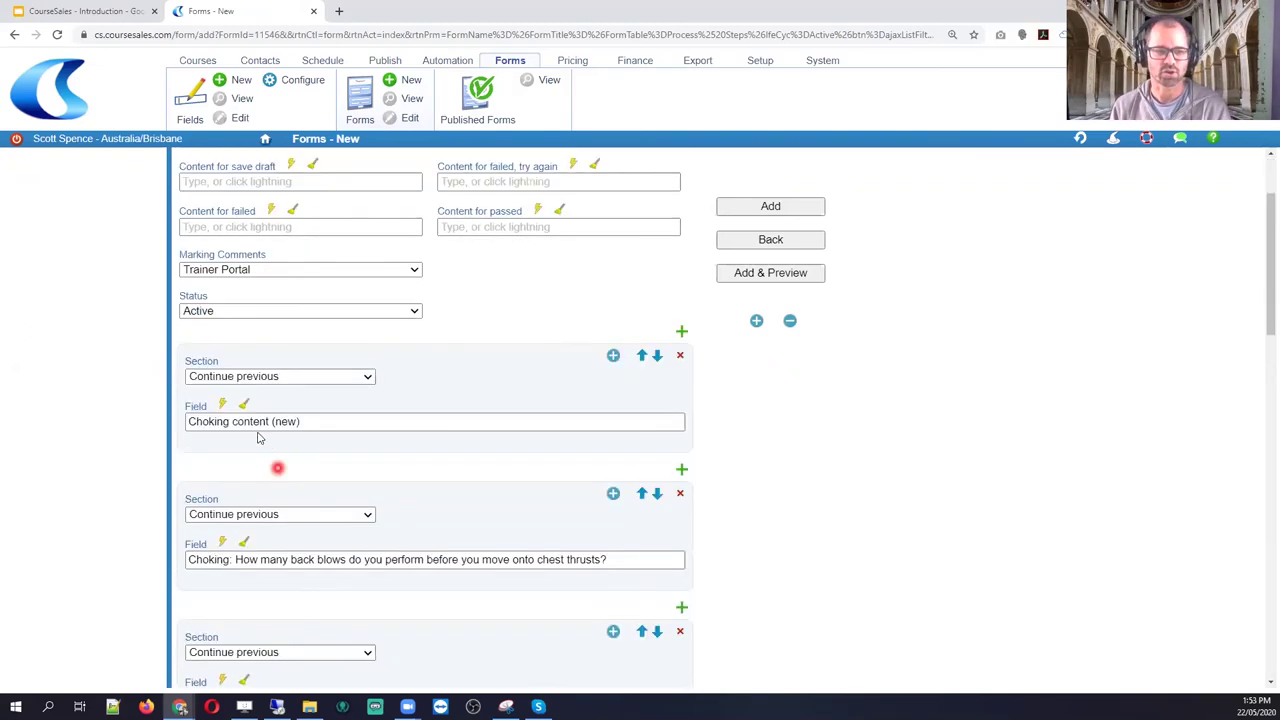
{"action": "scroll", "coordinate": [531, 470], "scroll_direction": "up", "scroll_amount": 1}
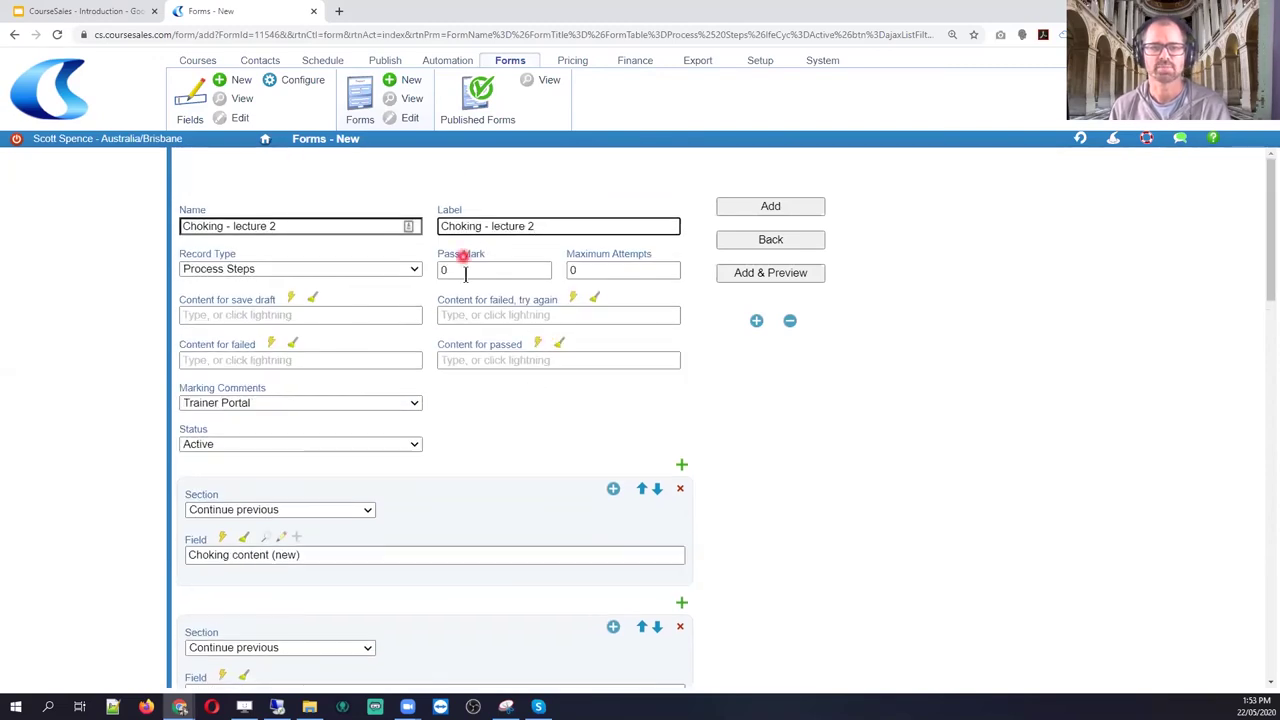
Set the copied form's record type to Sub Form, look over its fields, and add the form
{"action": "left_click", "coordinate": [285, 268]}
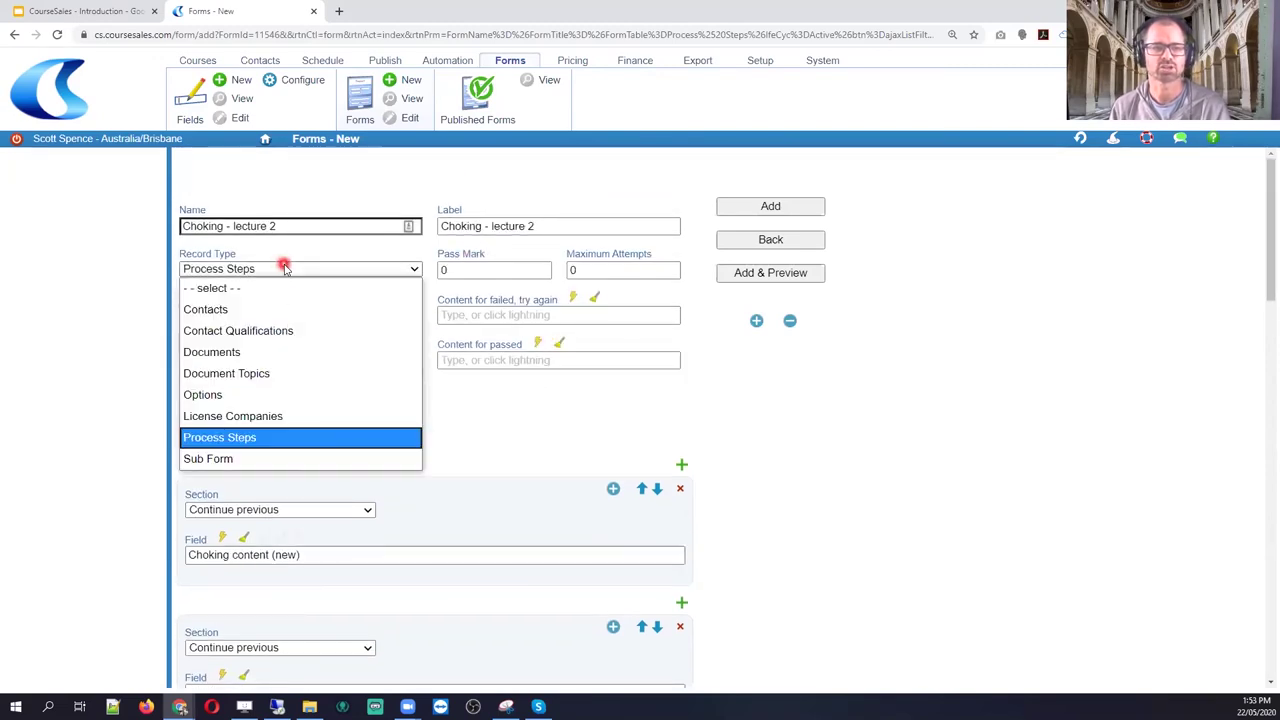
{"action": "left_click", "coordinate": [268, 459]}
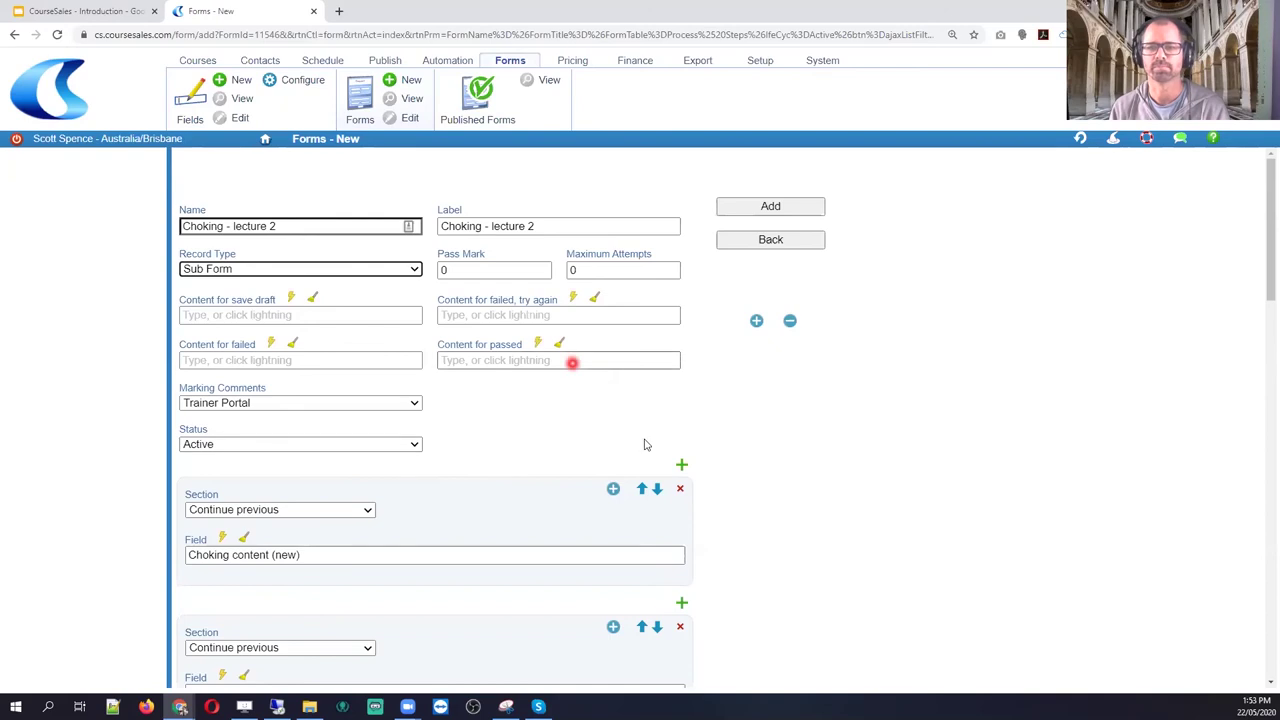
{"action": "scroll", "coordinate": [645, 444], "scroll_direction": "down", "scroll_amount": 4}
{"action": "scroll", "coordinate": [645, 444], "scroll_direction": "up", "scroll_amount": 2}
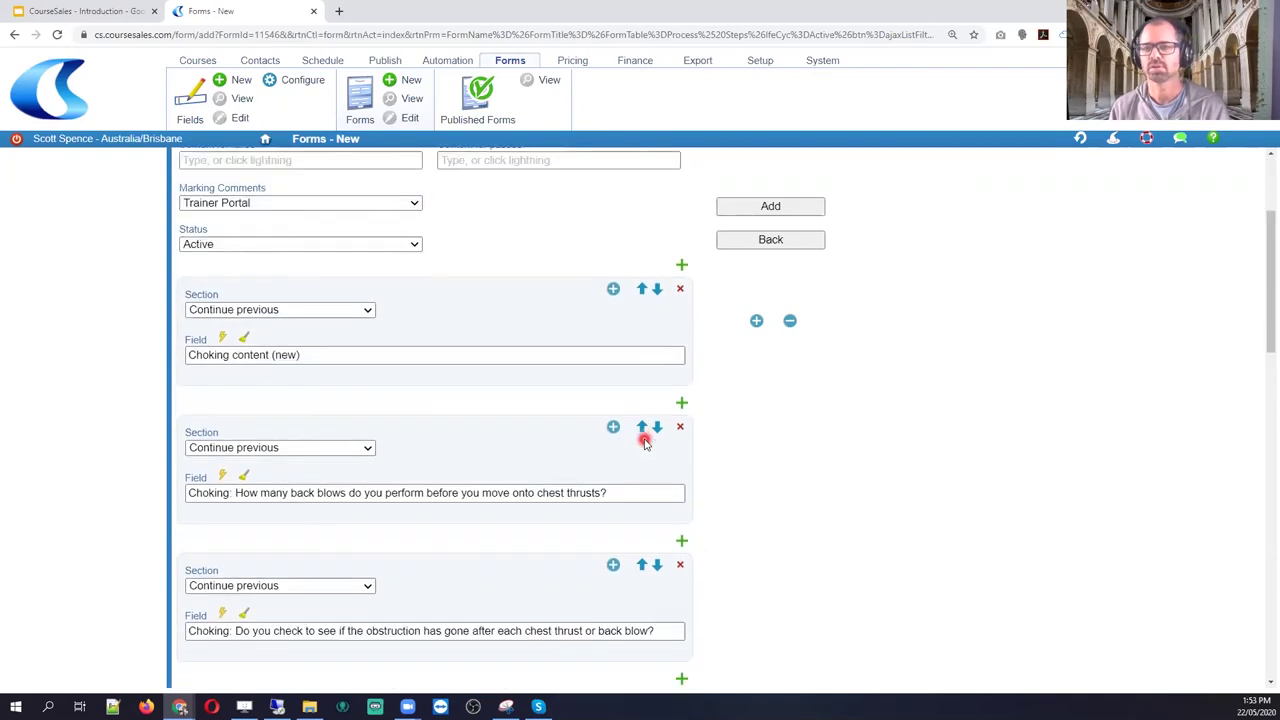
{"action": "scroll", "coordinate": [645, 444], "scroll_direction": "up", "scroll_amount": 2}
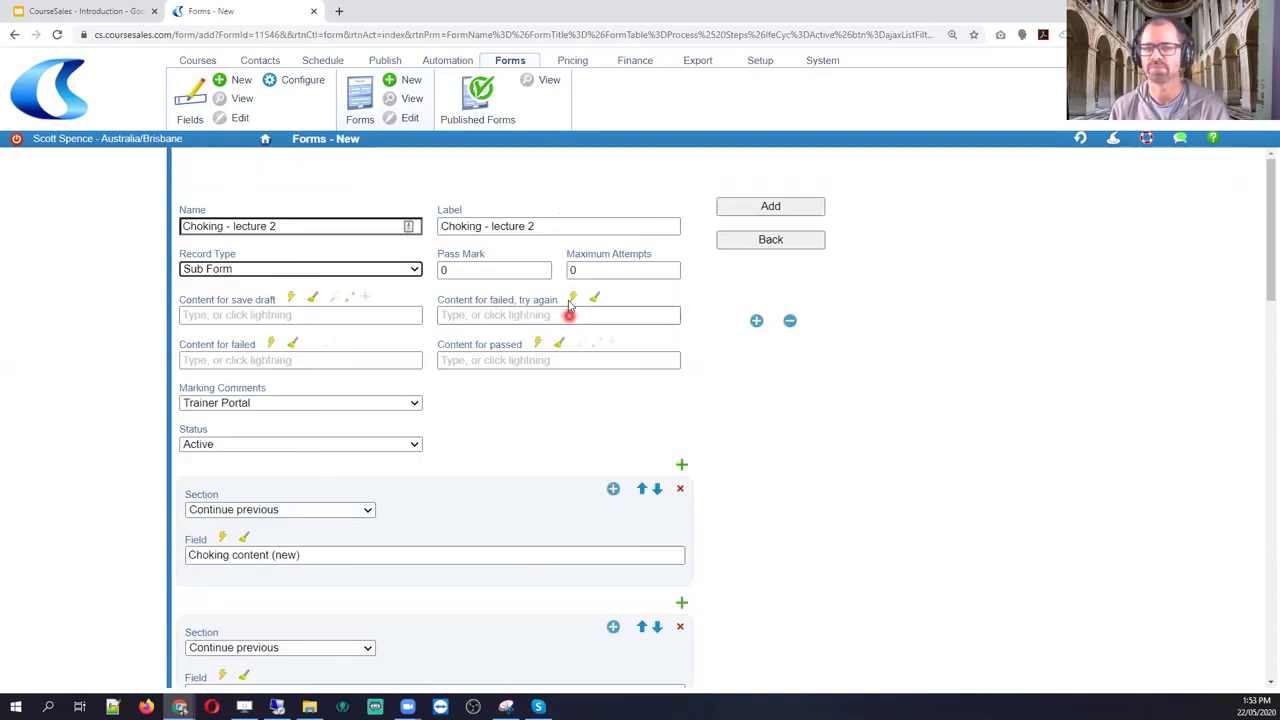
{"action": "scroll", "coordinate": [571, 441], "scroll_direction": "down", "scroll_amount": 2}
{"action": "scroll", "coordinate": [571, 441], "scroll_direction": "down", "scroll_amount": 15}
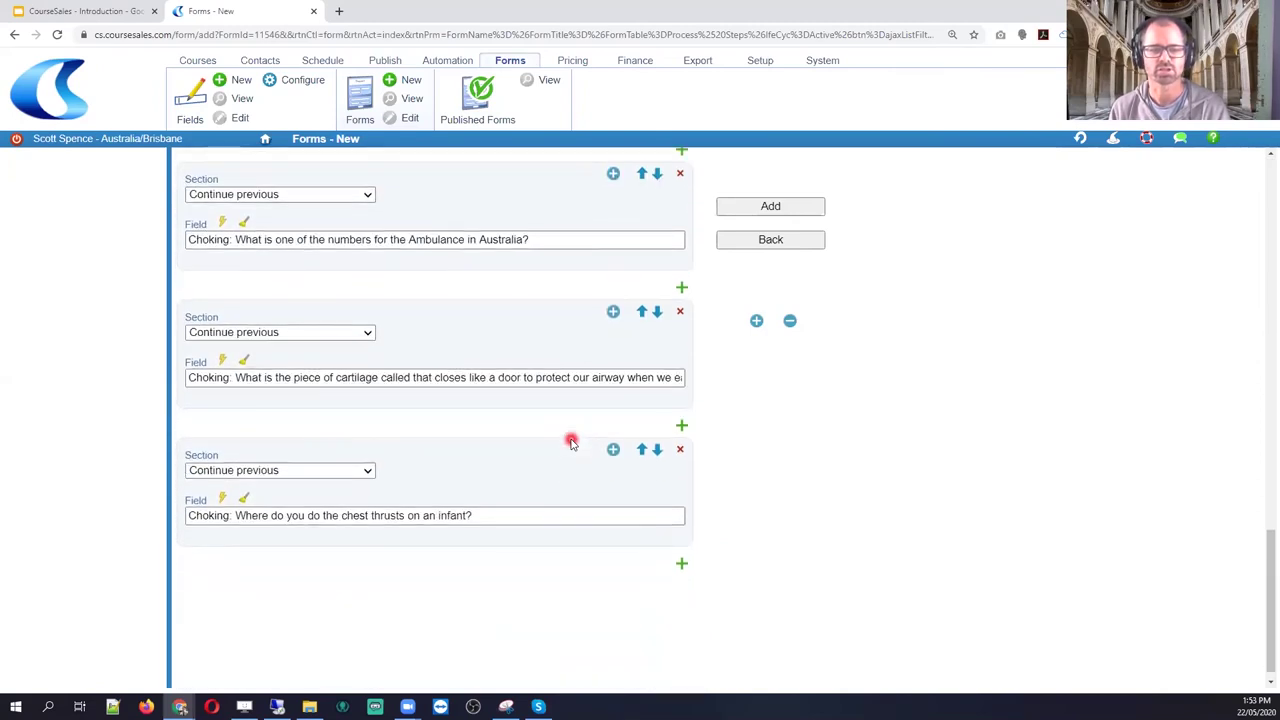
{"action": "scroll", "coordinate": [571, 441], "scroll_direction": "up", "scroll_amount": 15}
{"action": "left_click", "coordinate": [773, 206]}
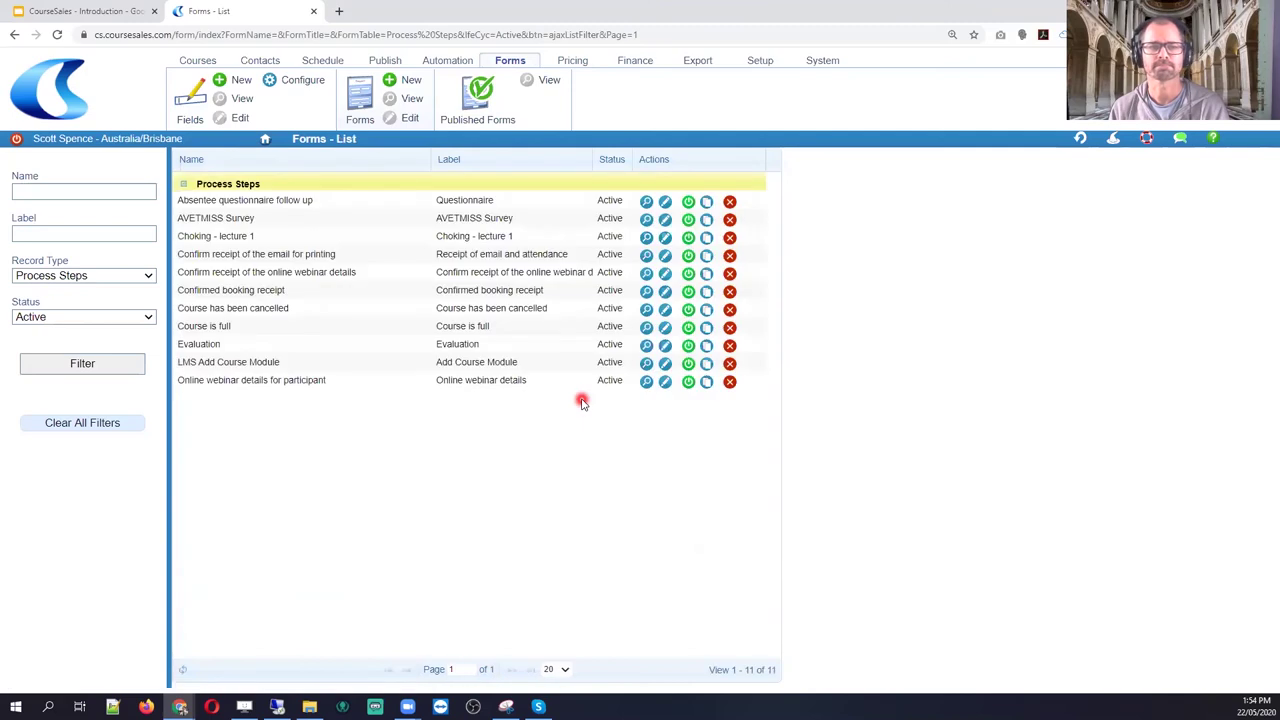
Filter the list of forms to the record type Sub Form
{"action": "left_click", "coordinate": [90, 275]}
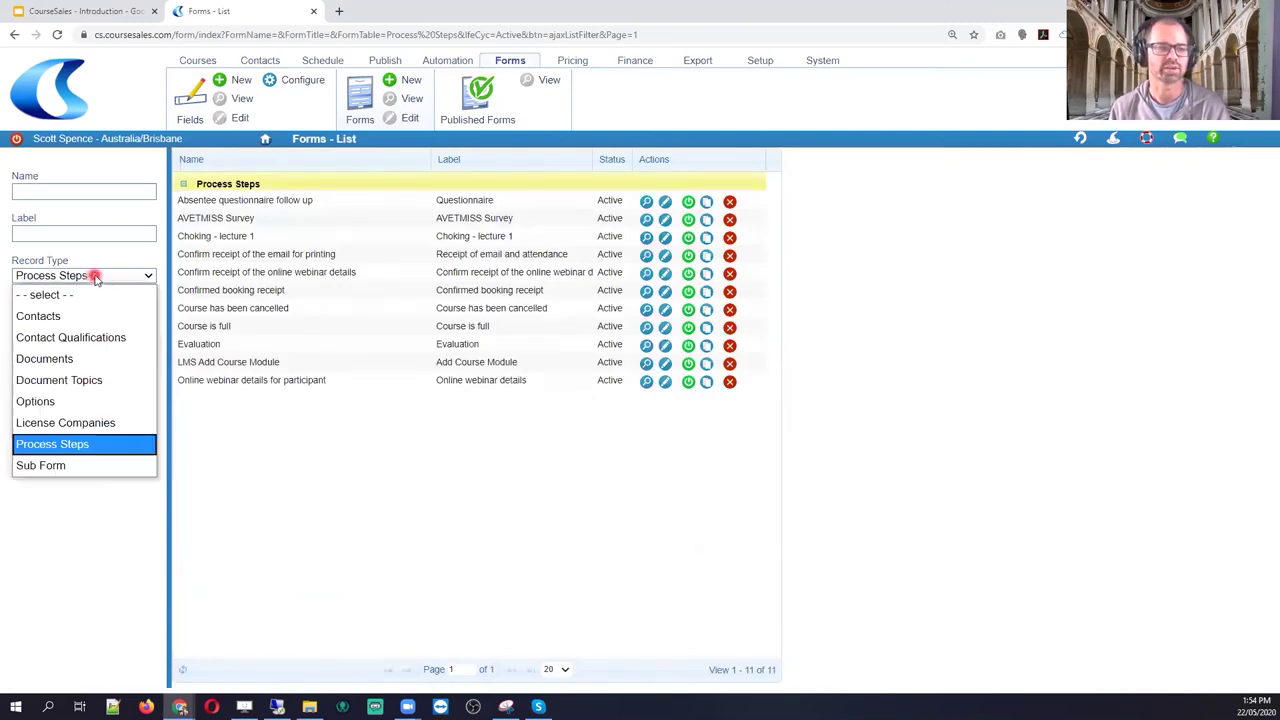
{"action": "left_click", "coordinate": [72, 465]}
{"action": "left_click", "coordinate": [86, 364]}
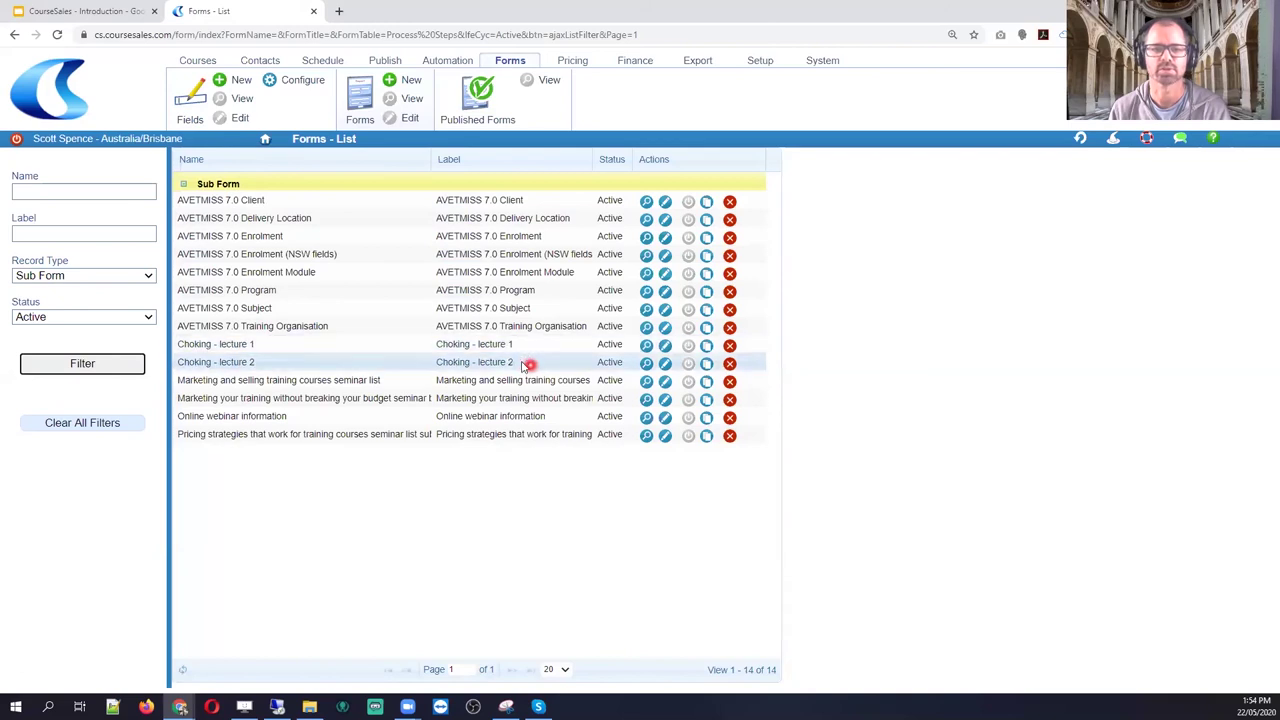
Open the list of fields and filter it by the name "subform"
{"action": "left_click", "coordinate": [193, 108]}
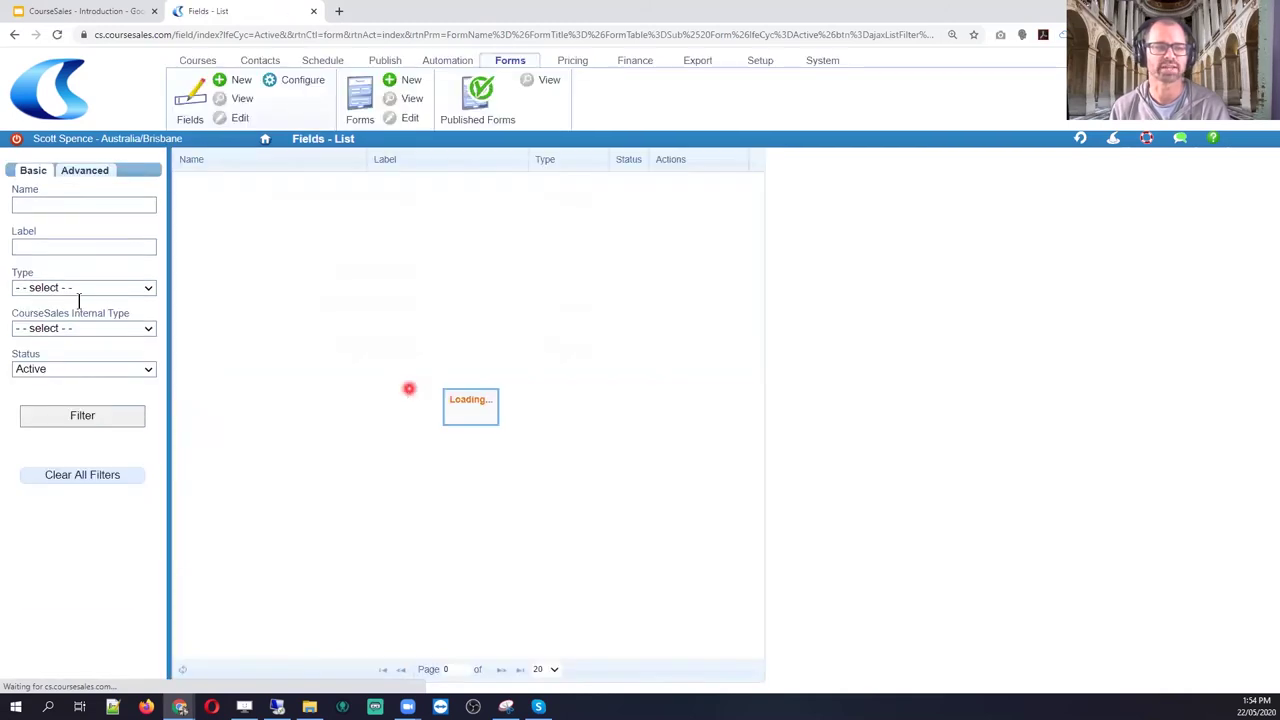
{"action": "left_click", "coordinate": [49, 208]}
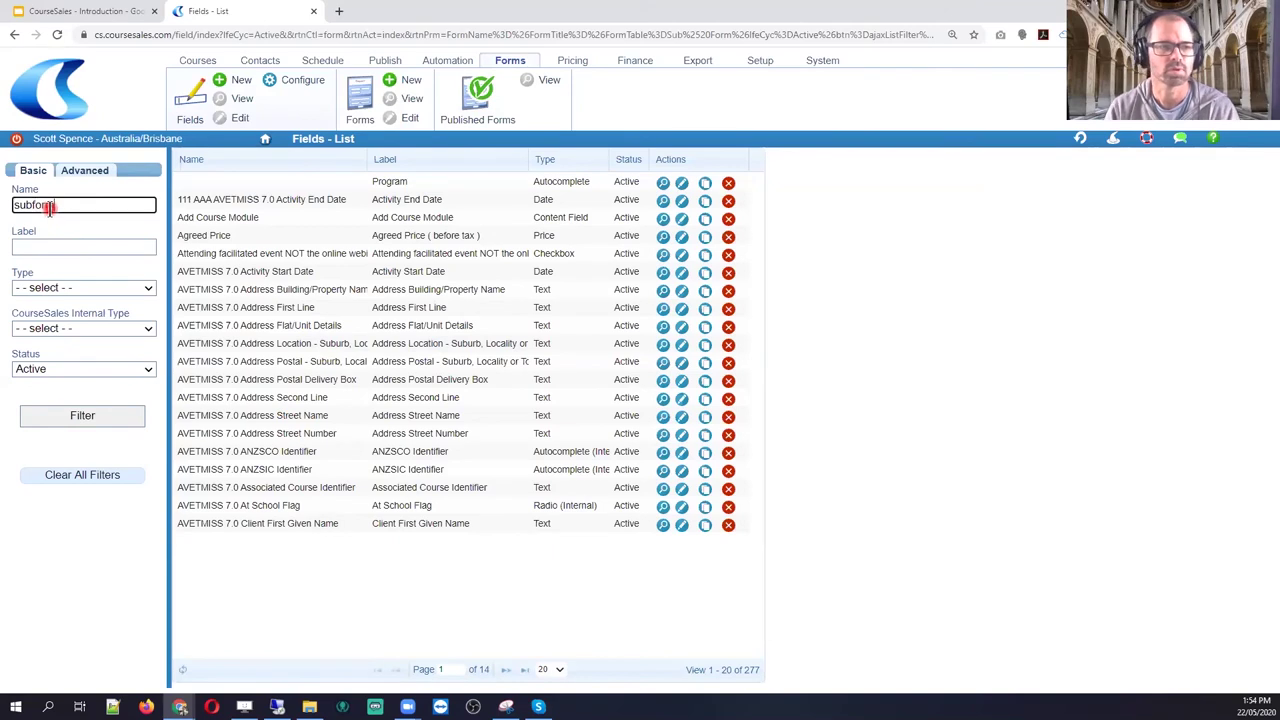
{"action": "left_click", "coordinate": [84, 416]}
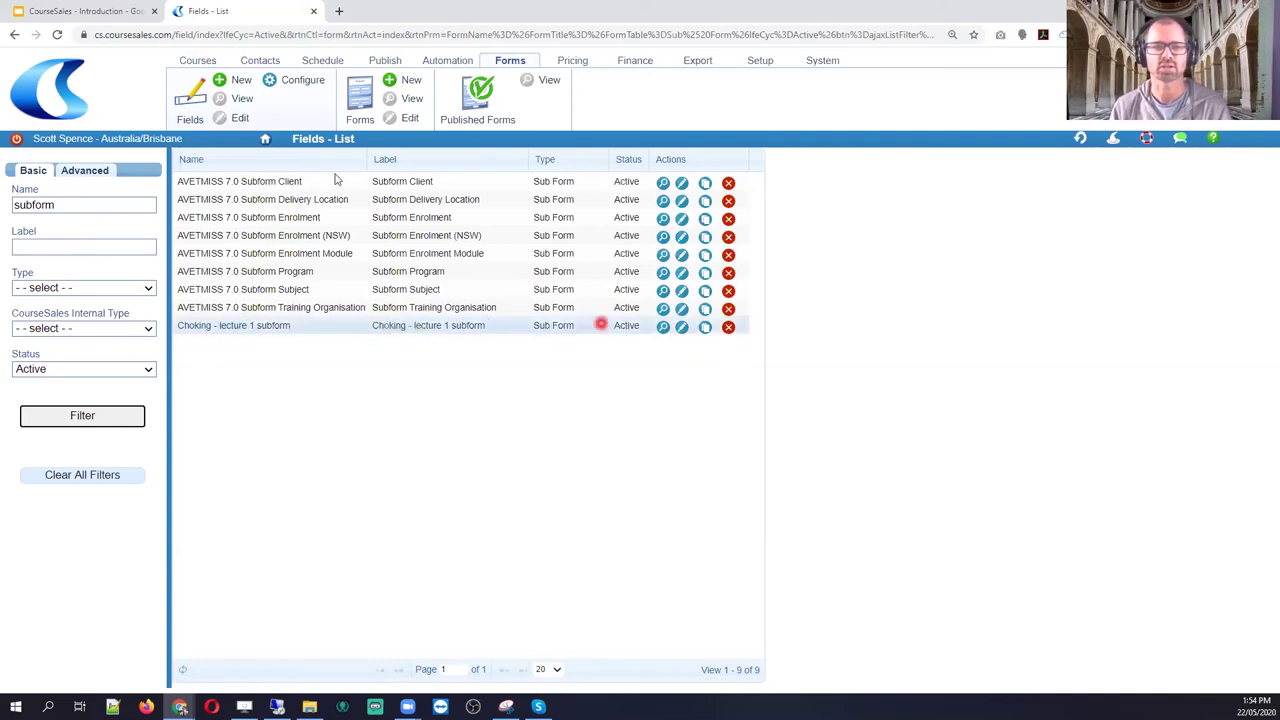
Start a new field of type Sub Form and assign it the sub form "Choking - lecture 2"
{"action": "left_click", "coordinate": [229, 87]}
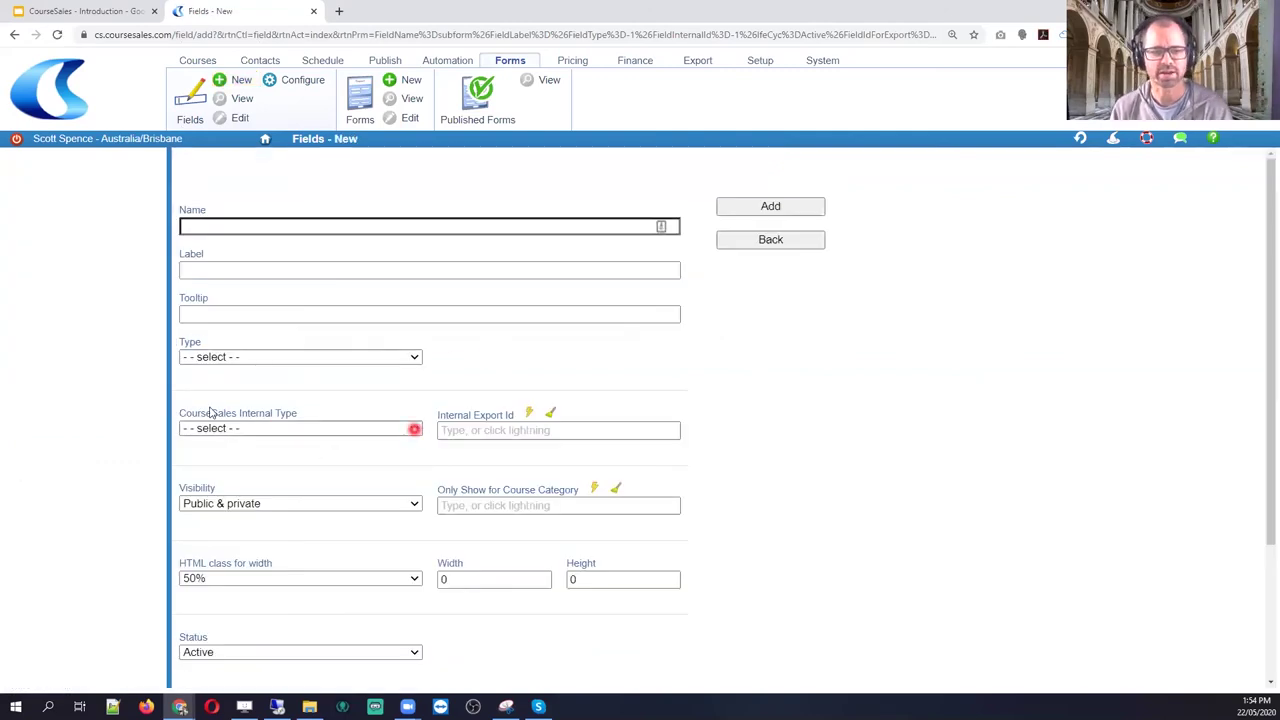
{"action": "left_click", "coordinate": [261, 430]}
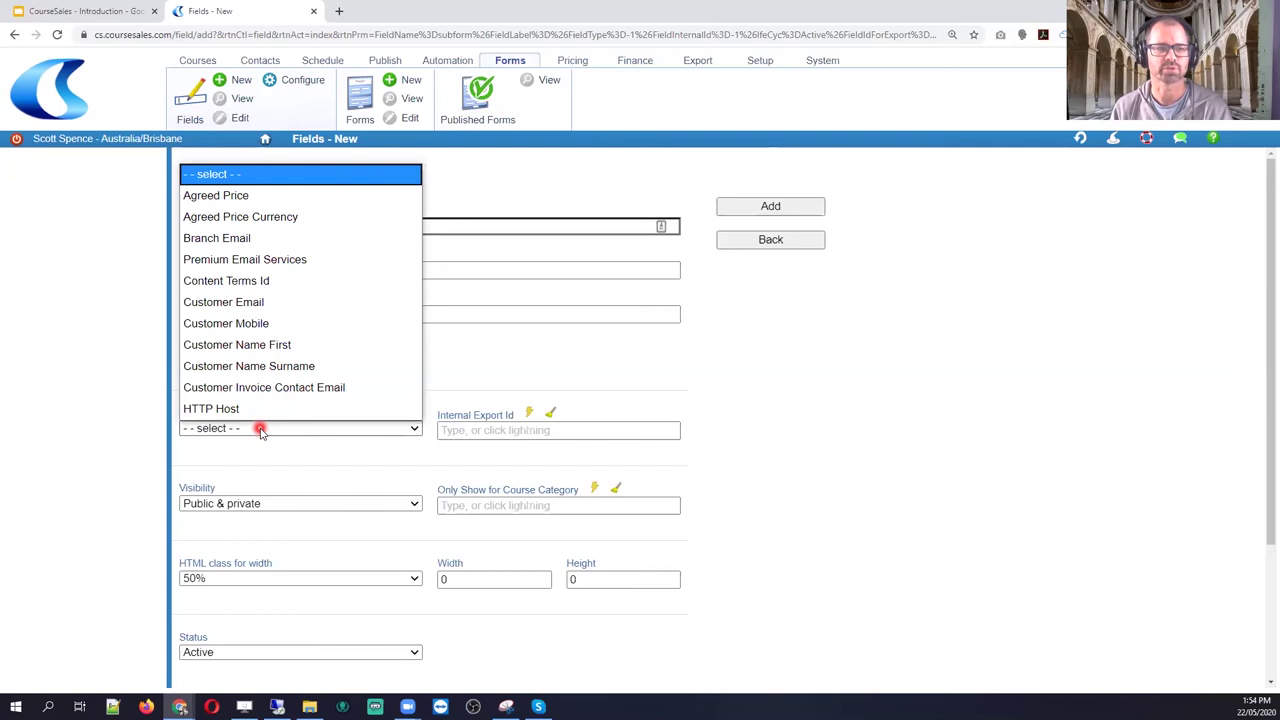
{"action": "left_click", "coordinate": [261, 430]}
{"action": "left_click", "coordinate": [260, 358]}
{"action": "scroll", "coordinate": [309, 274], "scroll_direction": "down", "scroll_amount": 5}
{"action": "left_click", "coordinate": [243, 339]}
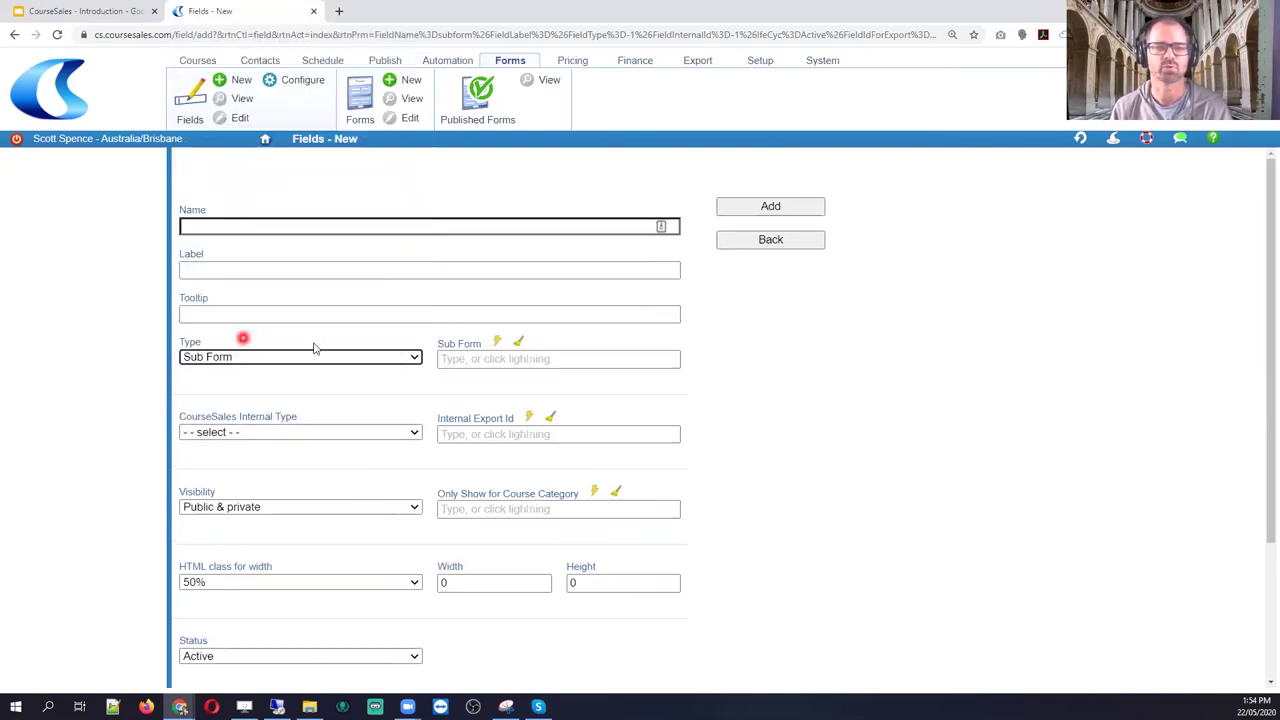
{"action": "left_click", "coordinate": [499, 343]}
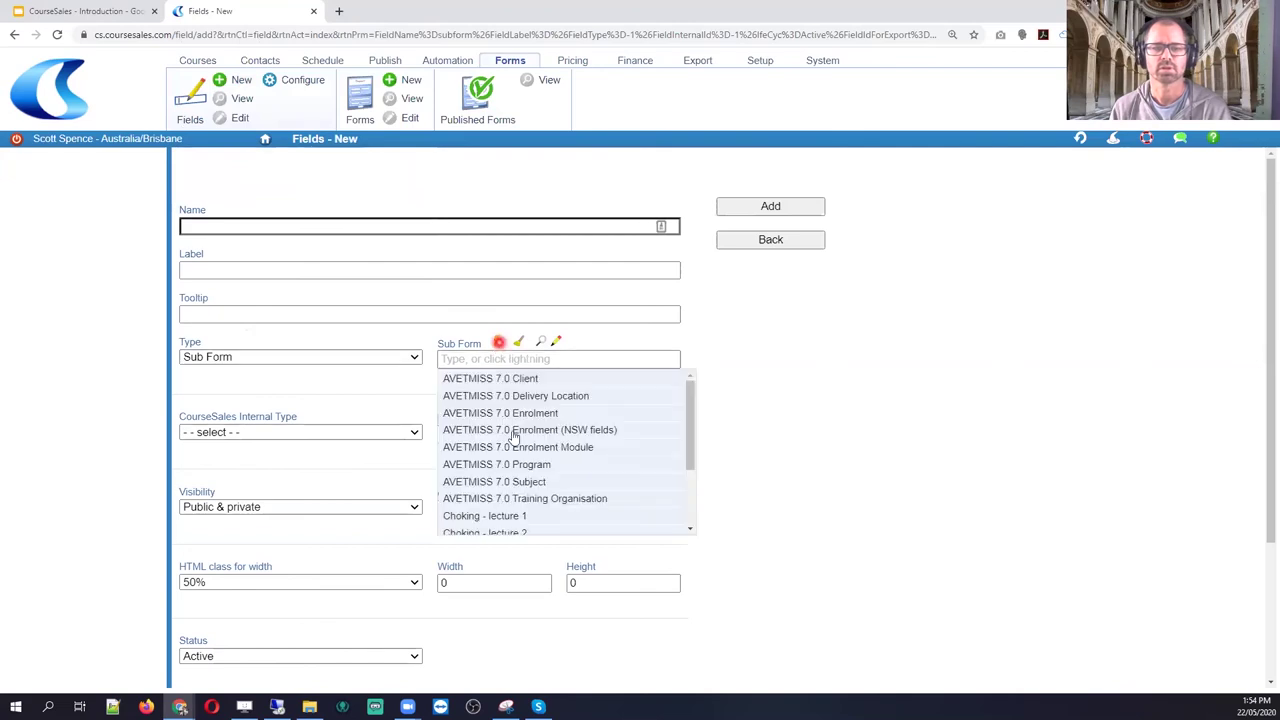
{"action": "scroll", "coordinate": [512, 484], "scroll_direction": "down", "scroll_amount": 2}
{"action": "left_click", "coordinate": [507, 473]}
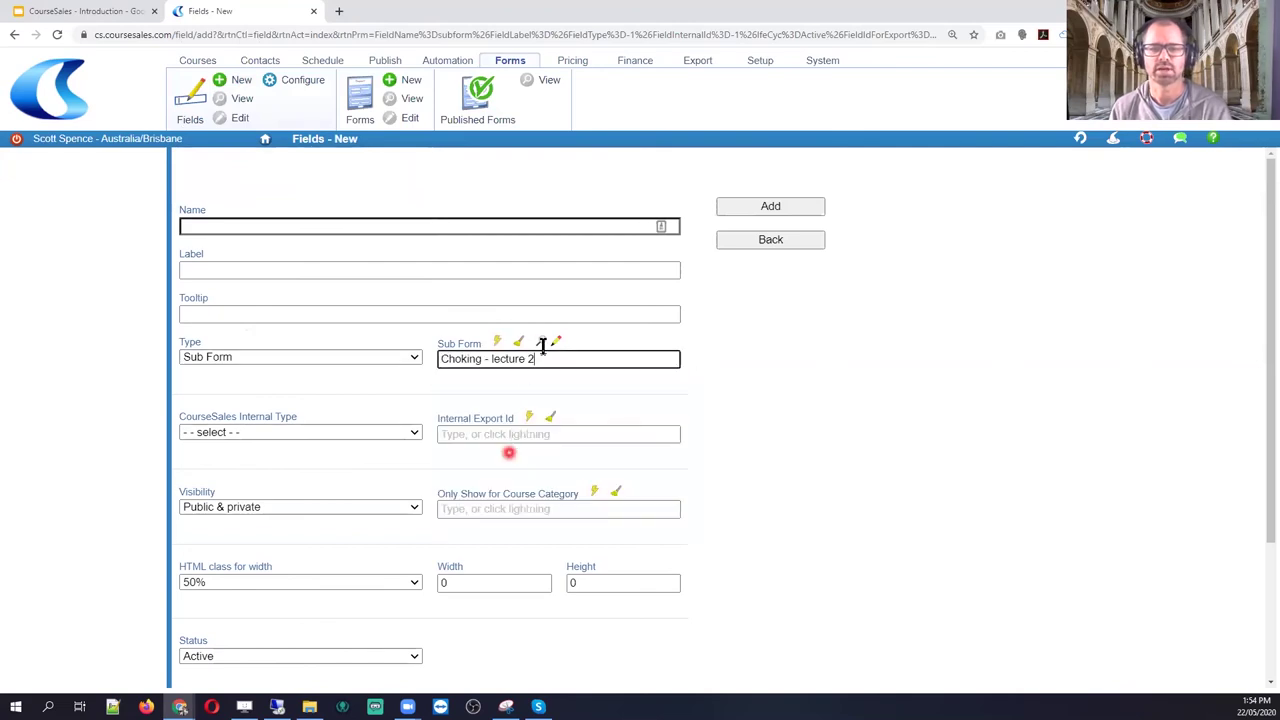
Name the new field "Choking - lecture 2 subform" and give it the label "Choking - lecture 2", reusing the sub form's name
{"action": "left_click_drag", "start_coordinate": [545, 358], "coordinate": [435, 362]}
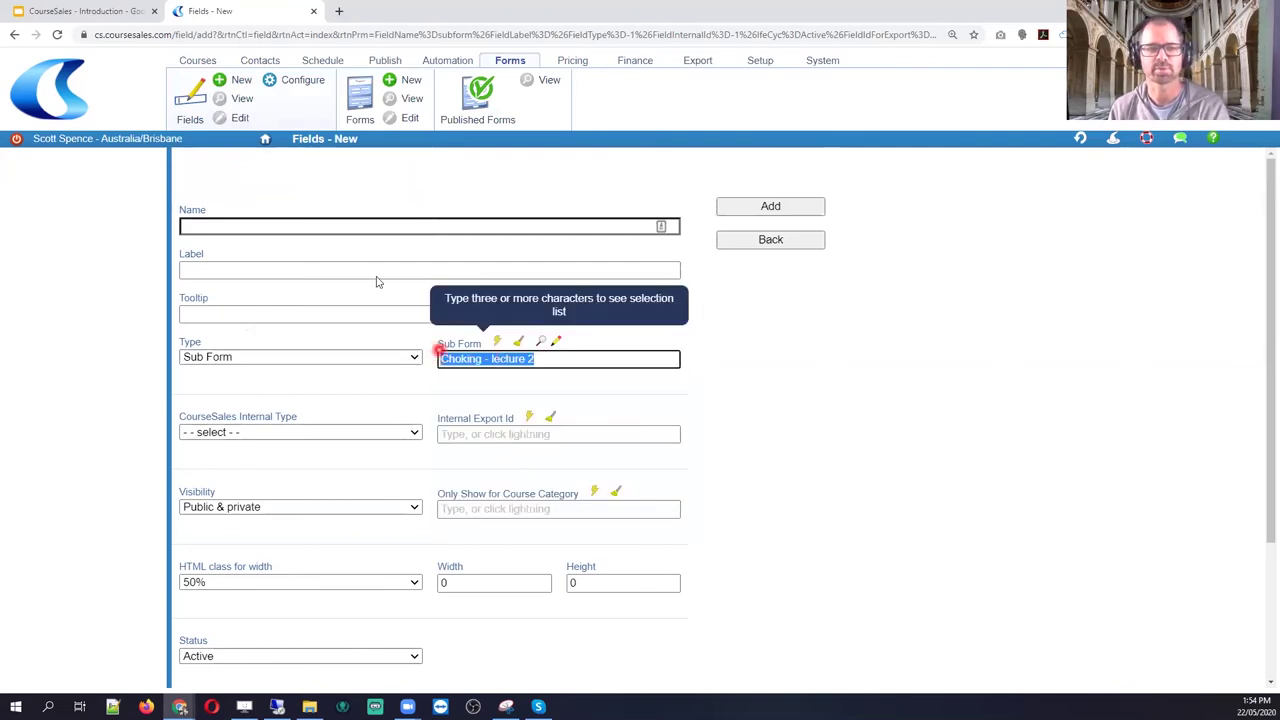
{"action": "left_click", "coordinate": [336, 226]}
{"action": "key", "text": "ctrl+v"}
{"action": "left_click", "coordinate": [319, 269]}
{"action": "key", "text": "ctrl+v"}
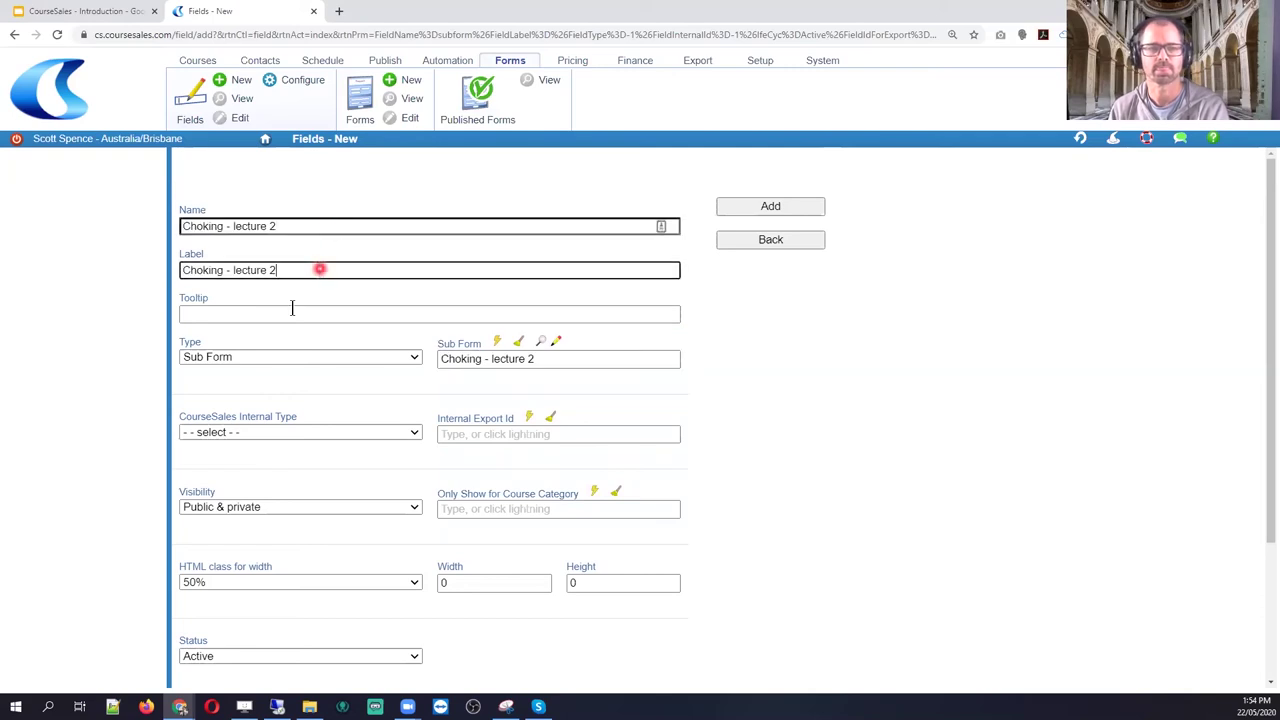
{"action": "left_click", "coordinate": [298, 227]}
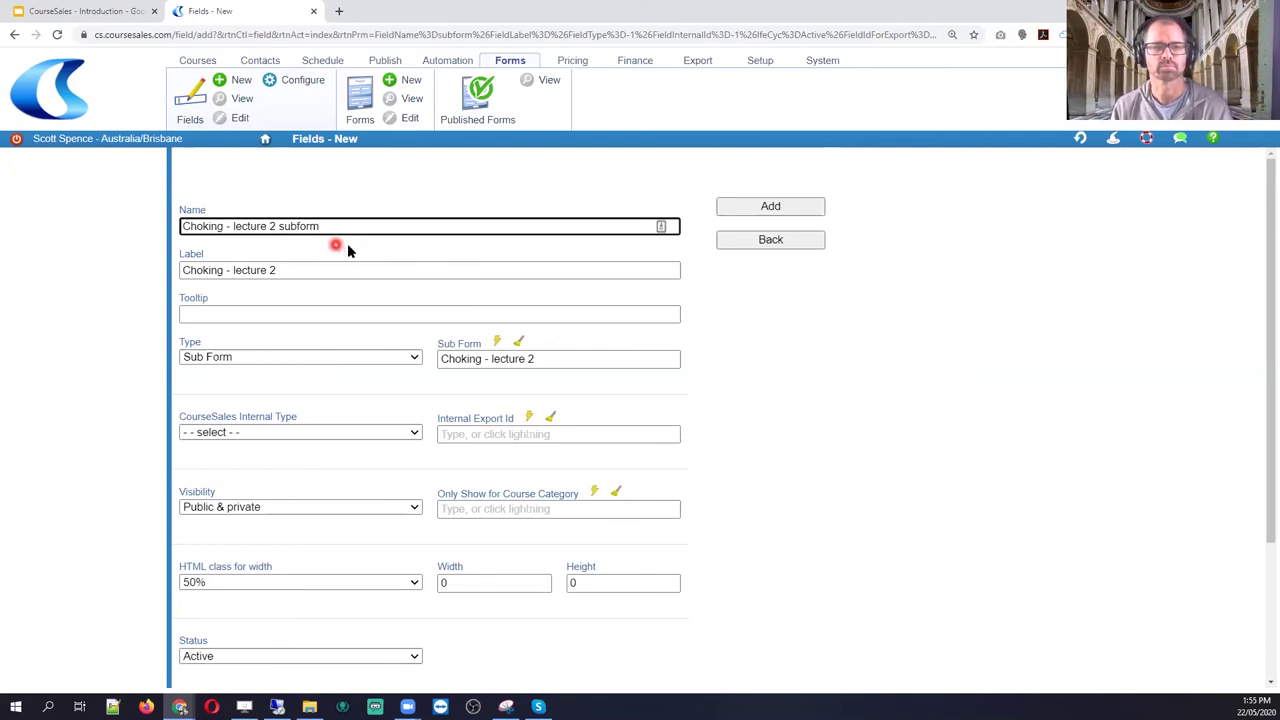
Cut the label text out of the field, set its HTML width class to 100%, and add the field
{"action": "left_click_drag", "start_coordinate": [284, 268], "coordinate": [145, 265]}
{"action": "key", "text": "ctrl+c"}
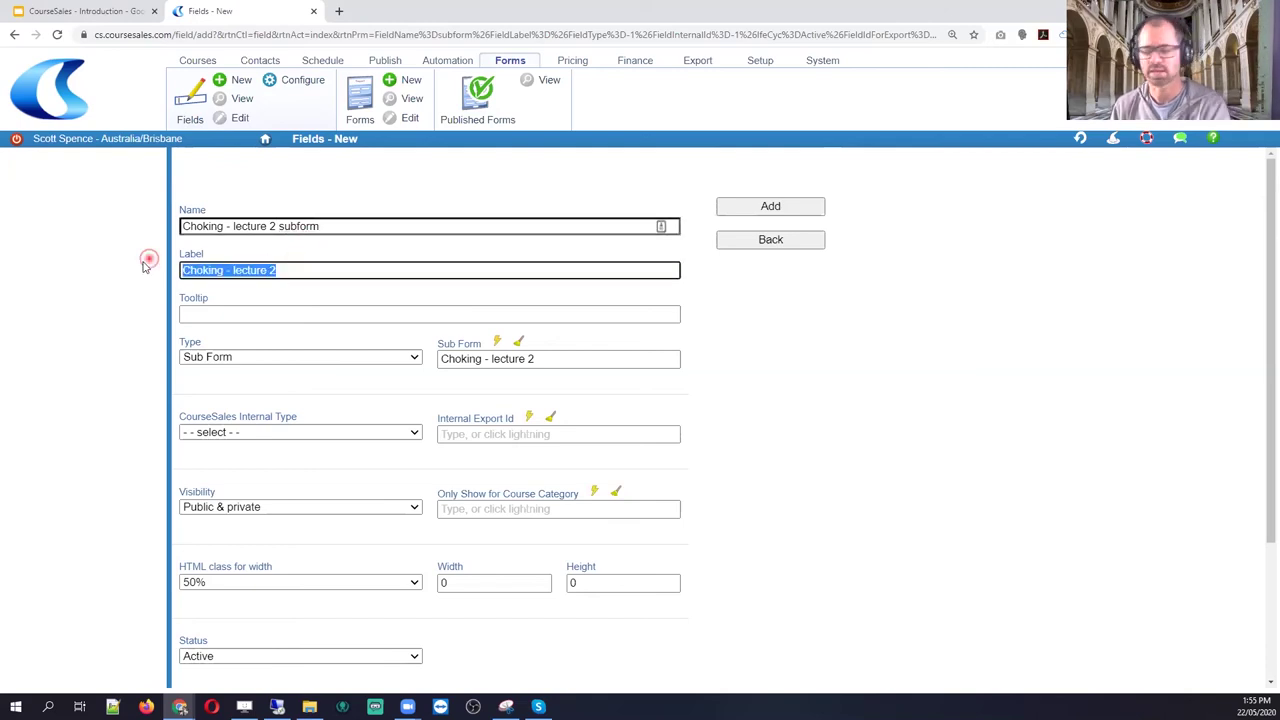
{"action": "key", "text": "BackSpace"}
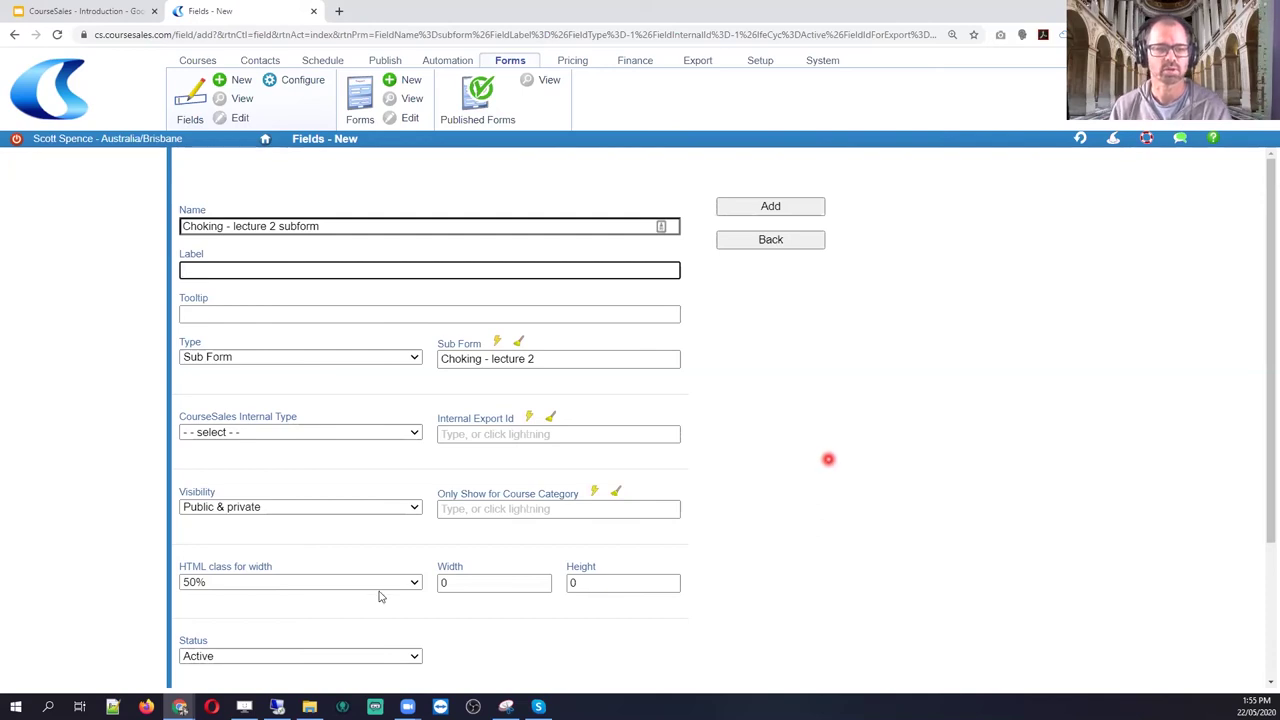
{"action": "left_click", "coordinate": [408, 582]}
{"action": "left_click", "coordinate": [288, 177]}
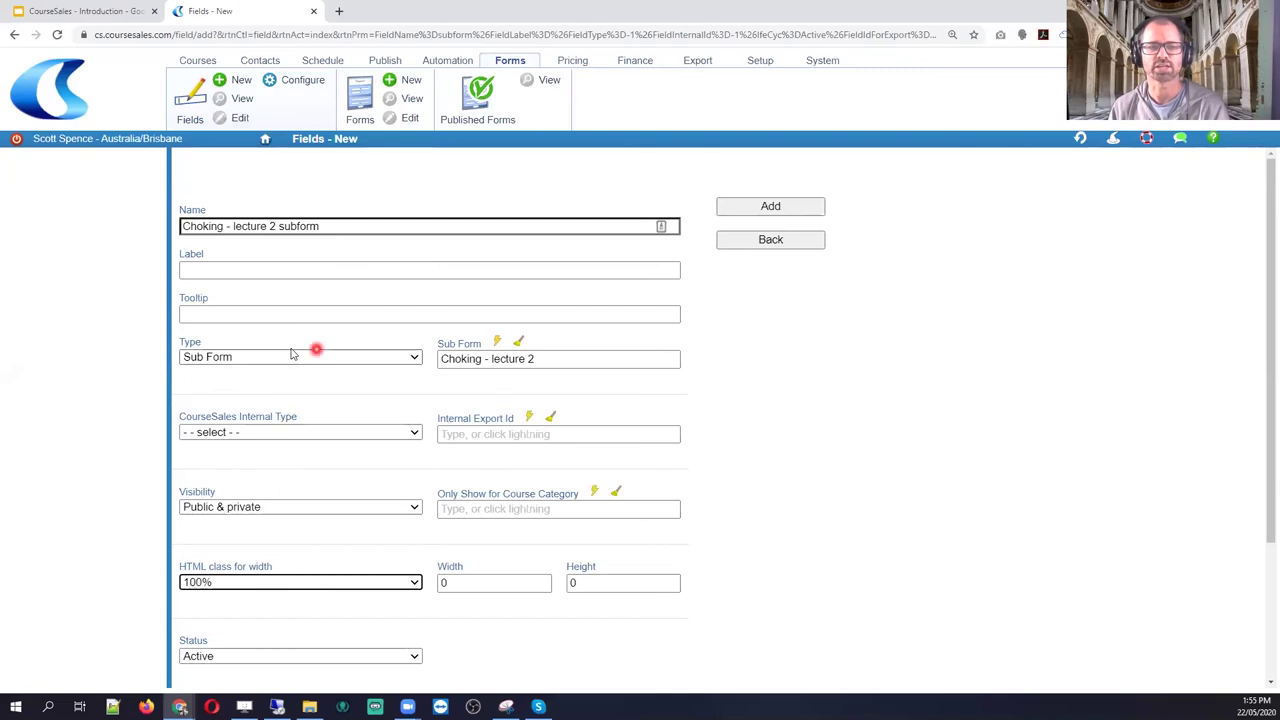
{"action": "left_click", "coordinate": [791, 217]}
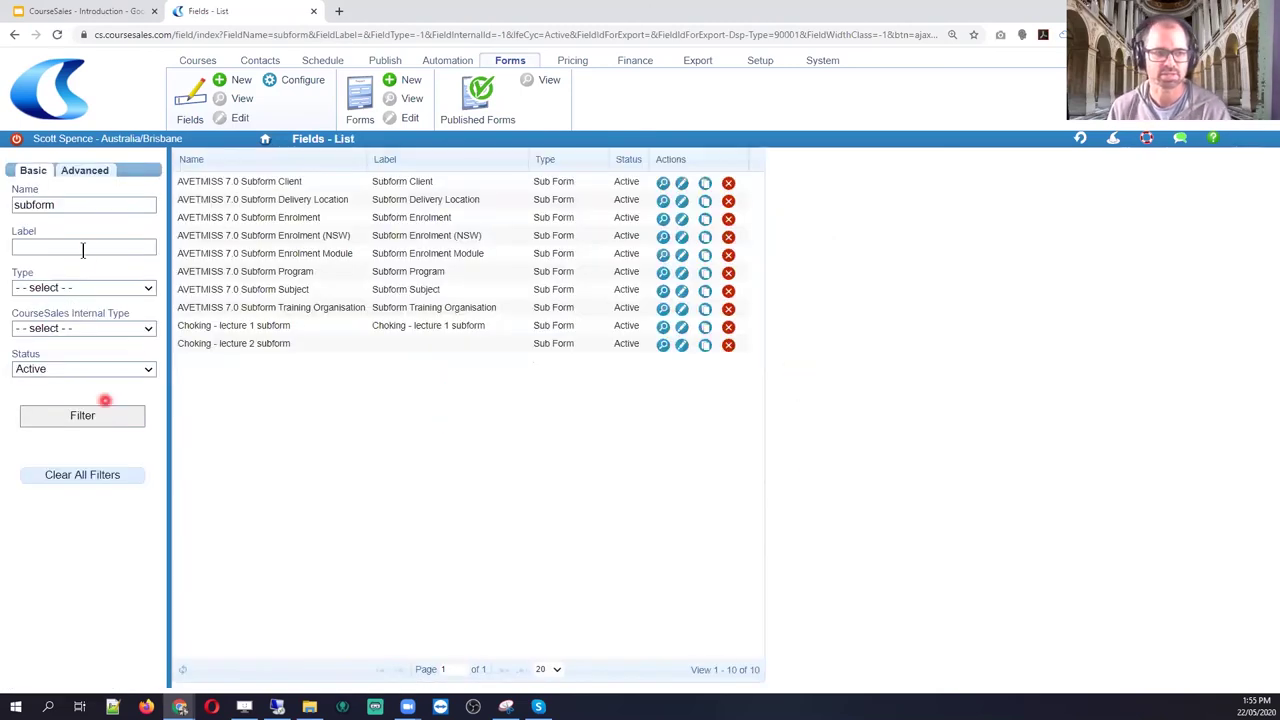
Filter the list of forms to the record type Process Steps and open "Choking - lecture 1" for editing
{"action": "left_click", "coordinate": [362, 103]}
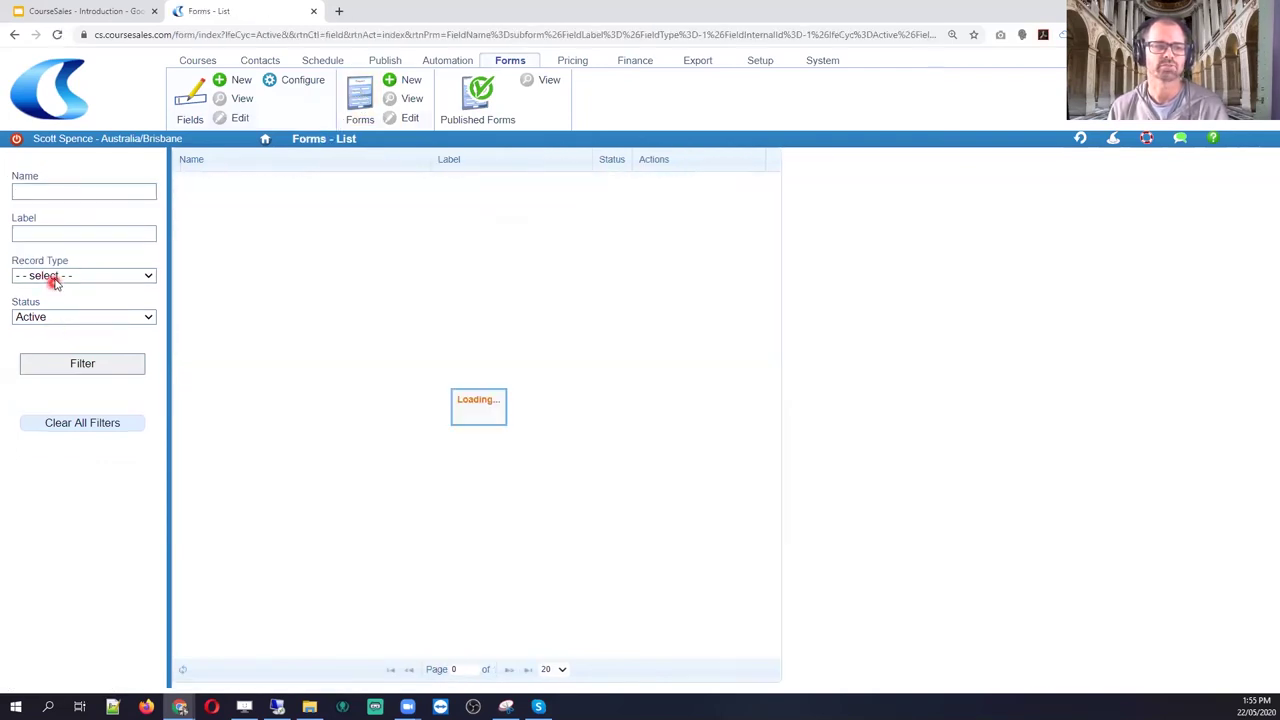
{"action": "left_click", "coordinate": [55, 283]}
{"action": "left_click", "coordinate": [80, 443]}
{"action": "left_click", "coordinate": [83, 365]}
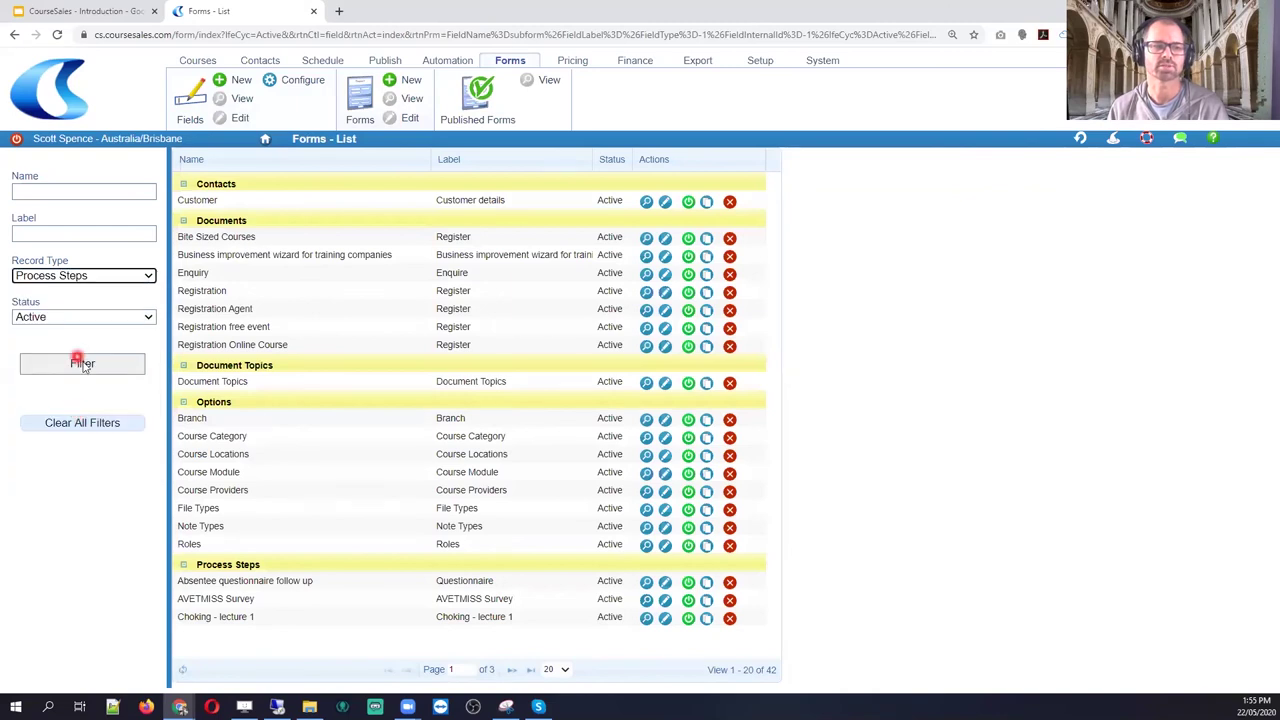
{"action": "left_click", "coordinate": [210, 236]}
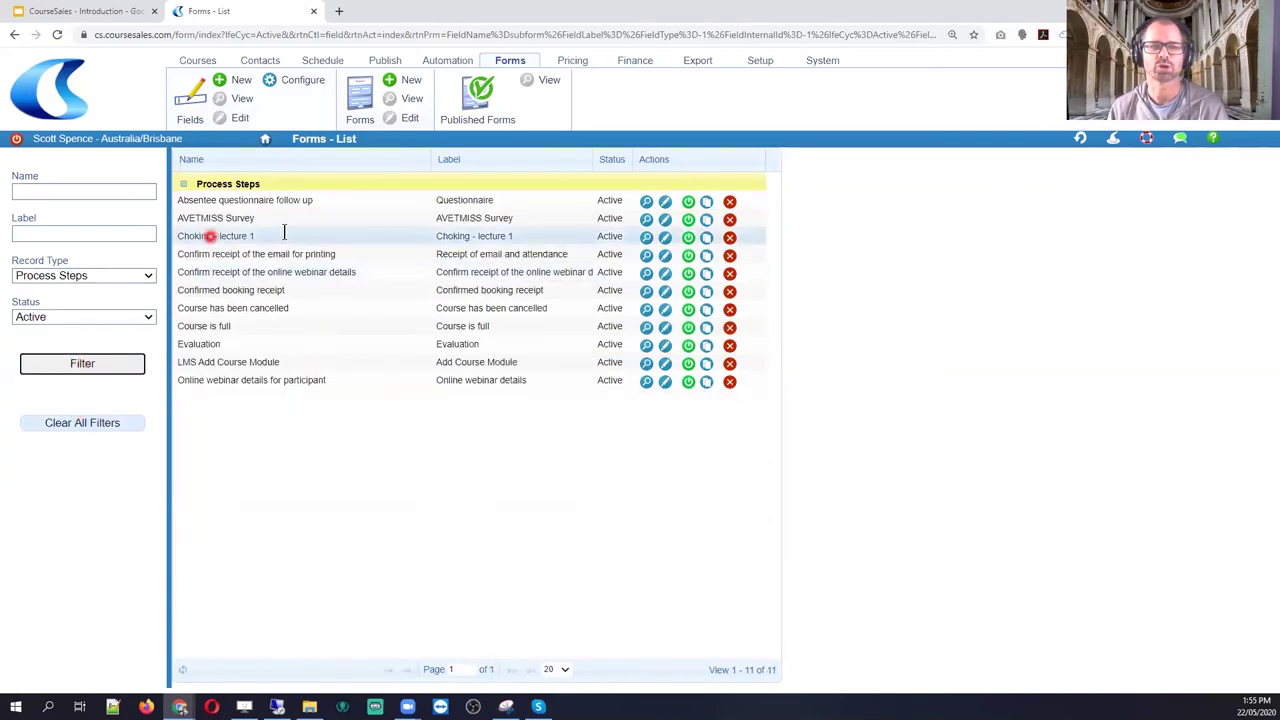
{"action": "left_click", "coordinate": [665, 238]}
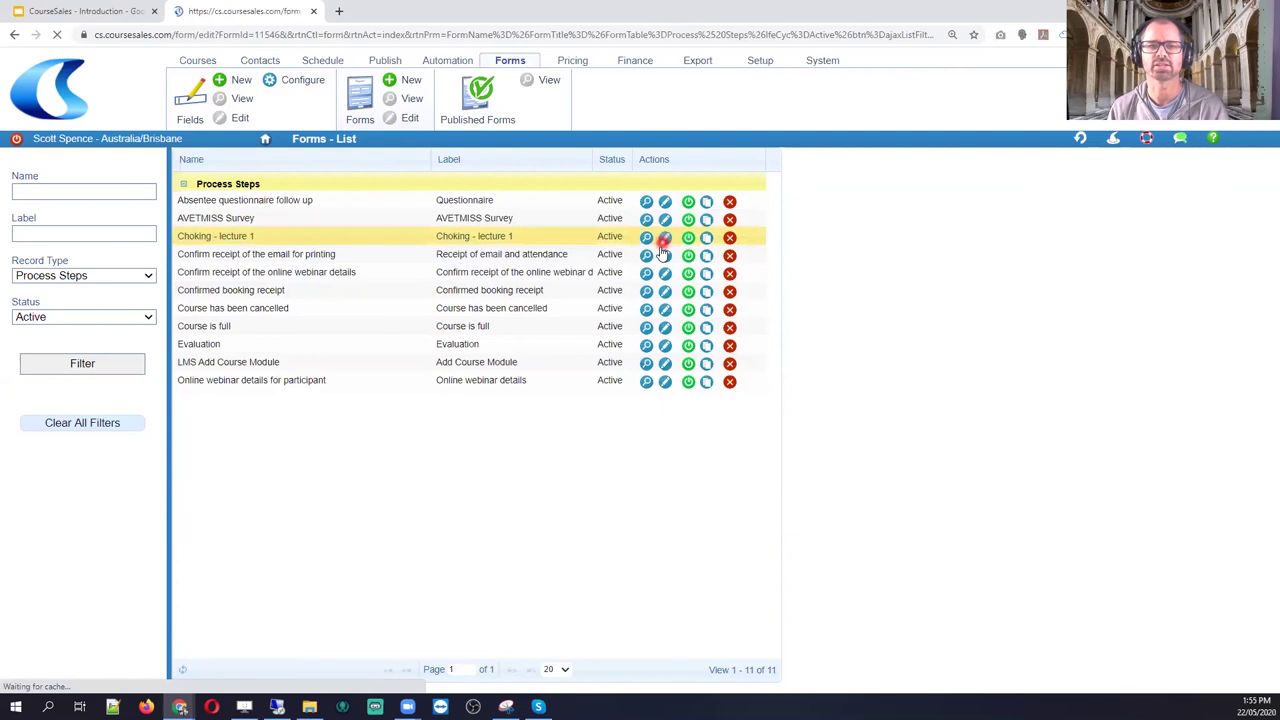
Change both the name and the label of the form to "Choking - lectures"
{"action": "left_click", "coordinate": [277, 228]}
{"action": "left_click_drag", "start_coordinate": [277, 228], "coordinate": [267, 229]}
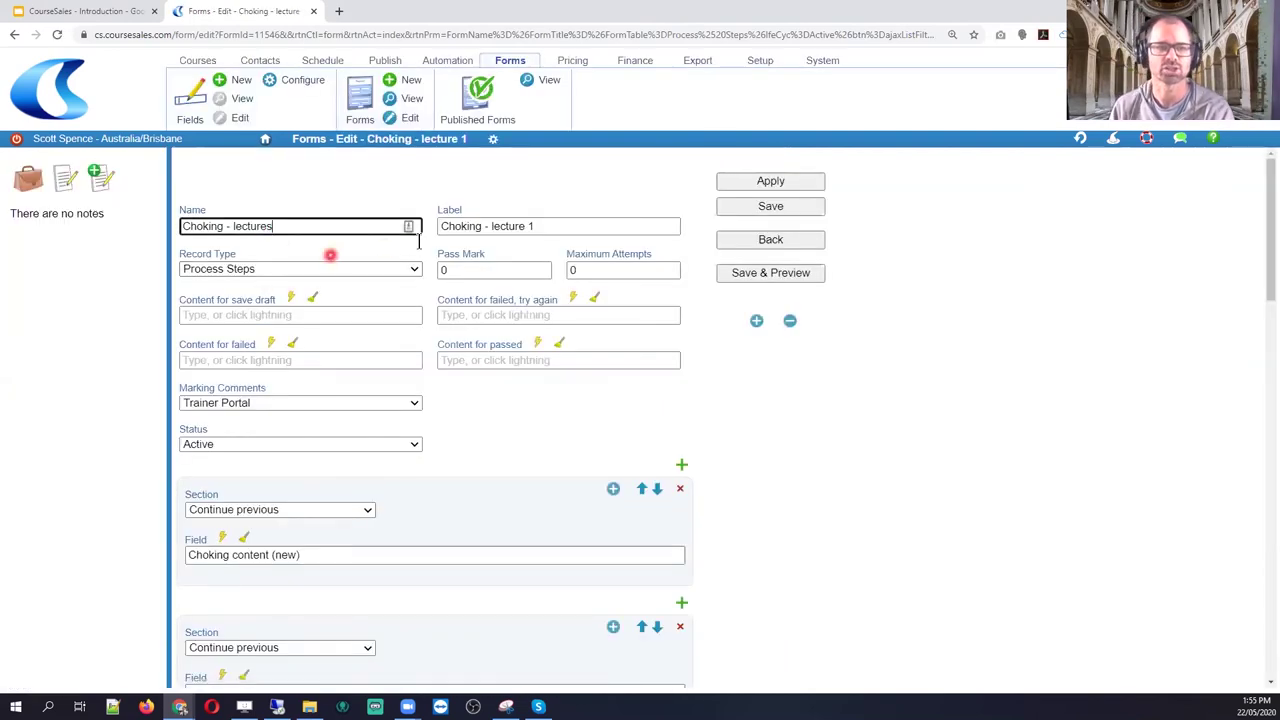
{"action": "left_click_drag", "start_coordinate": [555, 226], "coordinate": [526, 226]}
{"action": "left_click", "coordinate": [594, 314]}
{"action": "left_click", "coordinate": [455, 390]}
Remove the content field and all question fields from the form except the last one about chest thrusts on an infant
{"action": "scroll", "coordinate": [457, 434], "scroll_direction": "down", "scroll_amount": 3}
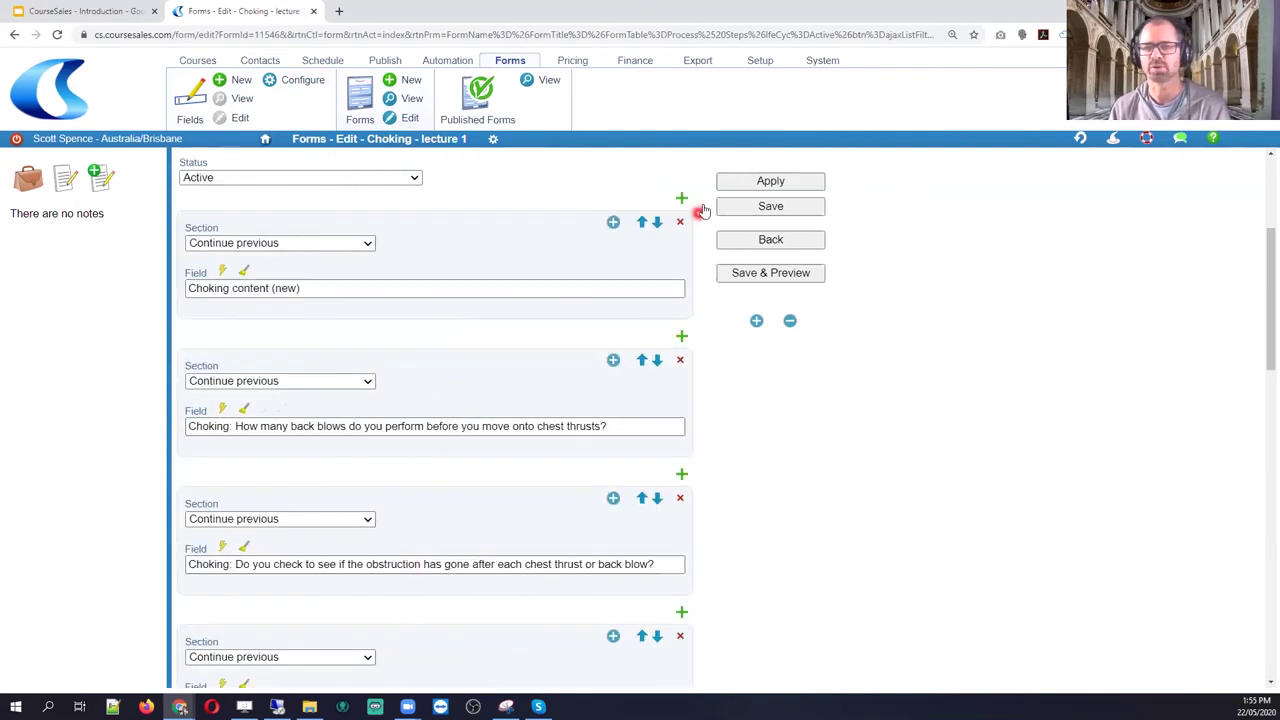
{"action": "left_click", "coordinate": [680, 224]}
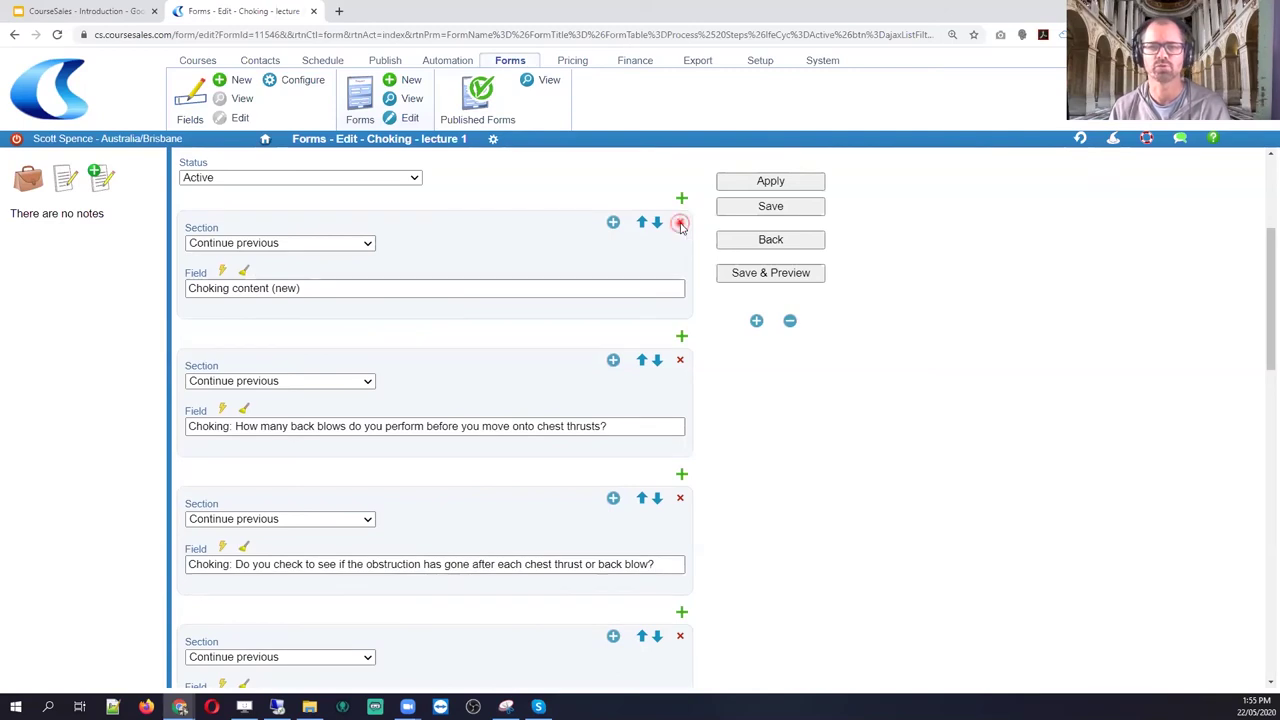
{"action": "left_click", "coordinate": [680, 224]}
{"action": "left_click", "coordinate": [680, 224]}
{"action": "left_click", "coordinate": [680, 224]}
{"action": "left_click", "coordinate": [680, 224]}
{"action": "left_click", "coordinate": [680, 224]}
{"action": "left_click", "coordinate": [680, 224]}
{"action": "left_click", "coordinate": [680, 226]}
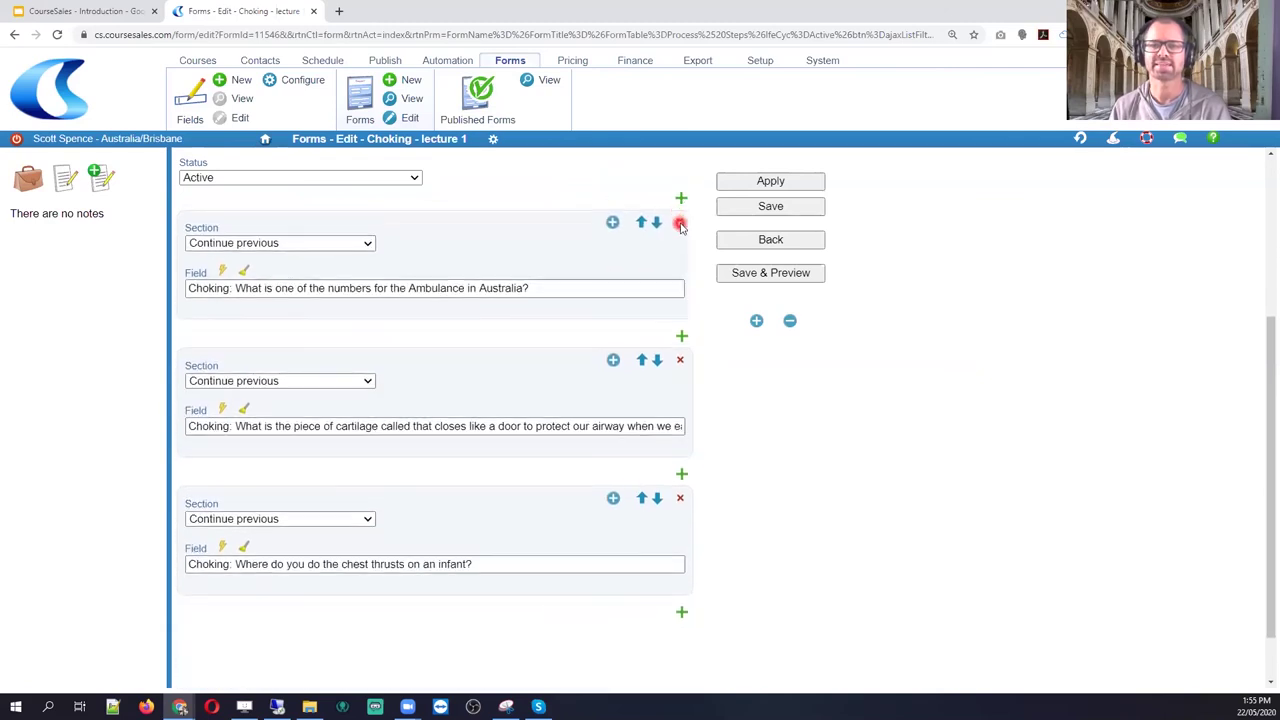
{"action": "left_click", "coordinate": [680, 226]}
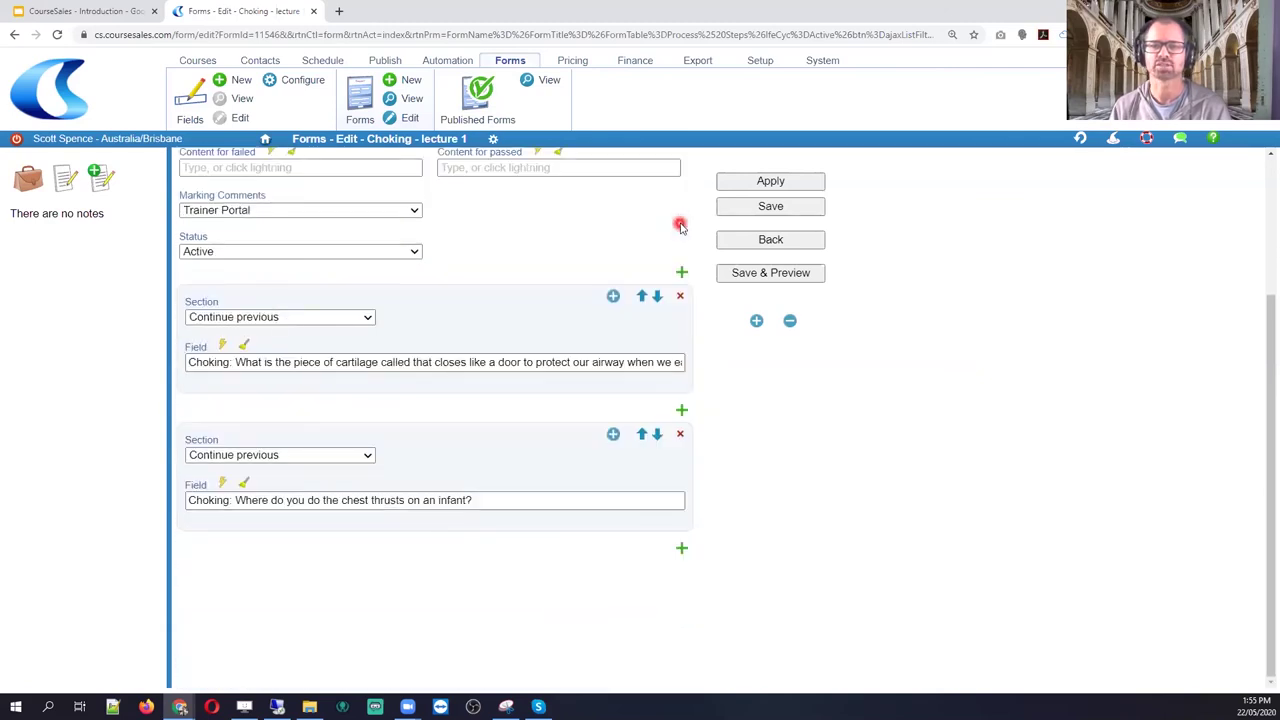
{"action": "left_click", "coordinate": [680, 300]}
Replace the remaining question field with the field "Choking - lecture 2 subform"
{"action": "left_click_drag", "start_coordinate": [488, 504], "coordinate": [80, 515]}
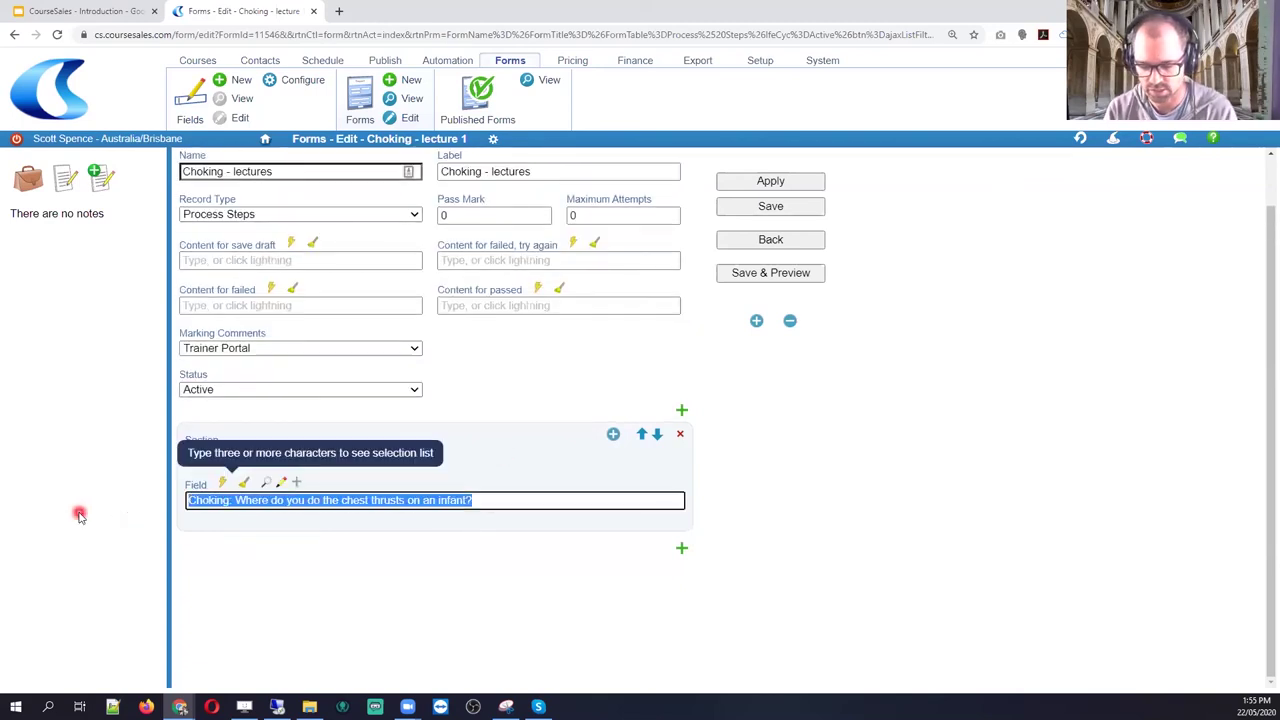
{"action": "key", "text": "ctrl+v"}
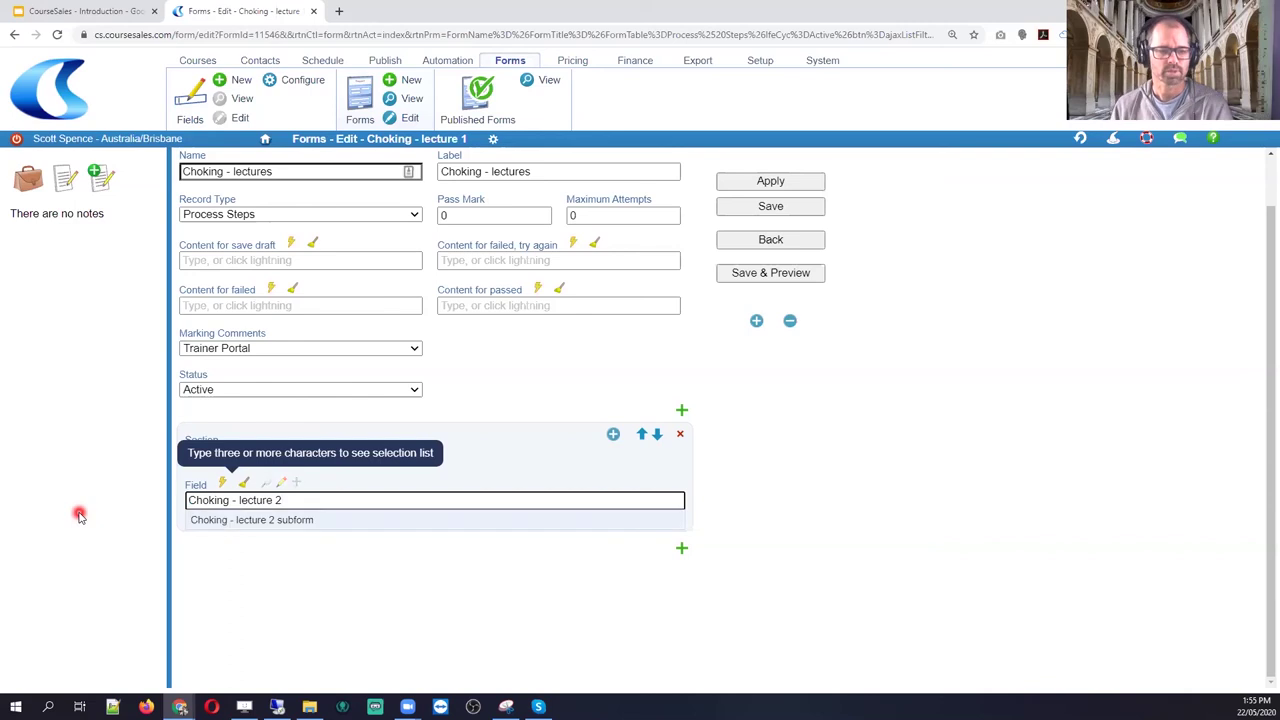
{"action": "left_click", "coordinate": [272, 521]}
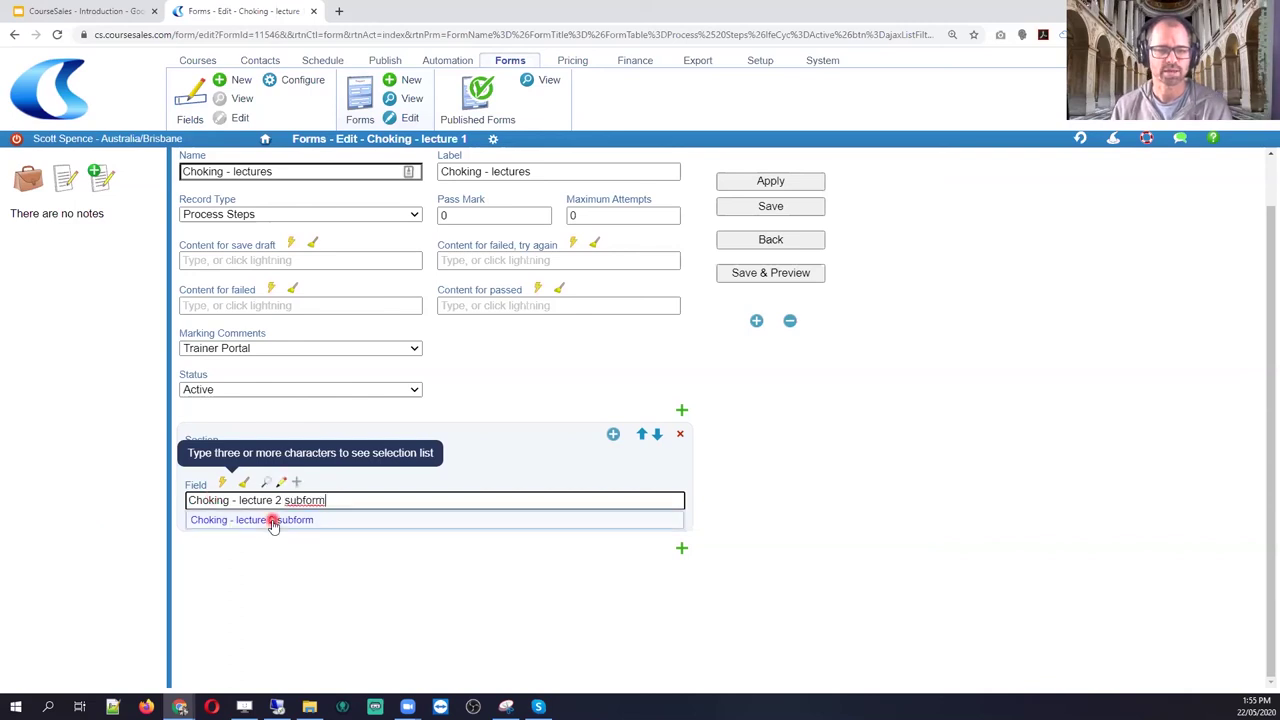
Insert the field "Choking - lecture 1 subform" above the lecture 2 sub form field, and save the form with a preview
{"action": "left_click", "coordinate": [681, 410]}
{"action": "left_click", "coordinate": [293, 362]}
{"action": "key", "text": "ctrl+v"}
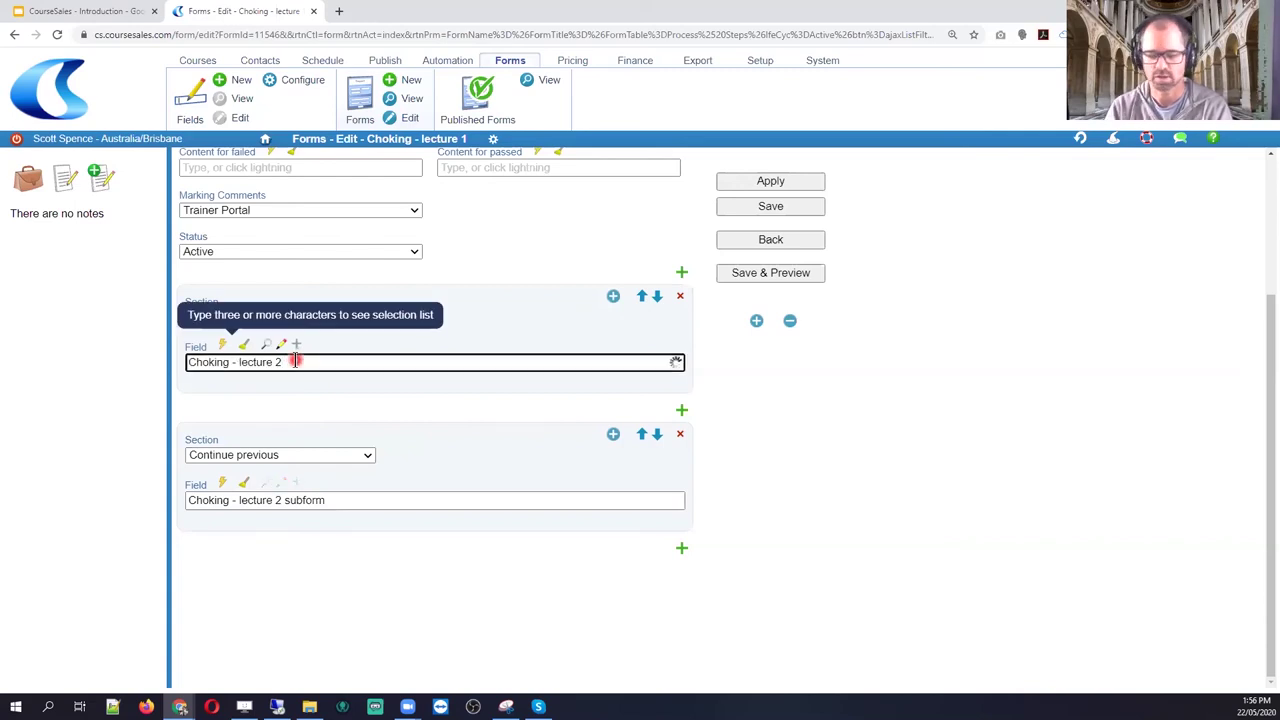
{"action": "key", "text": "BackSpace"}
{"action": "type", "text": "1"}
{"action": "left_click", "coordinate": [293, 381]}
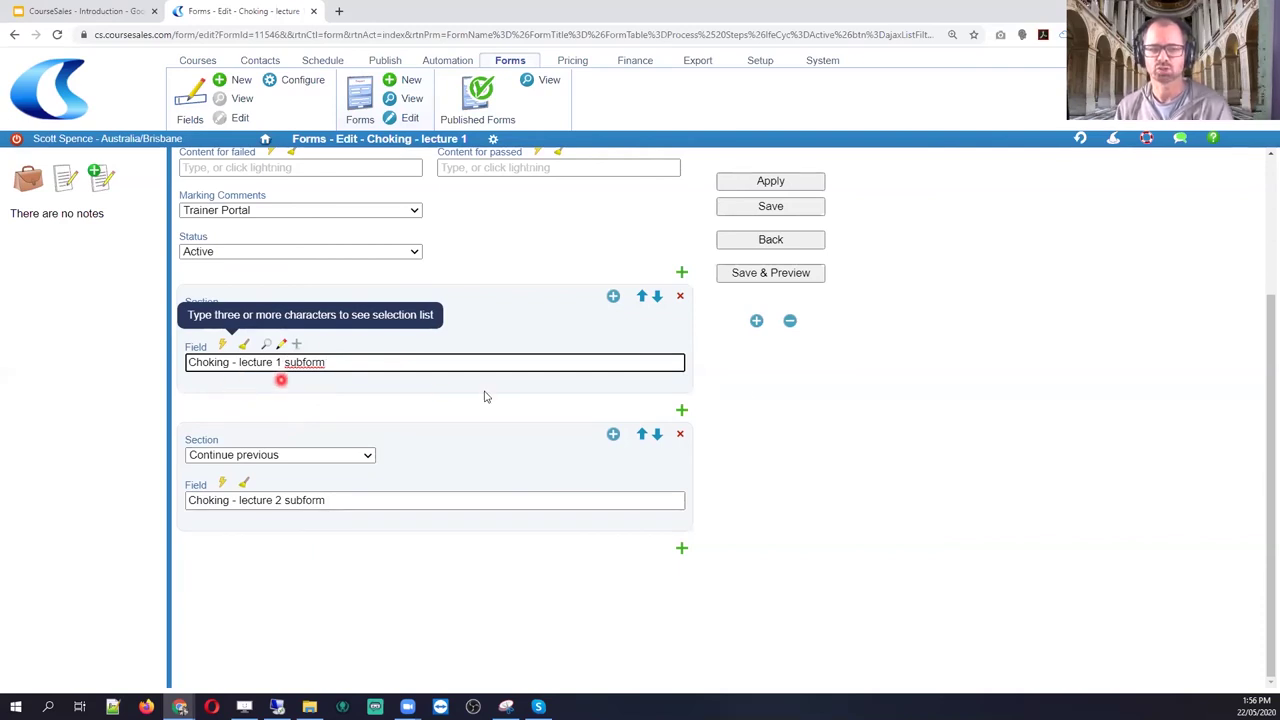
{"action": "left_click", "coordinate": [774, 278]}
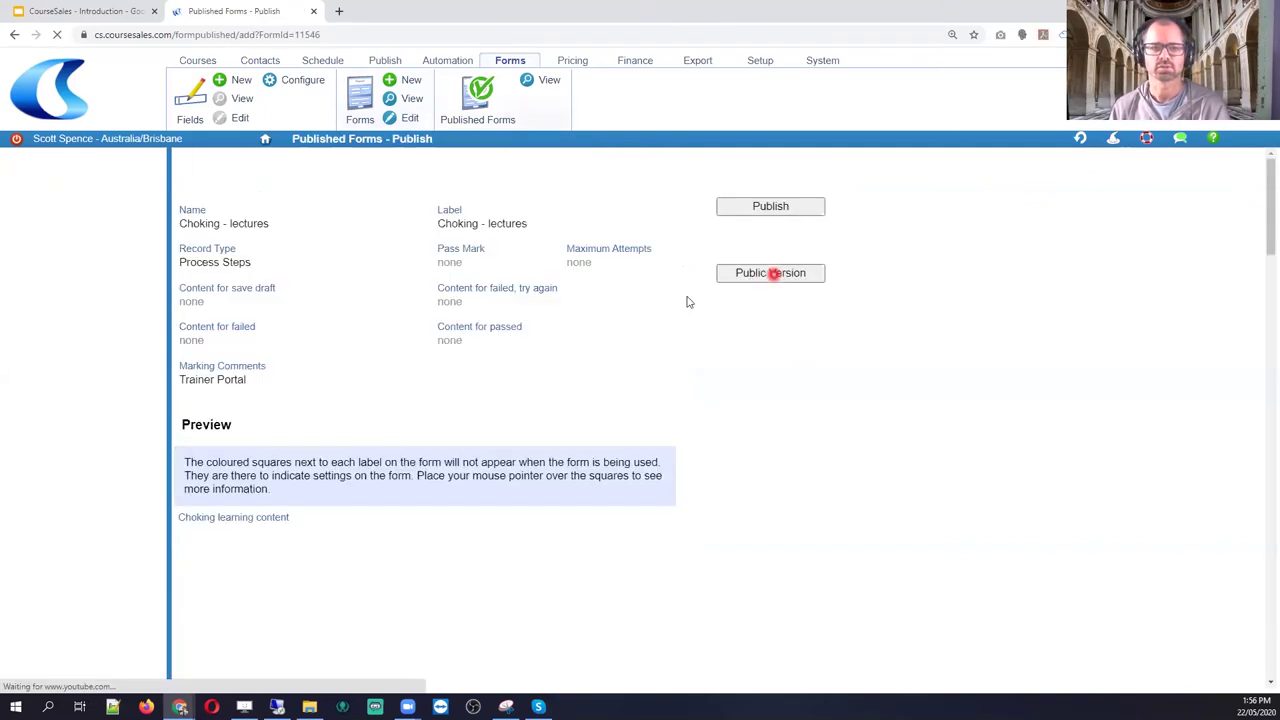
Look through the form preview to check the videos and questions of both lecture sub forms
{"action": "scroll", "coordinate": [545, 397], "scroll_direction": "down", "scroll_amount": 3}
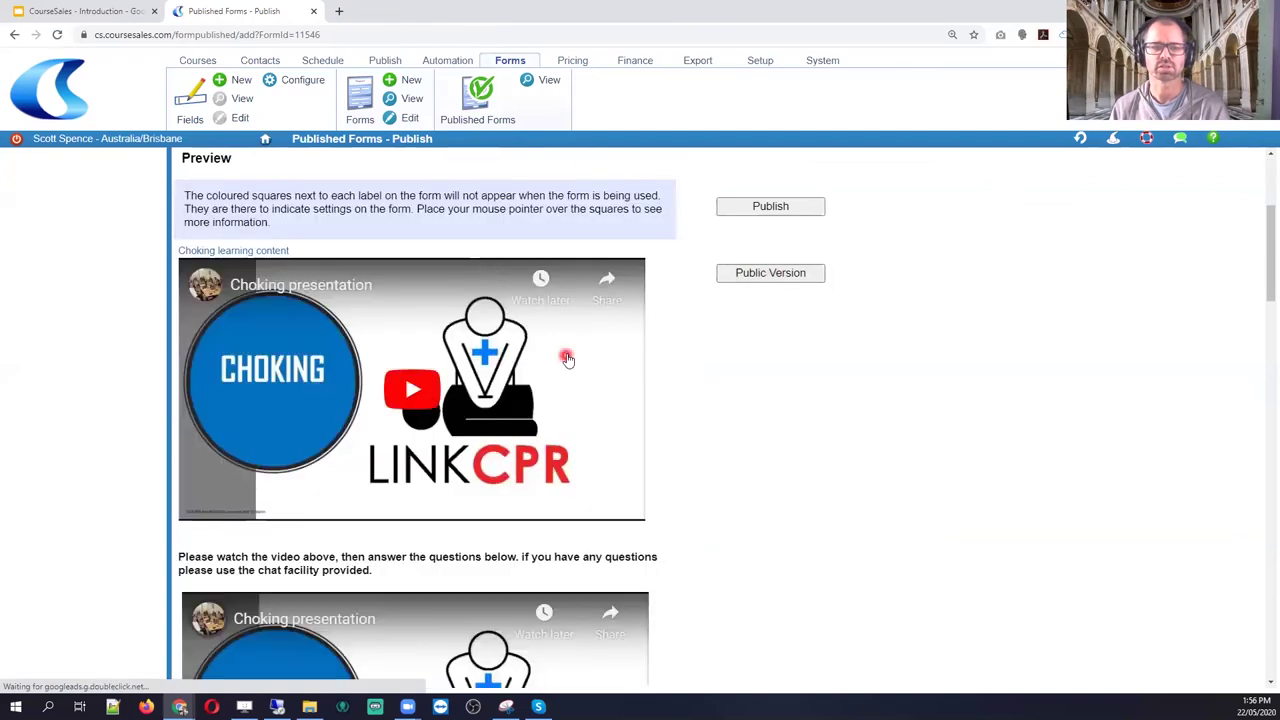
{"action": "scroll", "coordinate": [565, 360], "scroll_direction": "down", "scroll_amount": 3}
{"action": "scroll", "coordinate": [580, 412], "scroll_direction": "down", "scroll_amount": 4}
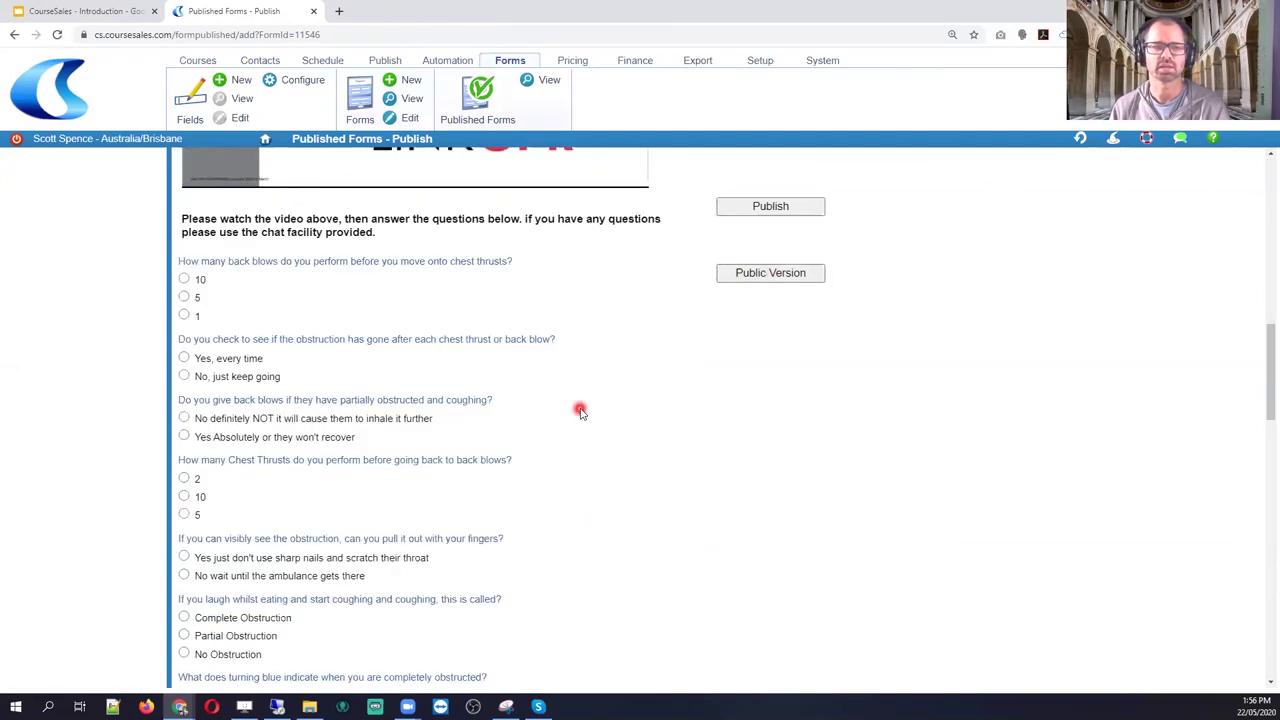
{"action": "scroll", "coordinate": [580, 412], "scroll_direction": "down", "scroll_amount": 1}
{"action": "scroll", "coordinate": [580, 411], "scroll_direction": "down", "scroll_amount": 4}
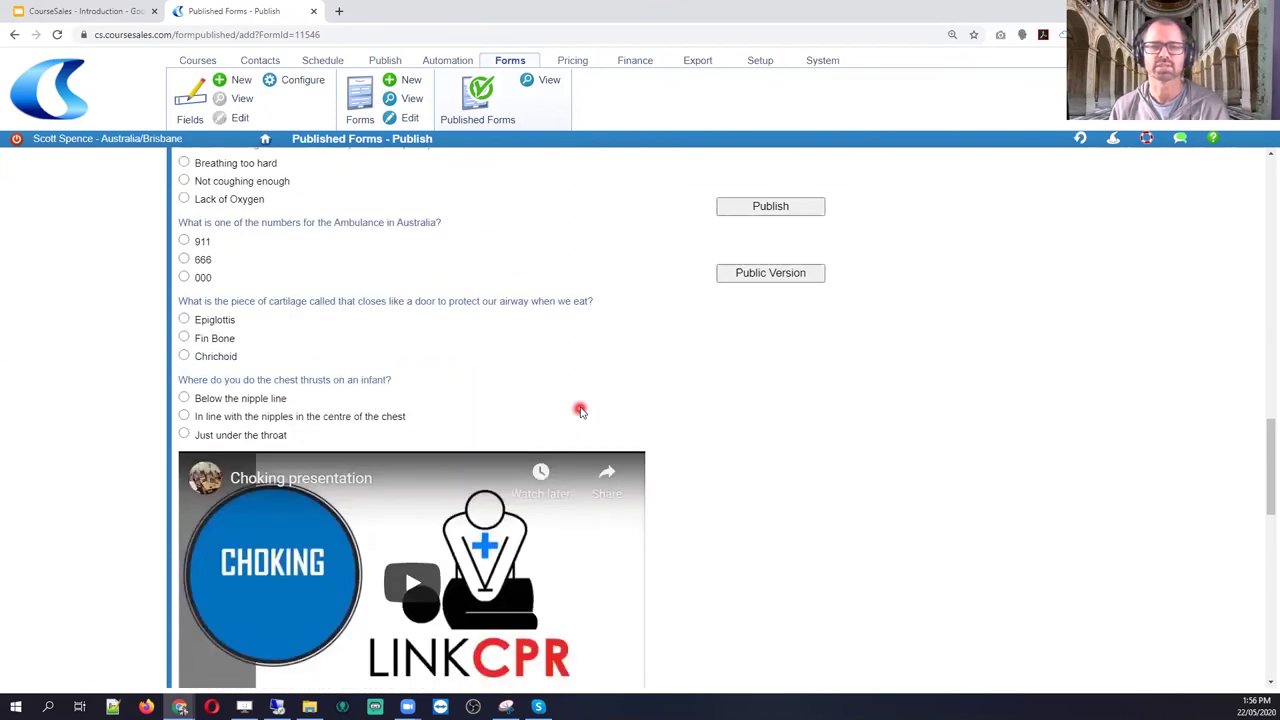
{"action": "scroll", "coordinate": [580, 410], "scroll_direction": "down", "scroll_amount": 5}
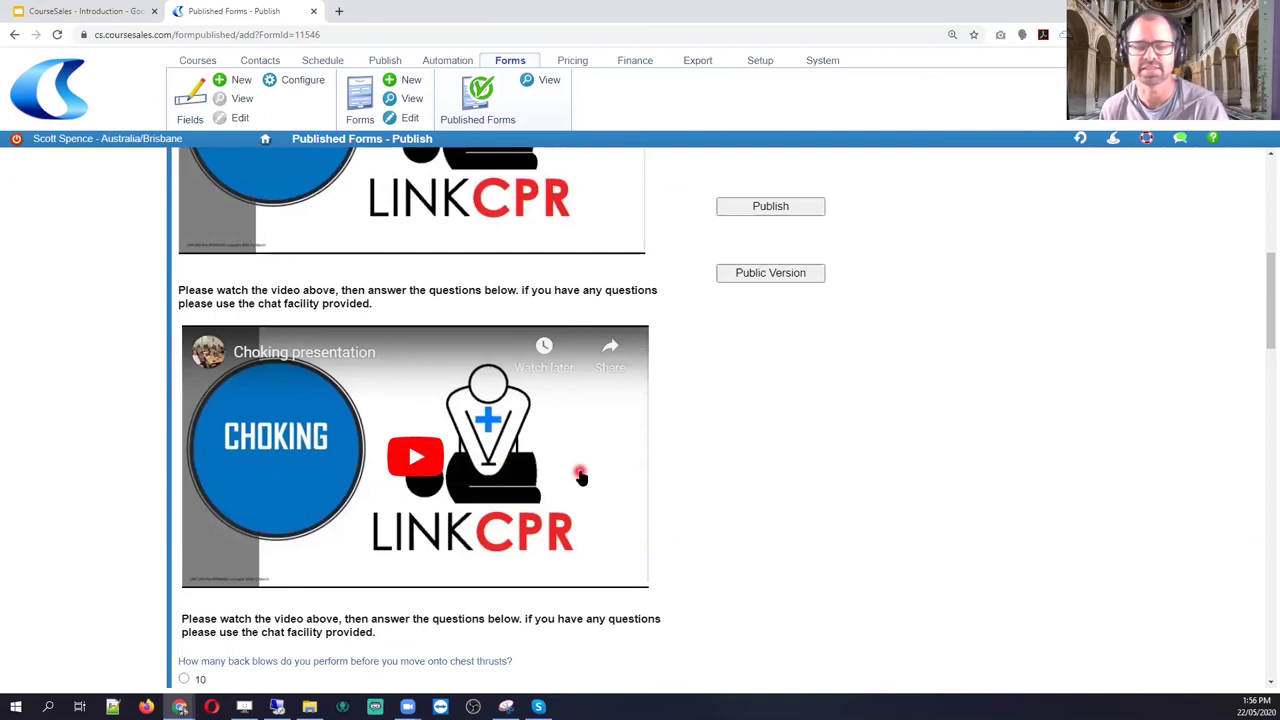
{"action": "scroll", "coordinate": [562, 465], "scroll_direction": "down", "scroll_amount": 10}
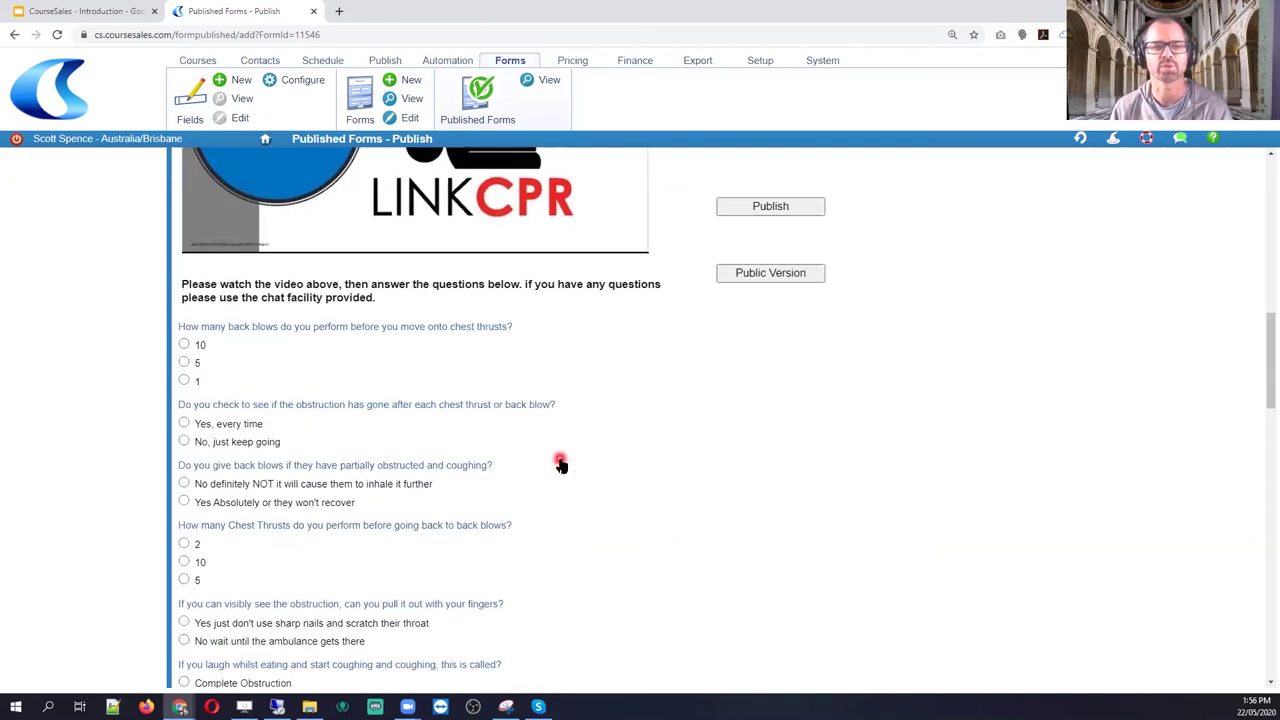
{"action": "scroll", "coordinate": [560, 461], "scroll_direction": "down", "scroll_amount": 4}
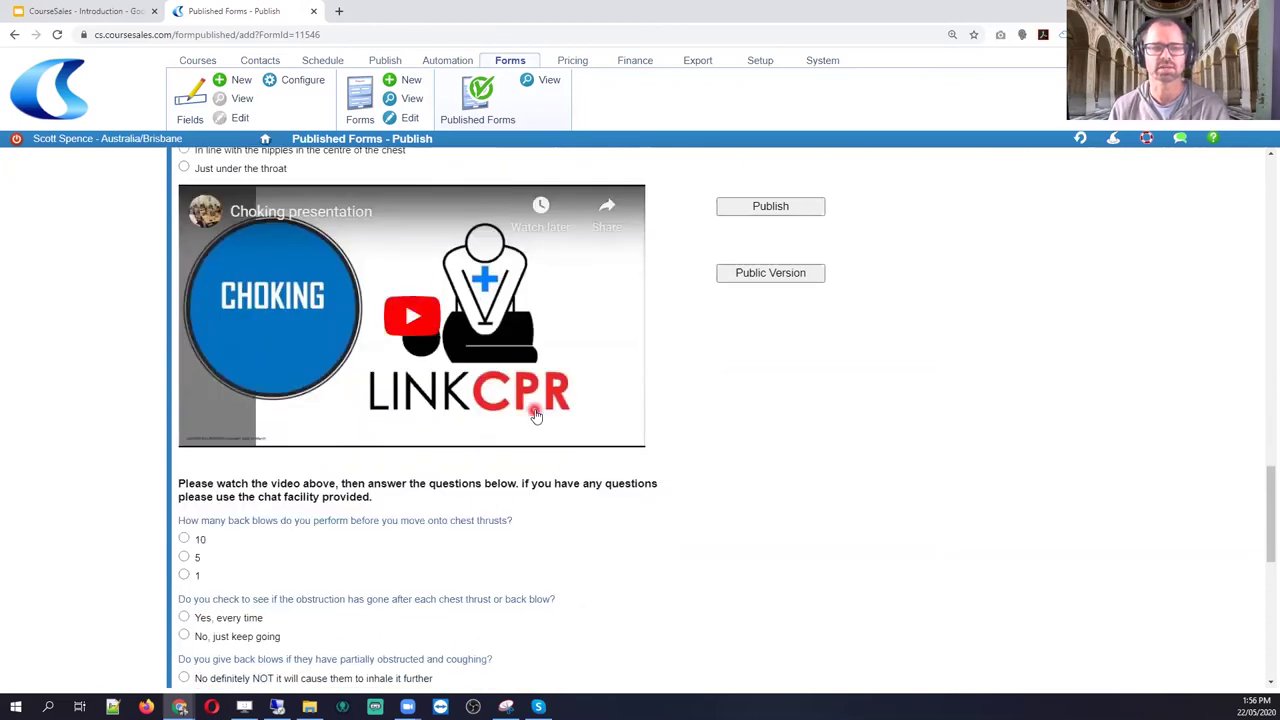
{"action": "scroll", "coordinate": [536, 416], "scroll_direction": "down", "scroll_amount": 1}
{"action": "scroll", "coordinate": [535, 416], "scroll_direction": "down", "scroll_amount": 6}
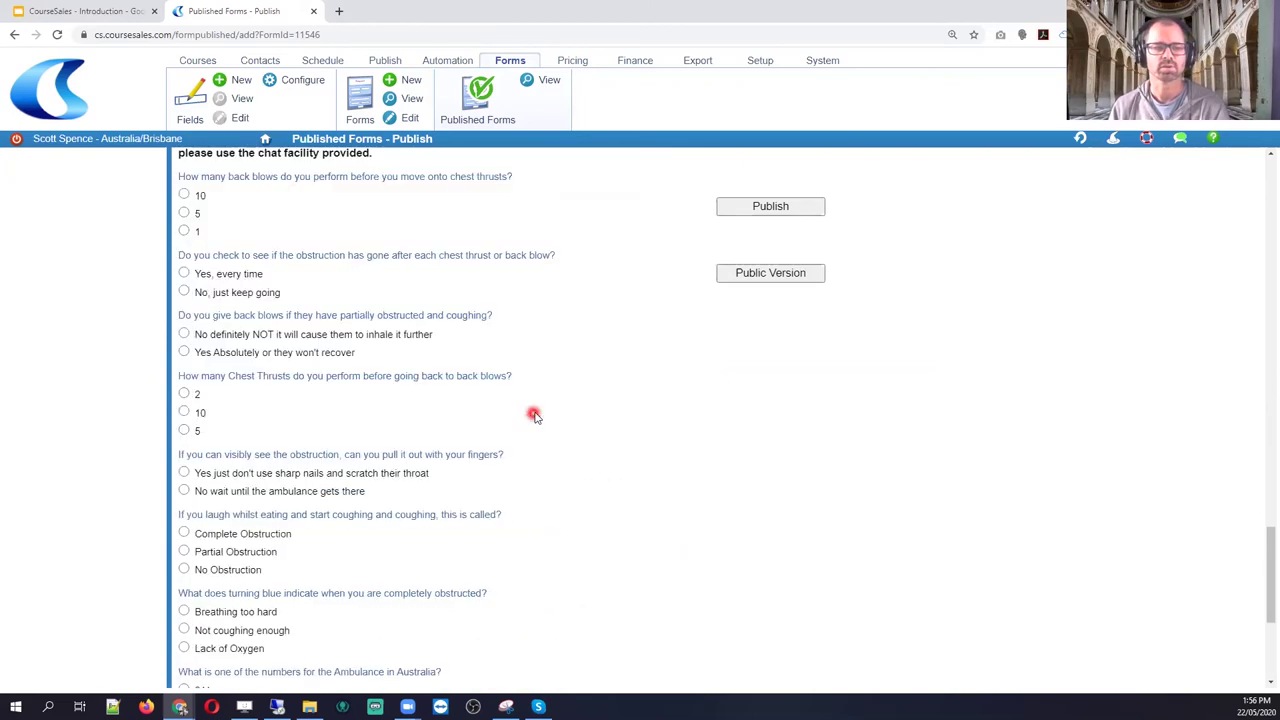
{"action": "scroll", "coordinate": [535, 416], "scroll_direction": "up", "scroll_amount": 12}
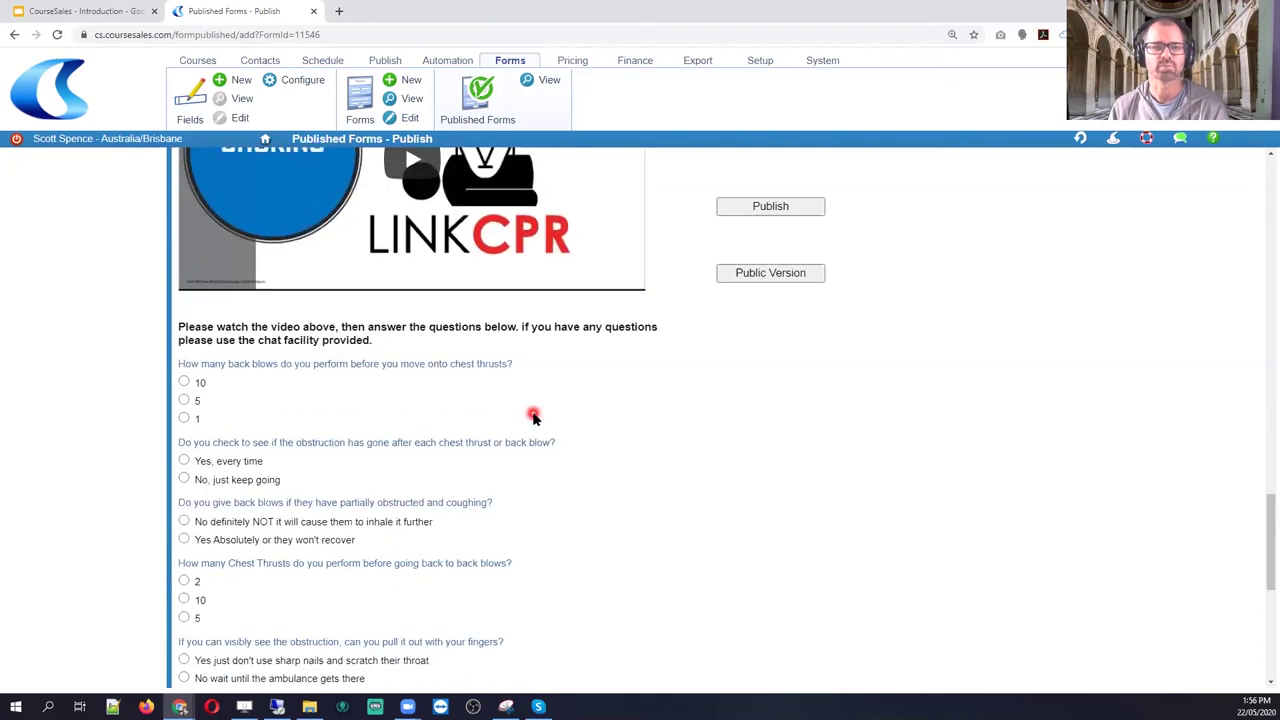
{"action": "scroll", "coordinate": [533, 416], "scroll_direction": "up", "scroll_amount": 14}
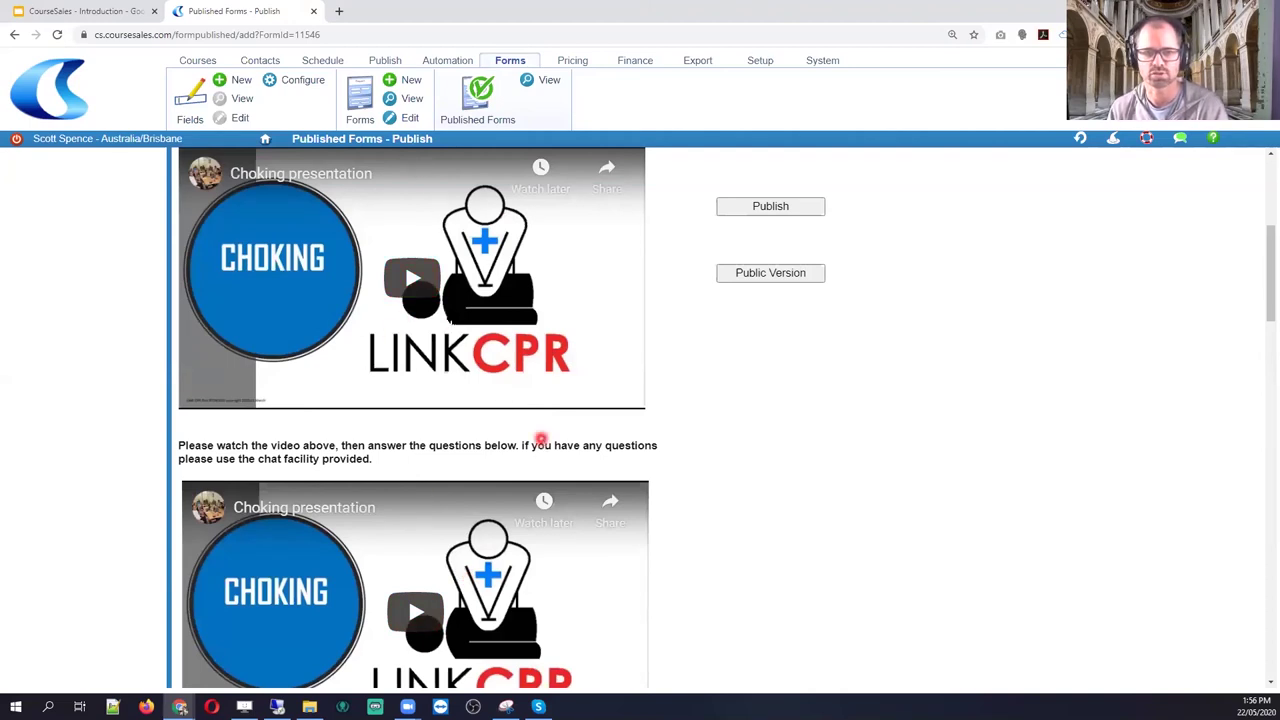
Edit the Choking - lectures form and open the Choking - lecture 1 sub form from its lecture 1 sub form field
{"action": "left_click", "coordinate": [408, 118]}
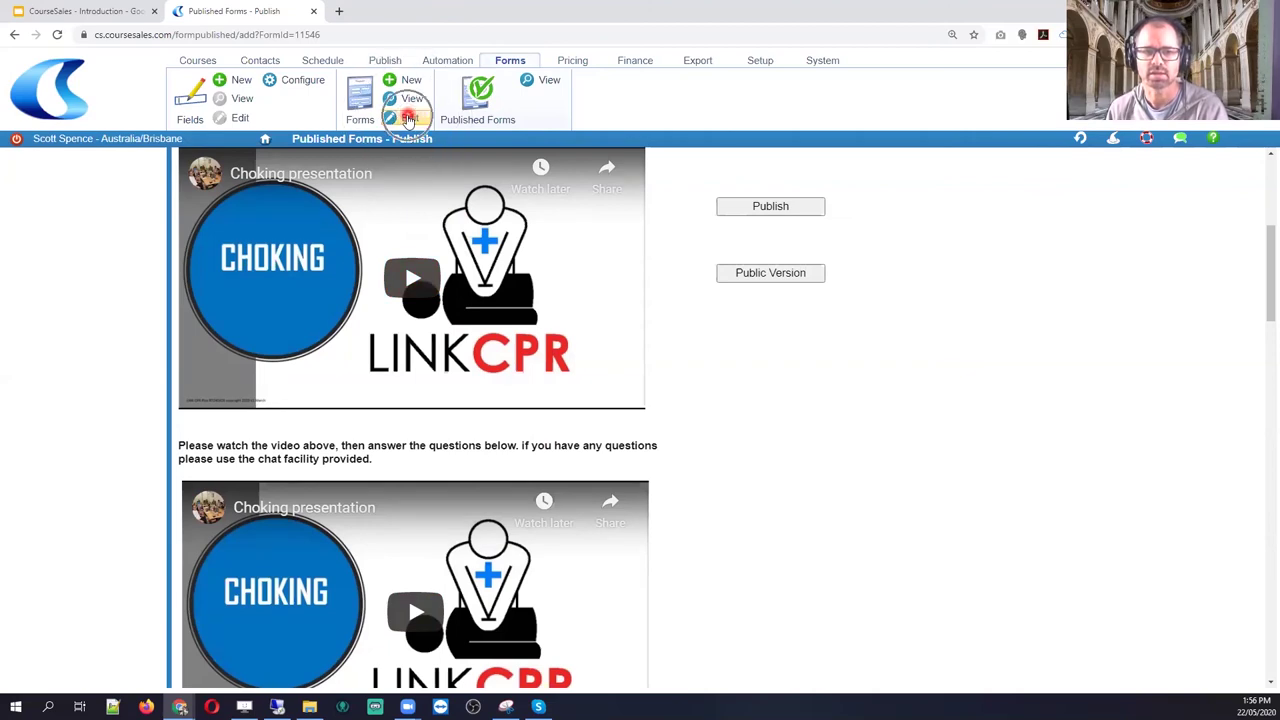
{"action": "left_click", "coordinate": [378, 111]}
{"action": "left_click", "coordinate": [398, 120]}
{"action": "left_click", "coordinate": [404, 119]}
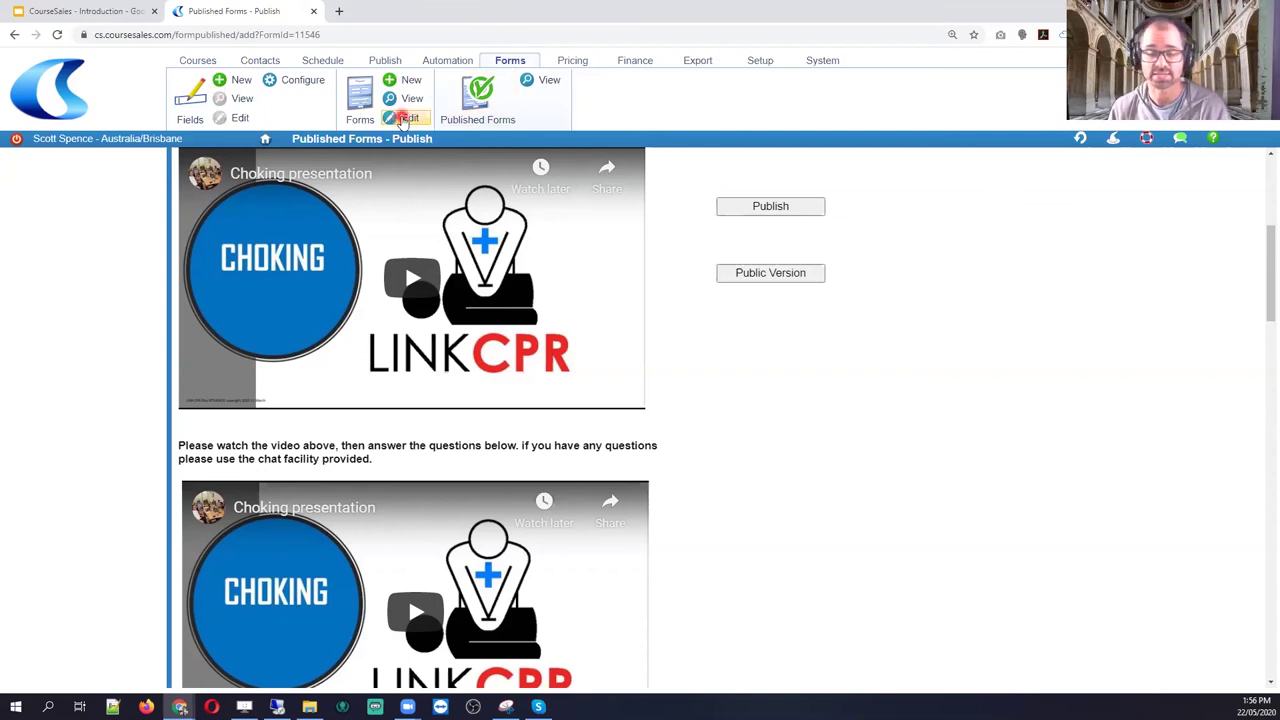
{"action": "left_click", "coordinate": [404, 119]}
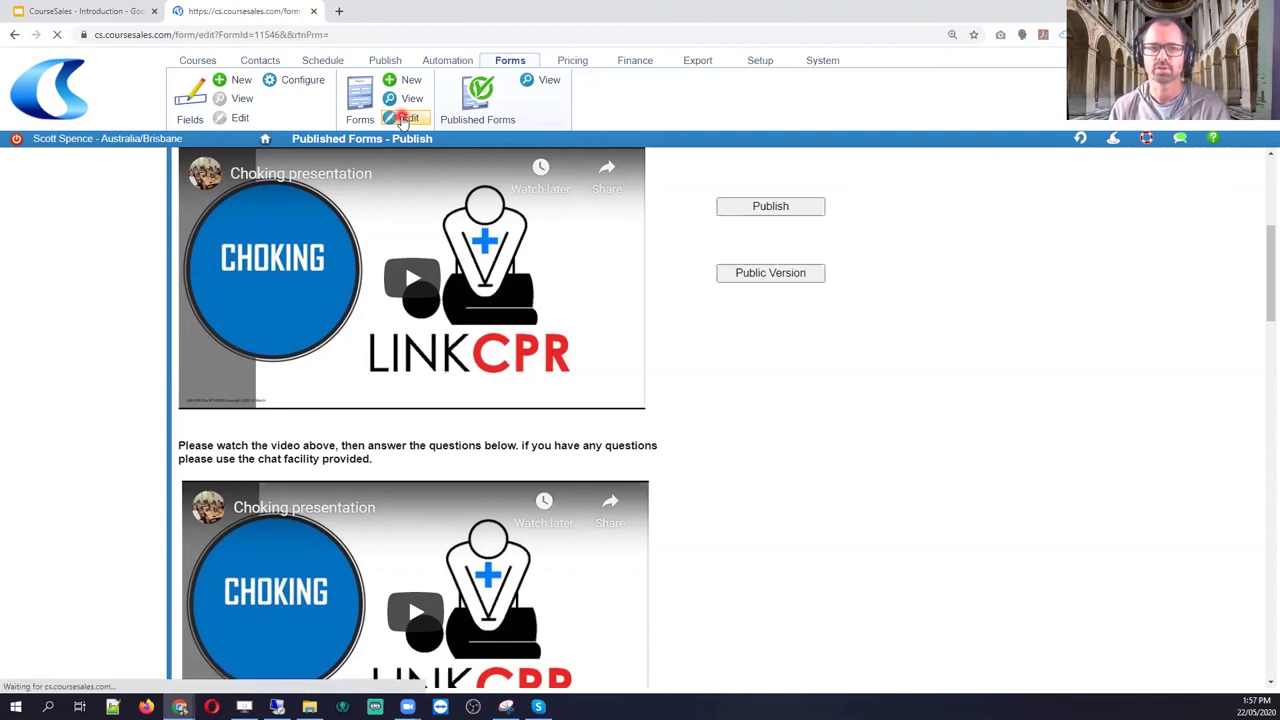
{"action": "left_click", "coordinate": [734, 358]}
{"action": "scroll", "coordinate": [736, 359], "scroll_direction": "down", "scroll_amount": 2}
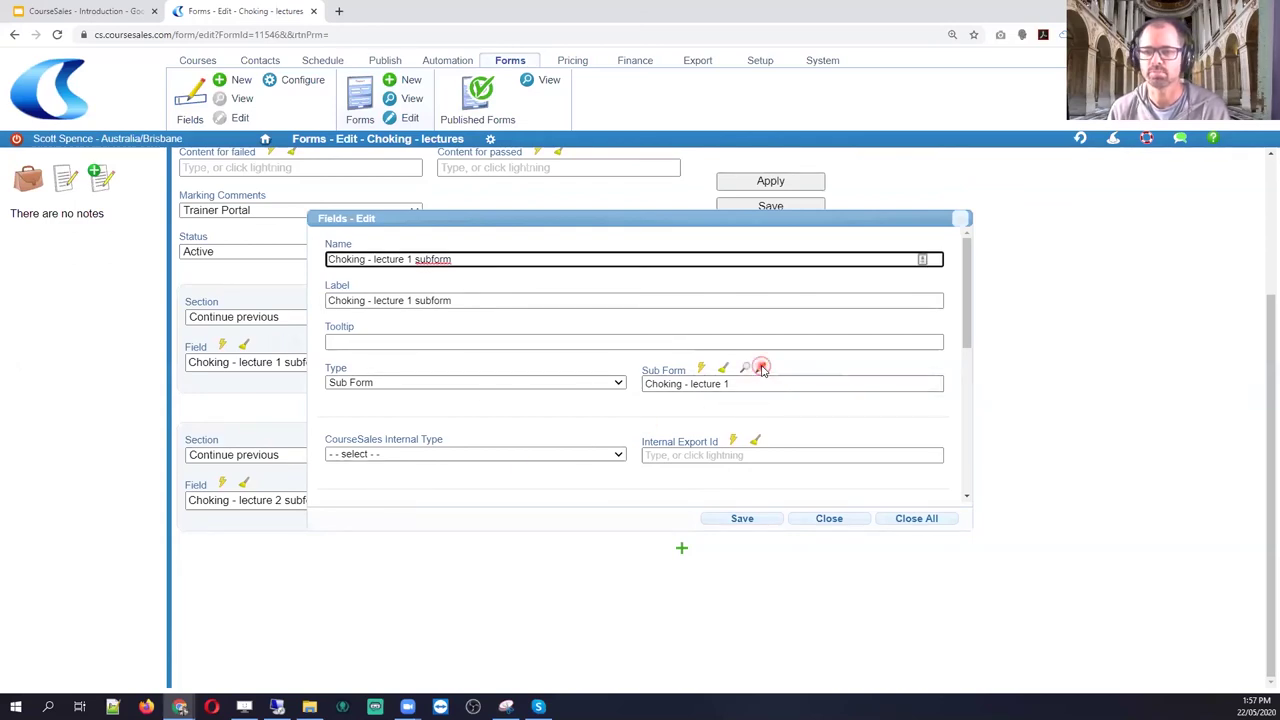
{"action": "left_click", "coordinate": [762, 369]}
{"action": "scroll", "coordinate": [584, 368], "scroll_direction": "down", "scroll_amount": 2}
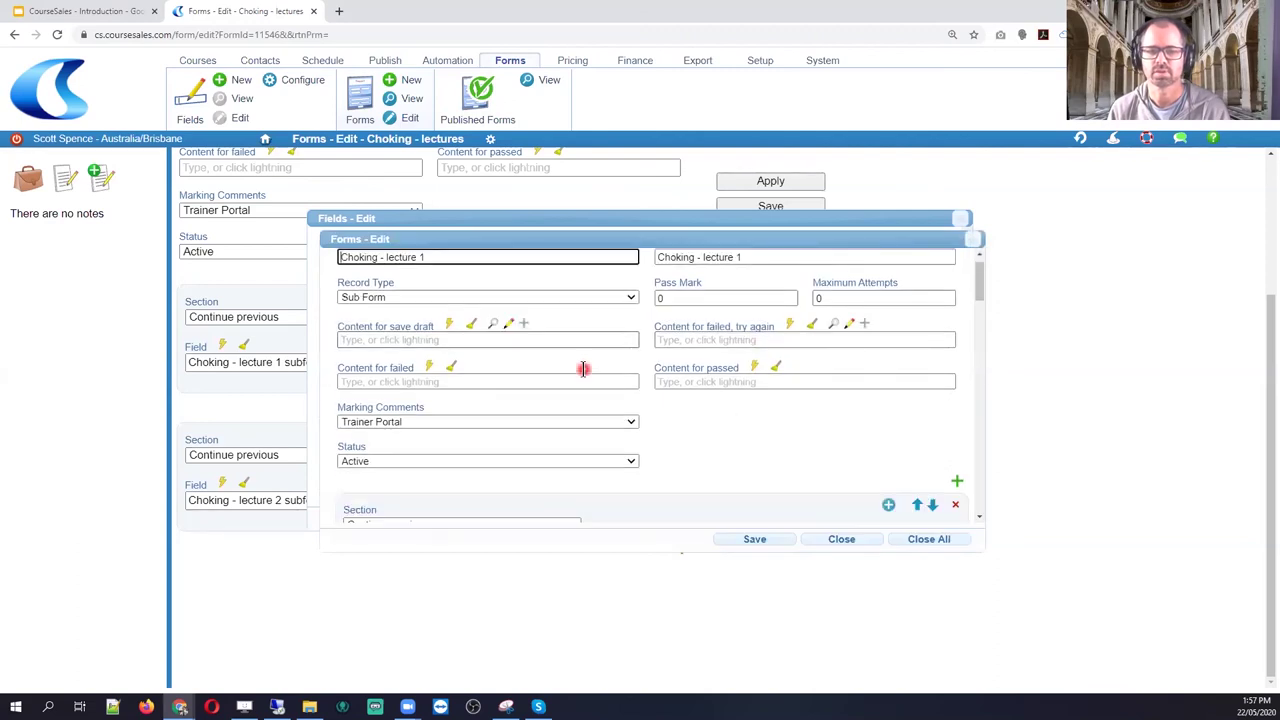
{"action": "scroll", "coordinate": [582, 370], "scroll_direction": "down", "scroll_amount": 1}
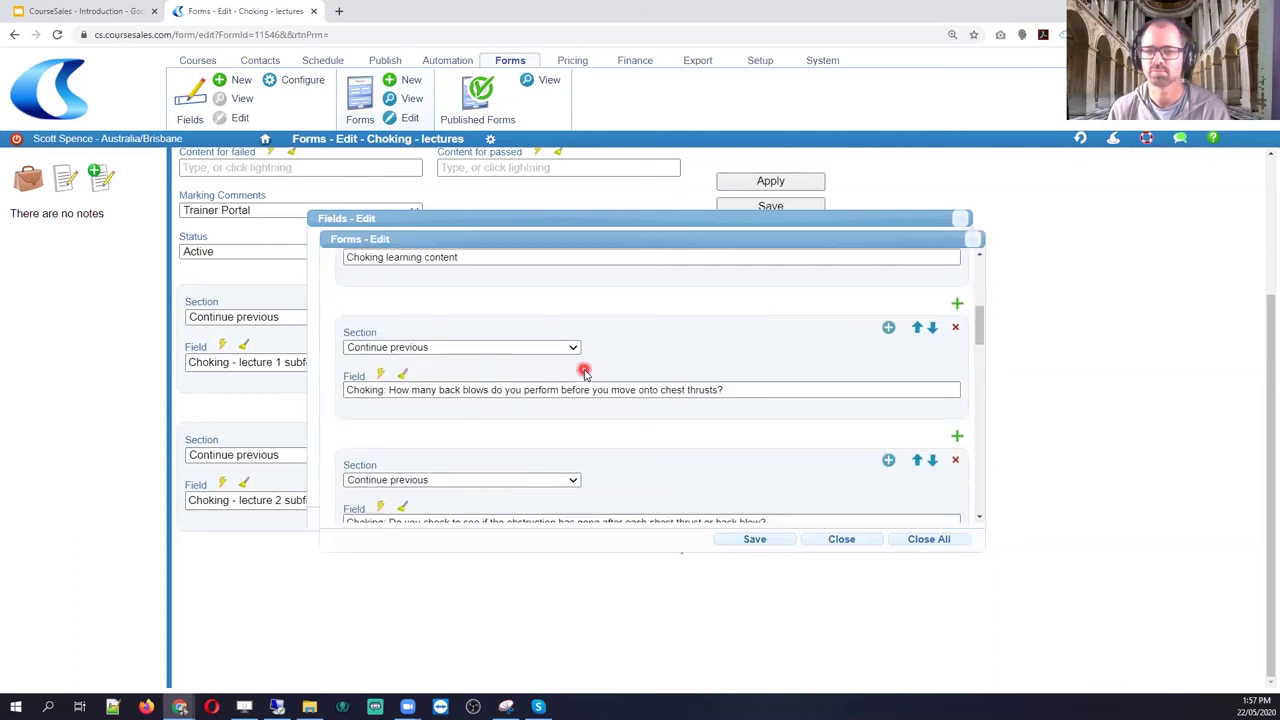
Clear the form text of the back blows question in the lecture 1 sub form, and save all changes with a form preview
{"action": "left_click", "coordinate": [889, 329]}
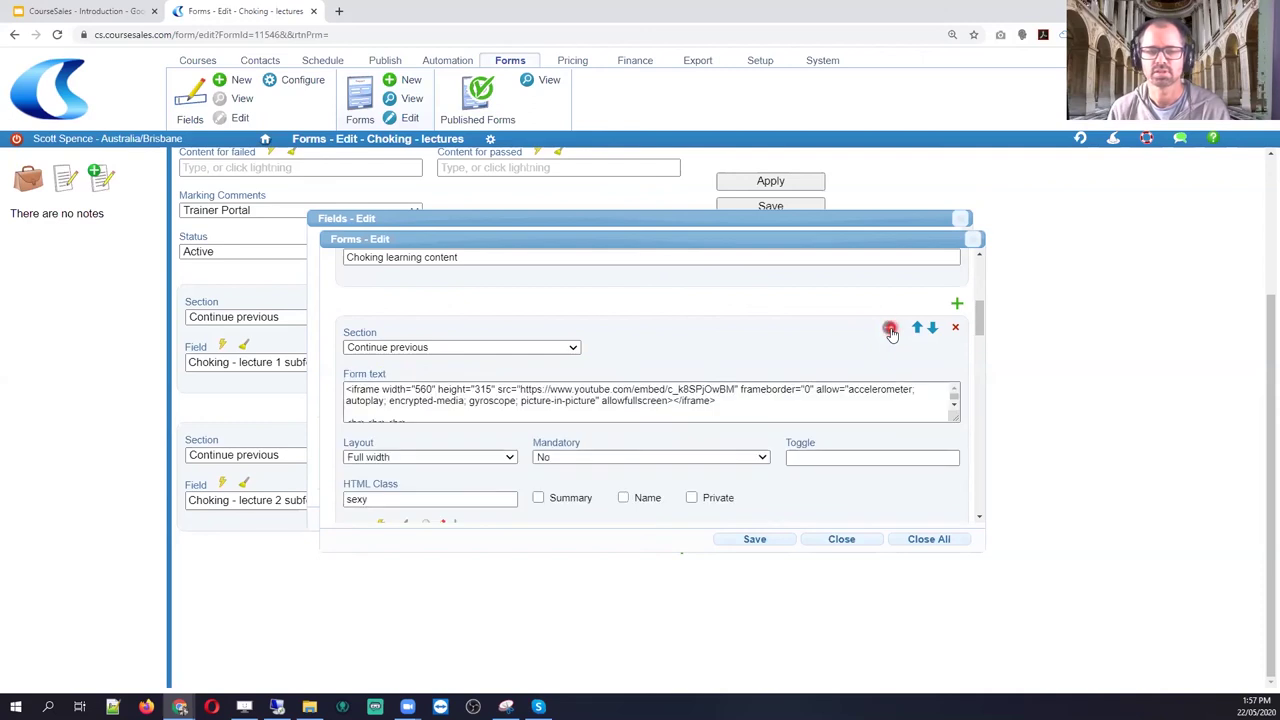
{"action": "left_click", "coordinate": [620, 391]}
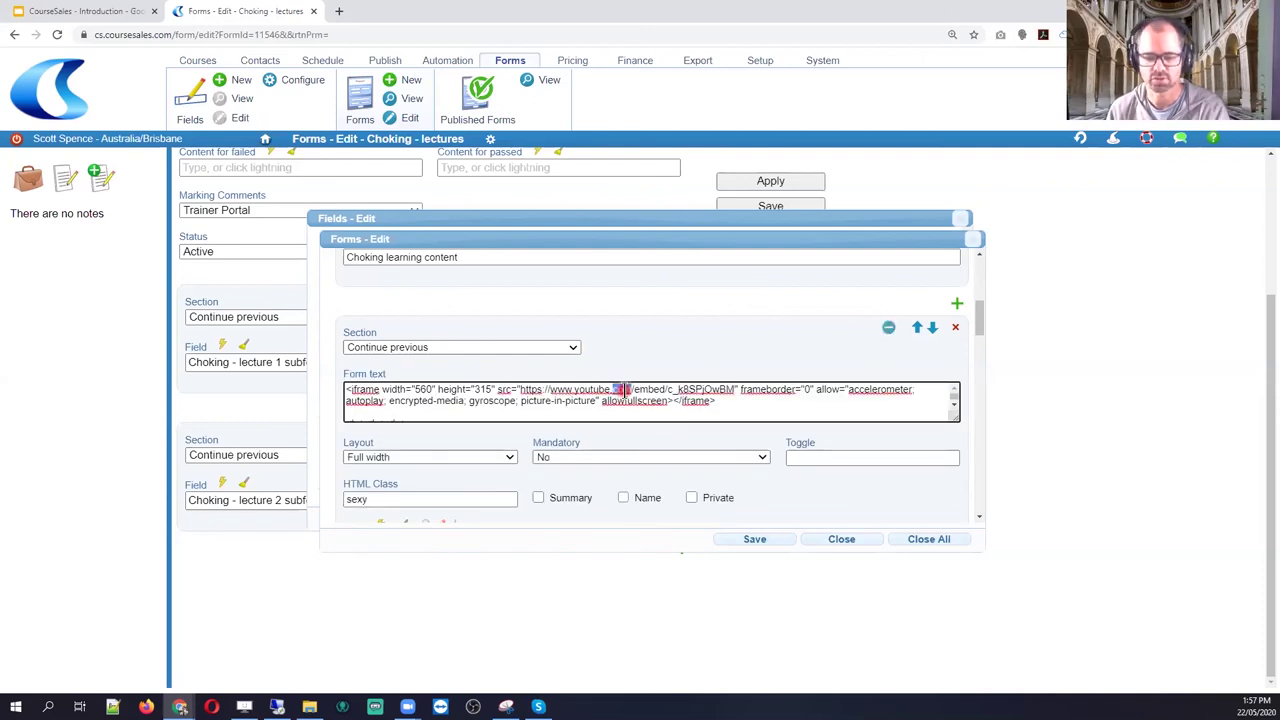
{"action": "key", "text": "ctrl+a"}
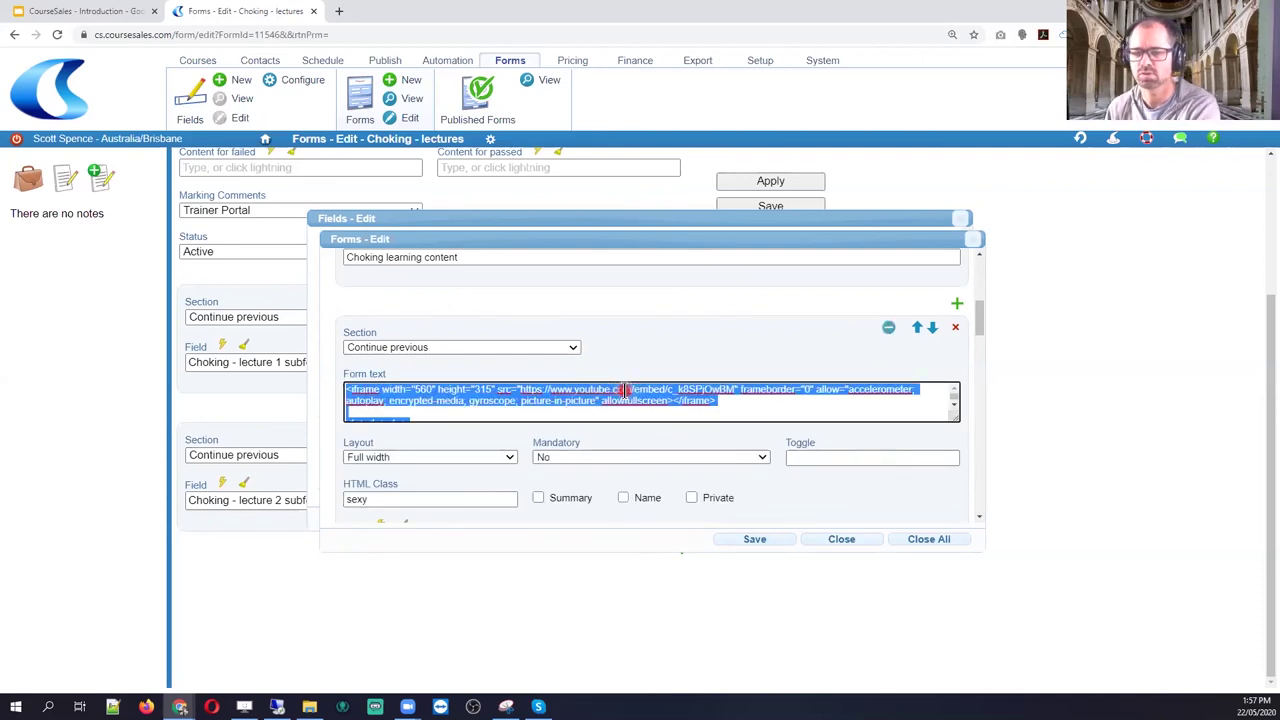
{"action": "key", "text": "Delete"}
{"action": "left_click", "coordinate": [770, 545]}
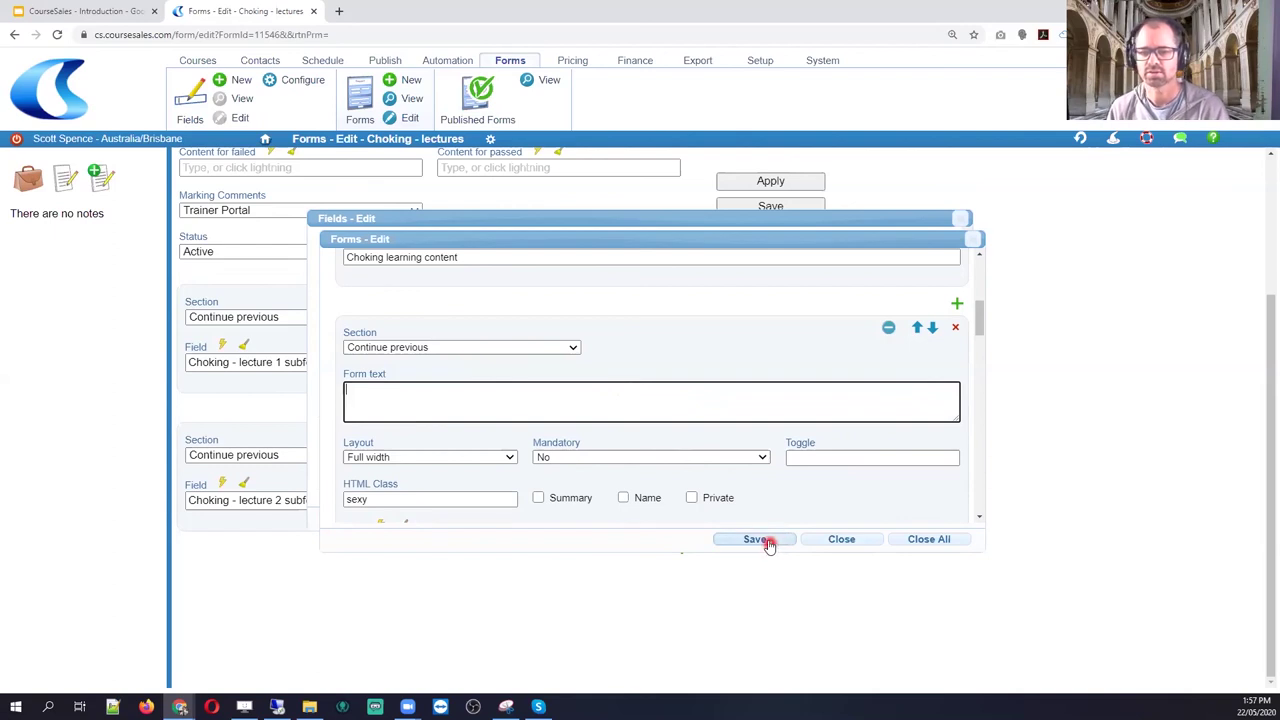
{"action": "left_click", "coordinate": [745, 524]}
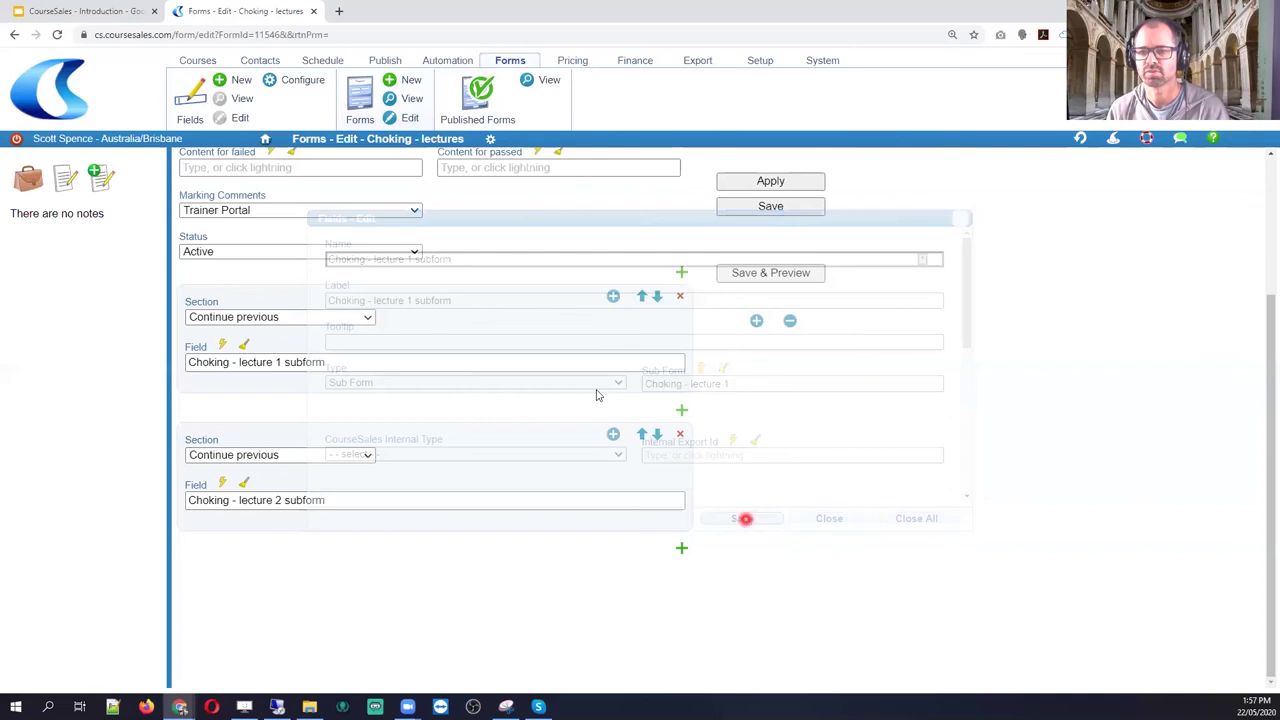
{"action": "left_click", "coordinate": [777, 275]}
Look through the form preview to check the video and the questions of each lecture for duplicated content
{"action": "left_click", "coordinate": [556, 406]}
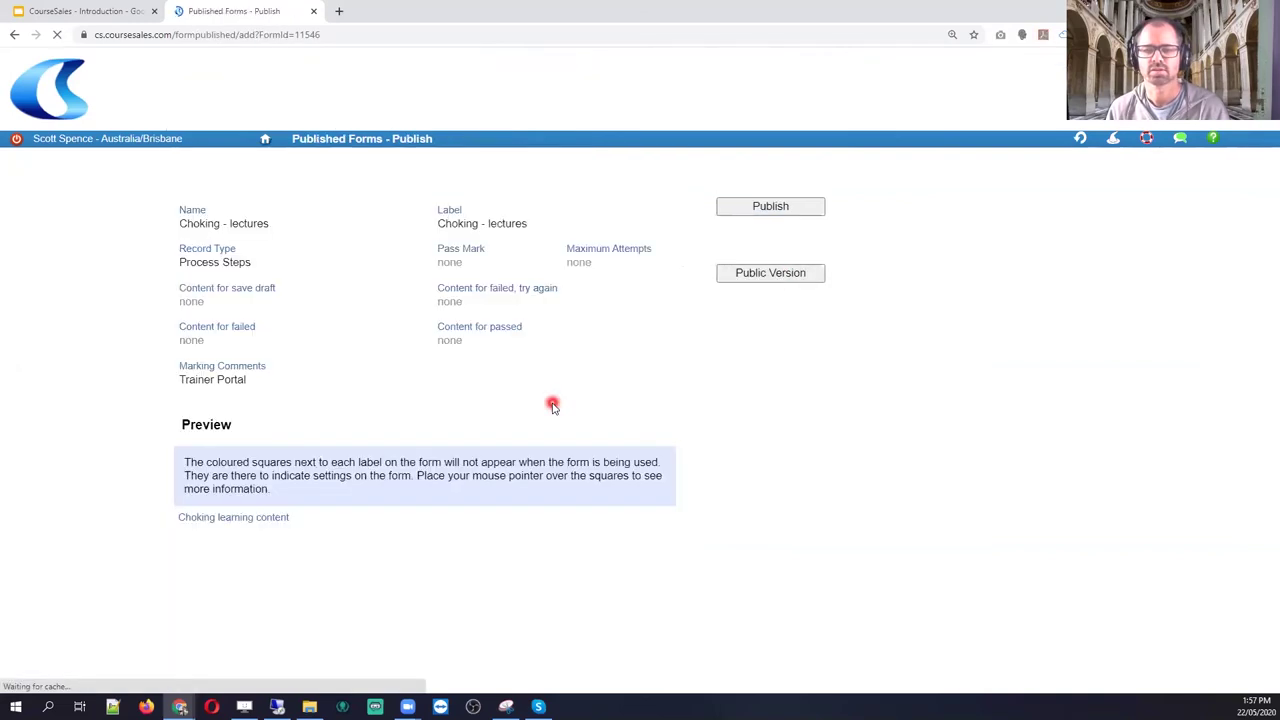
{"action": "scroll", "coordinate": [438, 385], "scroll_direction": "down", "scroll_amount": 3}
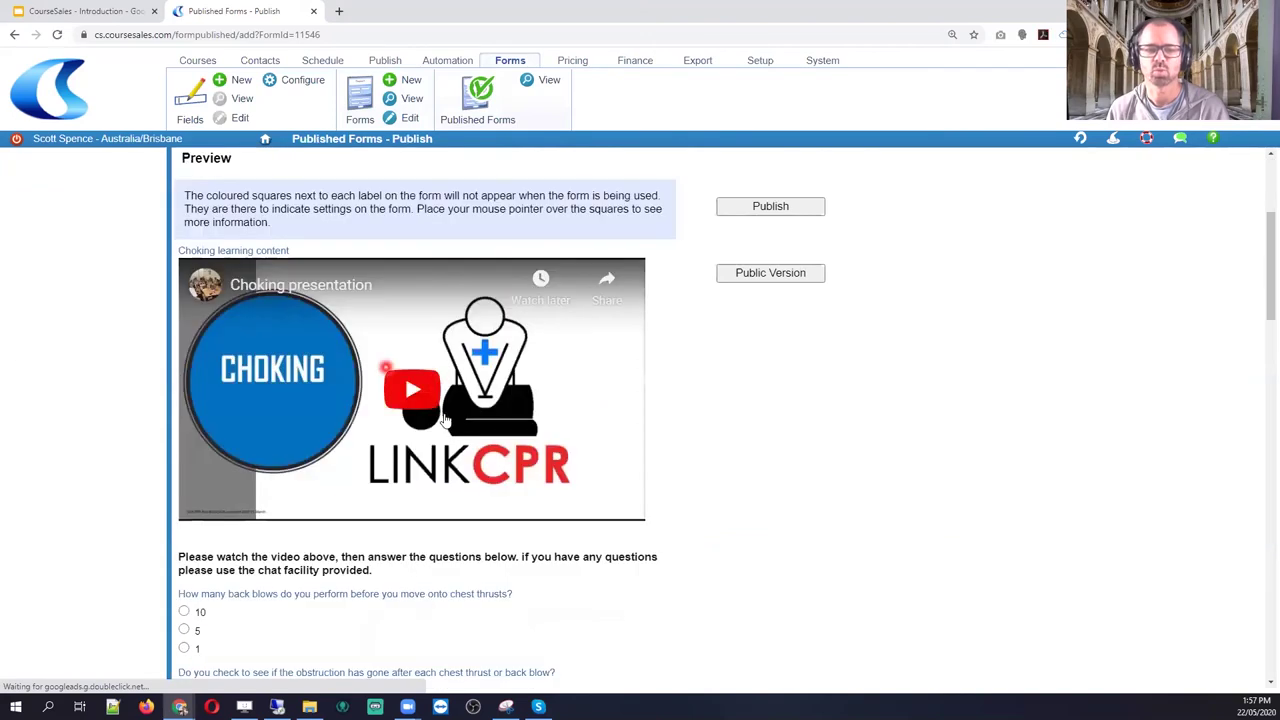
{"action": "scroll", "coordinate": [440, 400], "scroll_direction": "down", "scroll_amount": 5}
{"action": "scroll", "coordinate": [444, 418], "scroll_direction": "down", "scroll_amount": 5}
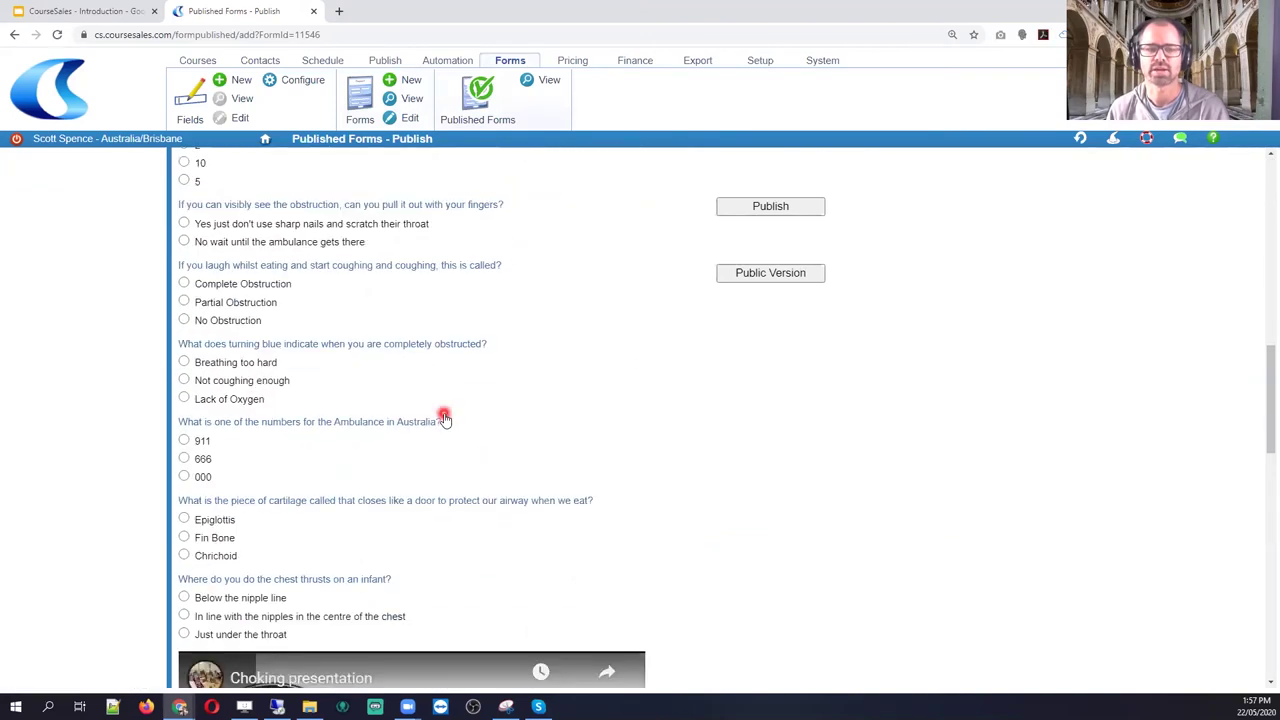
{"action": "scroll", "coordinate": [484, 436], "scroll_direction": "down", "scroll_amount": 8}
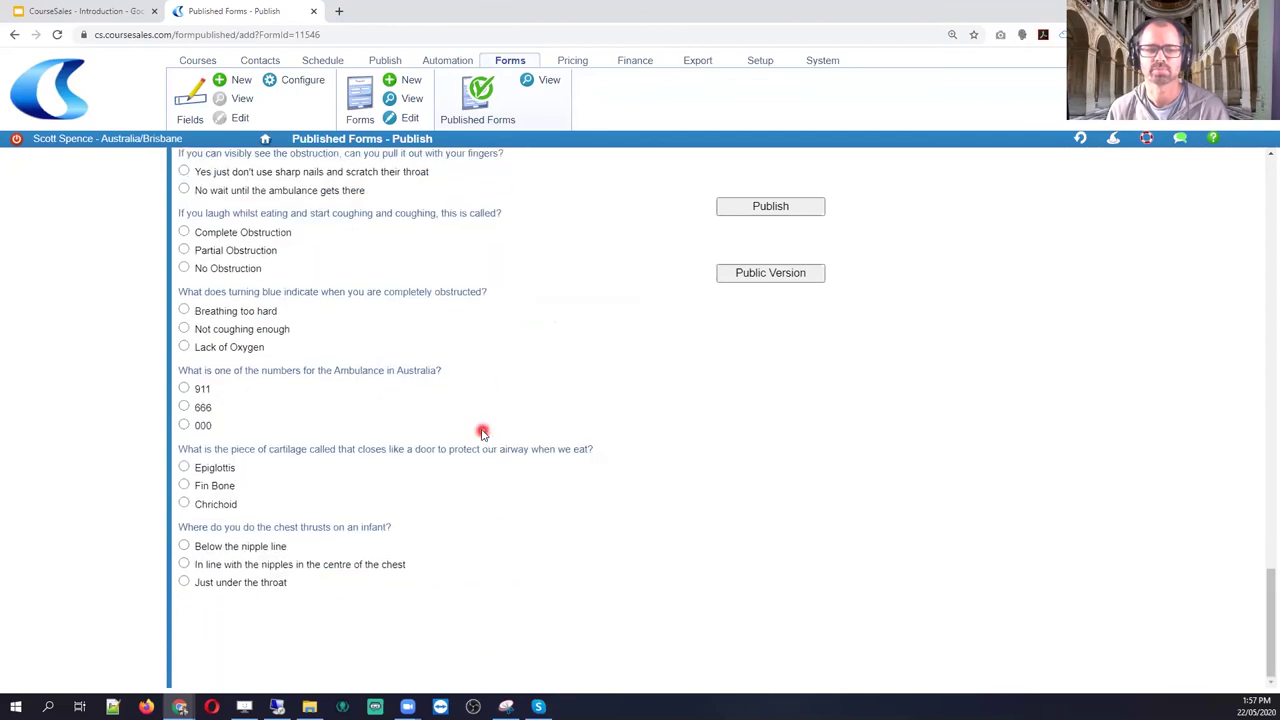
{"action": "scroll", "coordinate": [483, 433], "scroll_direction": "up", "scroll_amount": 5}
{"action": "scroll", "coordinate": [483, 433], "scroll_direction": "down", "scroll_amount": 4}
{"action": "scroll", "coordinate": [483, 433], "scroll_direction": "up", "scroll_amount": 1}
{"action": "scroll", "coordinate": [483, 433], "scroll_direction": "up", "scroll_amount": 4}
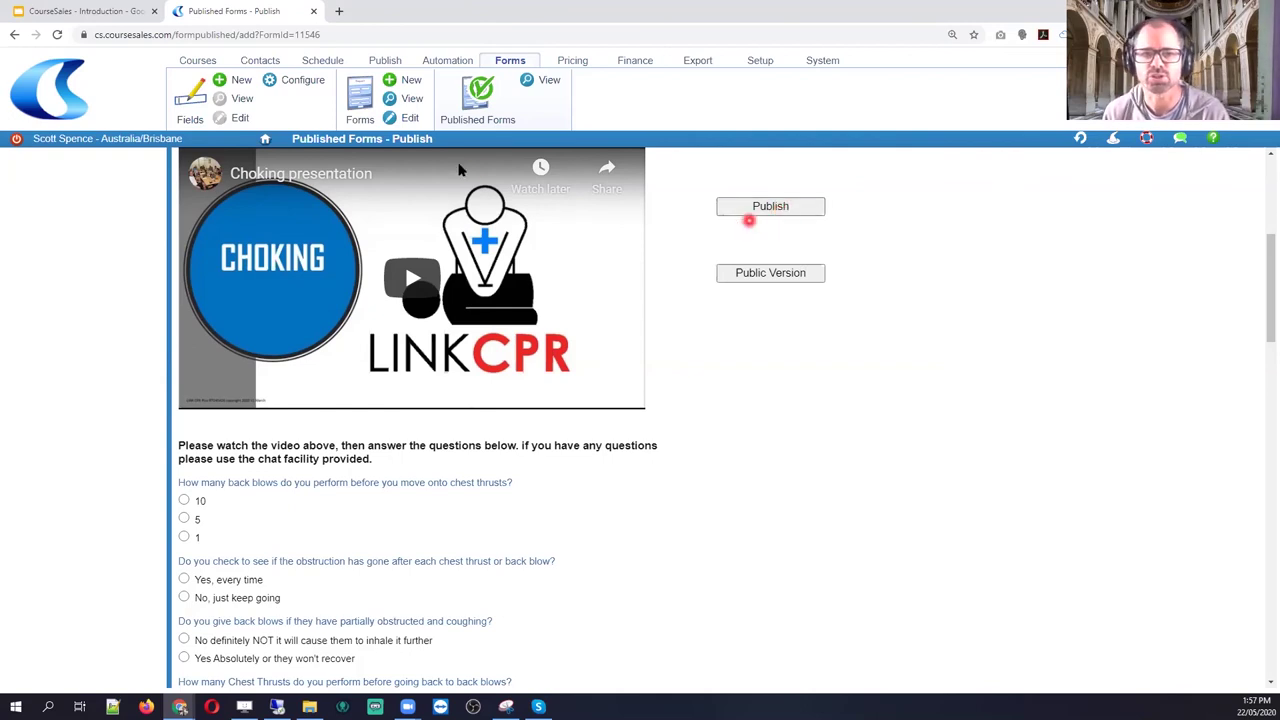
Reopen the Choking - lecture 1 sub form for editing through its field on the form, and enlarge the editing dialog
{"action": "left_click", "coordinate": [398, 119]}
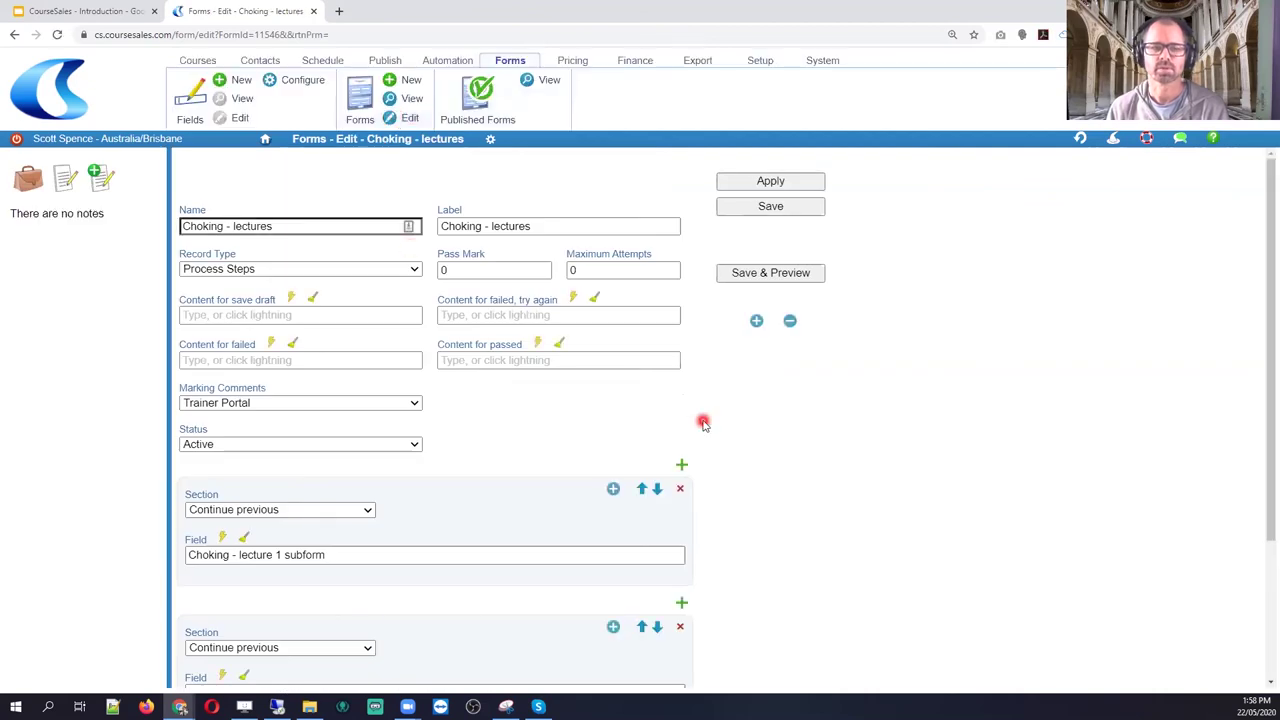
{"action": "scroll", "coordinate": [703, 423], "scroll_direction": "down", "scroll_amount": 3}
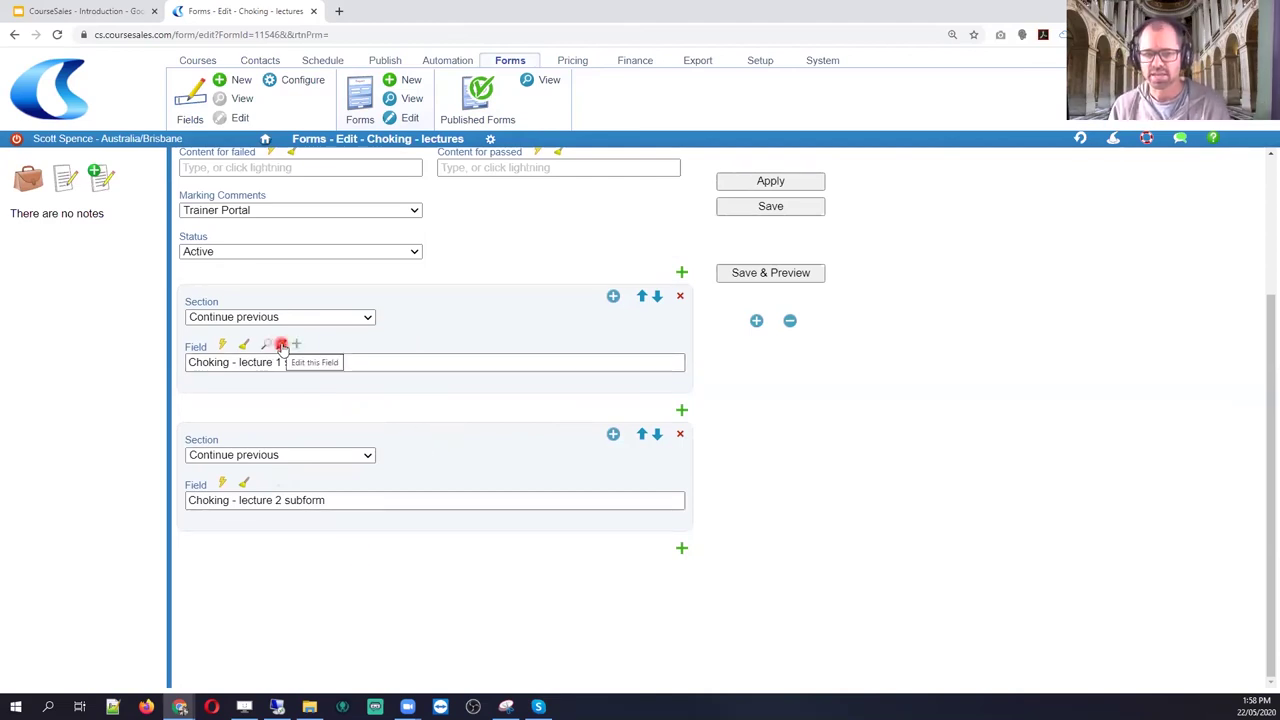
{"action": "left_click", "coordinate": [282, 345]}
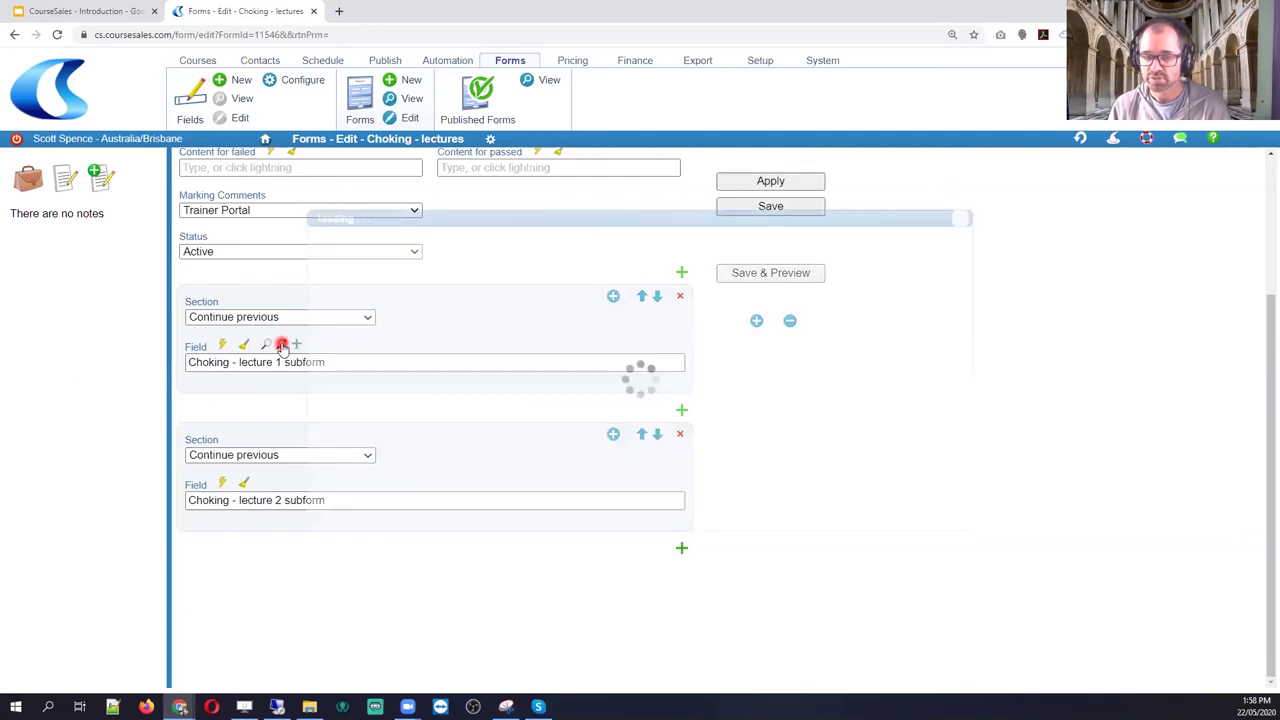
{"action": "left_click", "coordinate": [481, 456]}
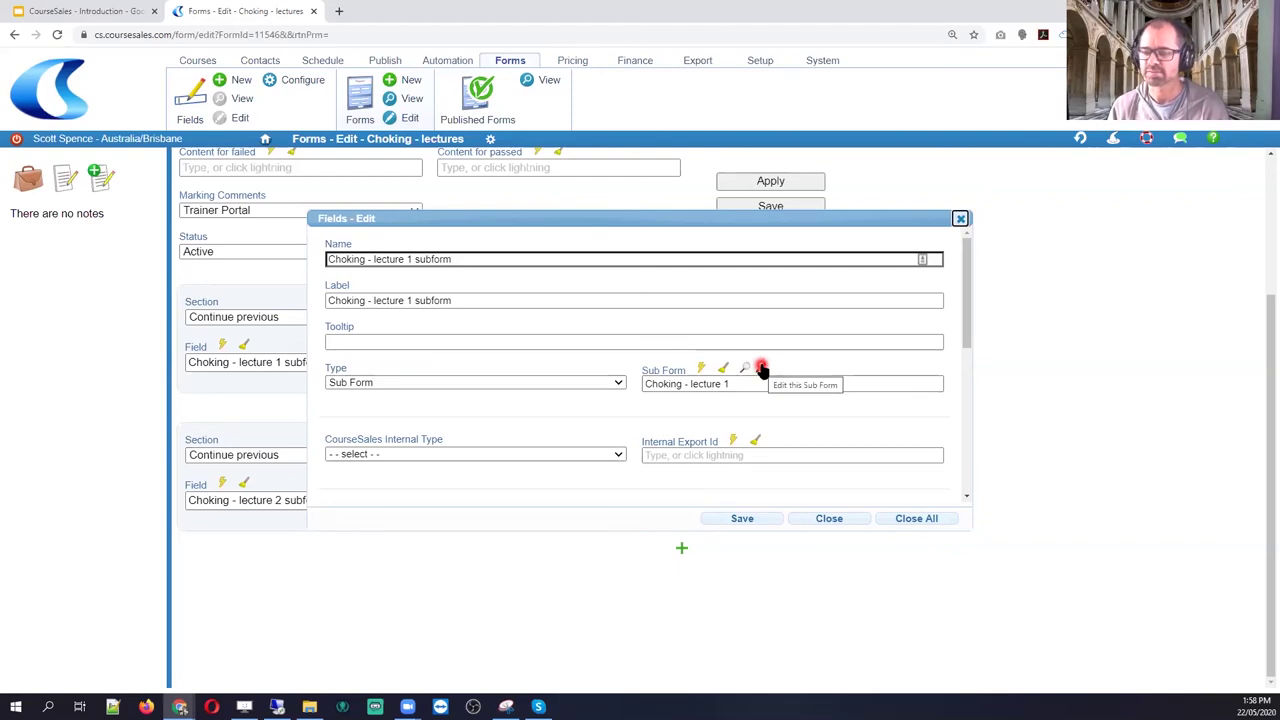
{"action": "left_click", "coordinate": [762, 368]}
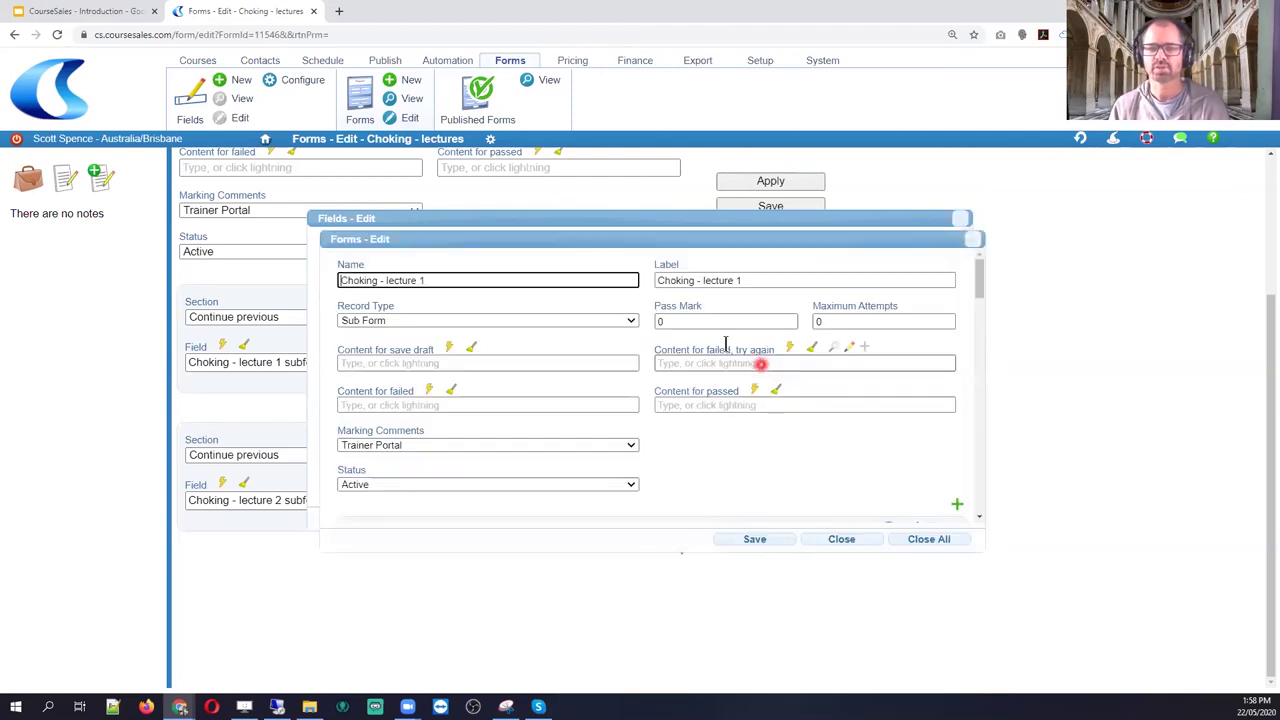
{"action": "left_click_drag", "start_coordinate": [710, 238], "coordinate": [643, 103]}
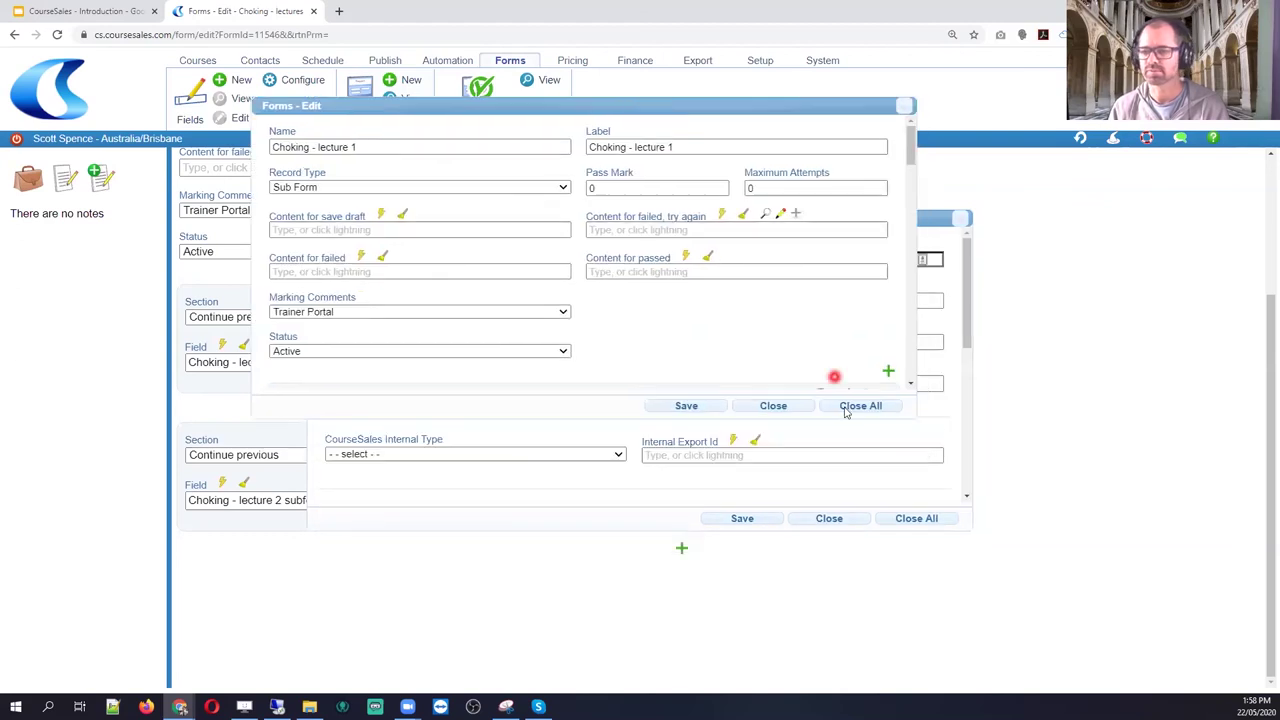
{"action": "left_click_drag", "start_coordinate": [910, 416], "coordinate": [942, 588]}
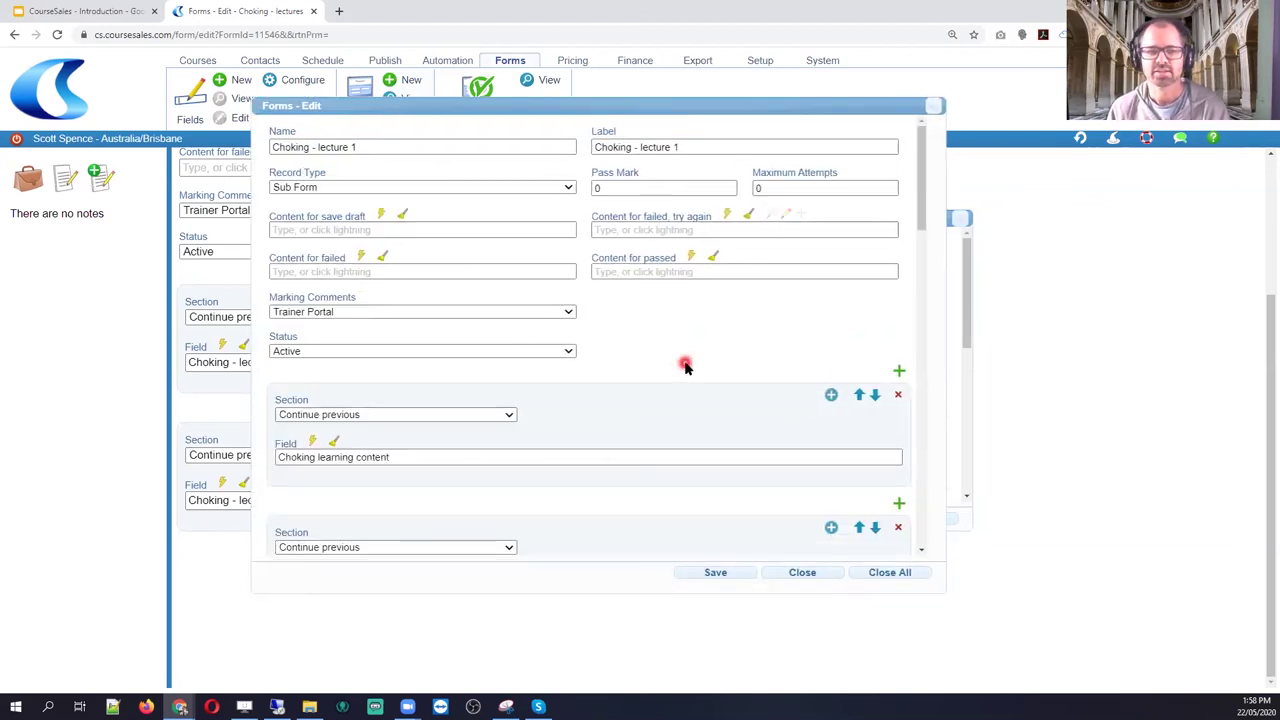
Set the Choking learning content field's section to New using box with heading, titled "Lecture 1", and save the sub form and its field
{"action": "scroll", "coordinate": [685, 367], "scroll_direction": "down", "scroll_amount": 2}
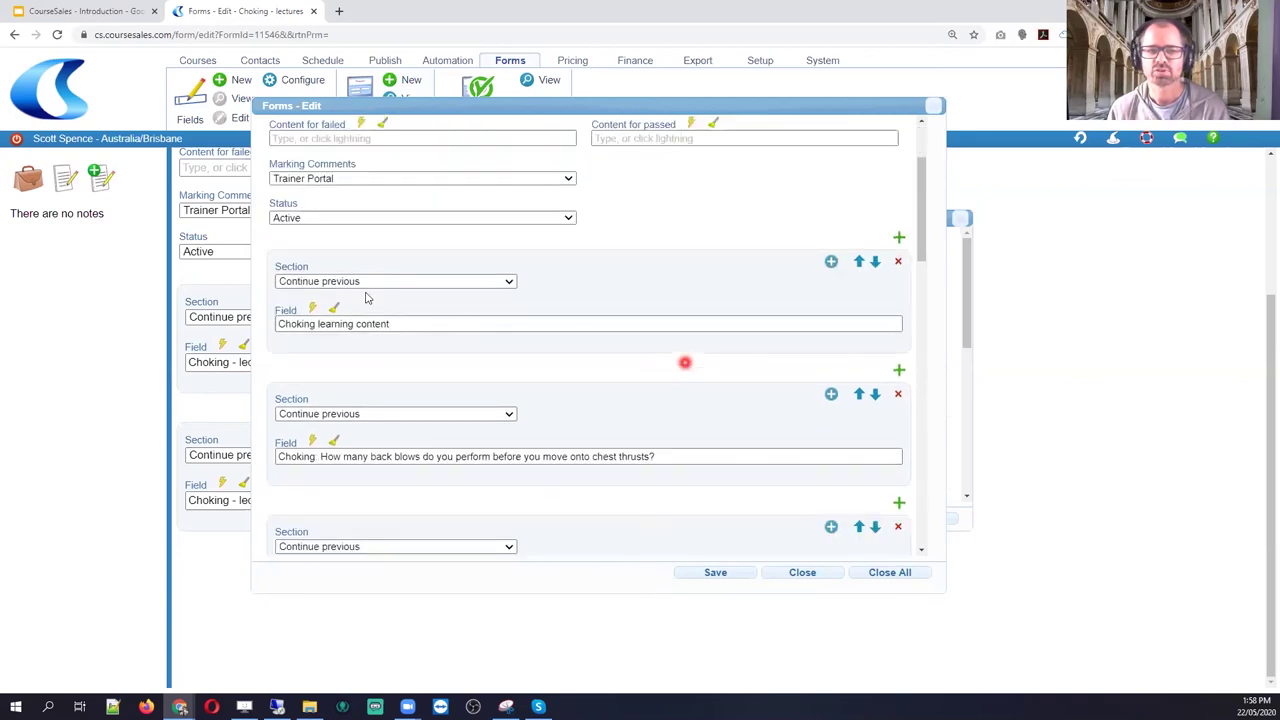
{"action": "left_click", "coordinate": [340, 284]}
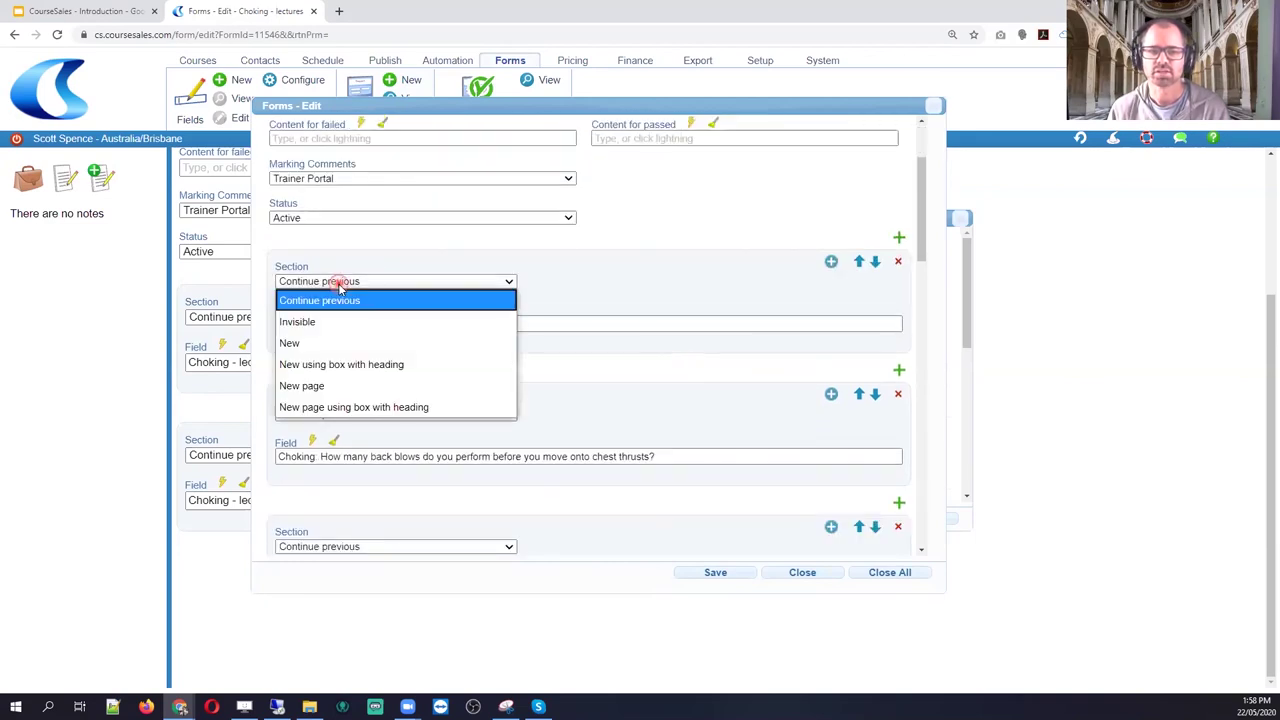
{"action": "left_click", "coordinate": [357, 366]}
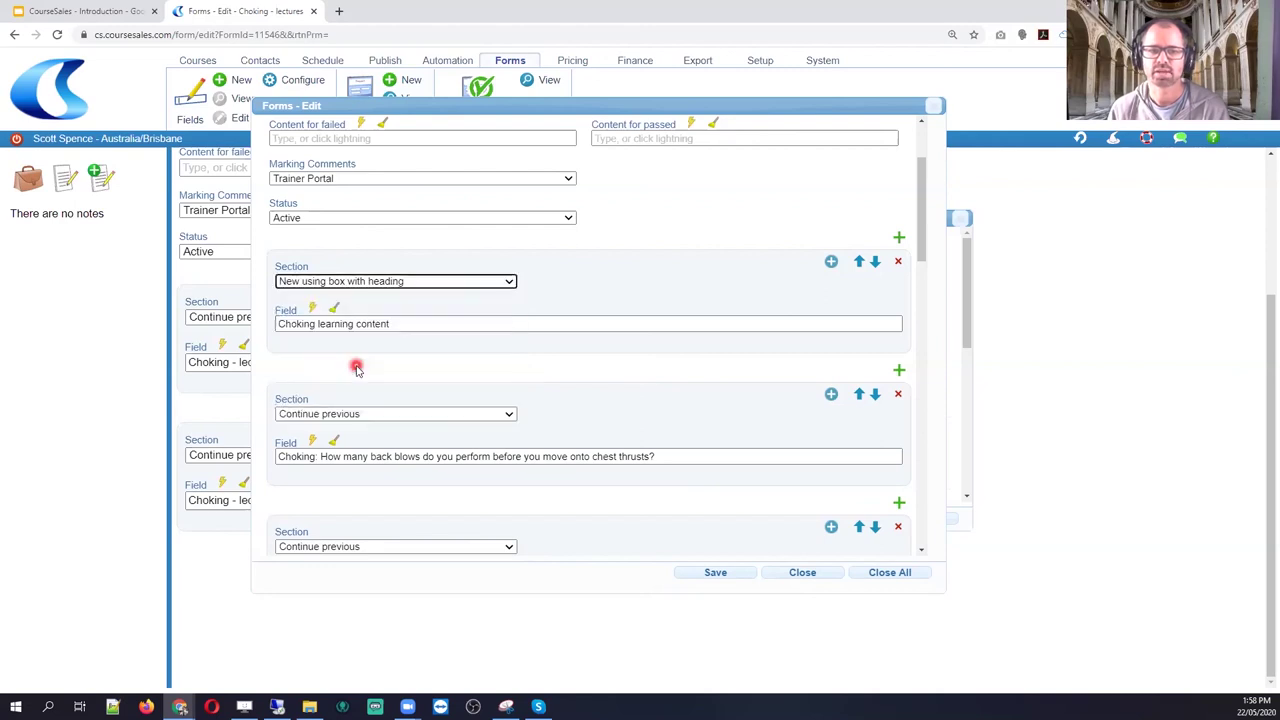
{"action": "left_click", "coordinate": [832, 263]}
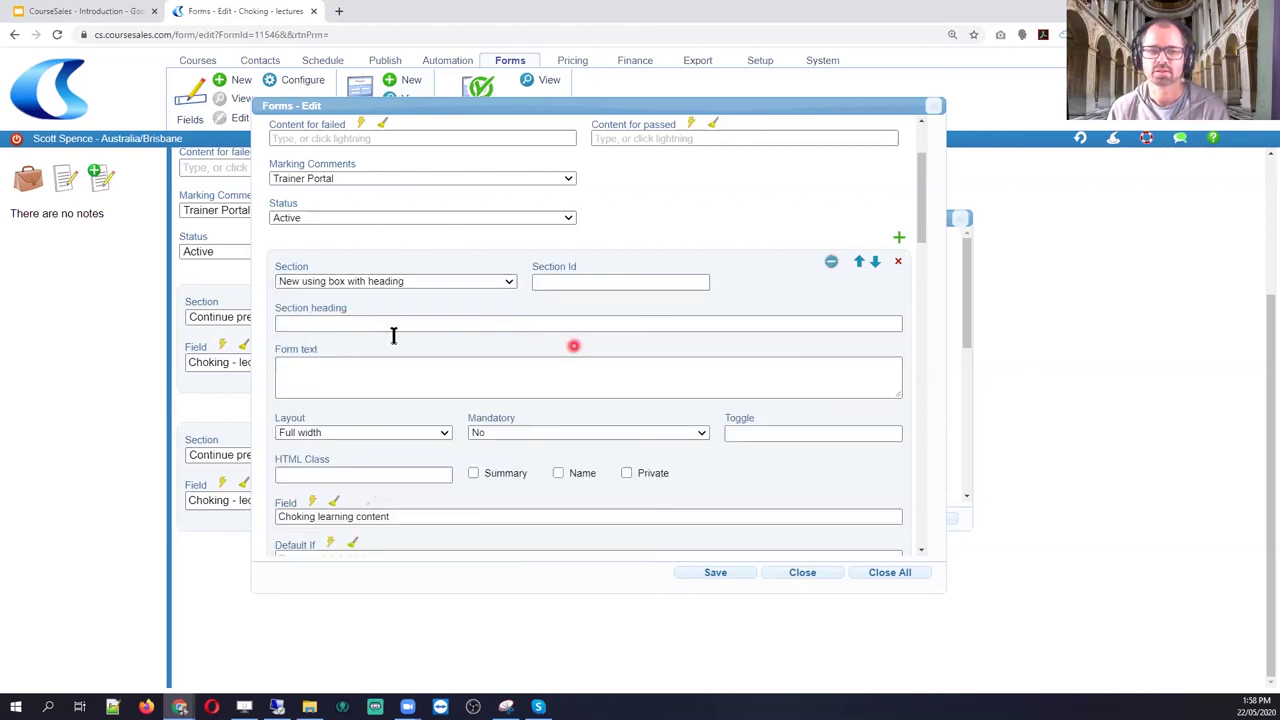
{"action": "left_click", "coordinate": [364, 324]}
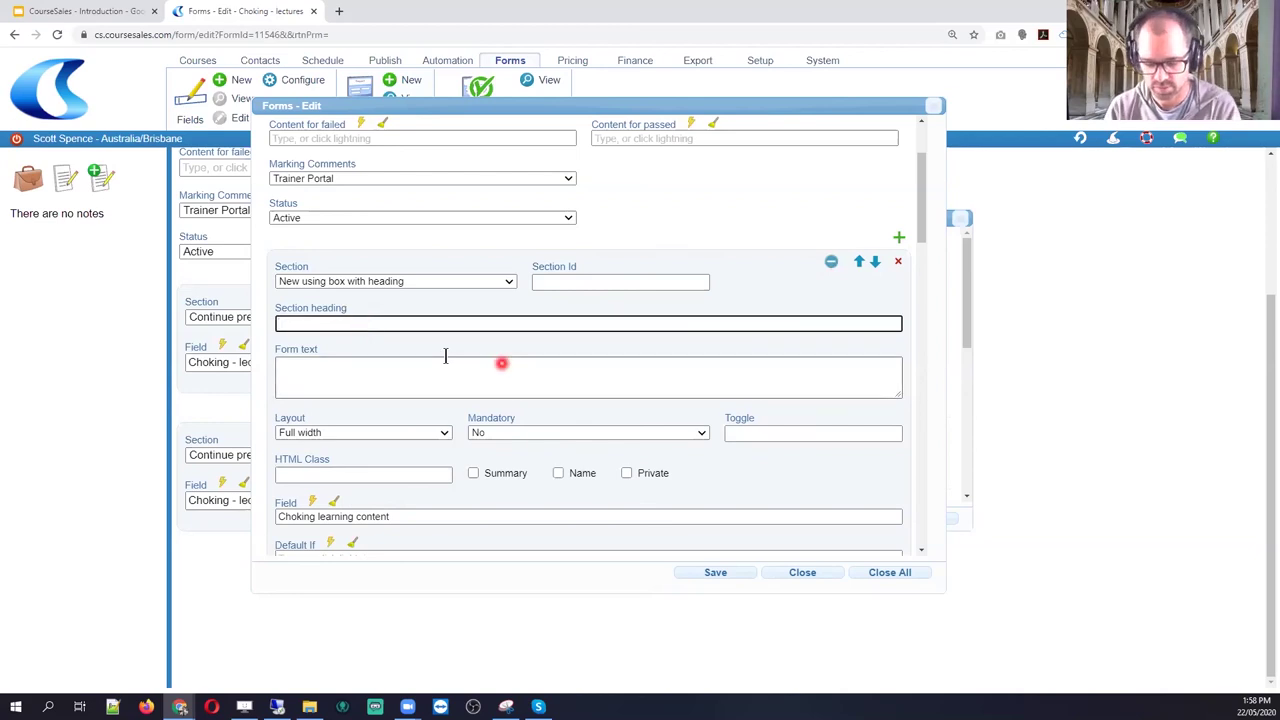
{"action": "type", "text": "Lesctrure"}
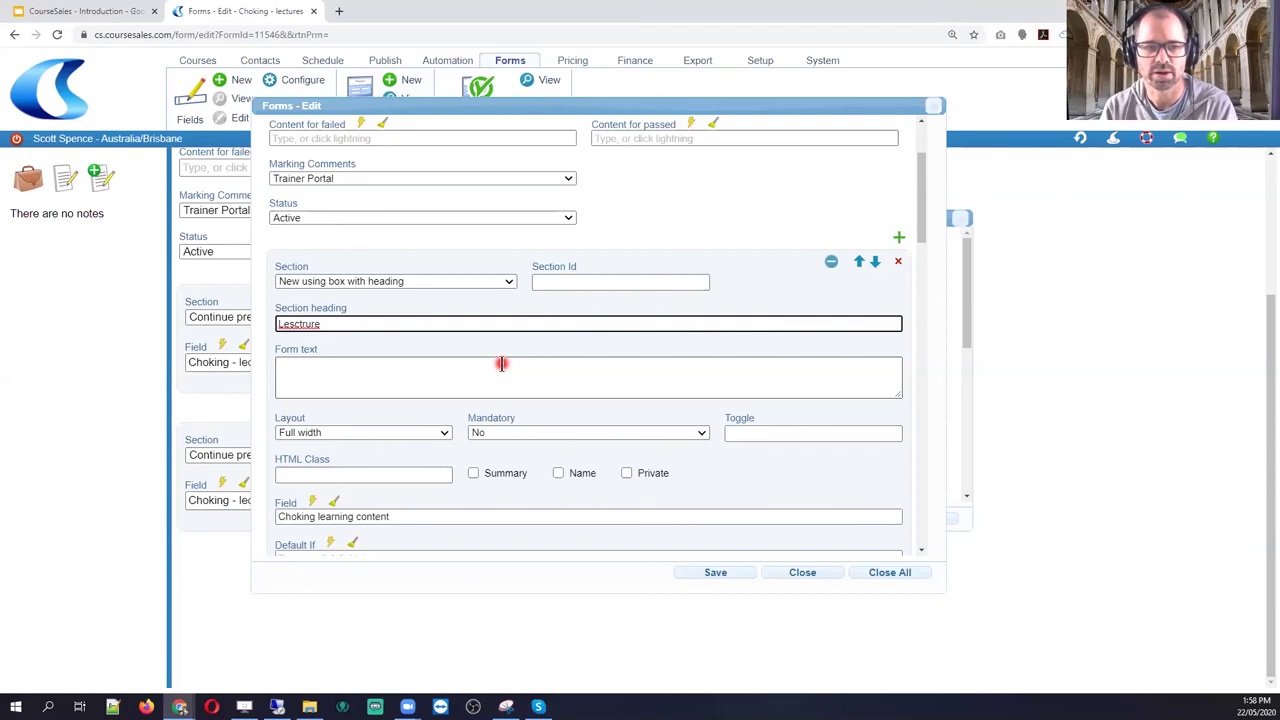
{"action": "type", "text": "cture 1"}
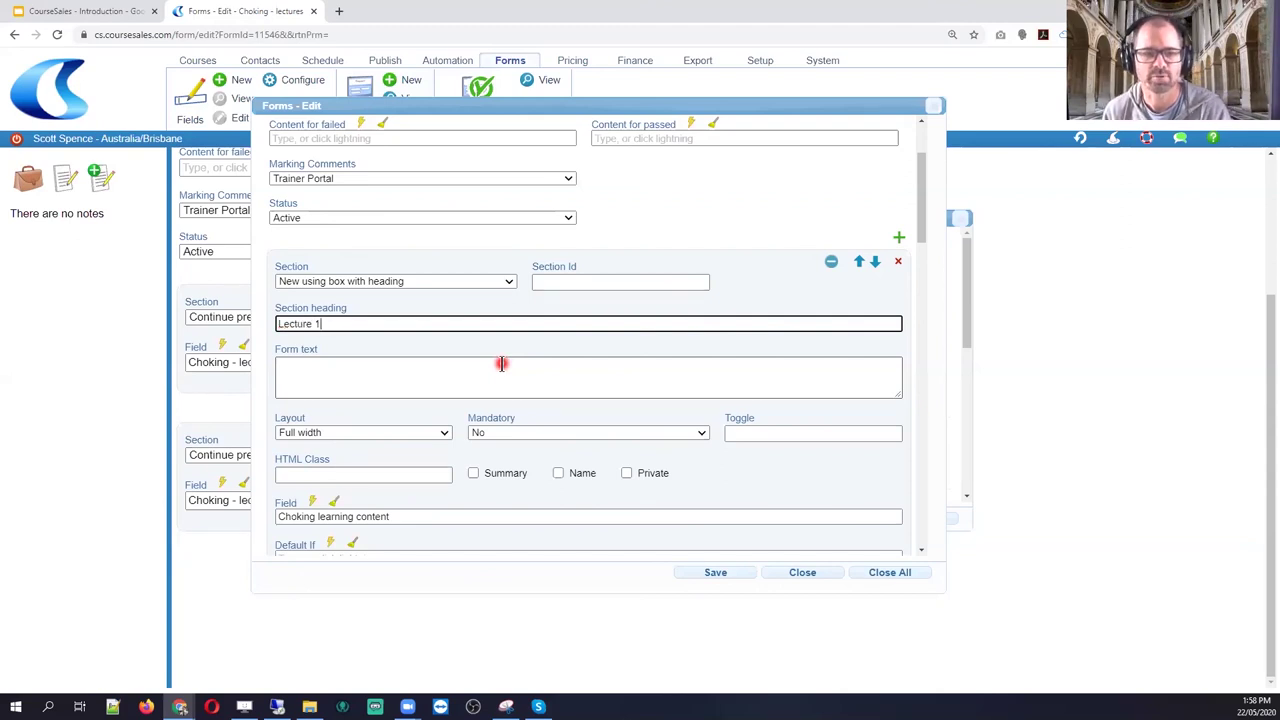
{"action": "left_click", "coordinate": [436, 282]}
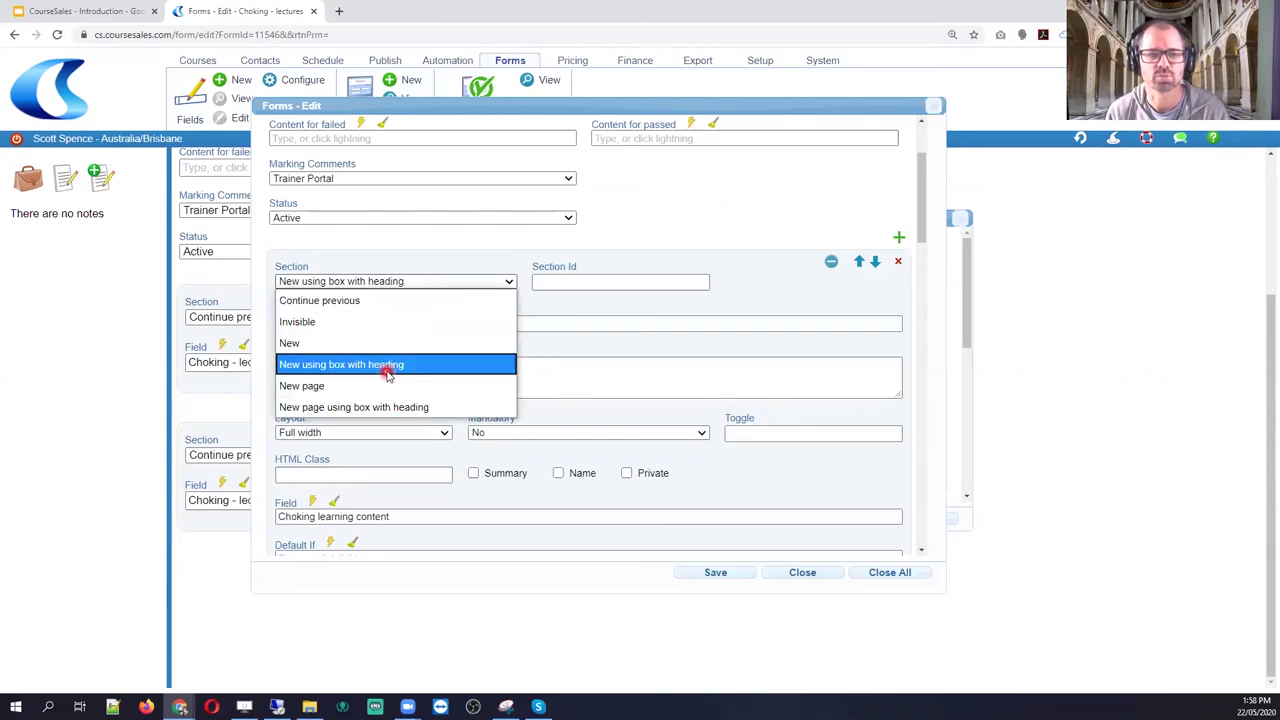
{"action": "left_click", "coordinate": [388, 365]}
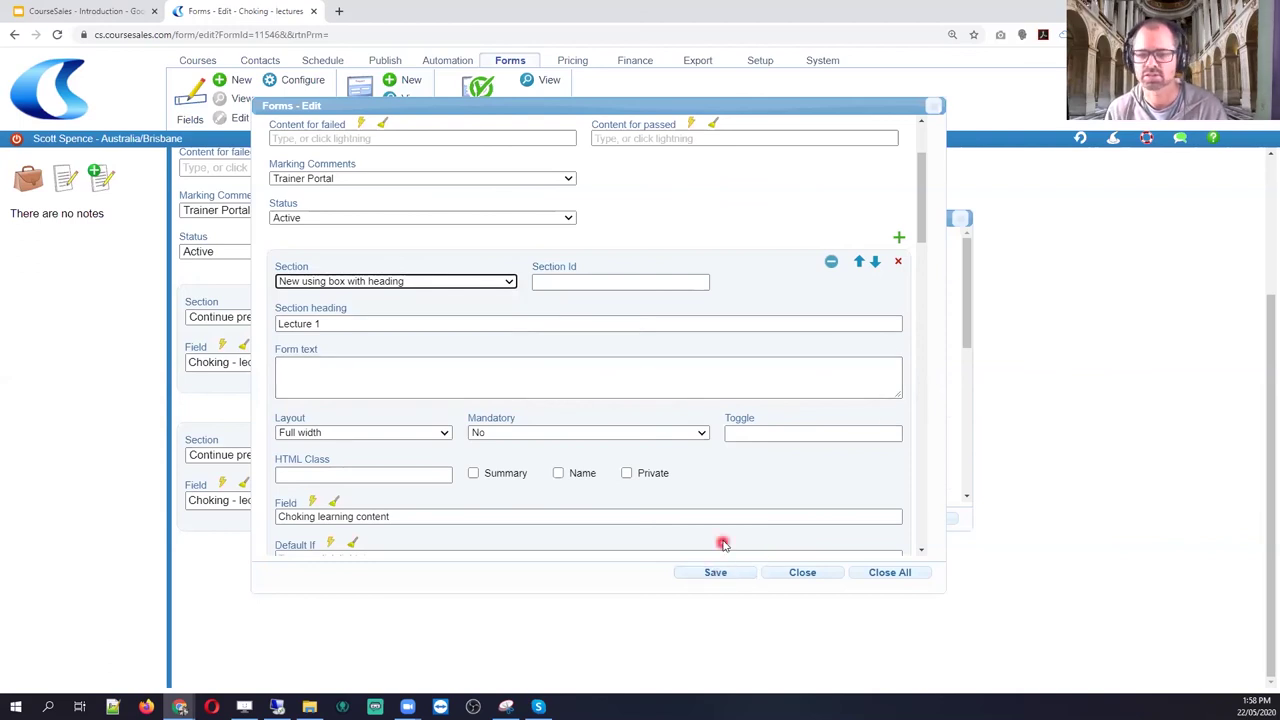
{"action": "left_click", "coordinate": [716, 573]}
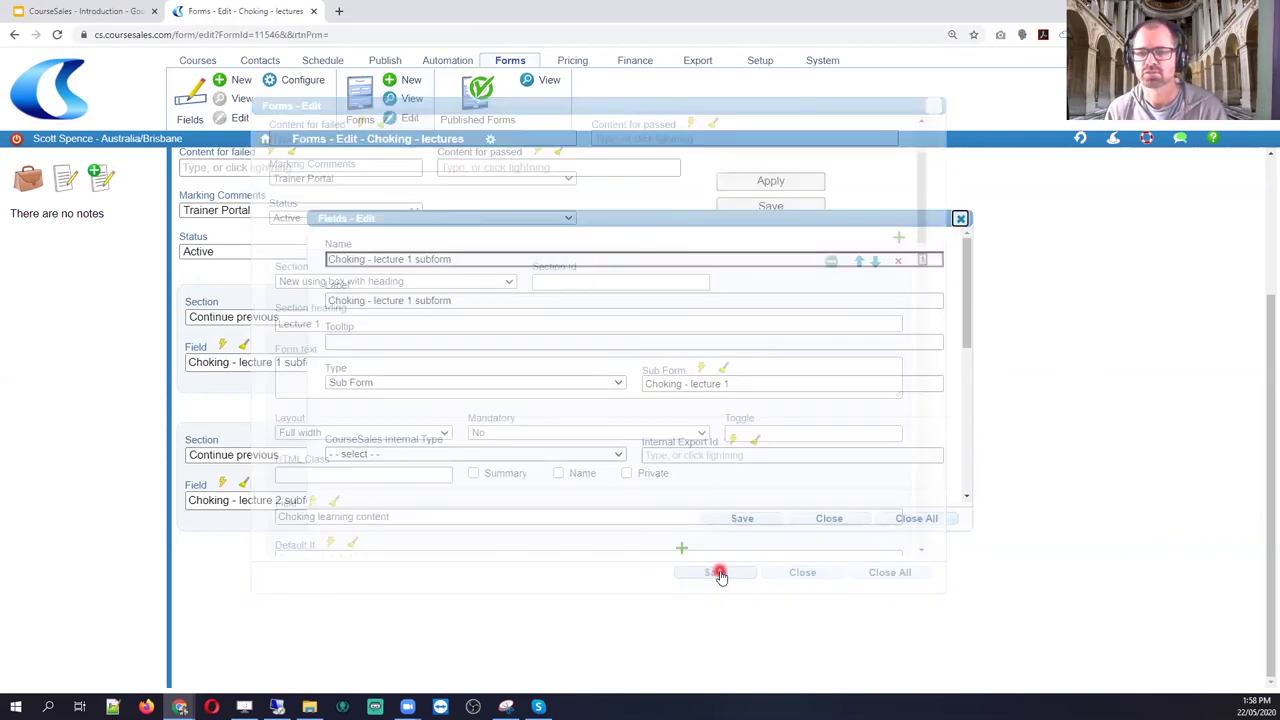
{"action": "left_click", "coordinate": [740, 520]}
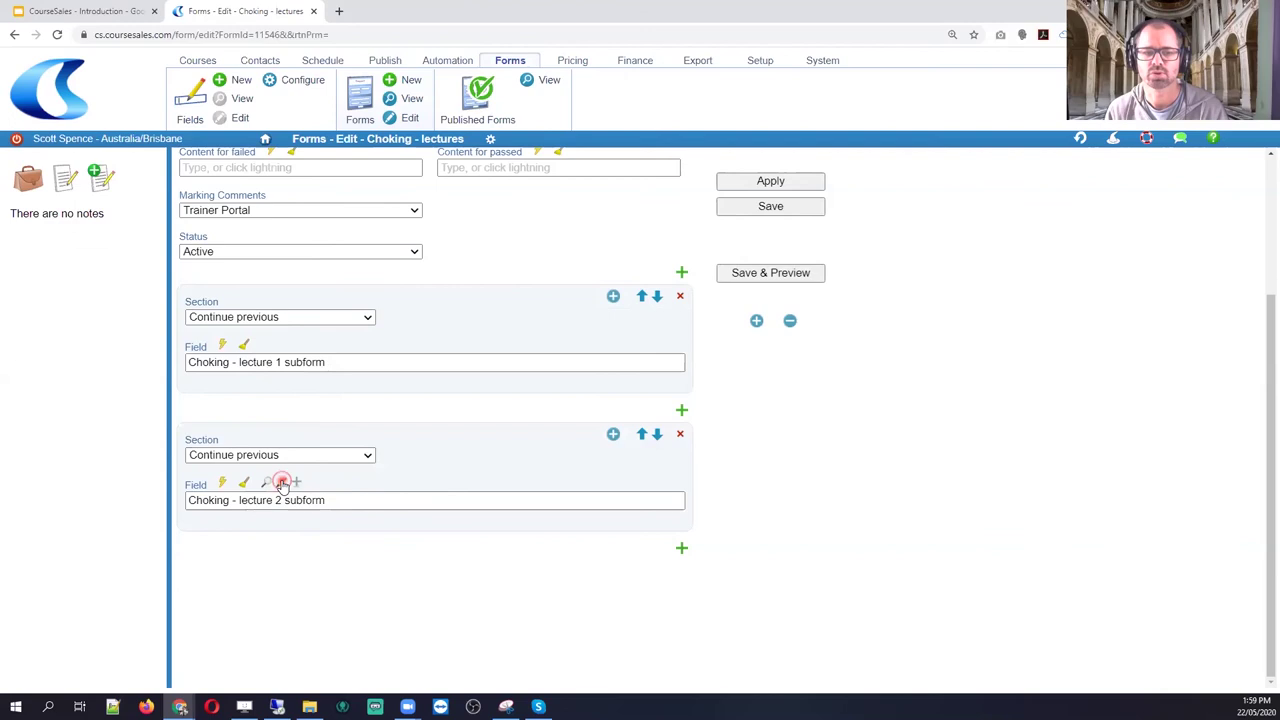
In the Choking - lecture 2 sub form, set the Choking content (new) section to New using box with heading, titled "Lecture 2", and save sub form and field
{"action": "left_click", "coordinate": [281, 483]}
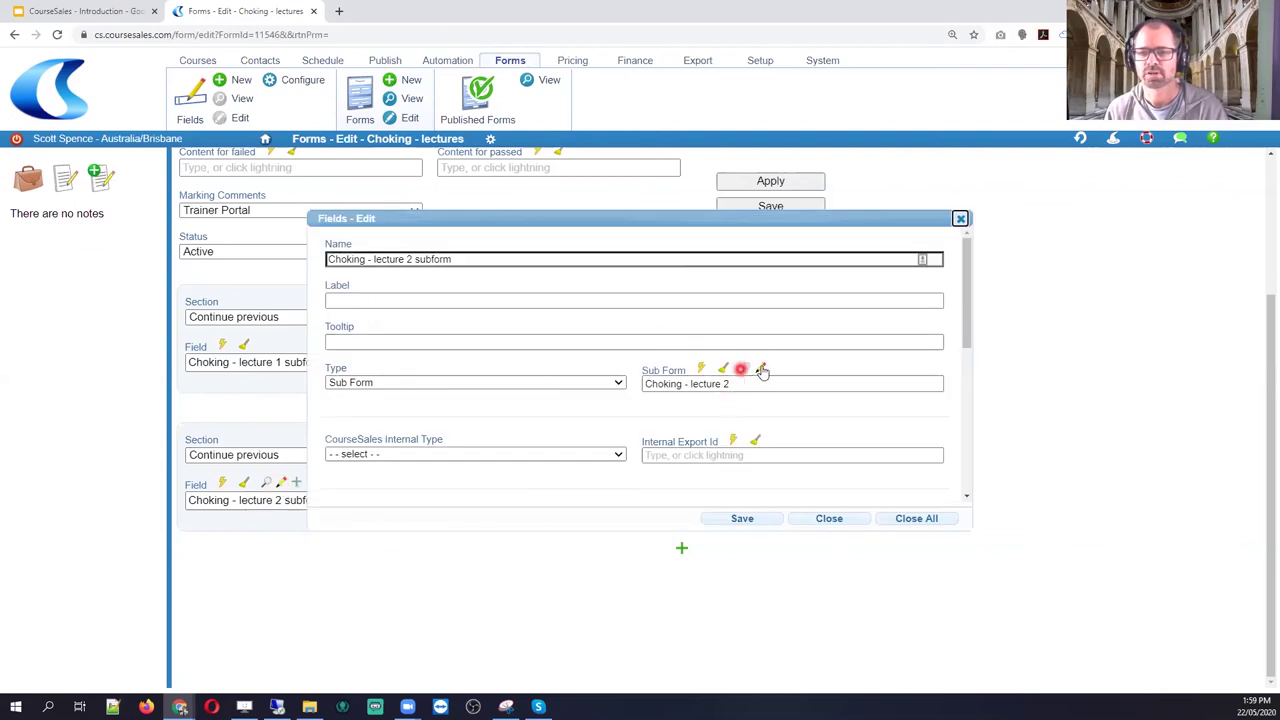
{"action": "left_click", "coordinate": [762, 370]}
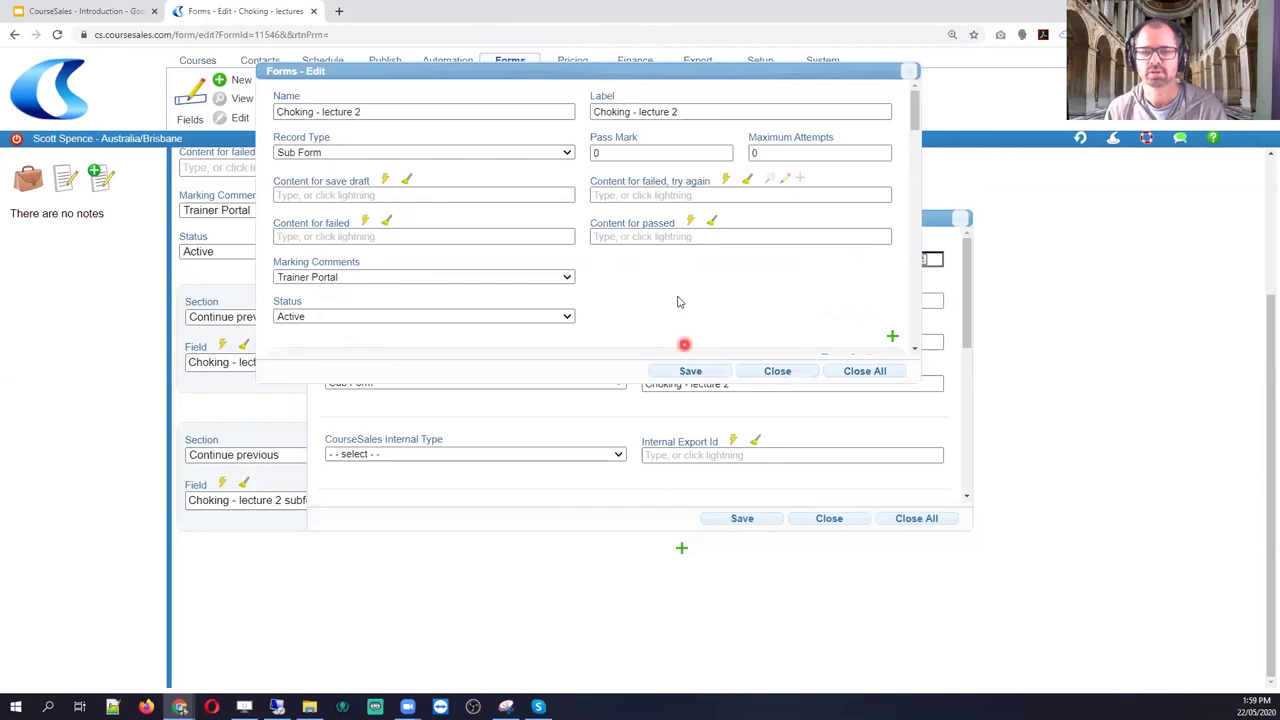
{"action": "scroll", "coordinate": [640, 302], "scroll_direction": "down", "scroll_amount": 3}
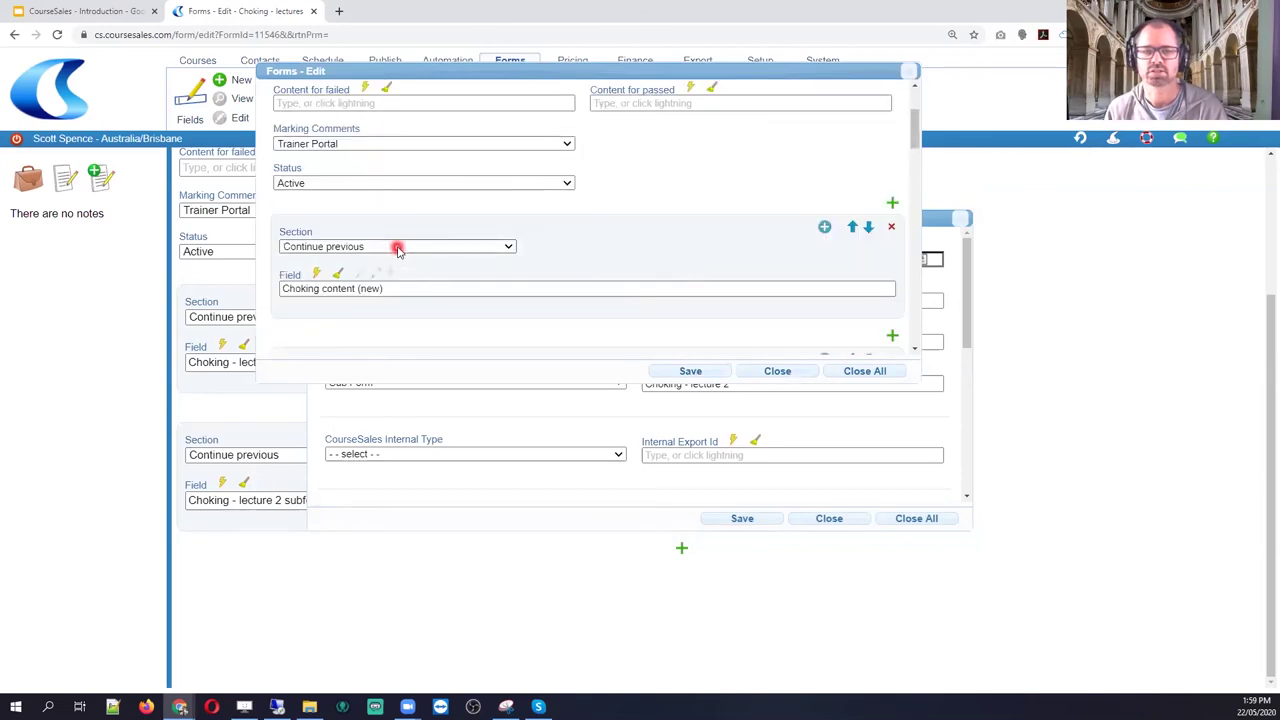
{"action": "left_click", "coordinate": [397, 247]}
{"action": "left_click", "coordinate": [390, 329]}
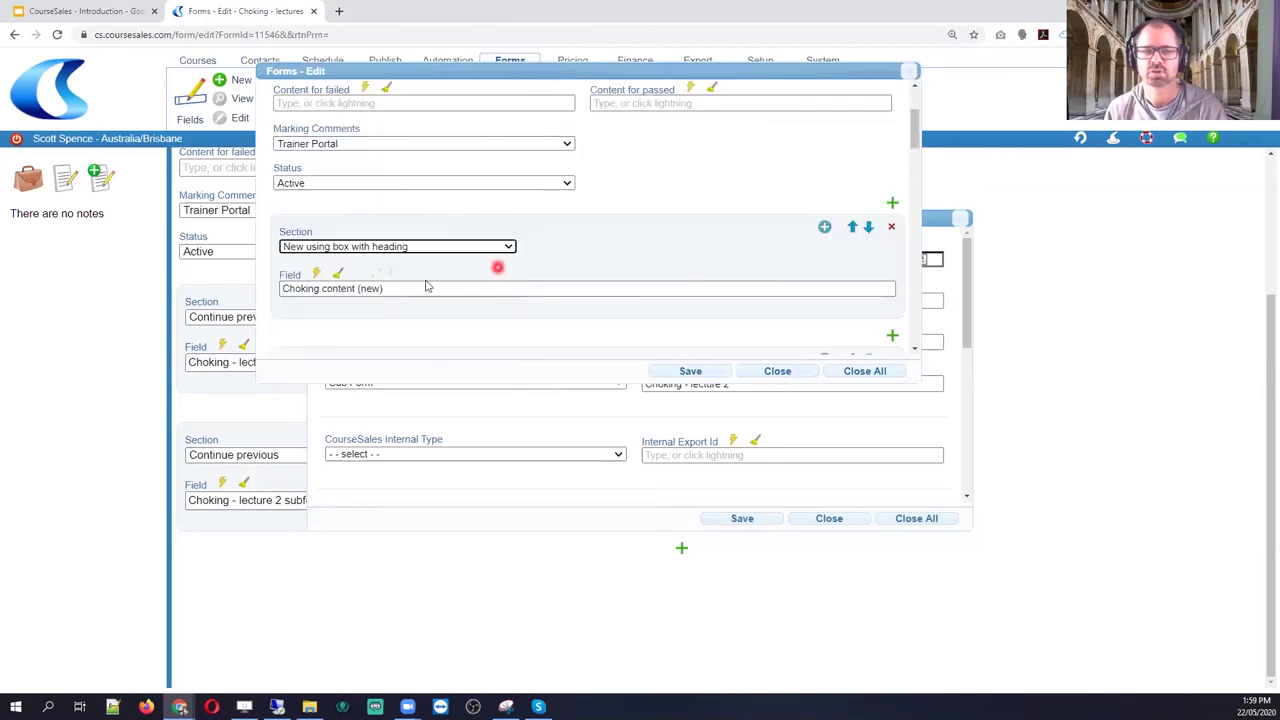
{"action": "left_click", "coordinate": [825, 228]}
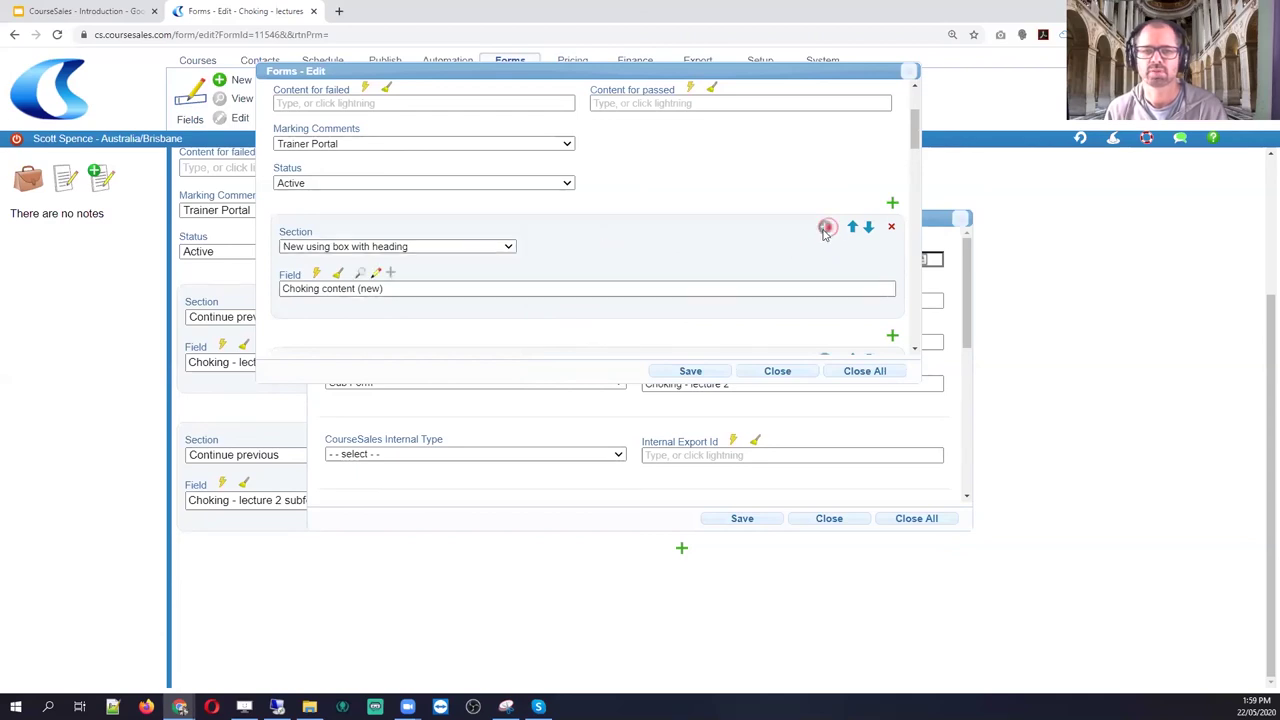
{"action": "left_click", "coordinate": [437, 289]}
{"action": "type", "text": "Lecture 2"}
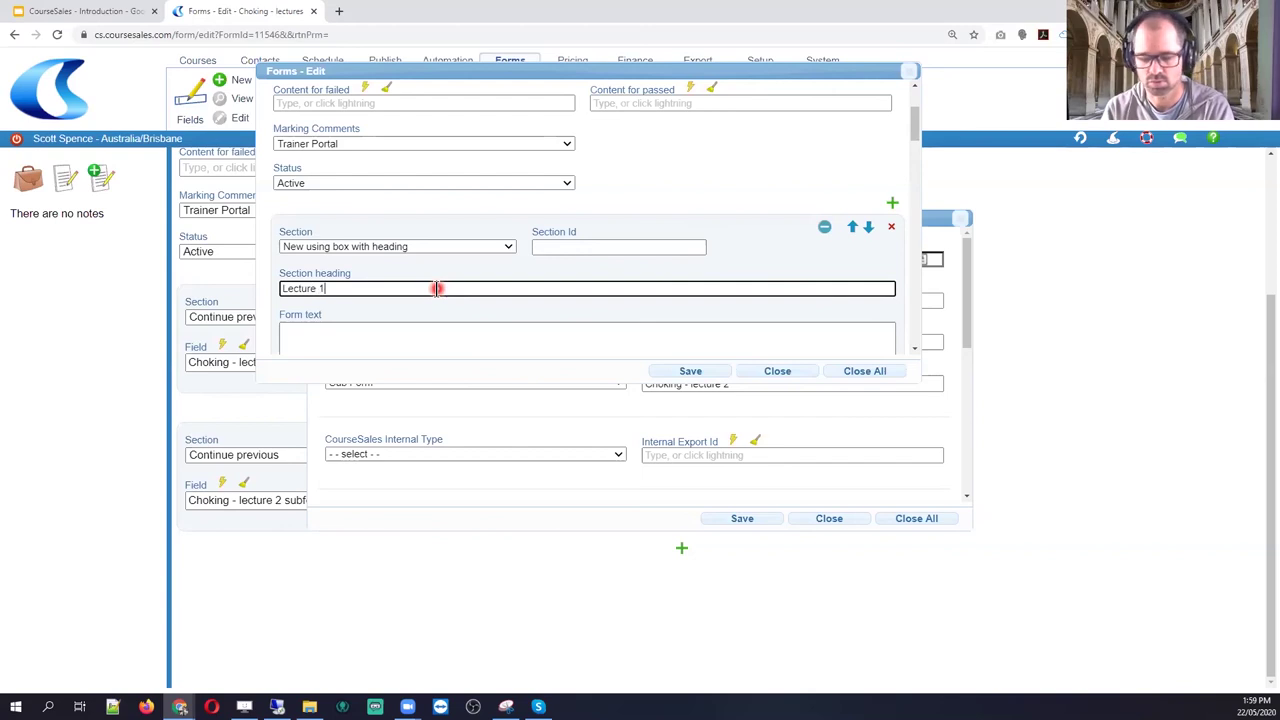
{"action": "left_click", "coordinate": [706, 374]}
{"action": "left_click", "coordinate": [740, 519]}
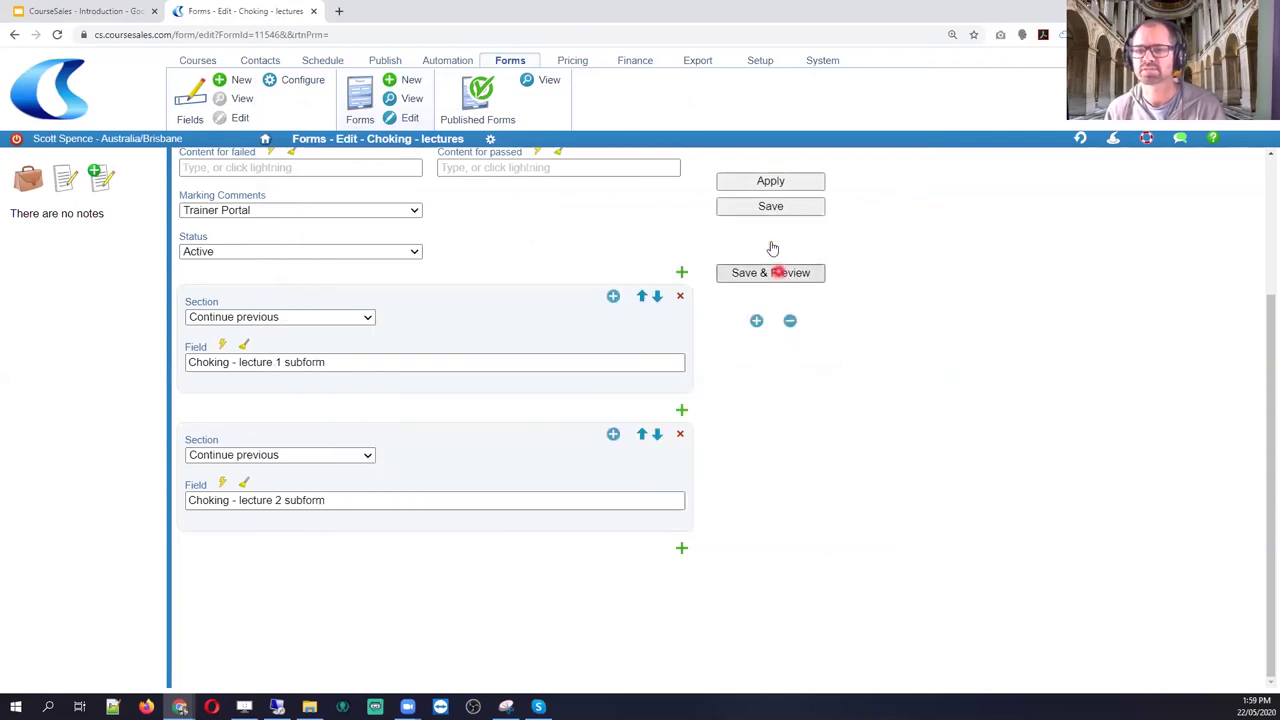
Save the form with a preview, and check the section headings, videos and questions of both lectures
{"action": "left_click", "coordinate": [777, 273]}
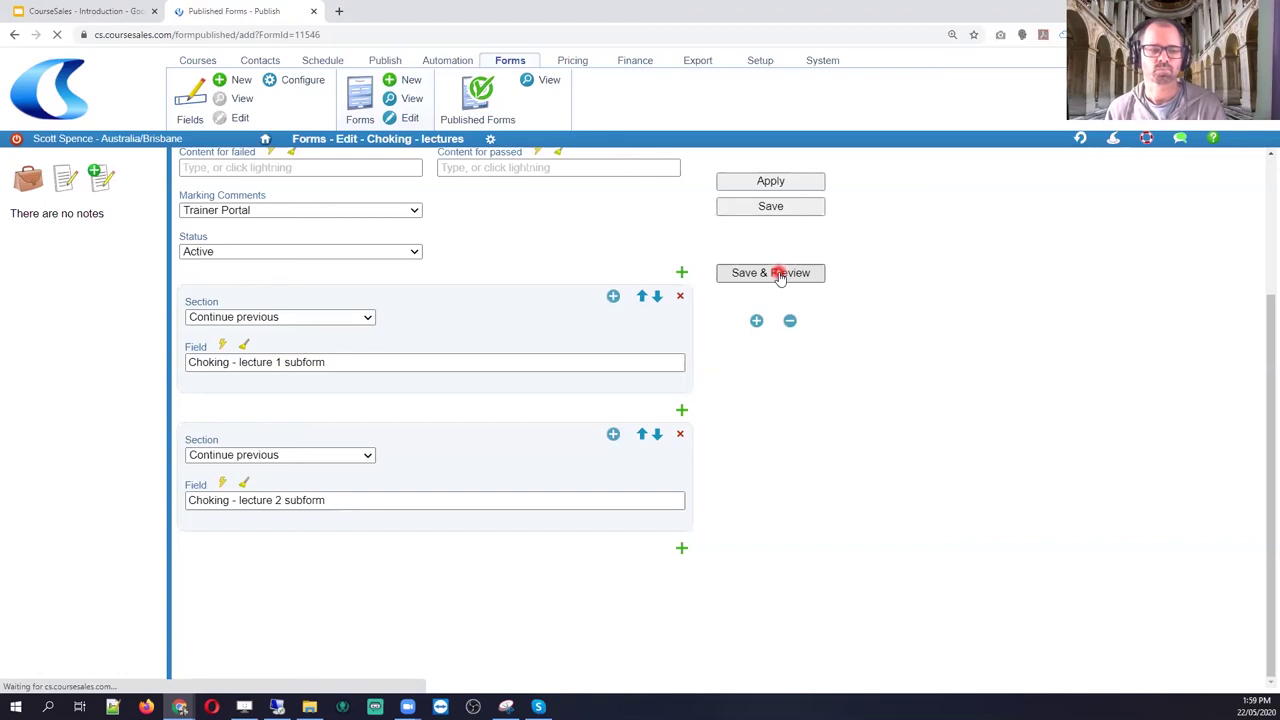
{"action": "scroll", "coordinate": [410, 378], "scroll_direction": "down", "scroll_amount": 3}
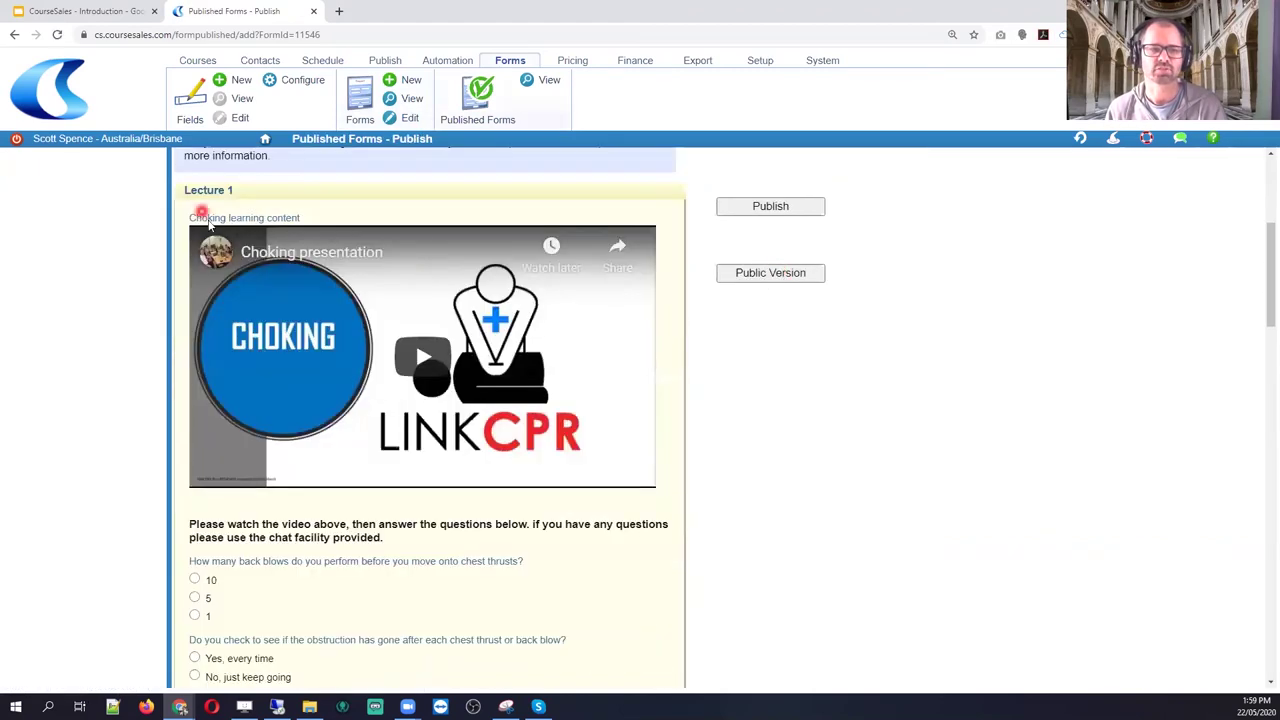
{"action": "mouse_move", "coordinate": [201, 217]}
{"action": "left_mouse_down"}
{"action": "mouse_move", "coordinate": [303, 222]}
{"action": "mouse_move", "coordinate": [196, 218]}
{"action": "left_mouse_up"}
{"action": "left_click", "coordinate": [327, 203]}
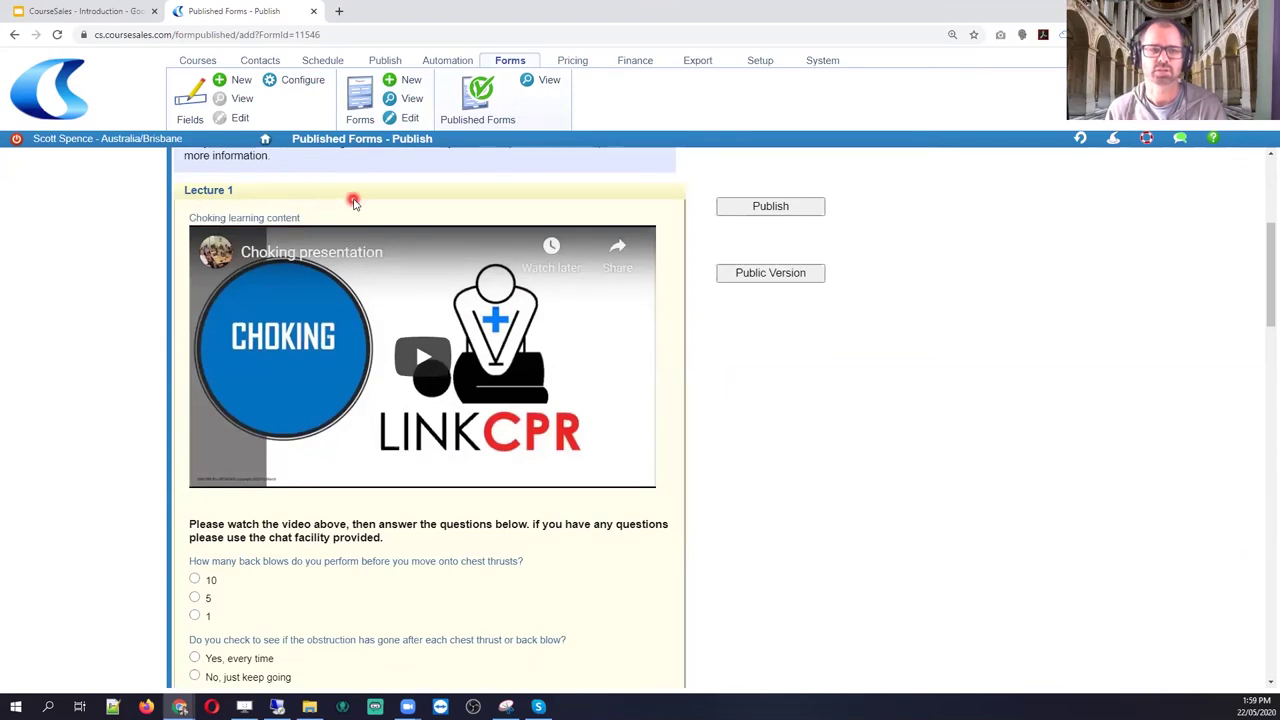
{"action": "scroll", "coordinate": [354, 203], "scroll_direction": "down", "scroll_amount": 10}
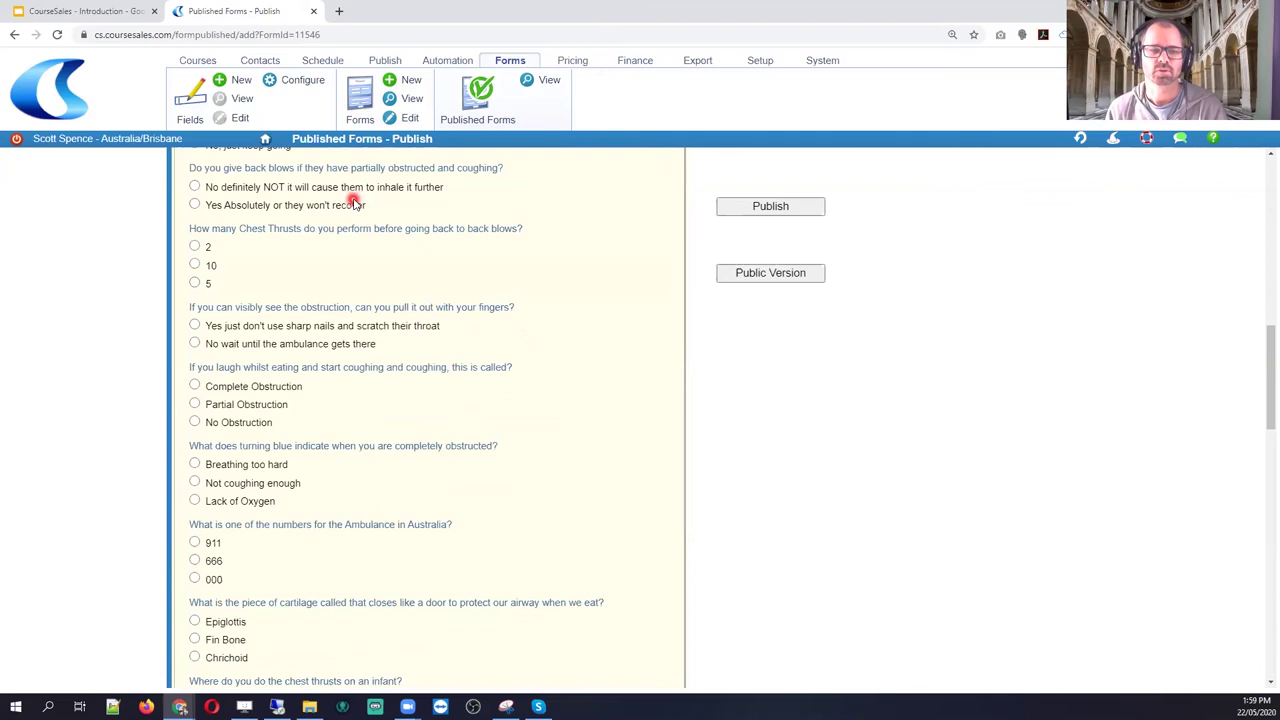
{"action": "scroll", "coordinate": [354, 203], "scroll_direction": "down", "scroll_amount": 2}
{"action": "scroll", "coordinate": [334, 403], "scroll_direction": "down", "scroll_amount": 5}
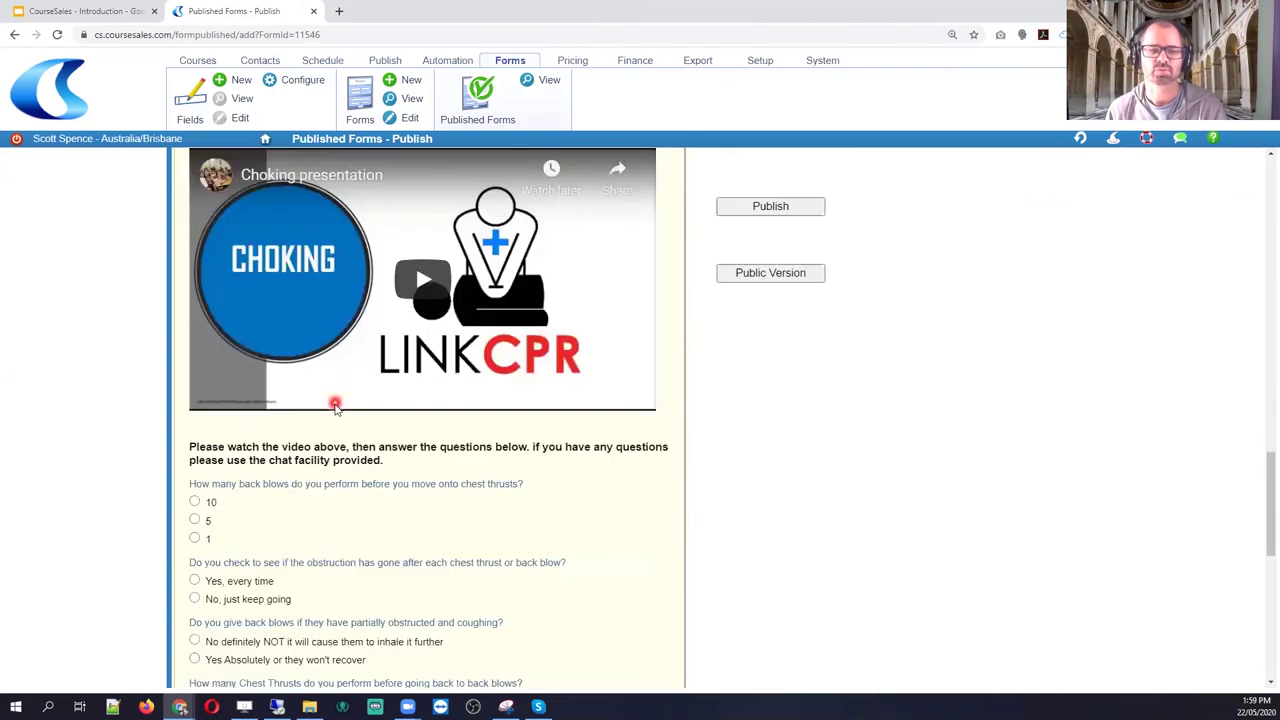
{"action": "scroll", "coordinate": [334, 403], "scroll_direction": "down", "scroll_amount": 9}
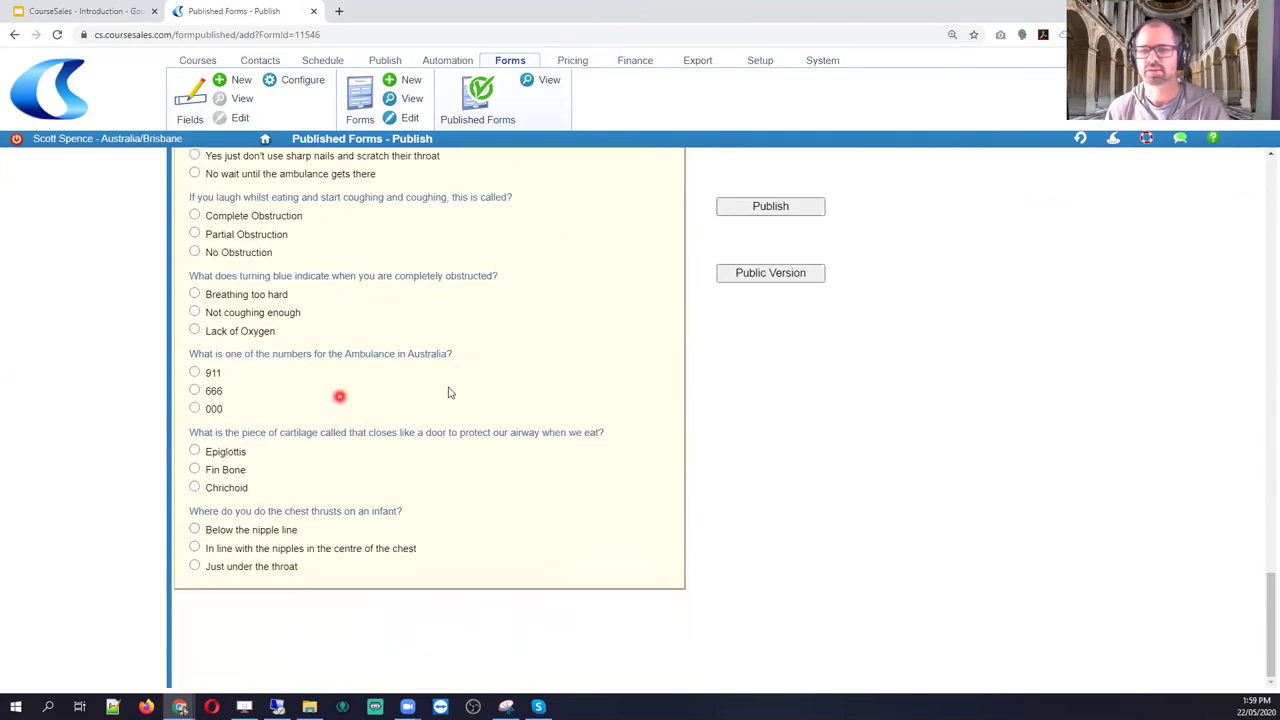
Return to editing the Choking - lectures form and open the Choking - lecture 1 sub form through its field
{"action": "left_click", "coordinate": [400, 119]}
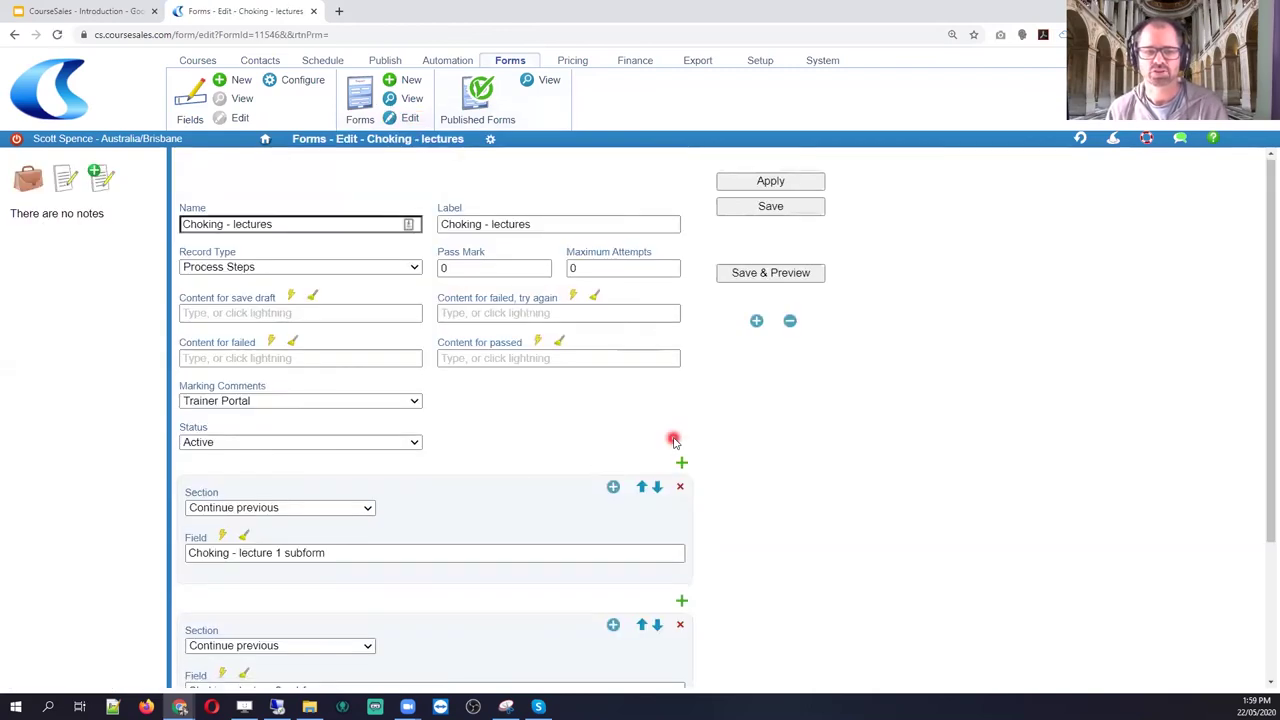
{"action": "scroll", "coordinate": [672, 440], "scroll_direction": "down", "scroll_amount": 2}
{"action": "mouse_move", "coordinate": [272, 420]}
{"action": "left_click", "coordinate": [280, 404]}
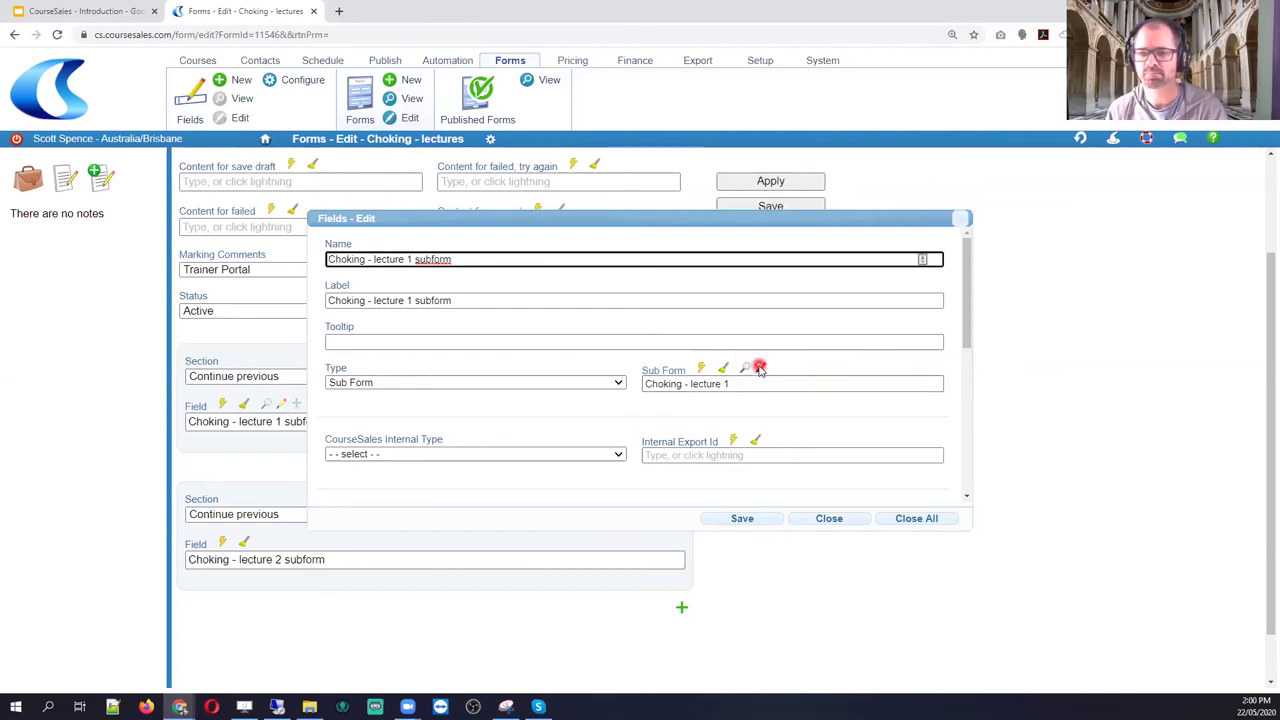
{"action": "left_click", "coordinate": [758, 370]}
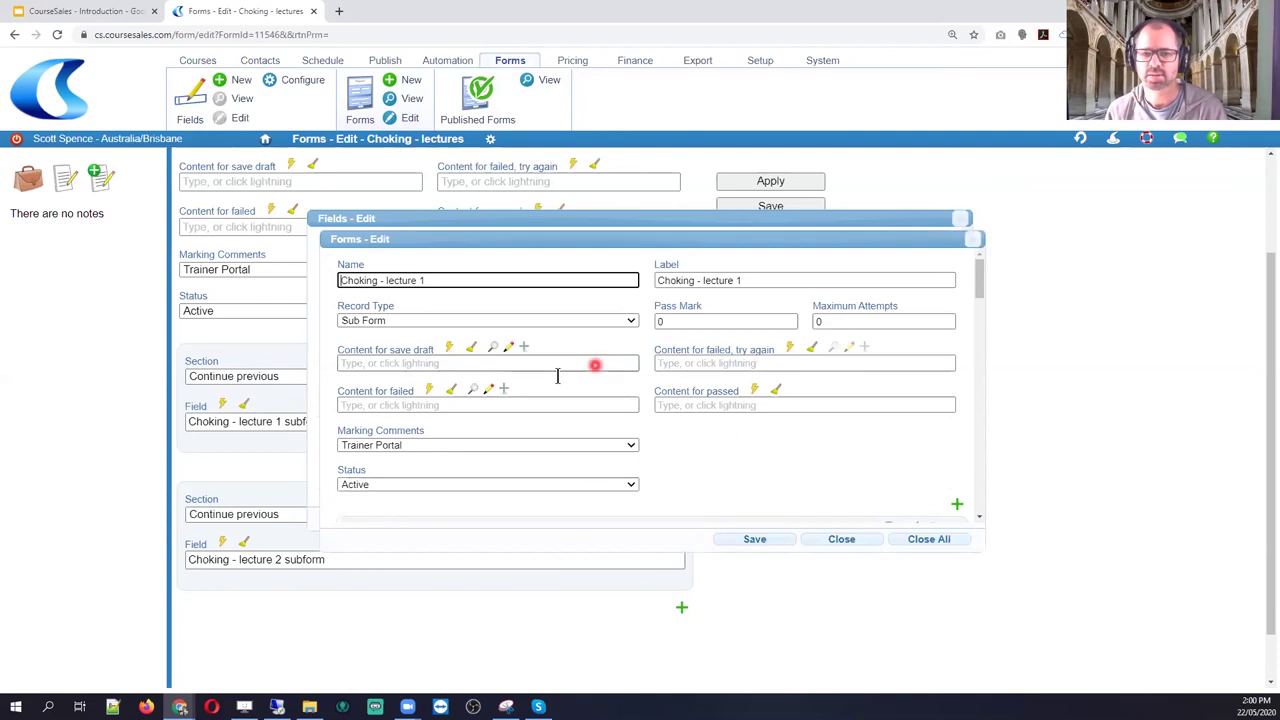
{"action": "scroll", "coordinate": [558, 376], "scroll_direction": "down", "scroll_amount": 2}
{"action": "scroll", "coordinate": [595, 368], "scroll_direction": "down", "scroll_amount": 1}
{"action": "scroll", "coordinate": [595, 368], "scroll_direction": "up", "scroll_amount": 1}
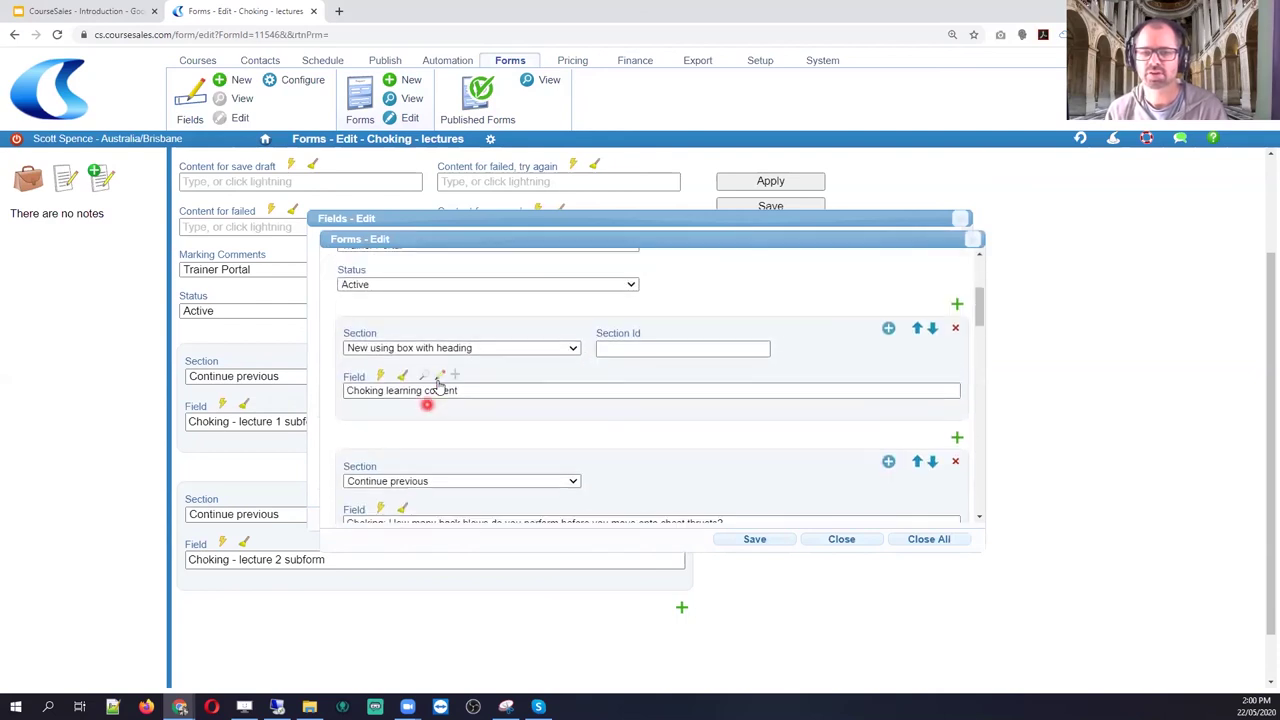
{"action": "left_click", "coordinate": [440, 376]}
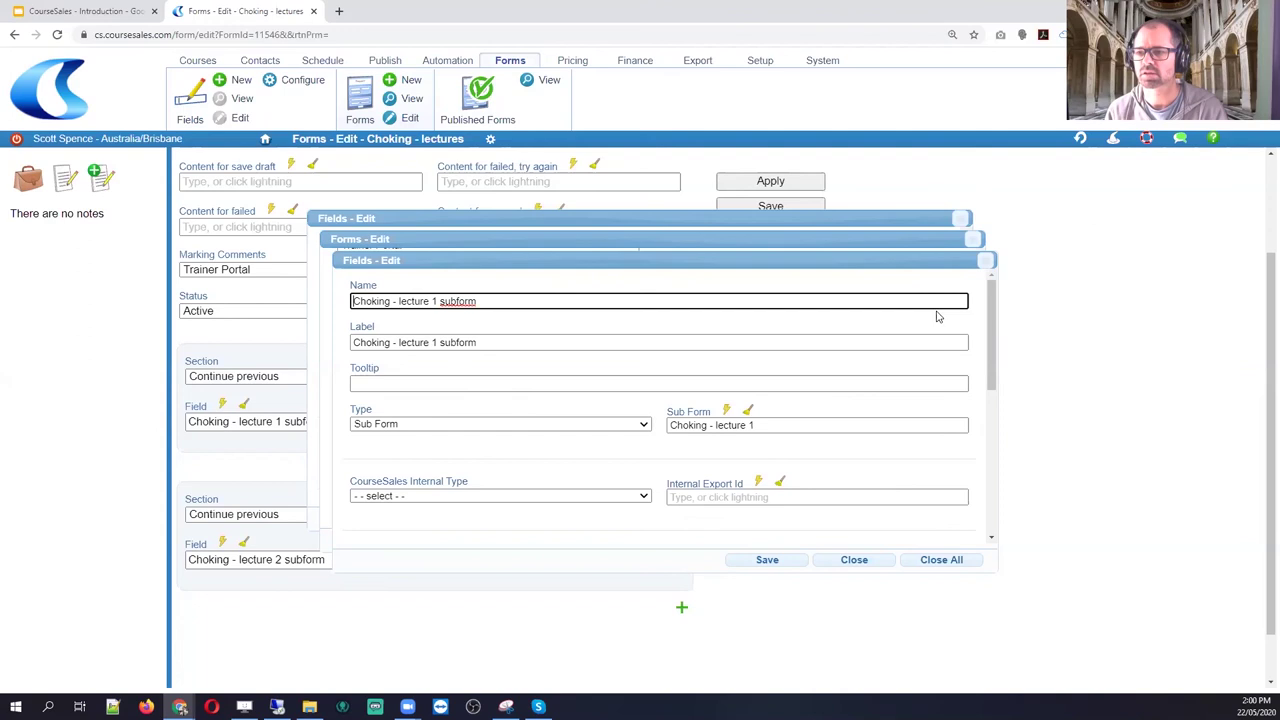
{"action": "left_click", "coordinate": [984, 261]}
{"action": "left_click", "coordinate": [355, 323]}
{"action": "left_click", "coordinate": [605, 351]}
{"action": "left_click", "coordinate": [660, 438]}
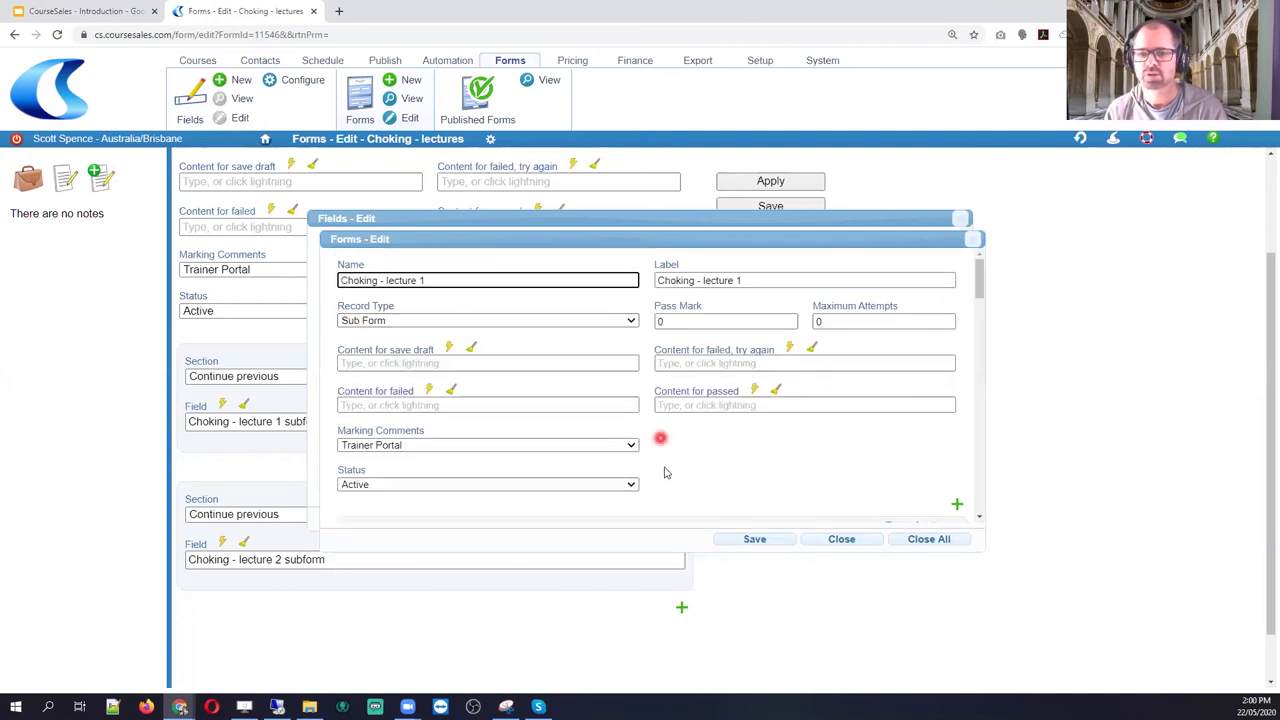
Change the Choking learning content field's section to New page using box with heading, and save the lecture 1 sub form and its field
{"action": "scroll", "coordinate": [667, 472], "scroll_direction": "down", "scroll_amount": 2}
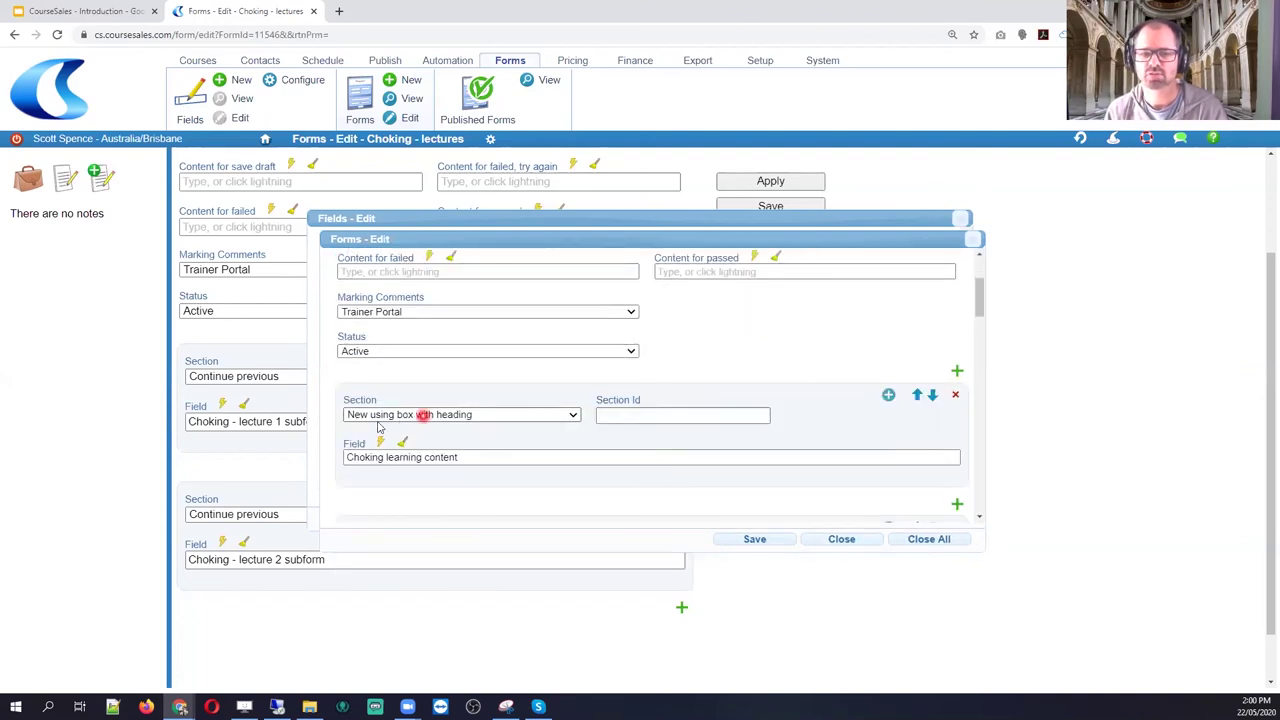
{"action": "left_click", "coordinate": [572, 415]}
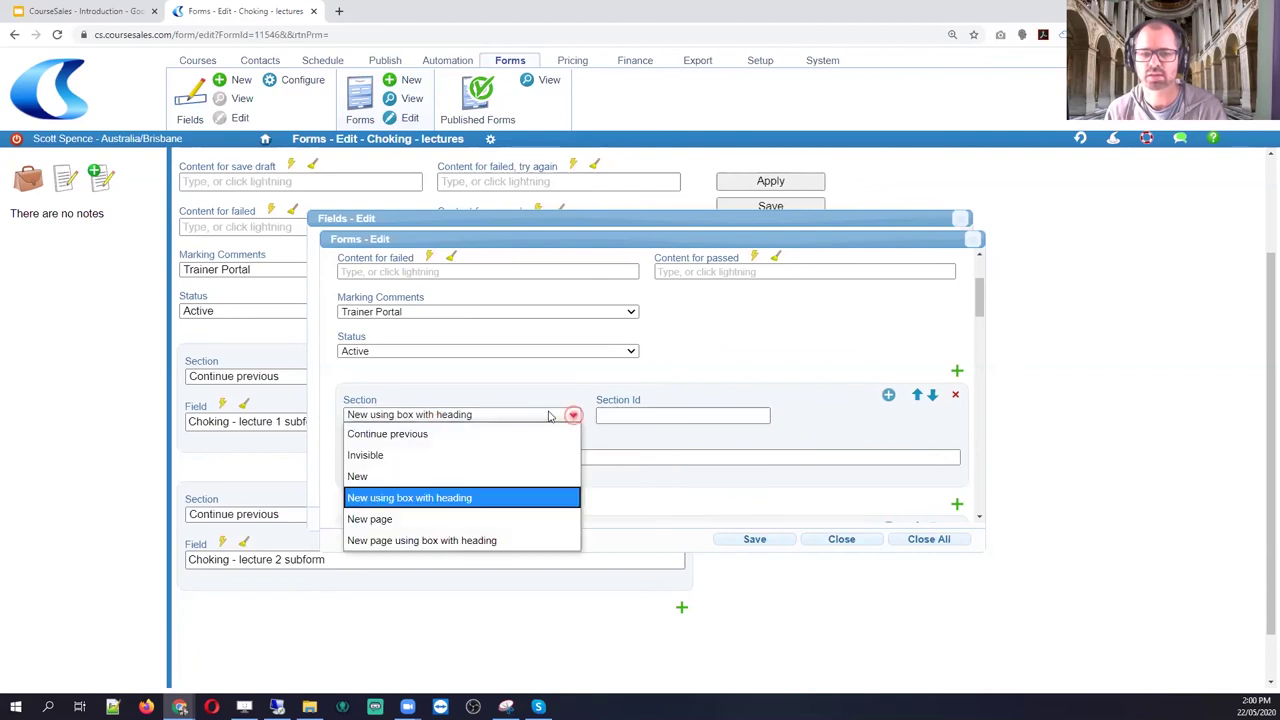
{"action": "left_click", "coordinate": [508, 541]}
{"action": "left_click", "coordinate": [762, 540]}
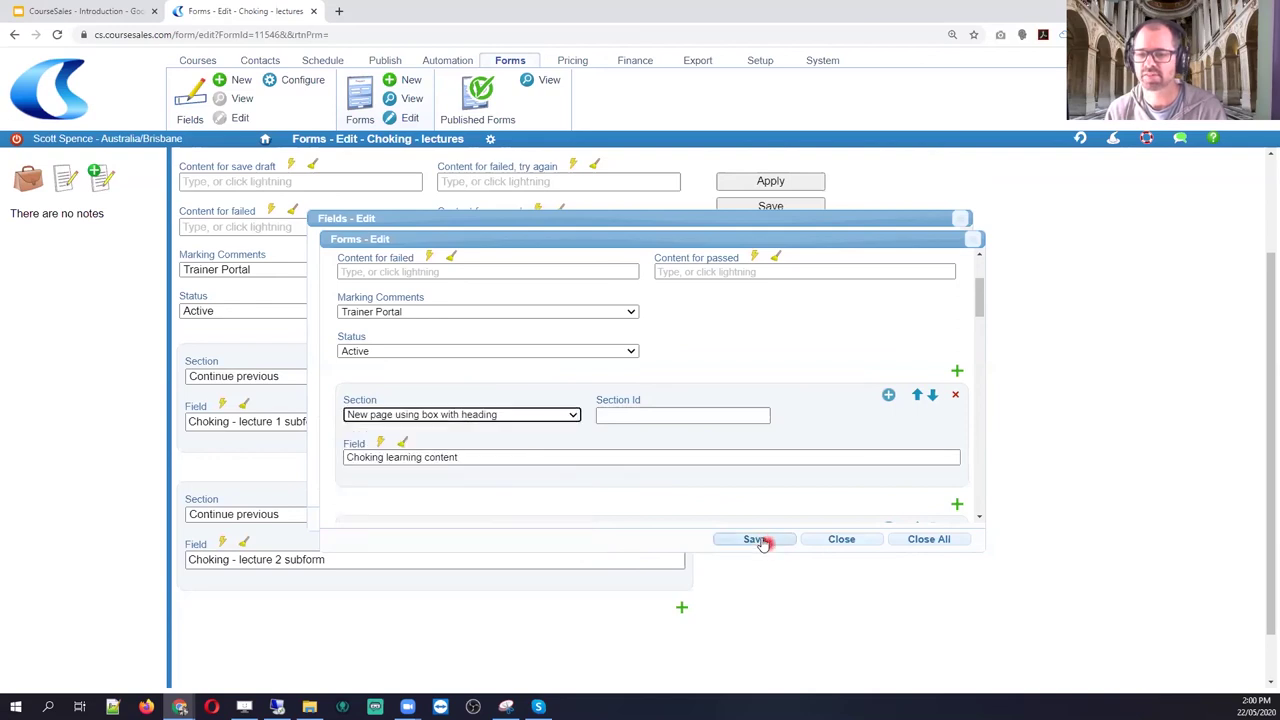
{"action": "left_click", "coordinate": [752, 519]}
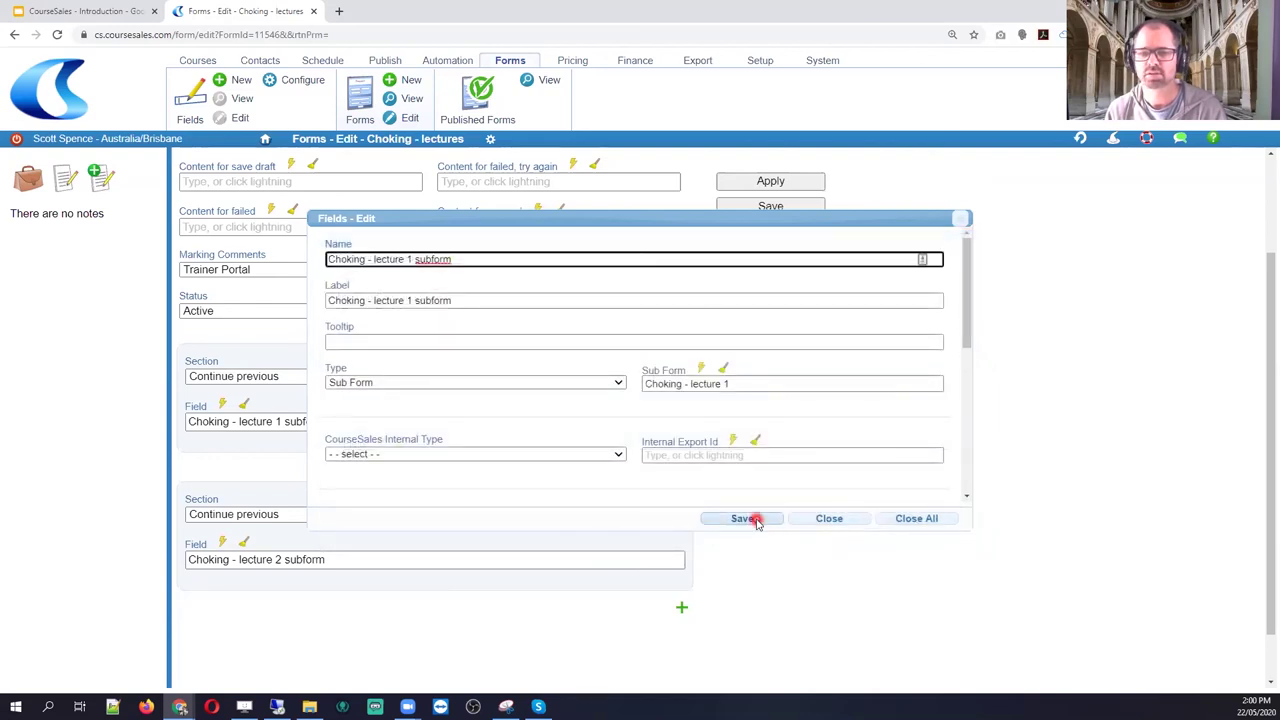
In the Choking - lecture 2 sub form, set the Choking content (new) section to New page using box with heading, and save the sub form and its field
{"action": "right_click", "coordinate": [301, 548]}
{"action": "left_click", "coordinate": [283, 543]}
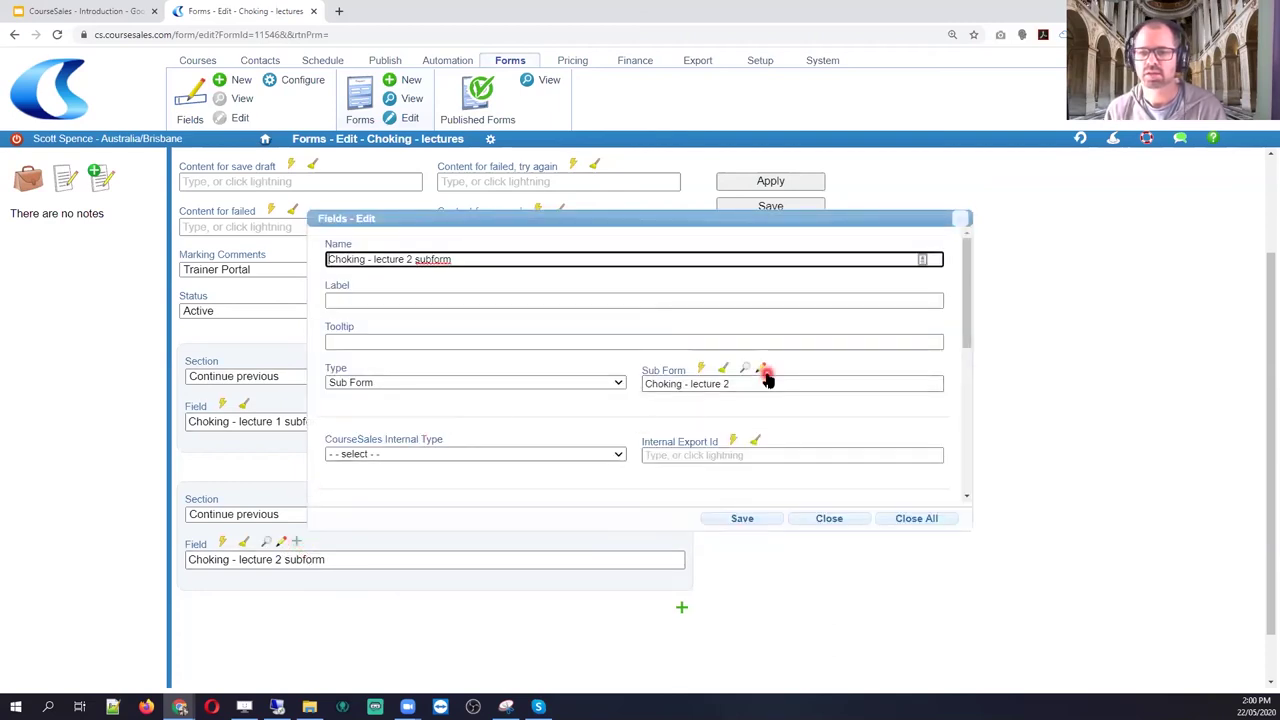
{"action": "left_click", "coordinate": [760, 366]}
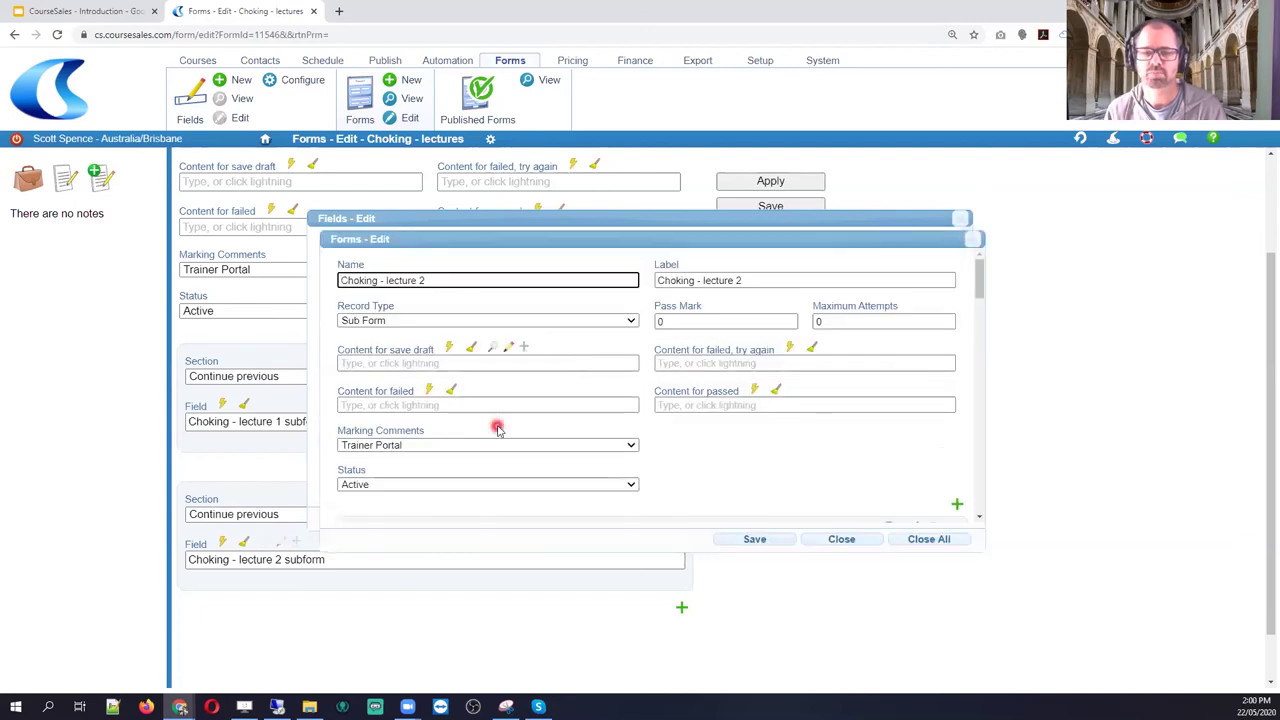
{"action": "scroll", "coordinate": [492, 423], "scroll_direction": "down", "scroll_amount": 5}
{"action": "scroll", "coordinate": [497, 428], "scroll_direction": "down", "scroll_amount": 1}
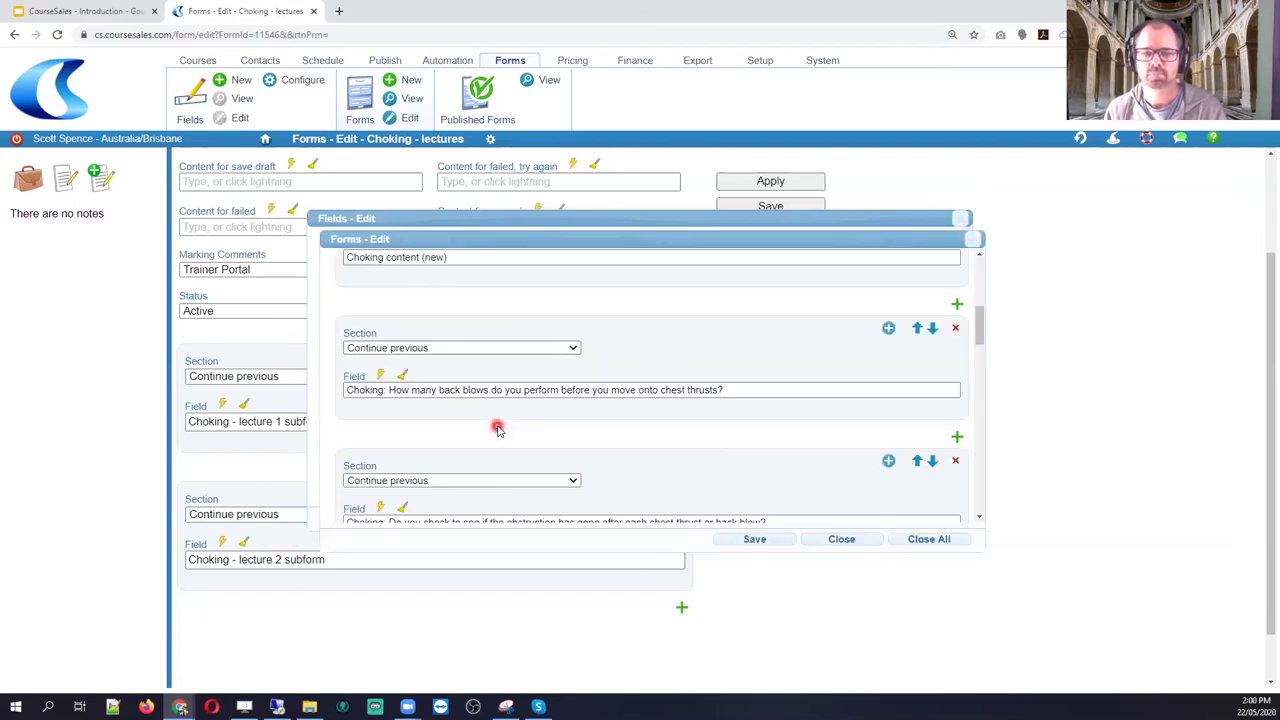
{"action": "scroll", "coordinate": [494, 423], "scroll_direction": "up", "scroll_amount": 3}
{"action": "left_click", "coordinate": [457, 414]}
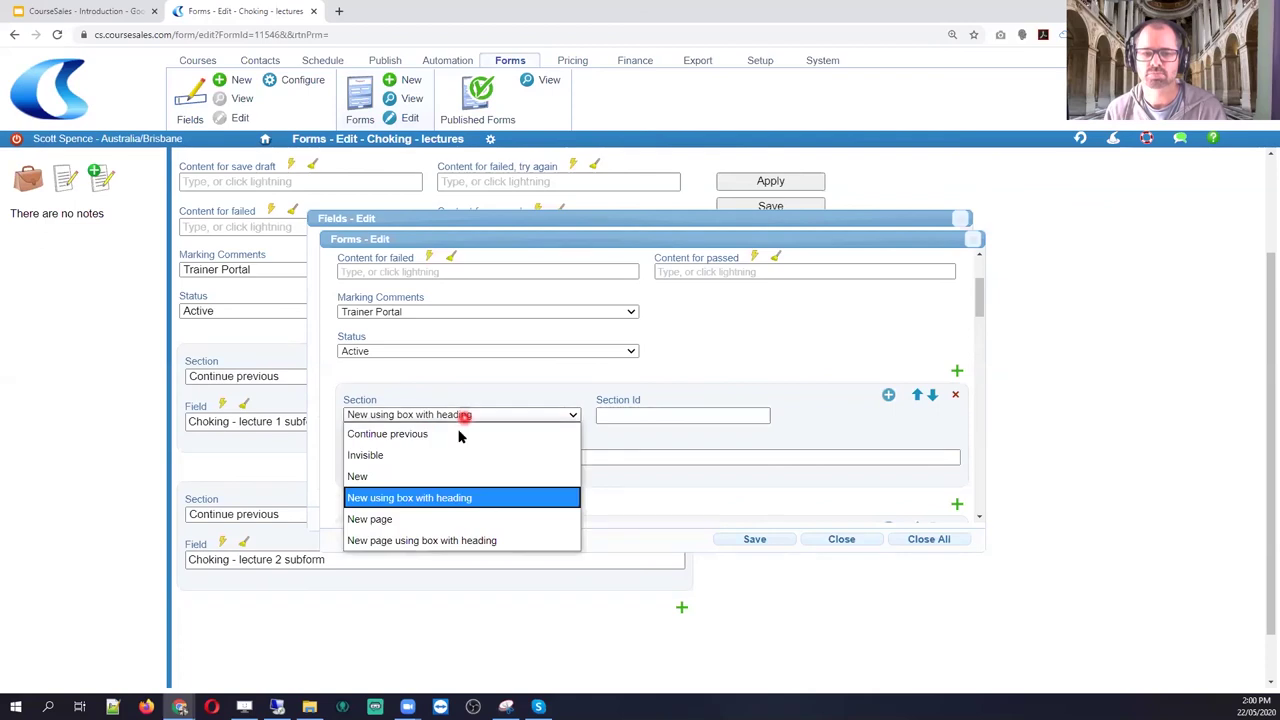
{"action": "left_click", "coordinate": [452, 540]}
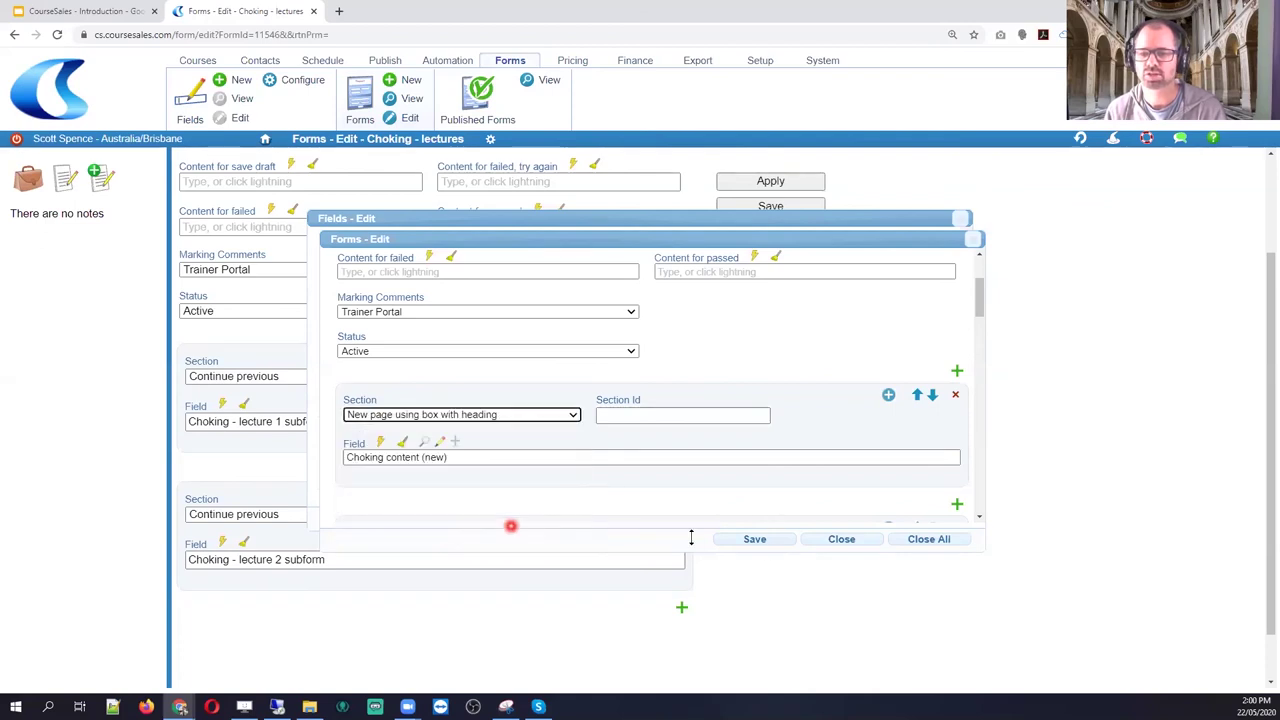
{"action": "left_click", "coordinate": [768, 543]}
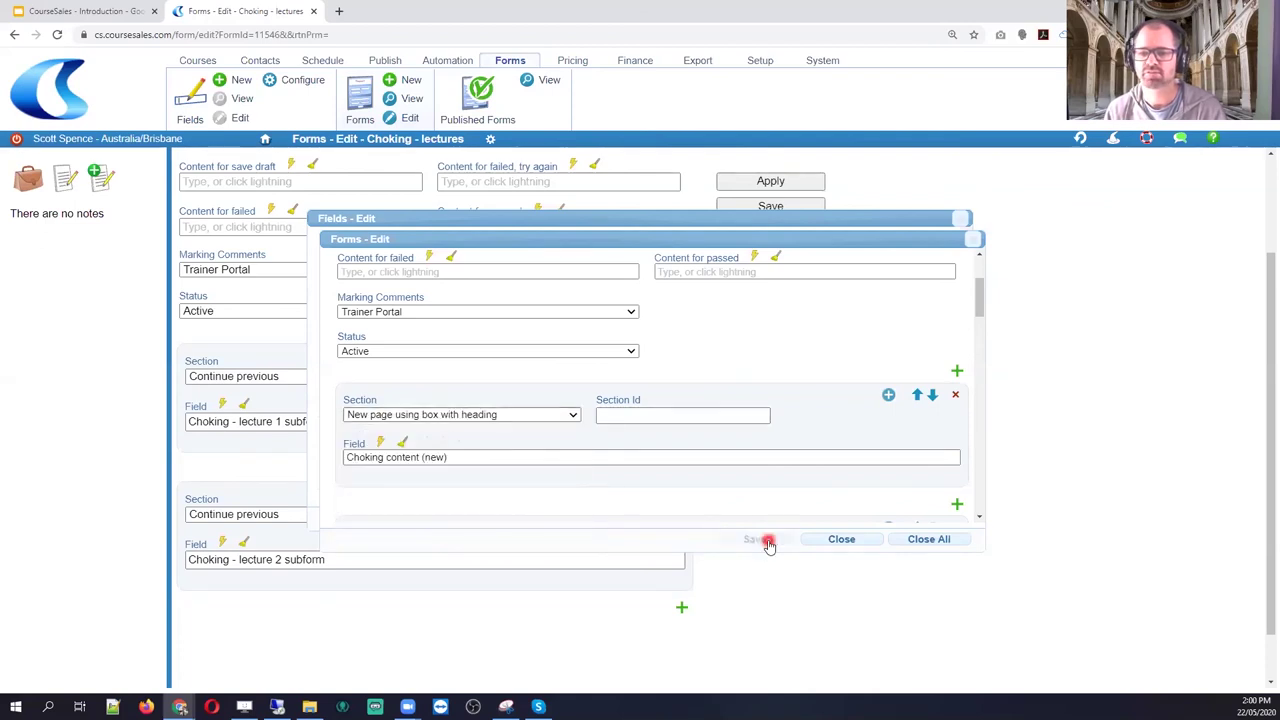
{"action": "left_click", "coordinate": [745, 519]}
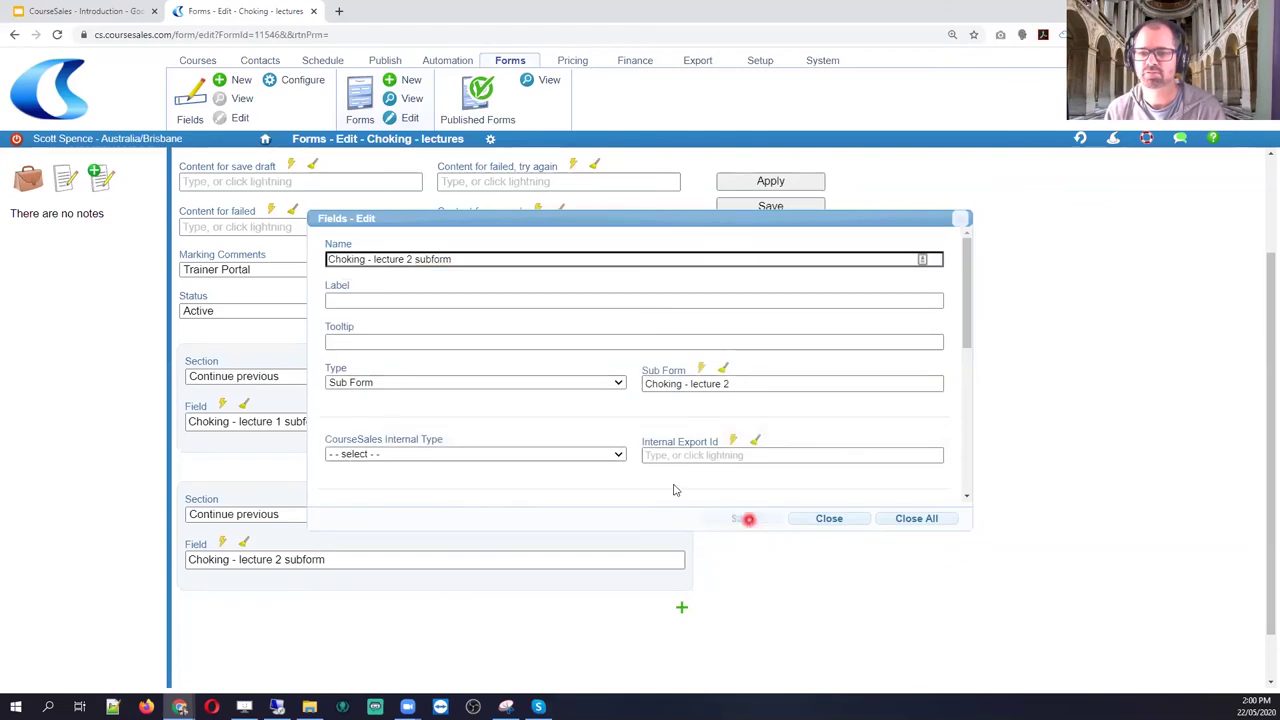
Save the form with a preview, go on to the second page, and check the content of each lecture page
{"action": "left_click", "coordinate": [753, 273]}
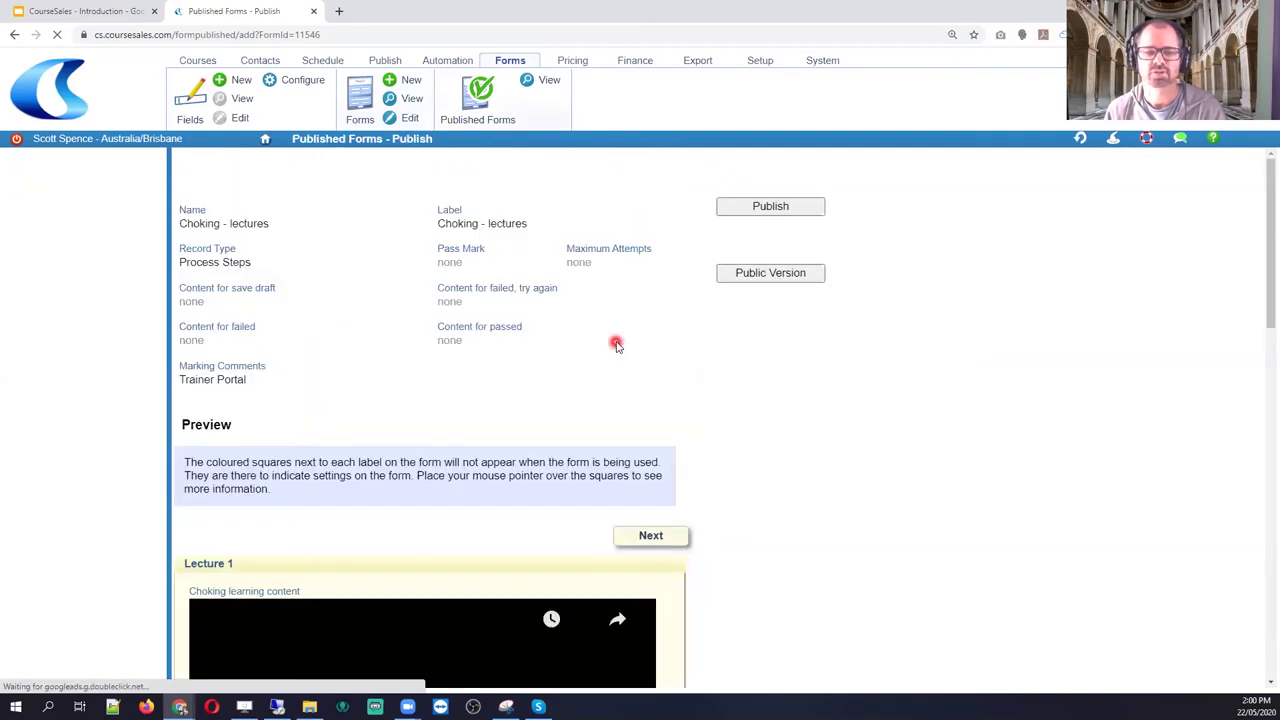
{"action": "scroll", "coordinate": [616, 345], "scroll_direction": "down", "scroll_amount": 8}
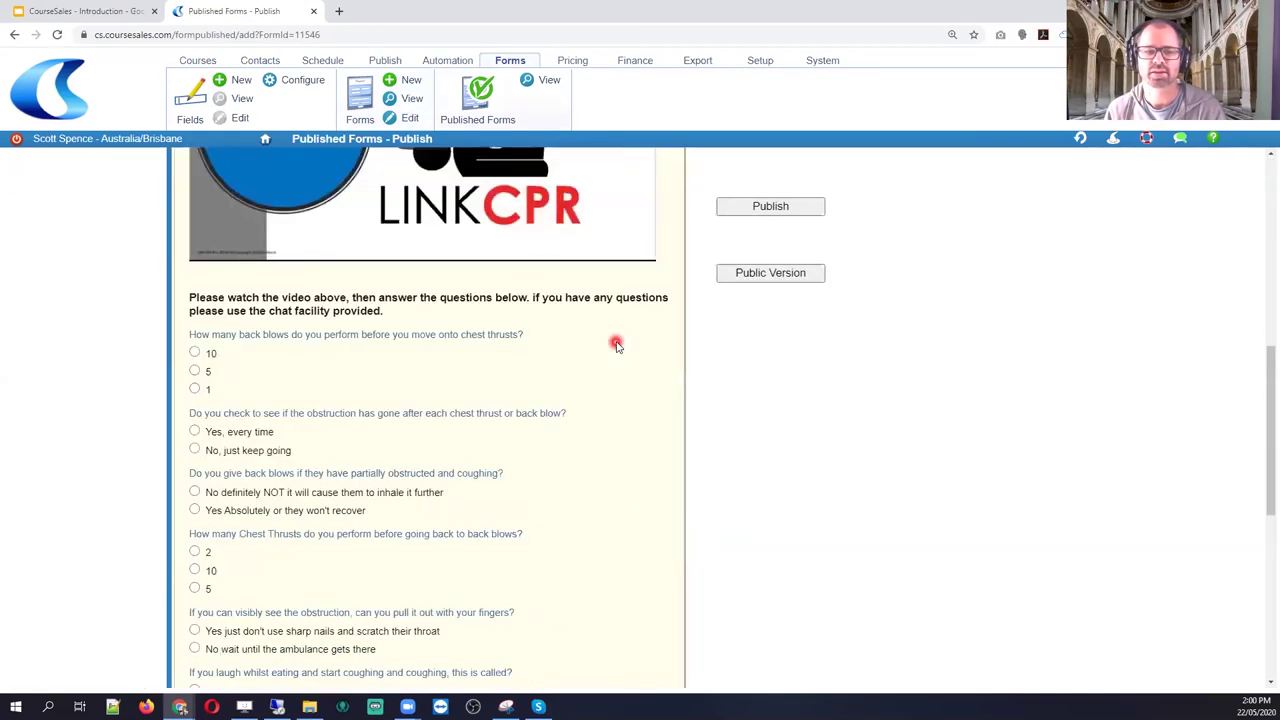
{"action": "scroll", "coordinate": [616, 345], "scroll_direction": "down", "scroll_amount": 4}
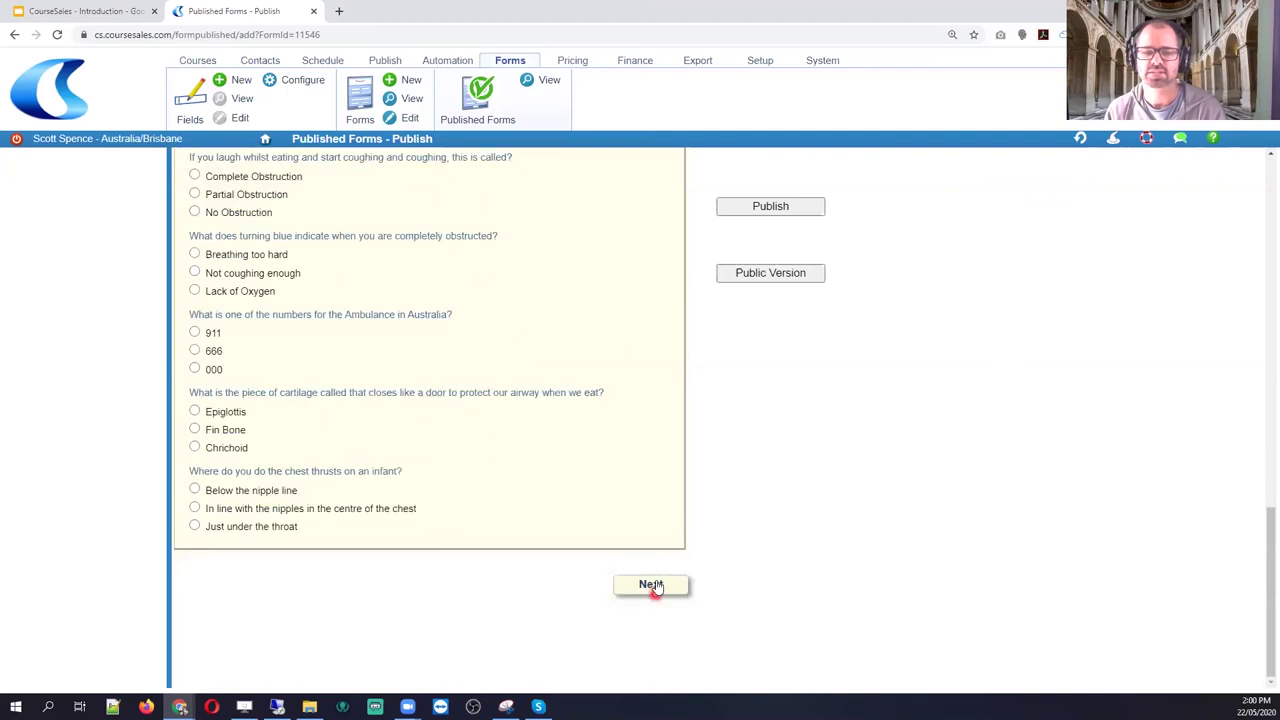
{"action": "scroll", "coordinate": [666, 446], "scroll_direction": "up", "scroll_amount": 10}
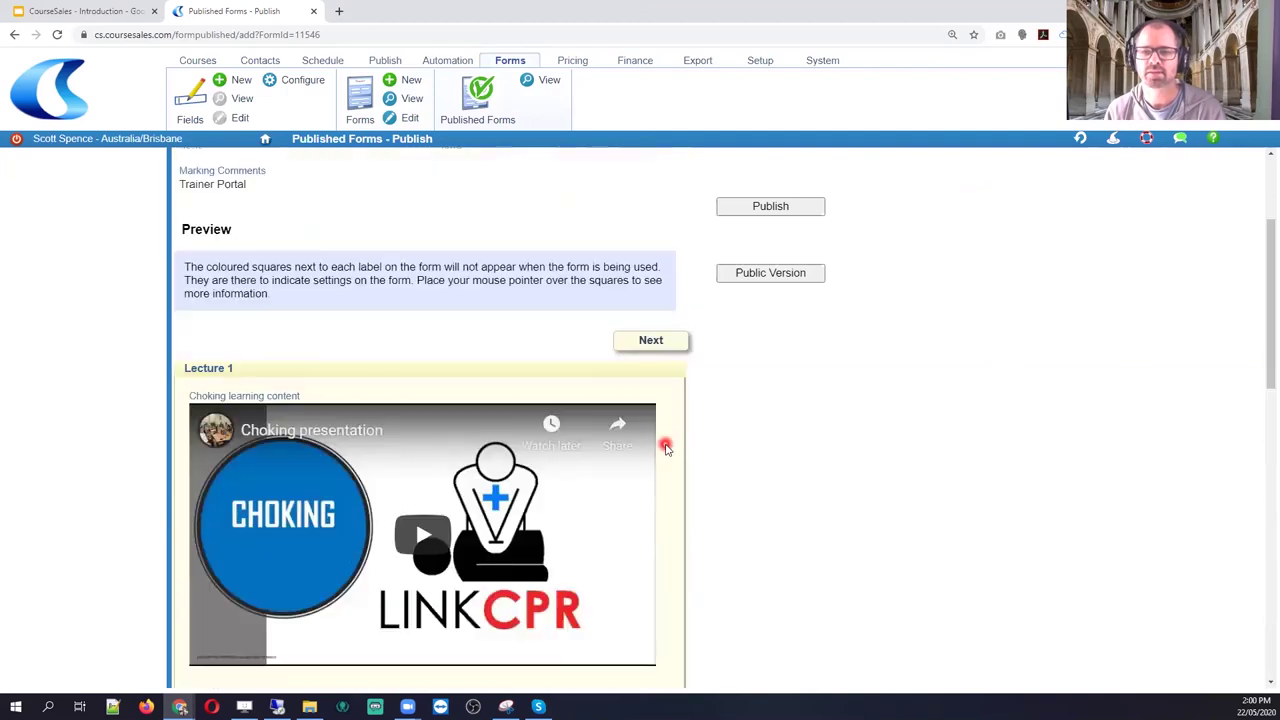
{"action": "left_click", "coordinate": [650, 354]}
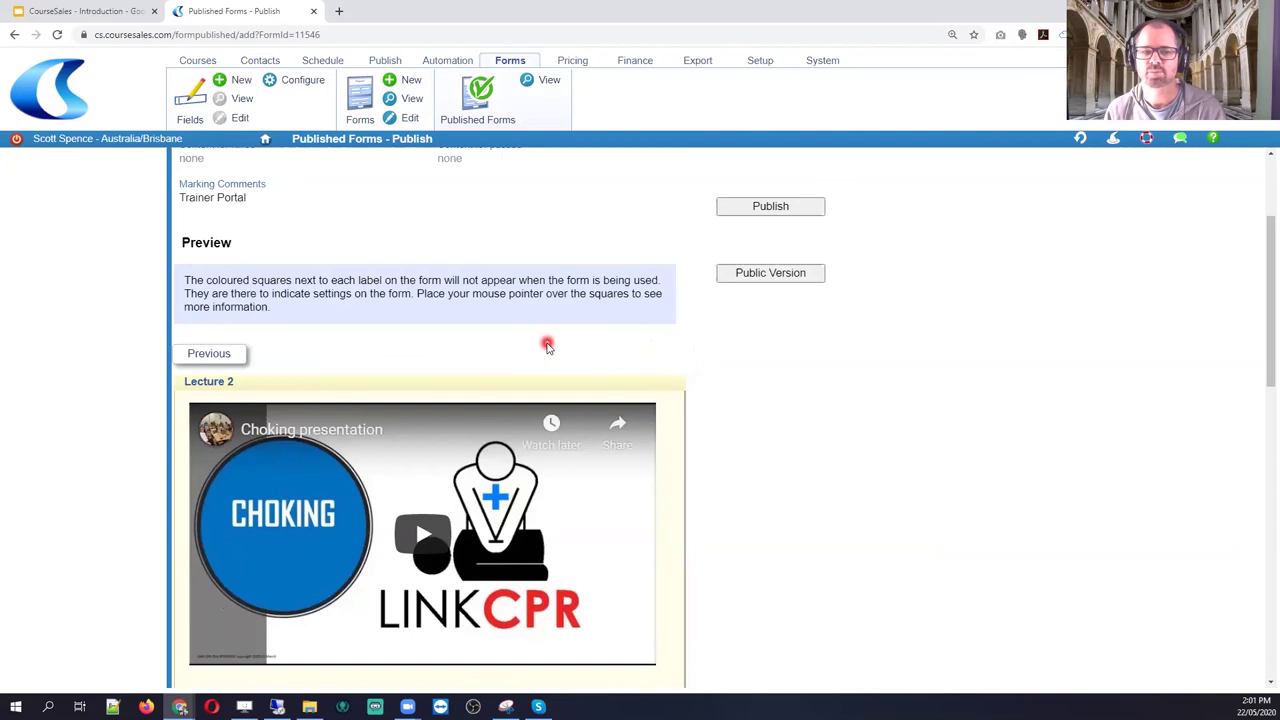
{"action": "scroll", "coordinate": [548, 346], "scroll_direction": "down", "scroll_amount": 3}
{"action": "scroll", "coordinate": [547, 346], "scroll_direction": "down", "scroll_amount": 7}
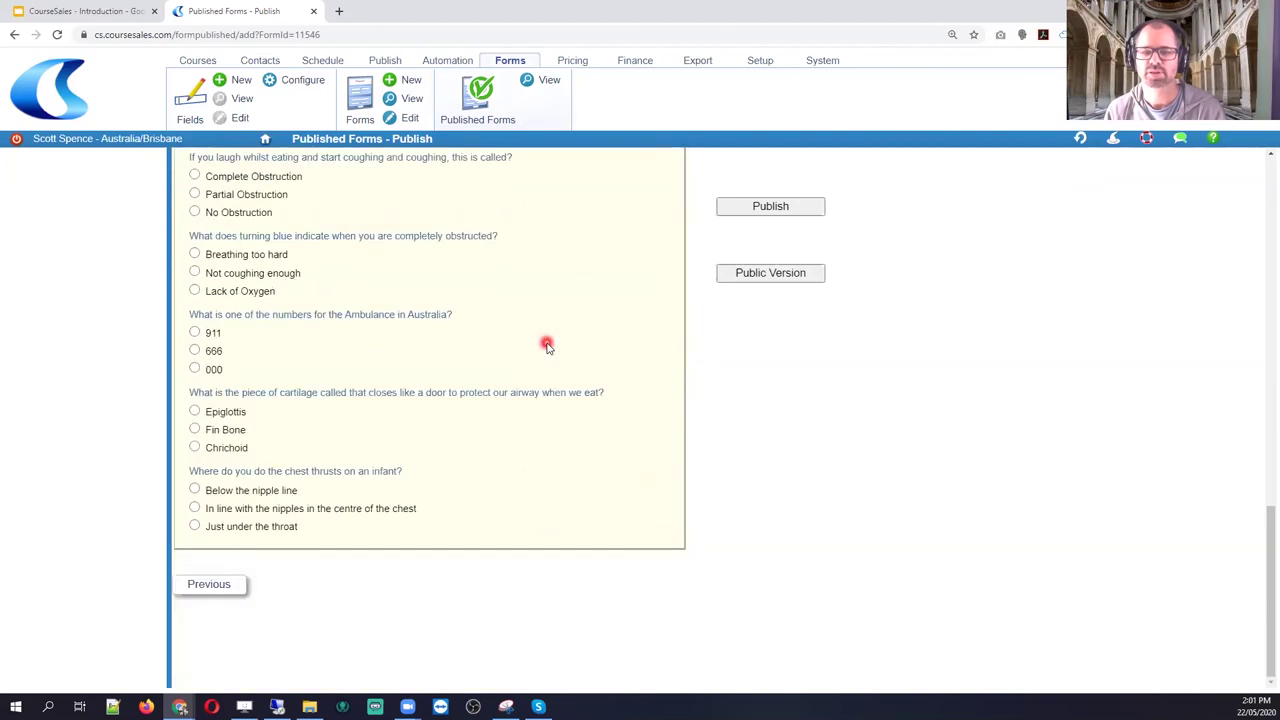
{"action": "scroll", "coordinate": [547, 346], "scroll_direction": "up", "scroll_amount": 10}
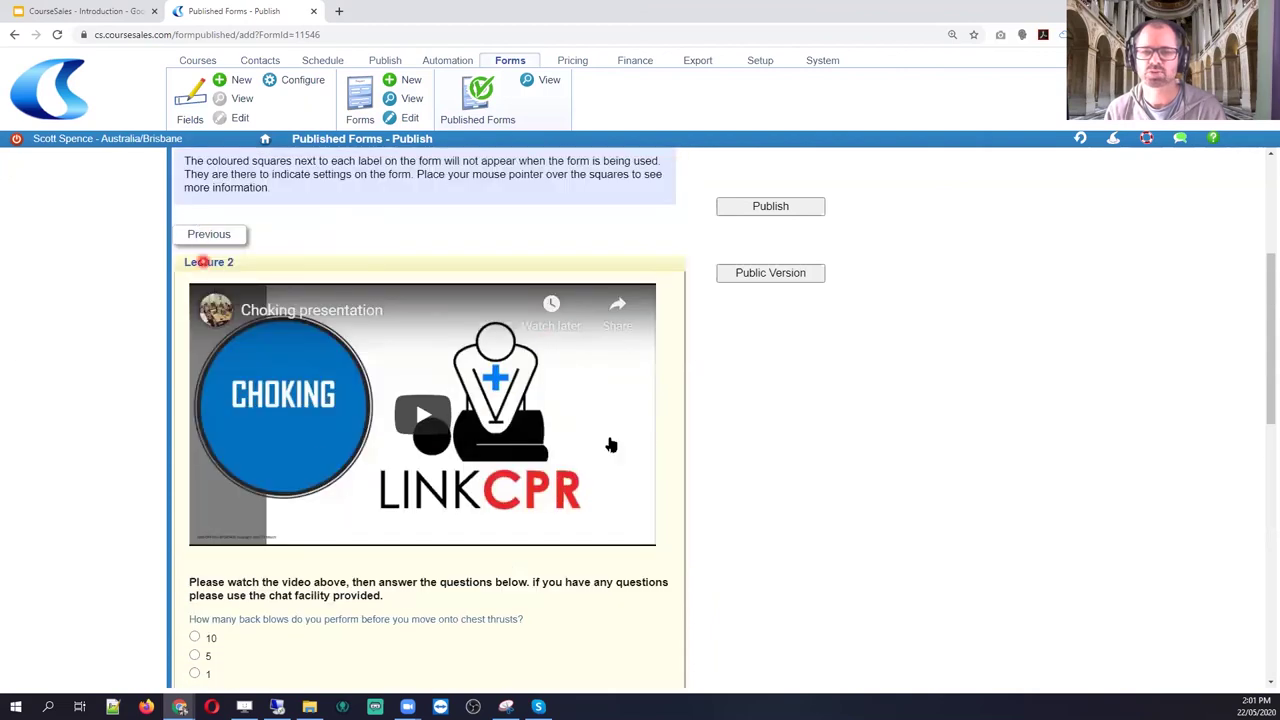
Open the public version of the form and page between Lecture 2 and Lecture 1 to check the navigation
{"action": "left_click", "coordinate": [777, 274]}
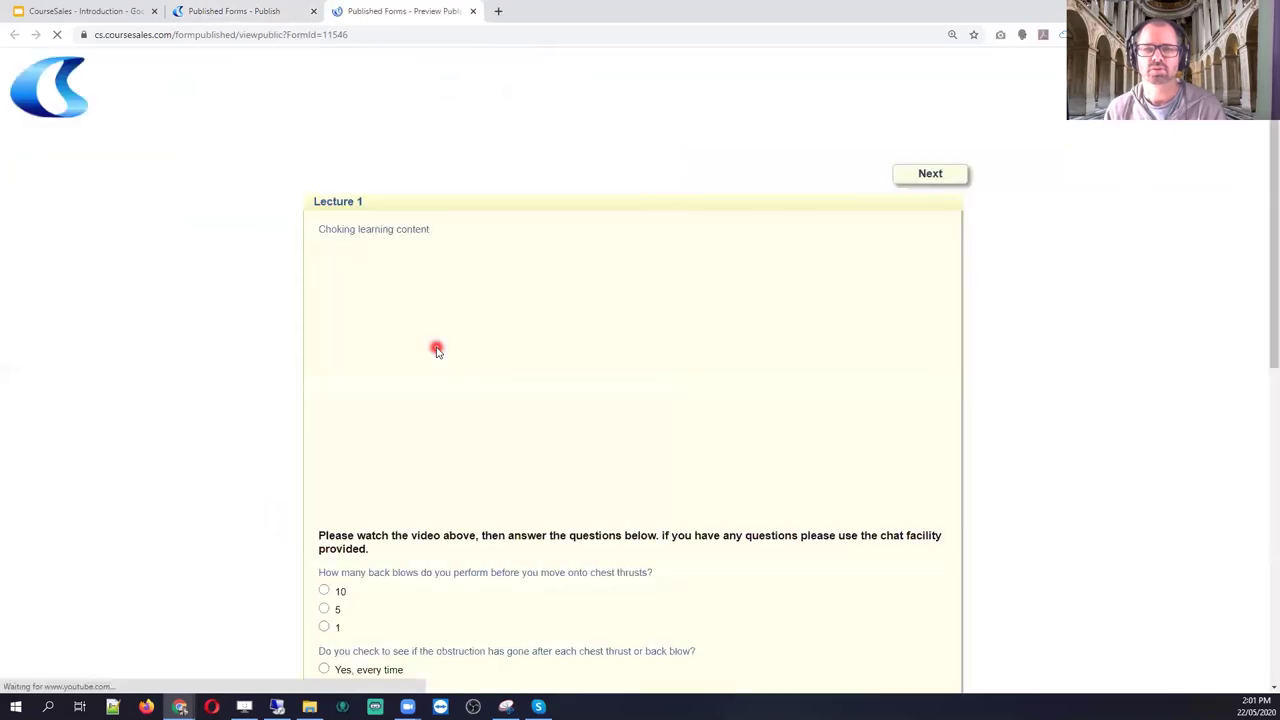
{"action": "scroll", "coordinate": [867, 385], "scroll_direction": "down", "scroll_amount": 7}
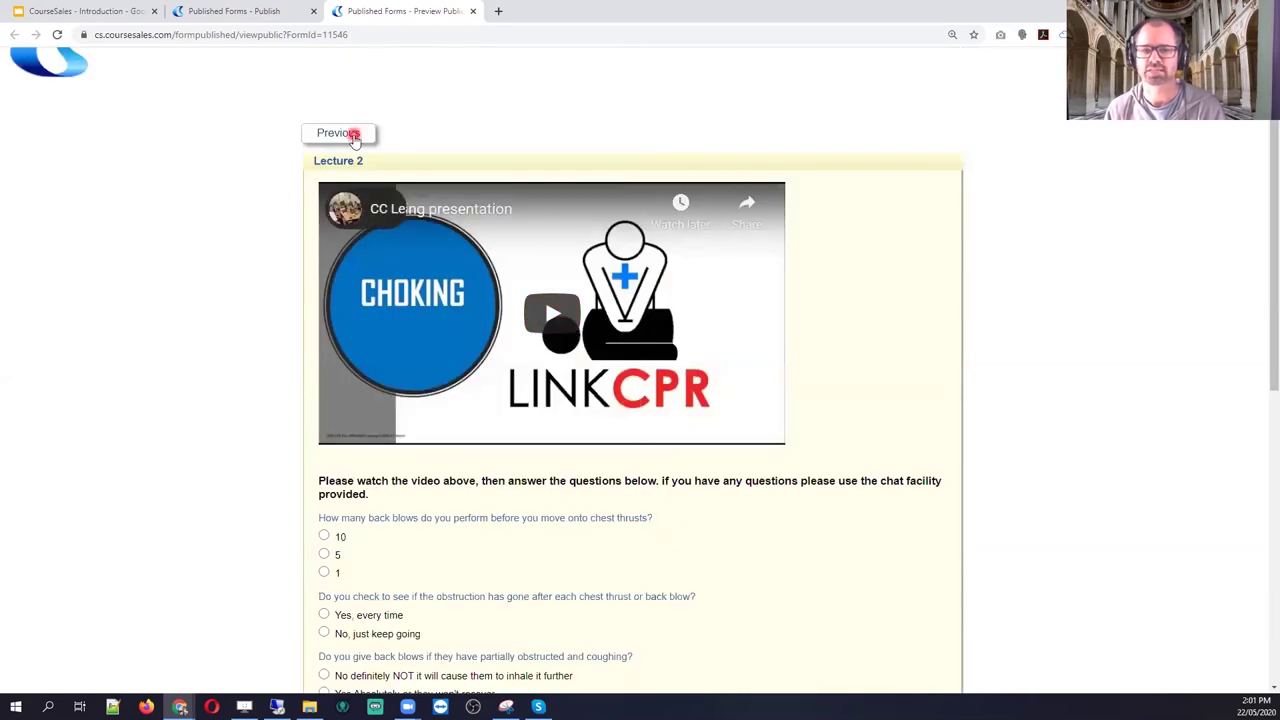
{"action": "left_click", "coordinate": [352, 135]}
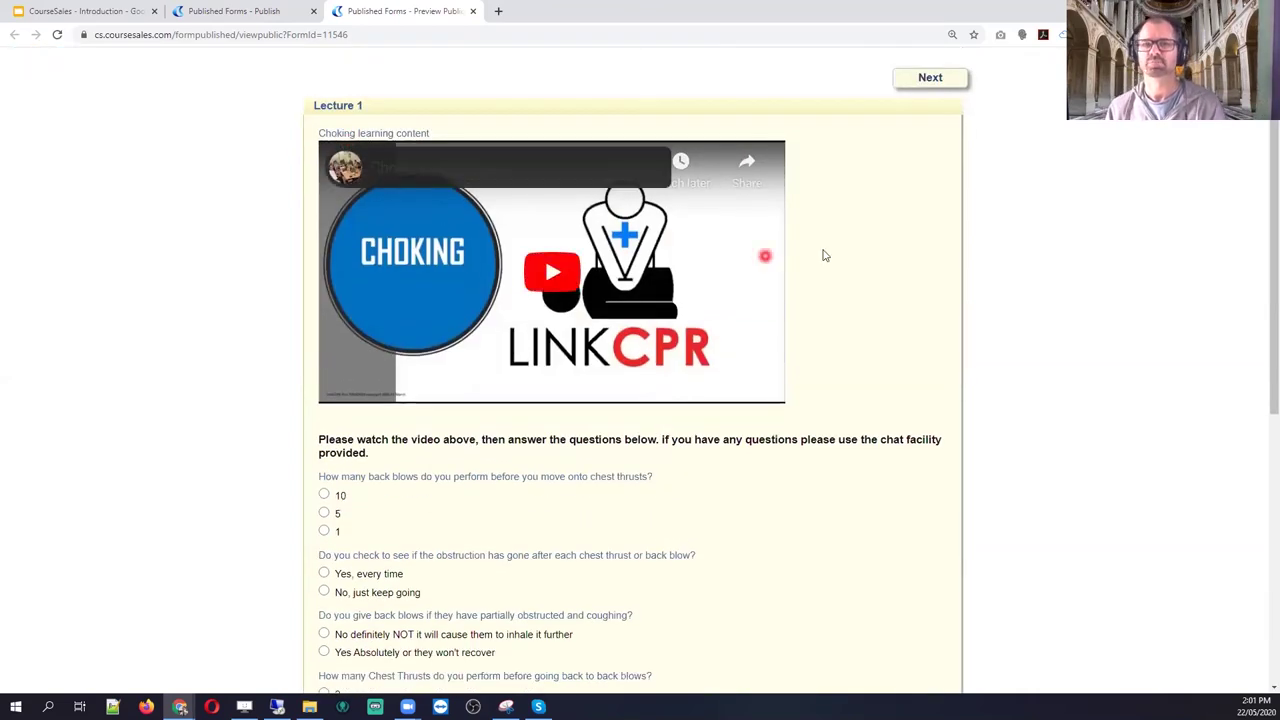